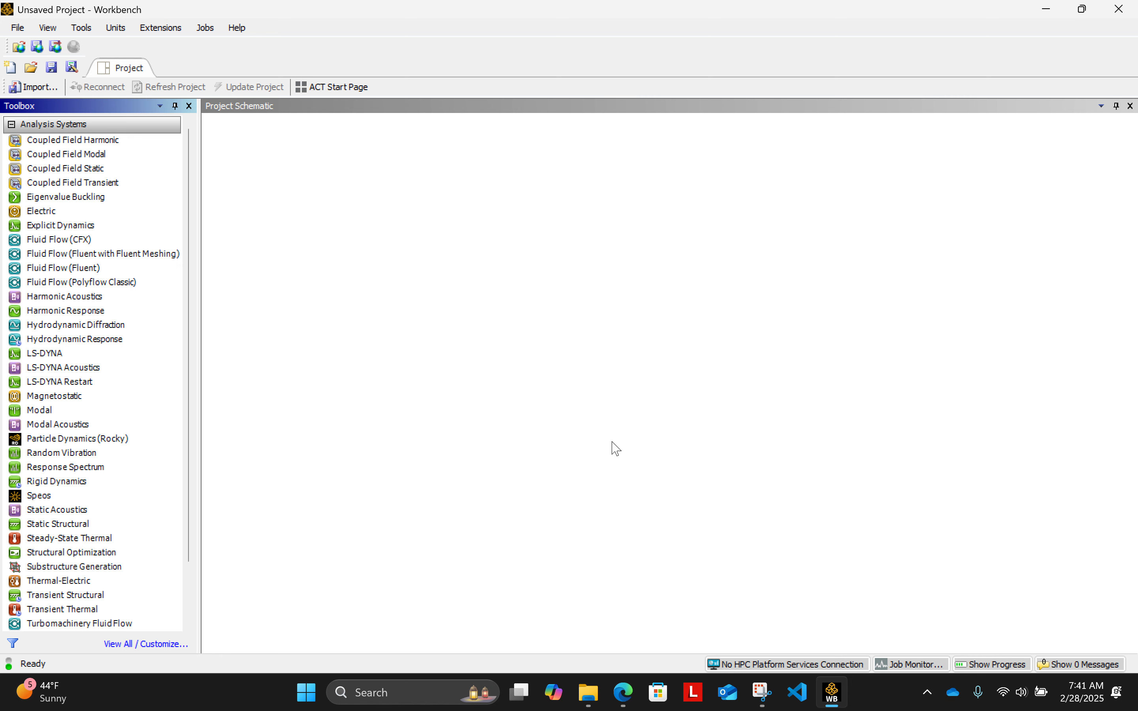
- Add a standalone Geometry component system to the project schematic, keeping its default name
scroll(82, 529, "down", 2)
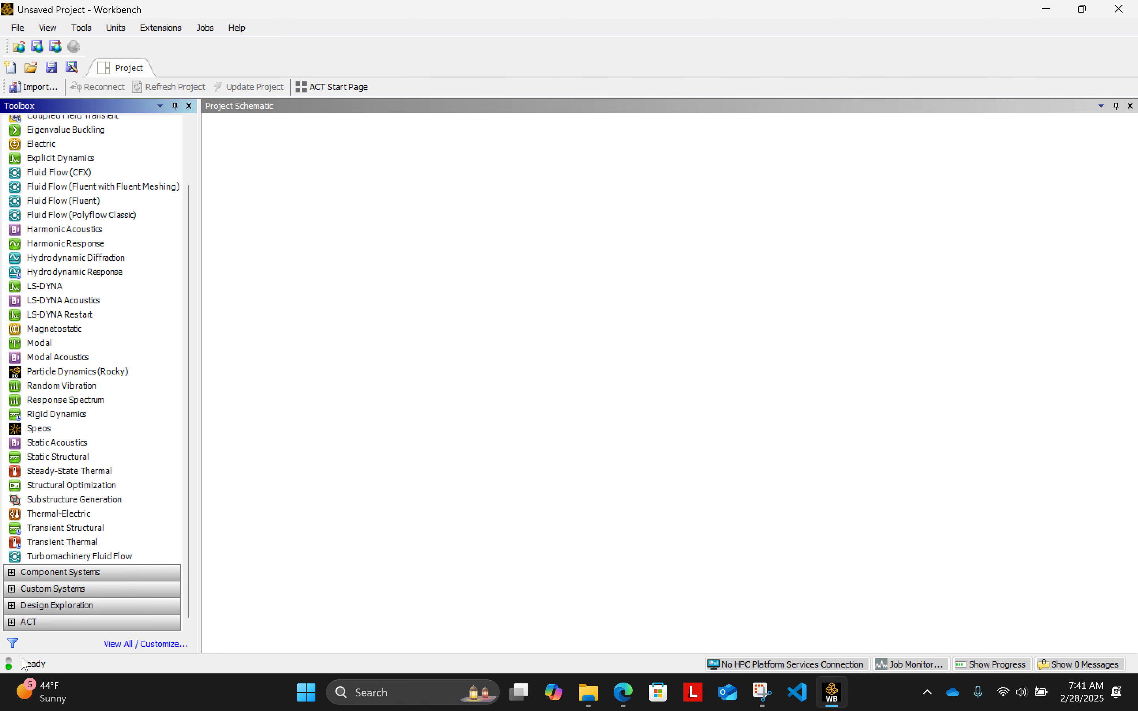
left_click(12, 573)
scroll(113, 541, "down", 9)
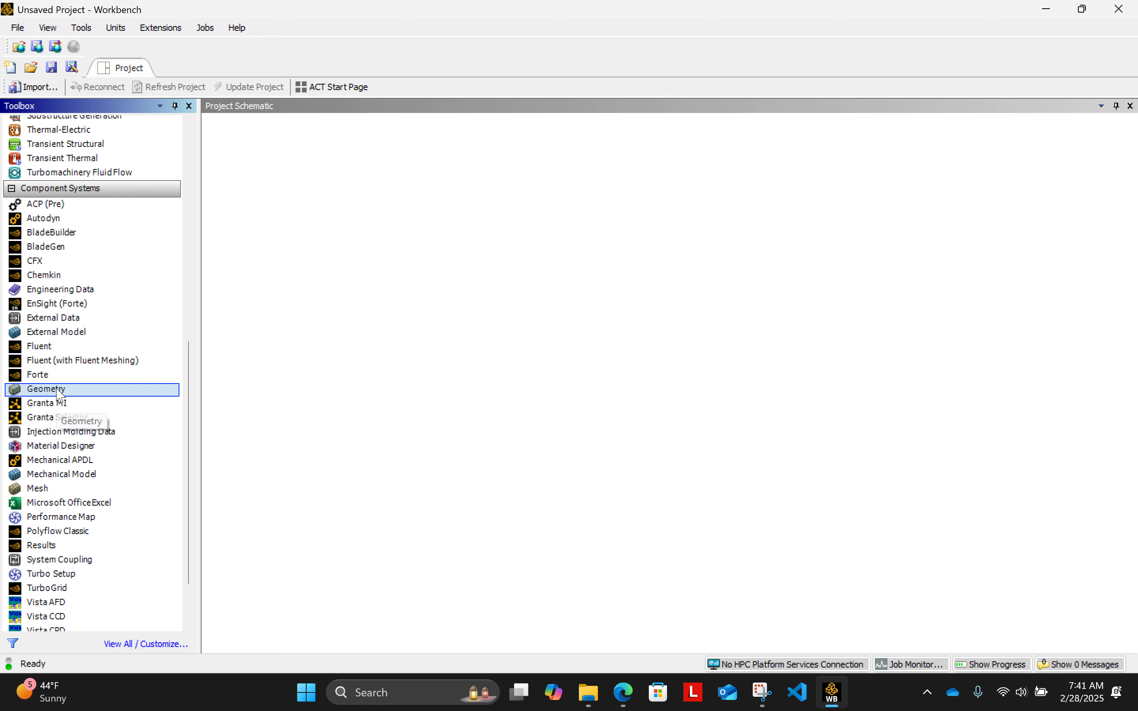
left_click_drag(56, 390, 337, 197)
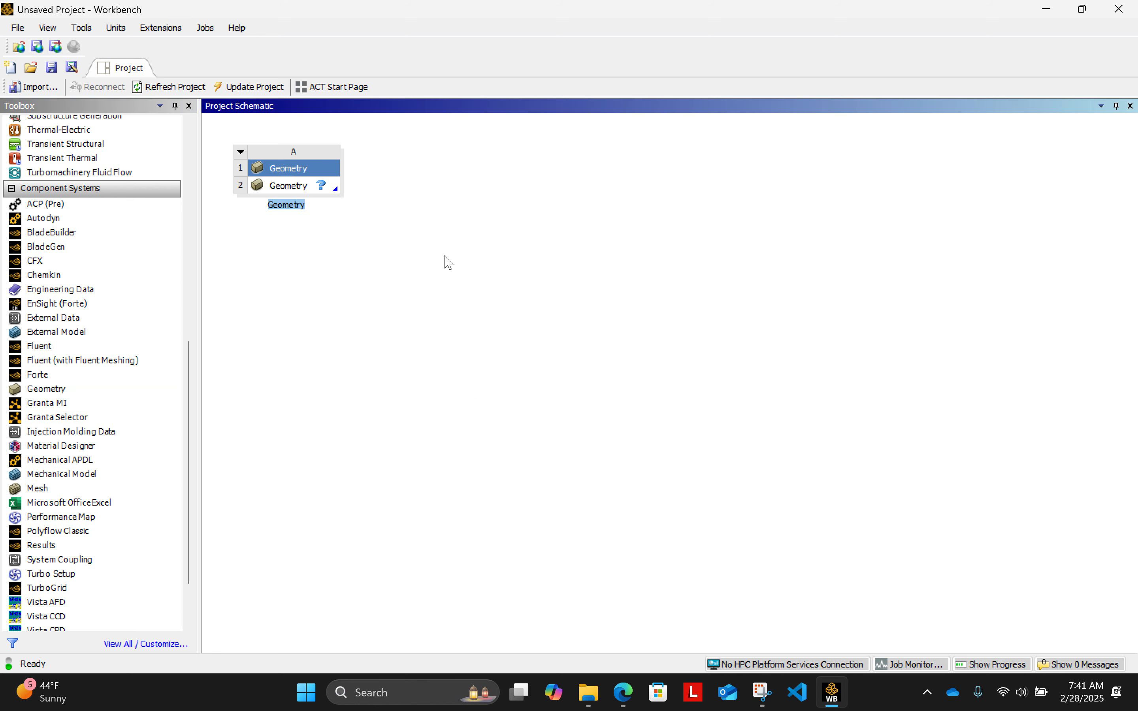
left_click(517, 243)
- Open the Geometry cell as a new DesignModeler geometry, allowing its network access and dismissing the startup window
right_click(296, 190)
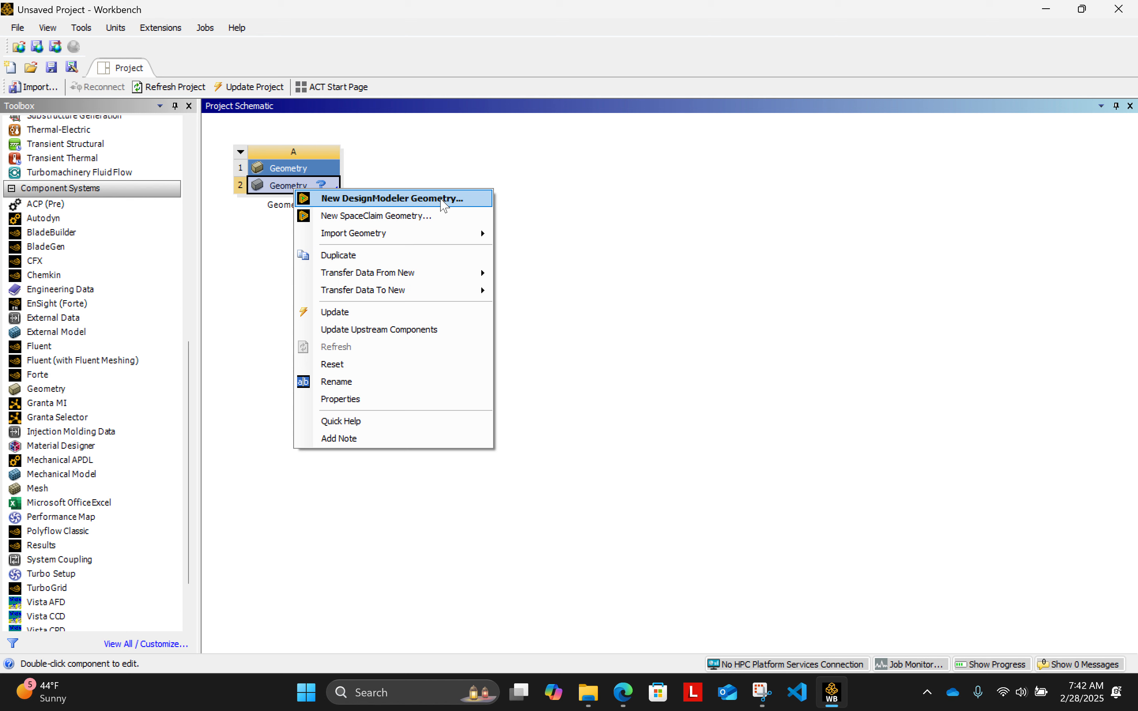
left_click(444, 201)
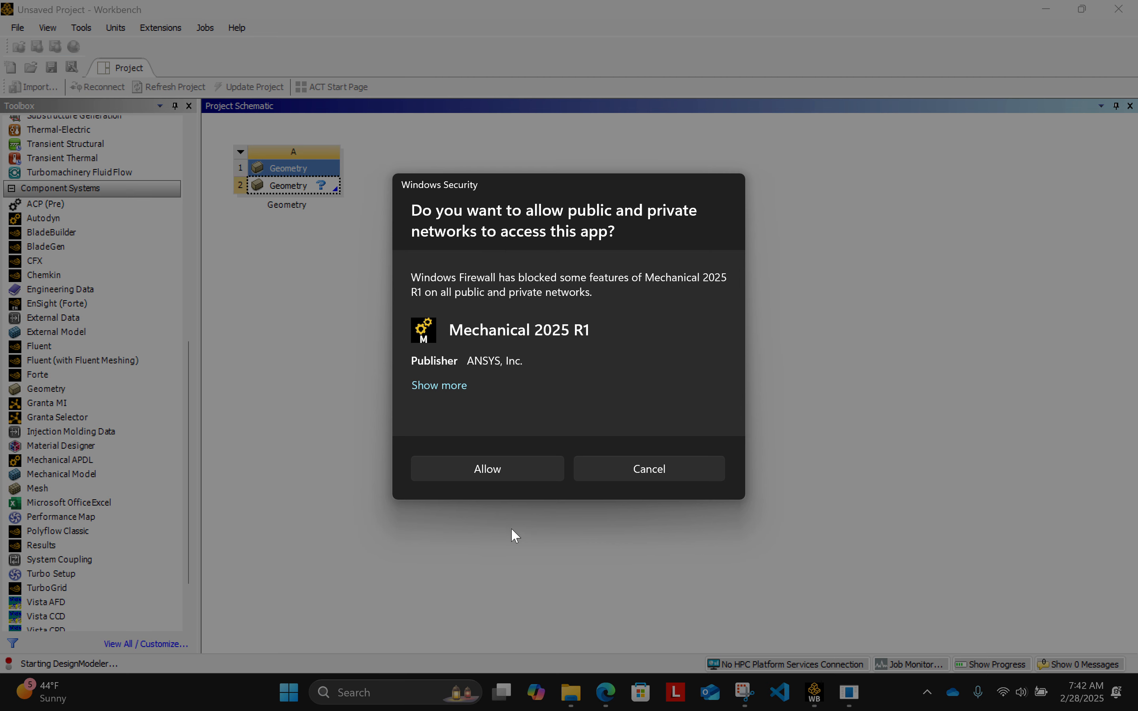
left_click(505, 468)
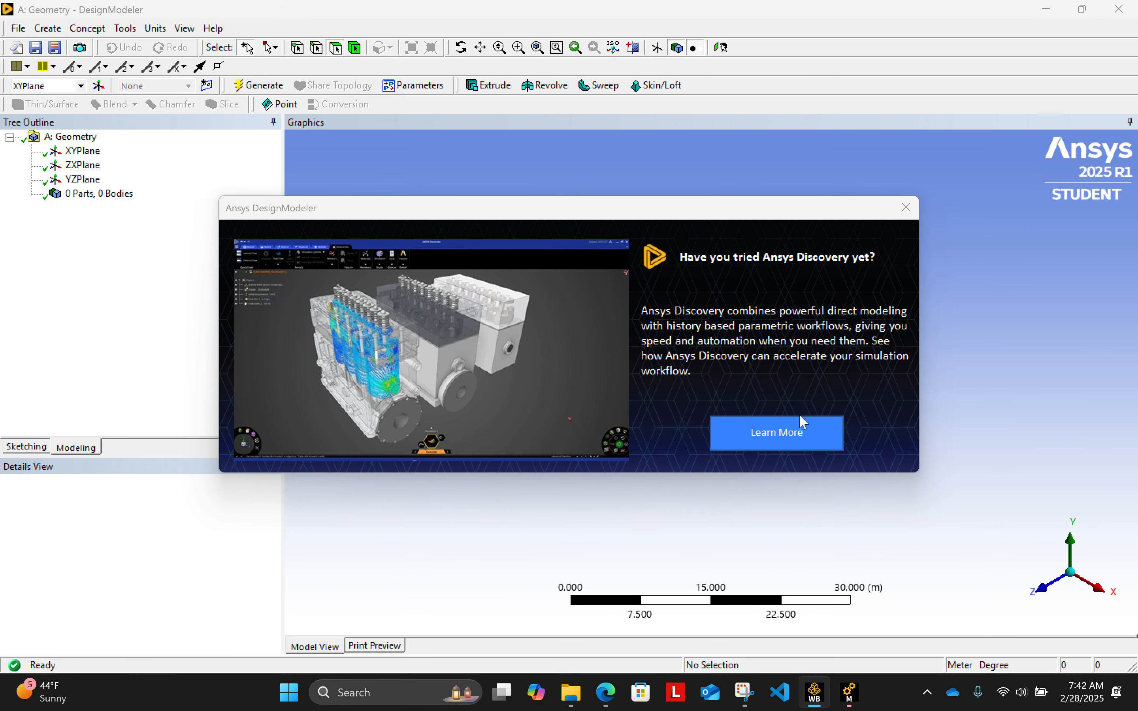
left_click(907, 209)
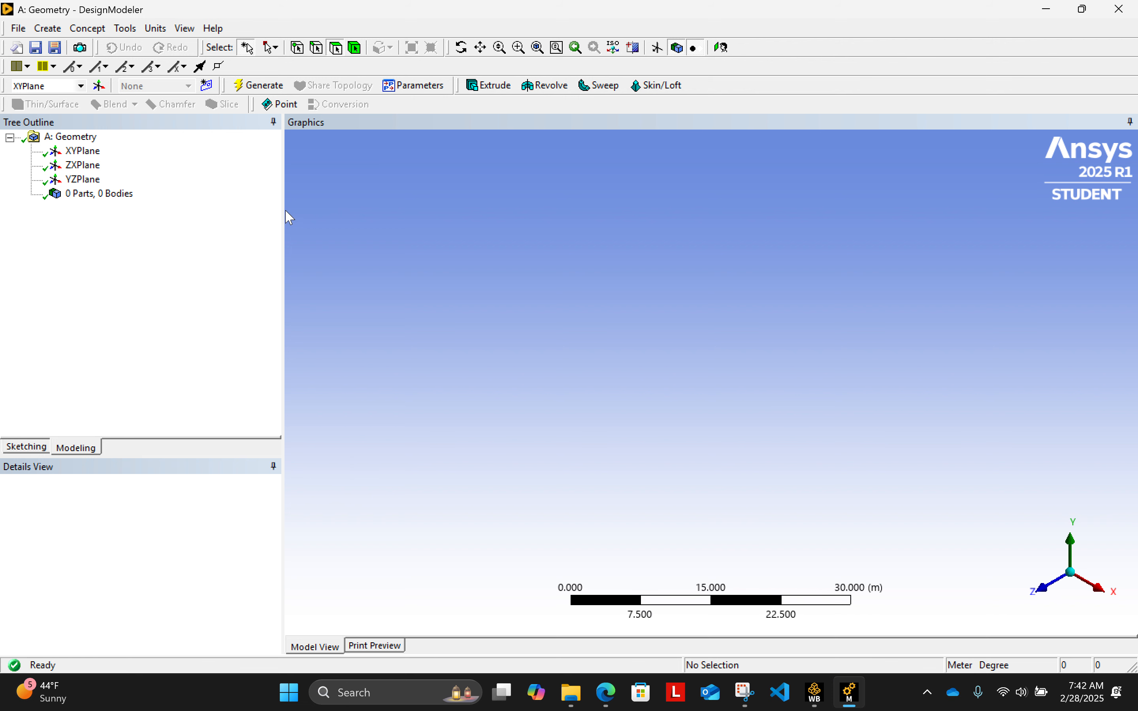
left_click_drag(283, 213, 260, 214)
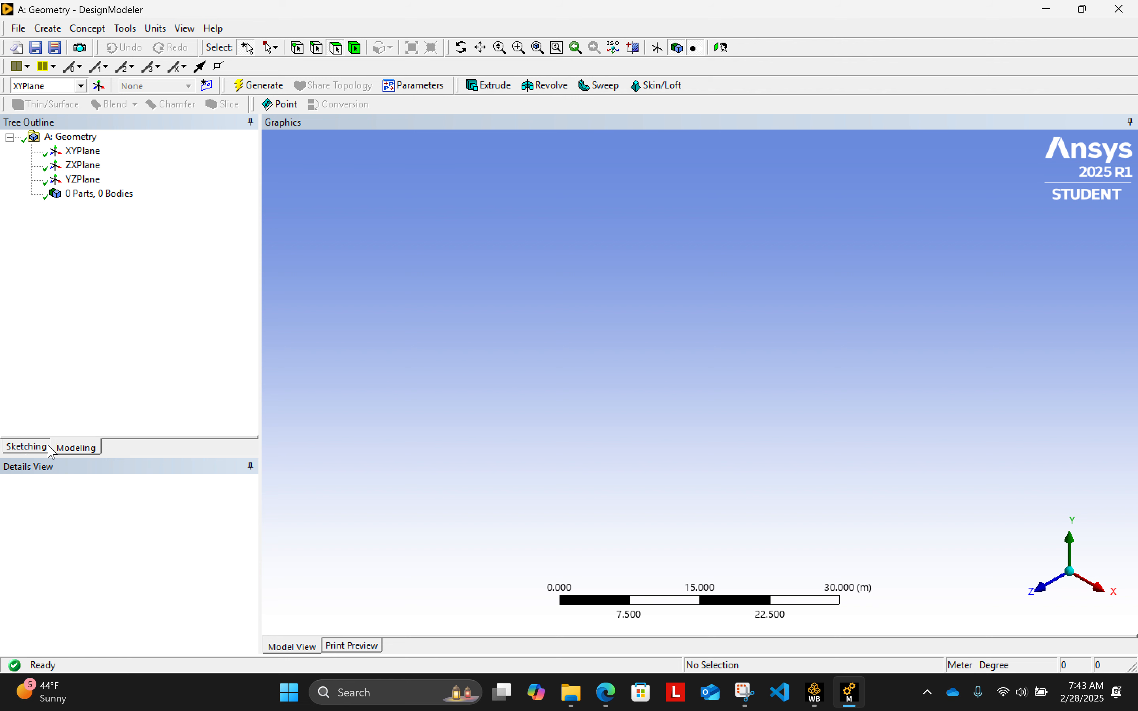
left_click(28, 446)
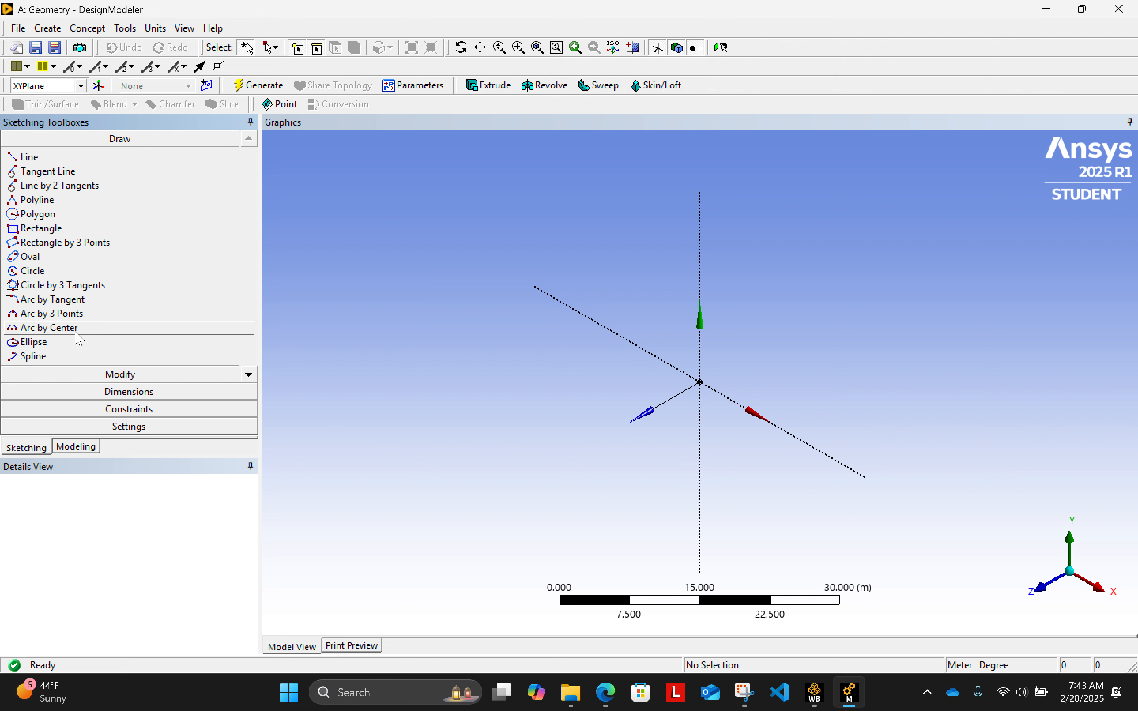
left_click(65, 450)
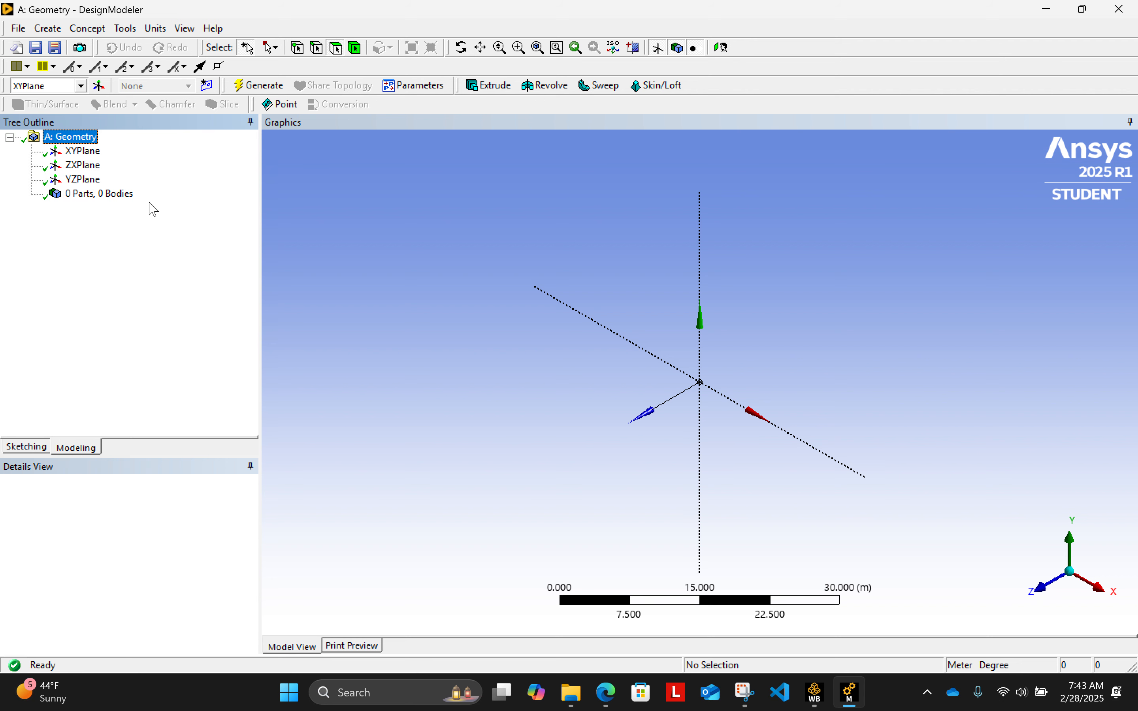
- Start a cylinder primitive on the XY plane and set its radius to 0.3 m
left_click(49, 29)
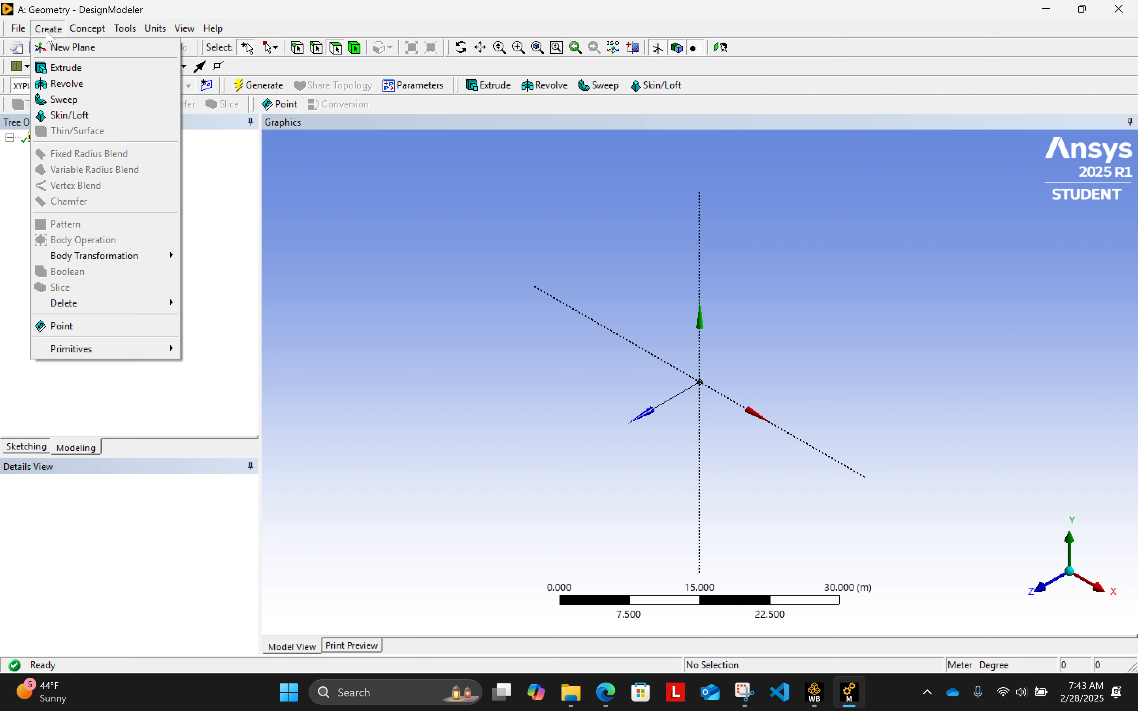
mouse_move(120, 359)
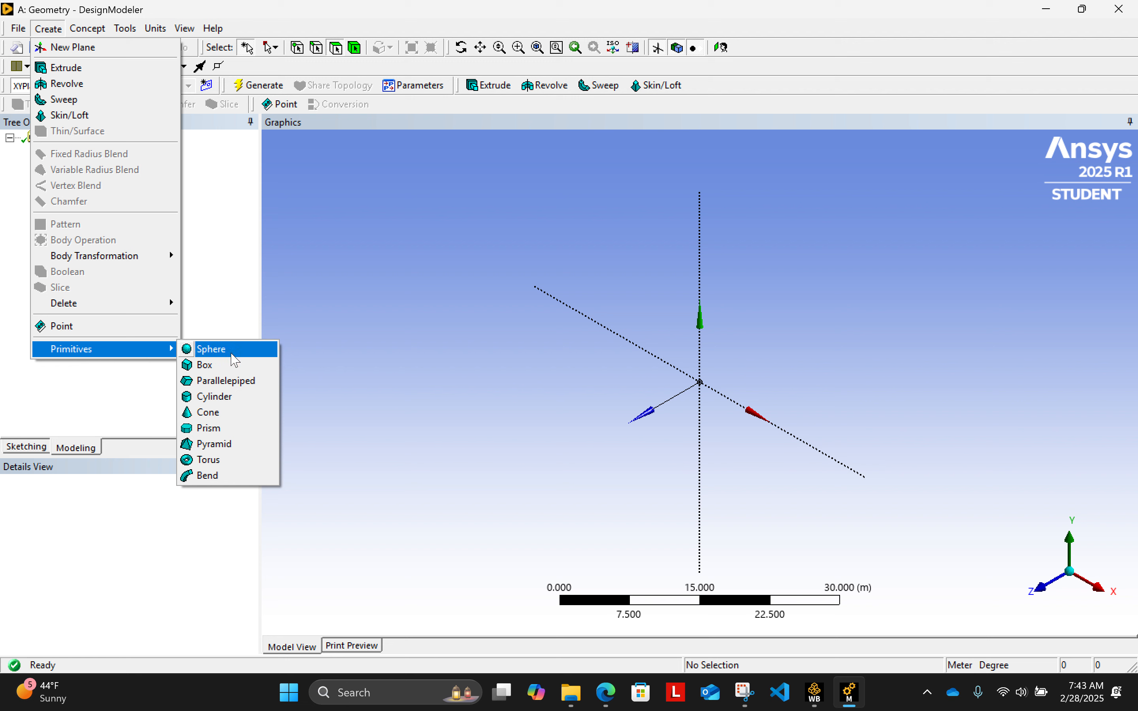
left_click(241, 401)
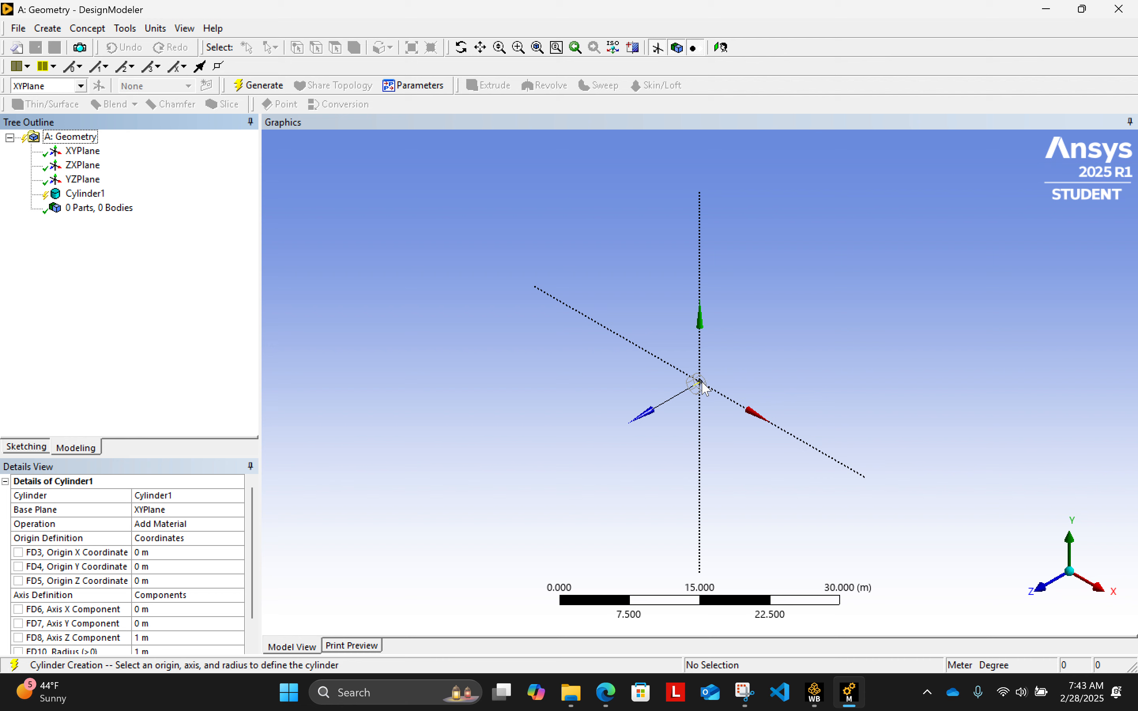
scroll(704, 389, "up", 1)
scroll(706, 395, "up", 4)
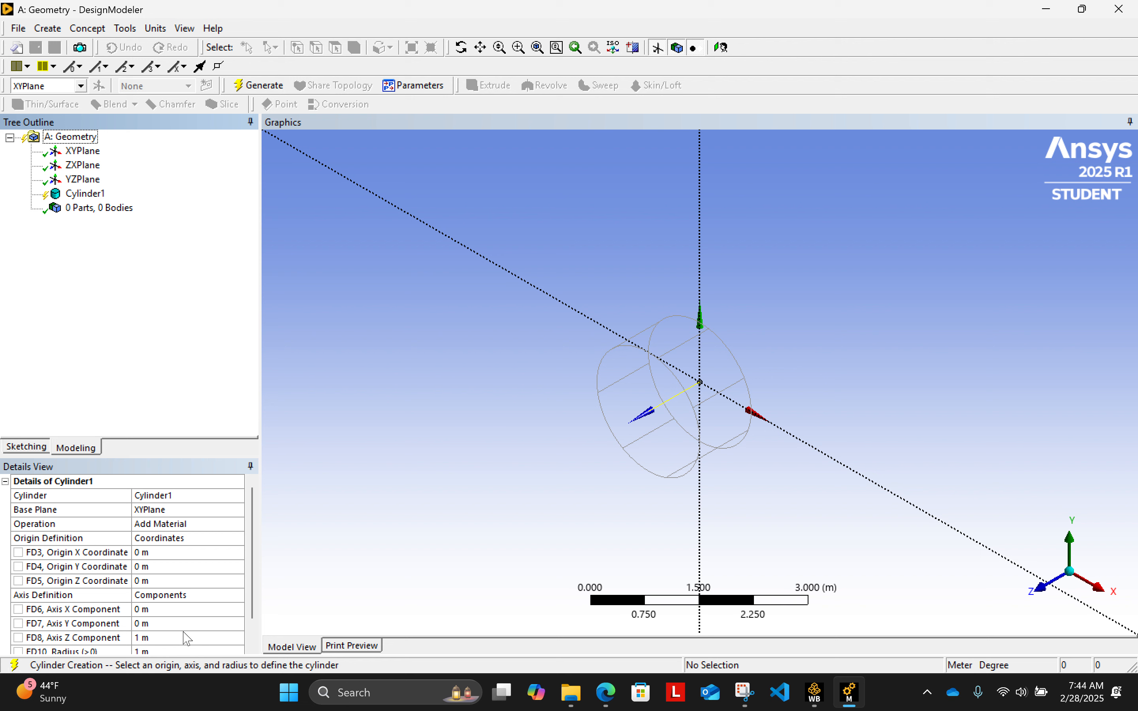
scroll(252, 565, "down", 2)
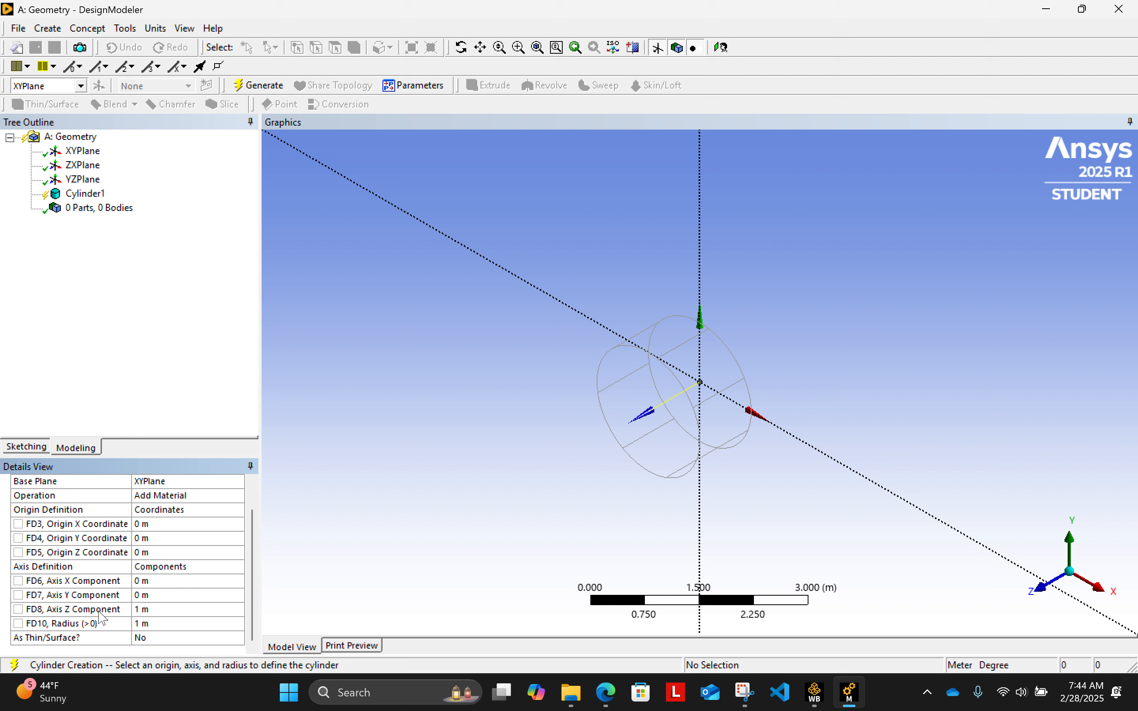
left_click(174, 625)
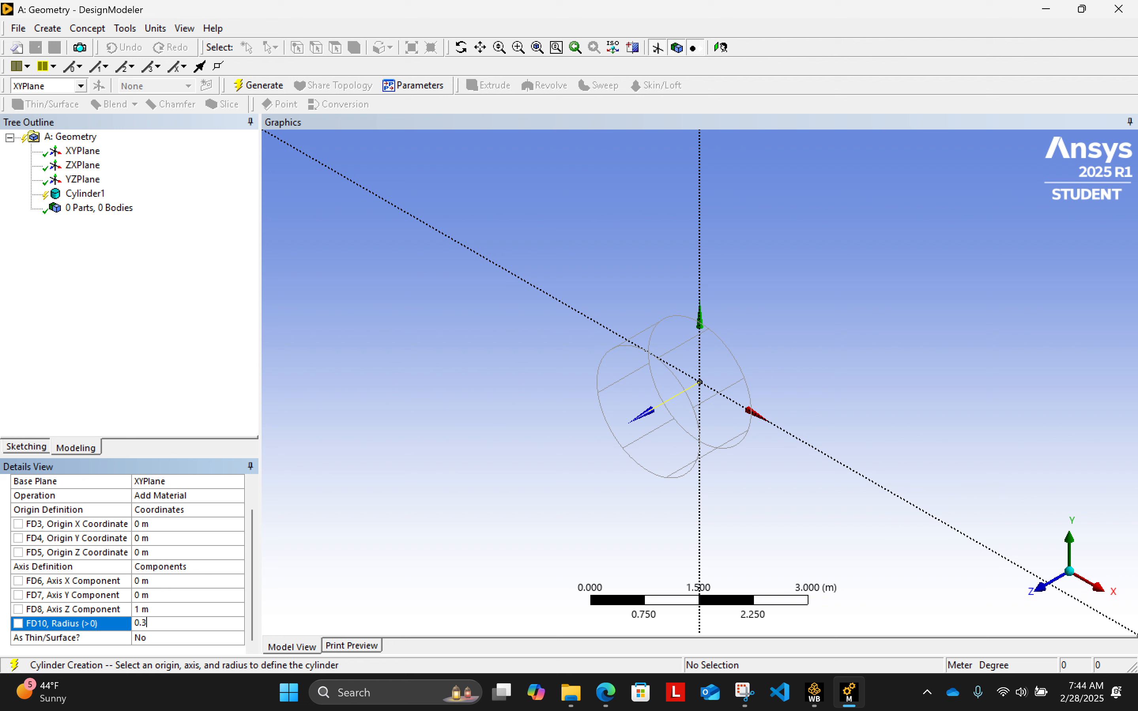
left_click(181, 391)
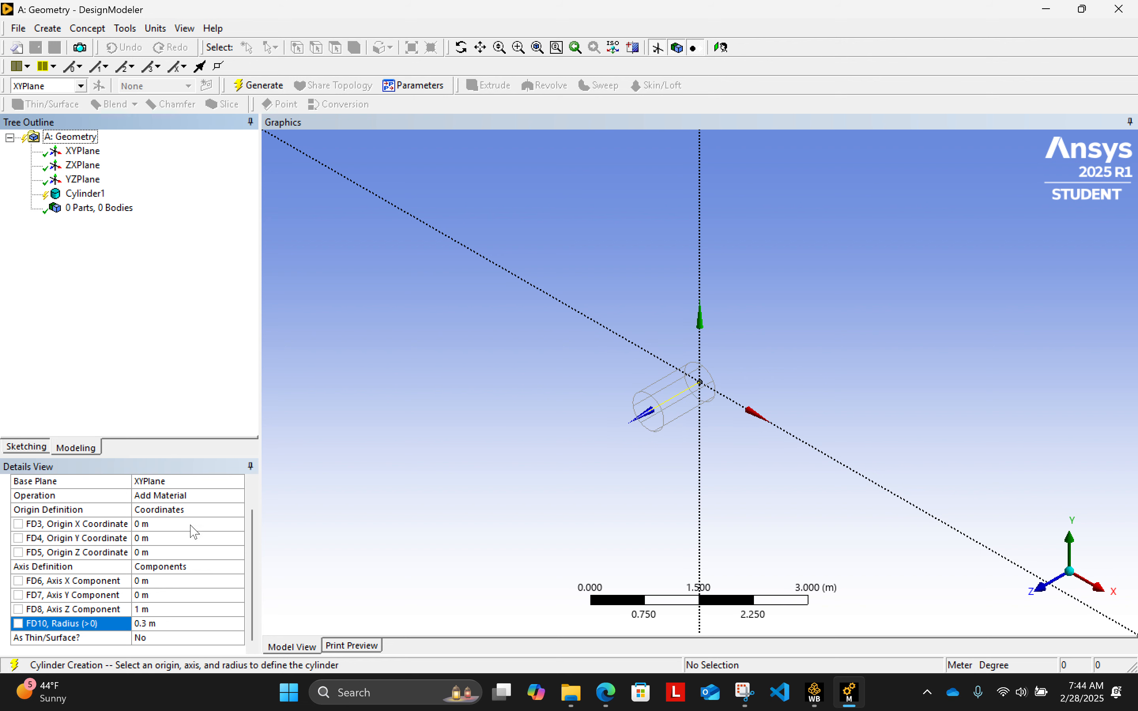
- Set the cylinder's axis Z component to 8 m and generate the body
left_click(158, 610)
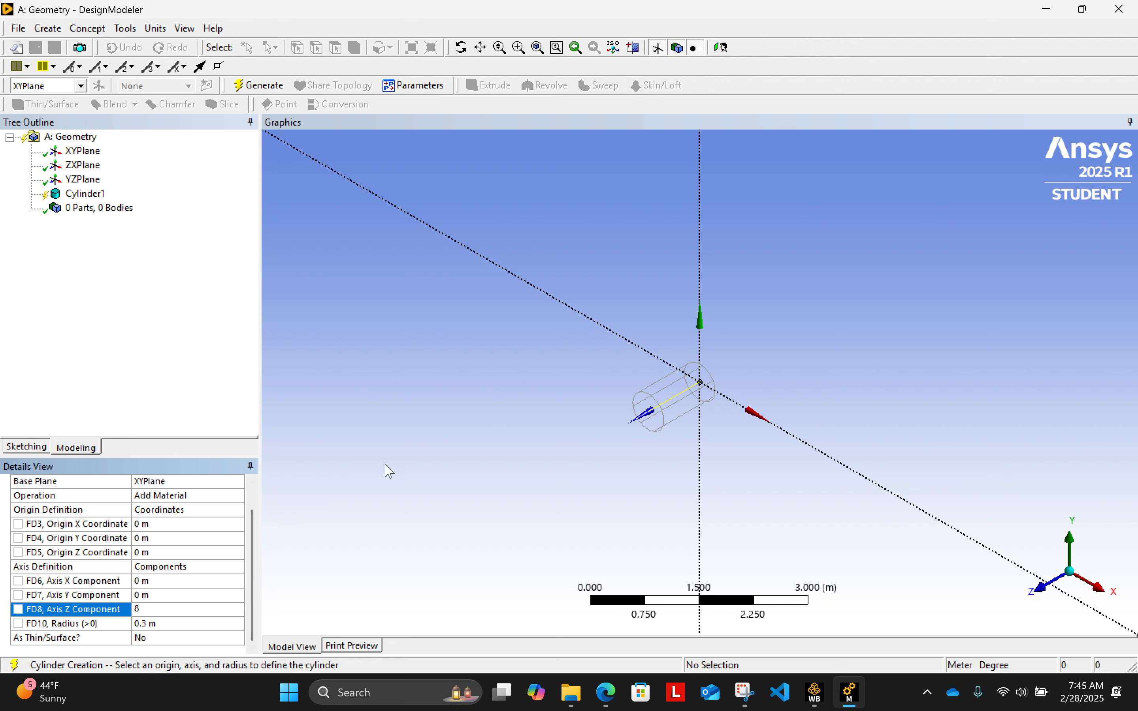
key("Return")
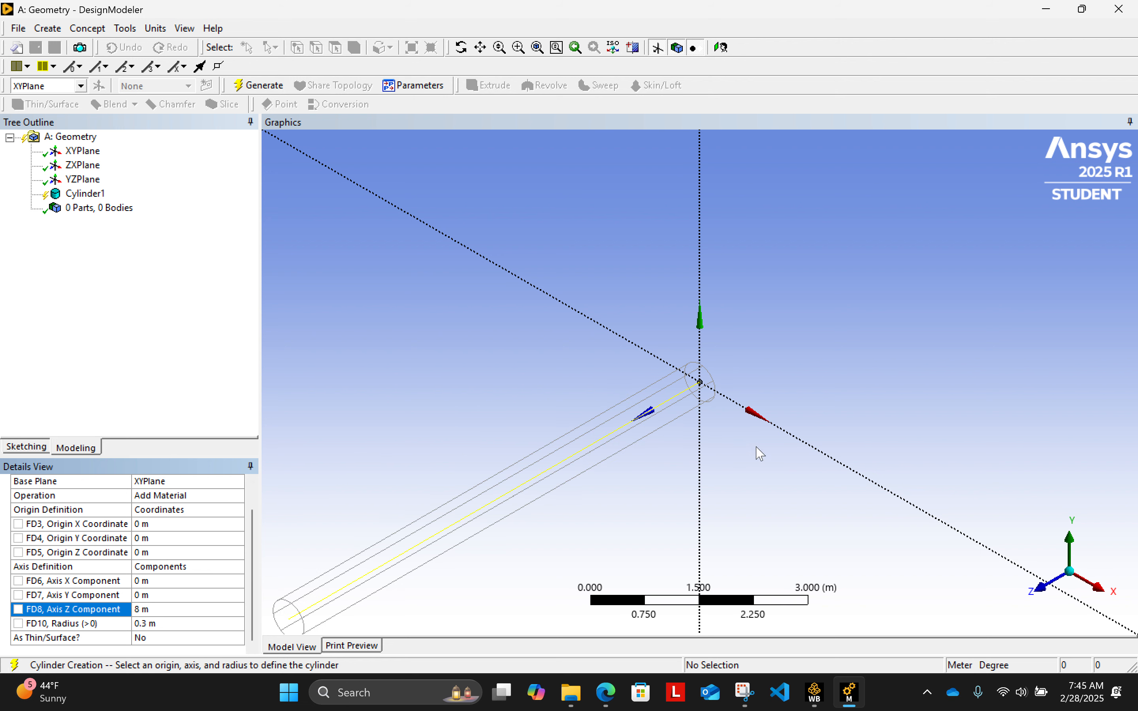
scroll(868, 506, "down", 3)
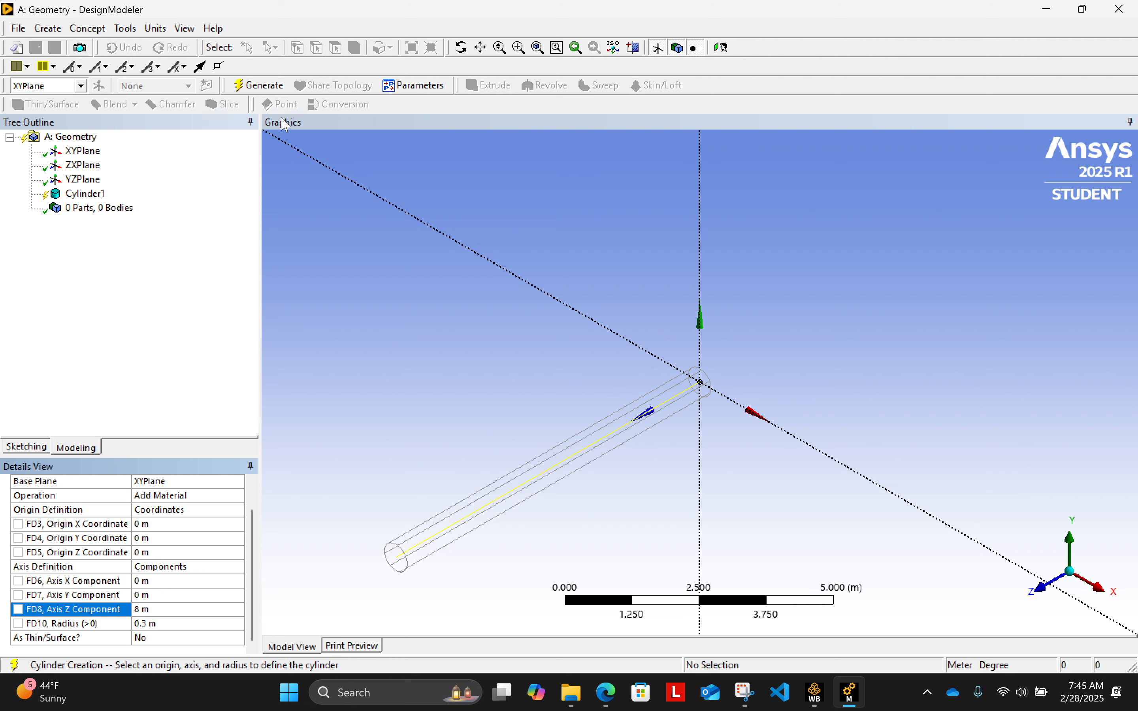
left_click(260, 86)
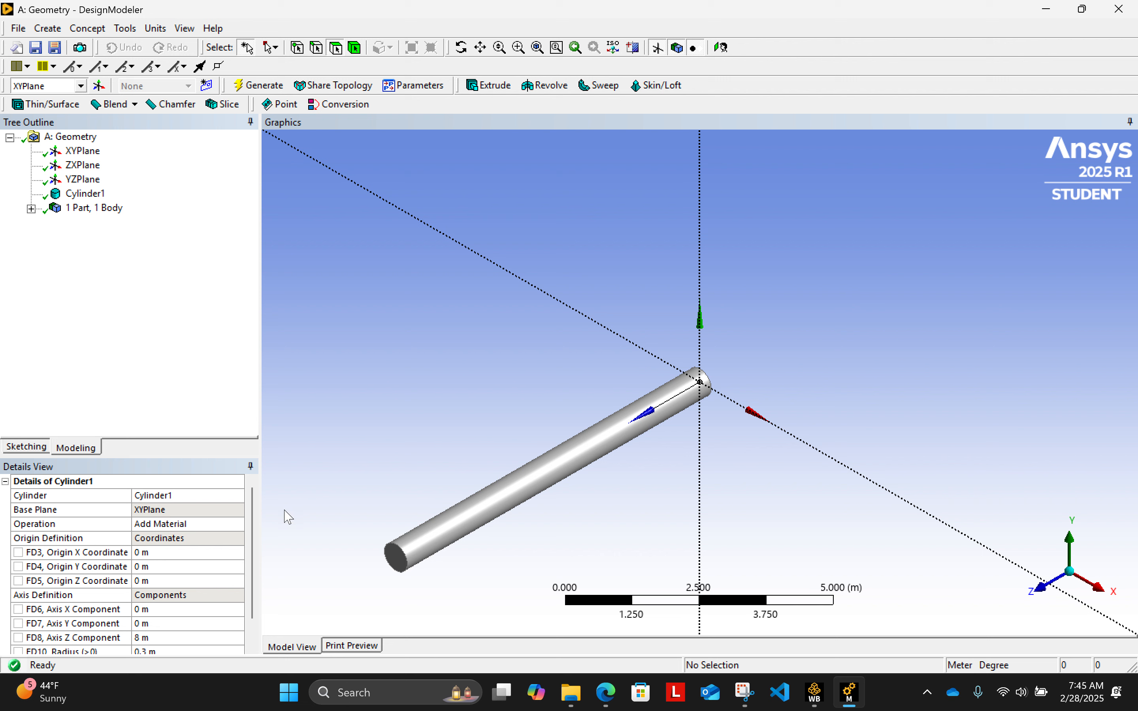
- Change the first cylinder's operation to Add Frozen and regenerate the geometry
mouse_move(248, 502)
left_mouse_down()
mouse_move(249, 529)
mouse_move(250, 480)
left_mouse_up()
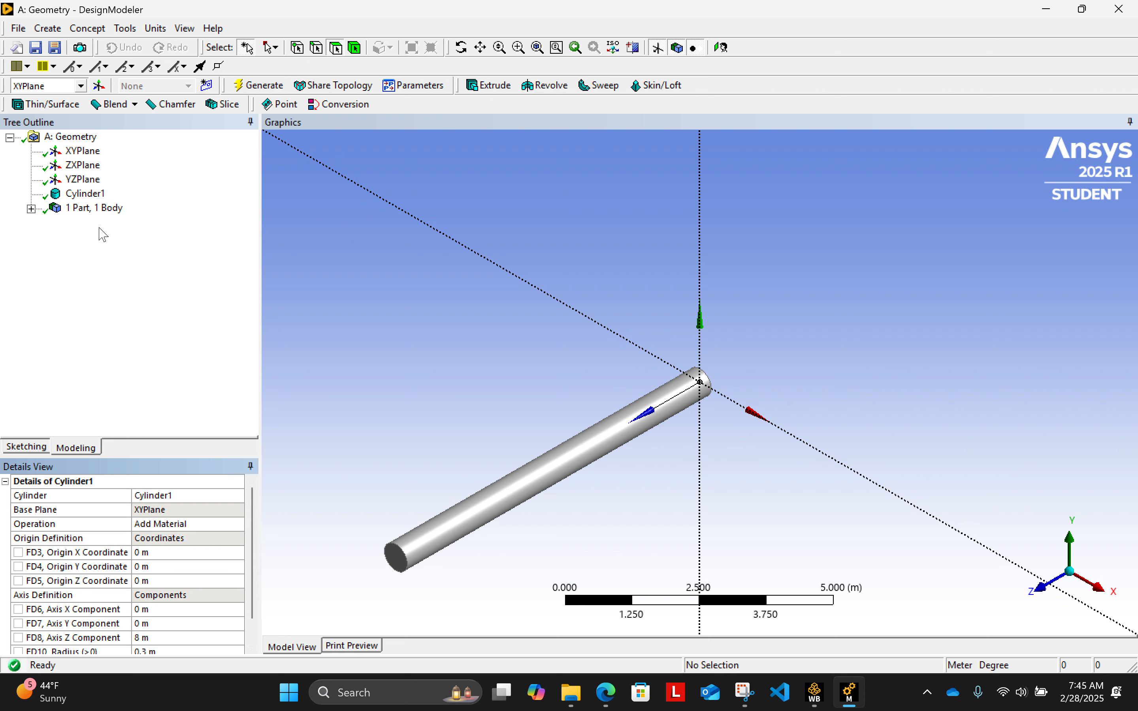
left_click(96, 195)
left_click(215, 522)
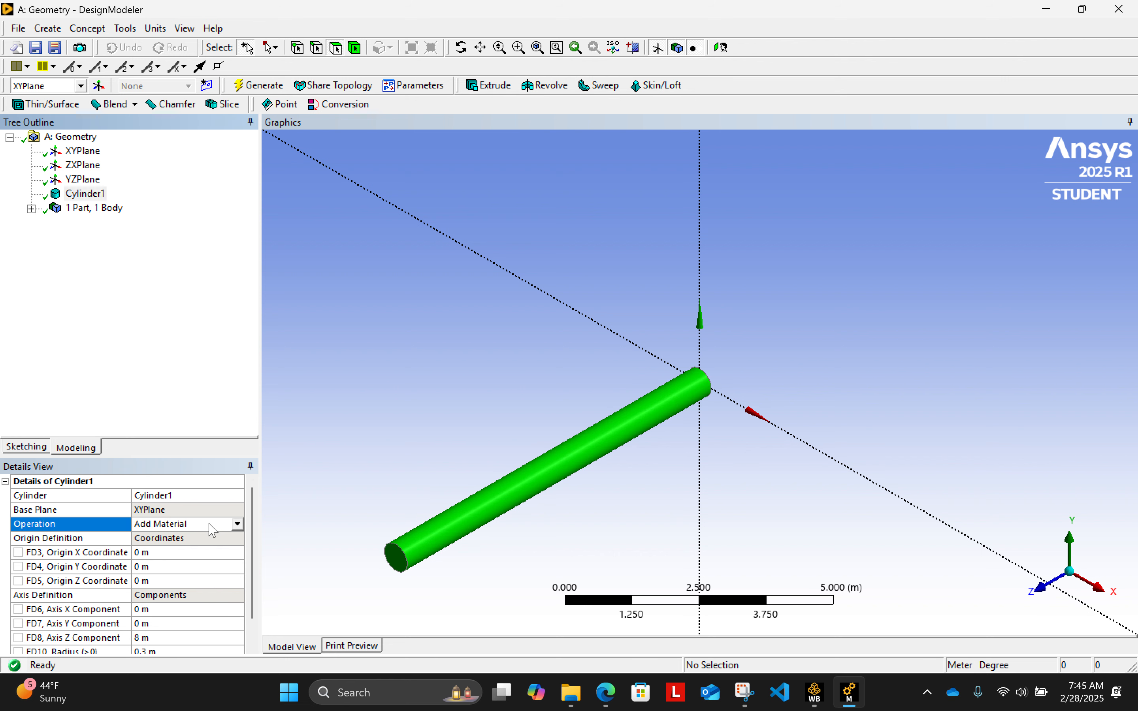
left_click(238, 524)
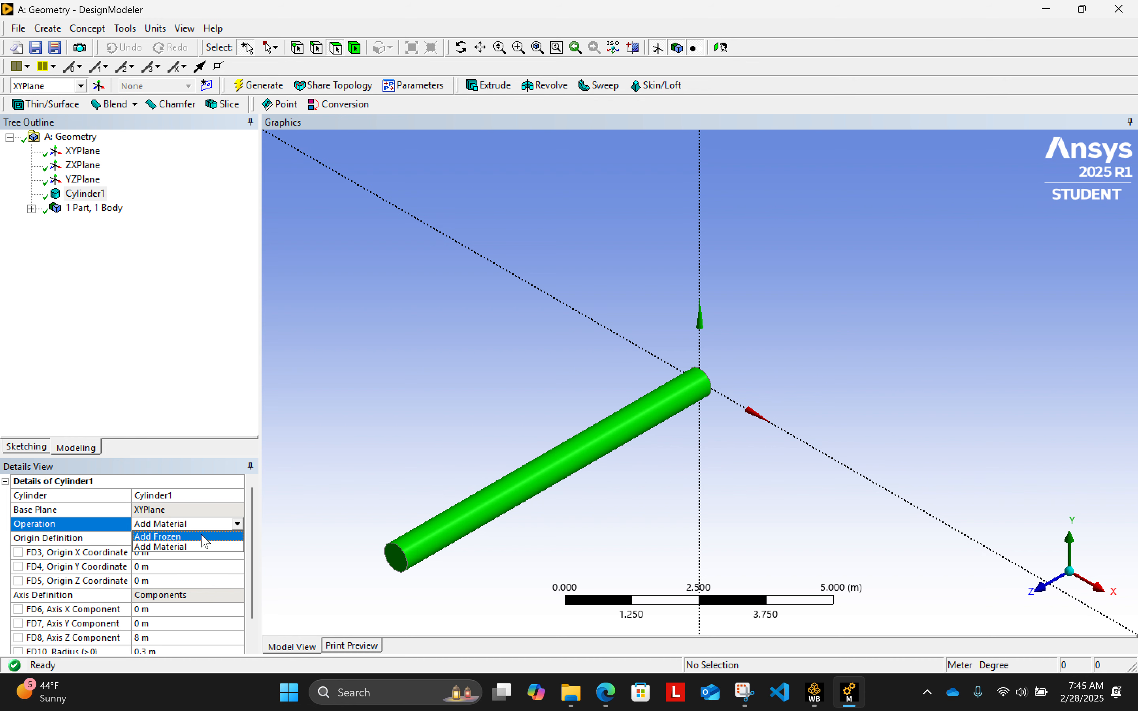
left_click(206, 538)
left_click(259, 85)
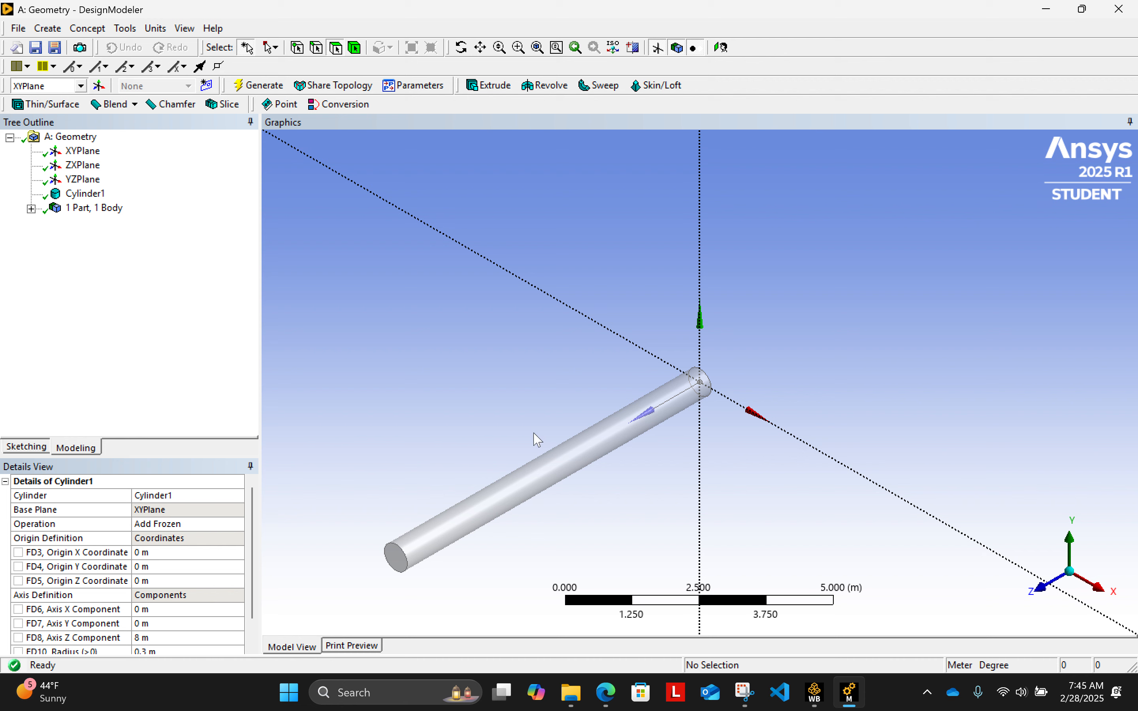
- Start a second cylinder primitive on the XY plane
scroll(505, 452, "down", 2)
scroll(466, 436, "down", 2)
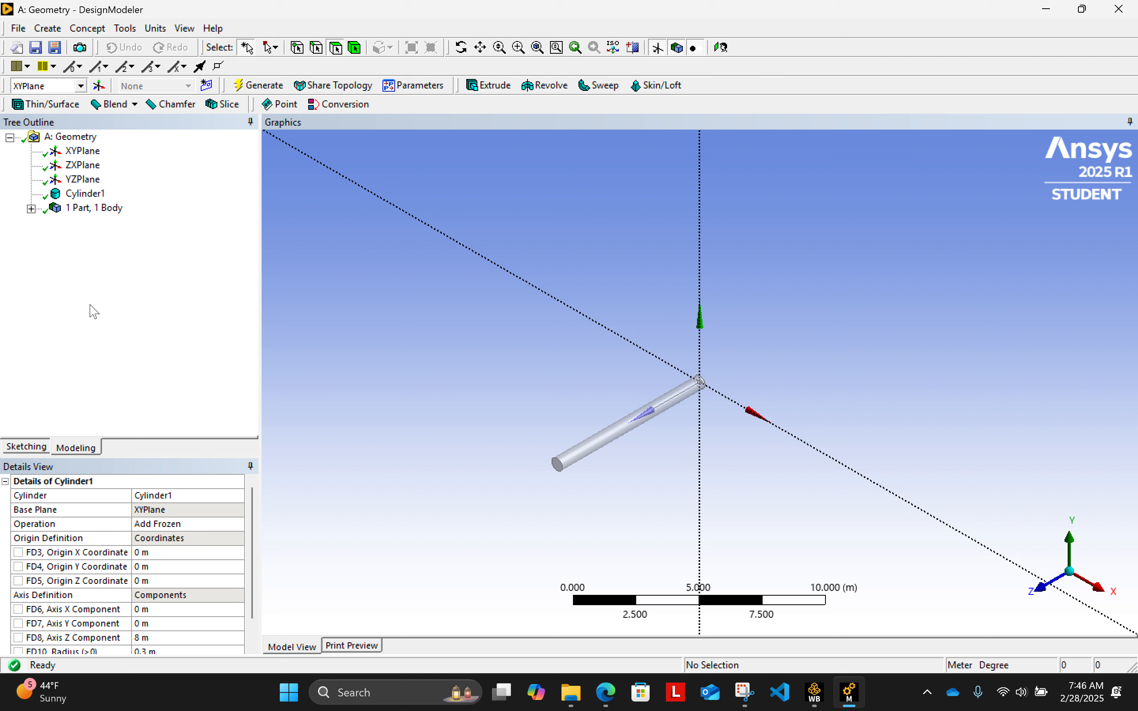
left_click(49, 29)
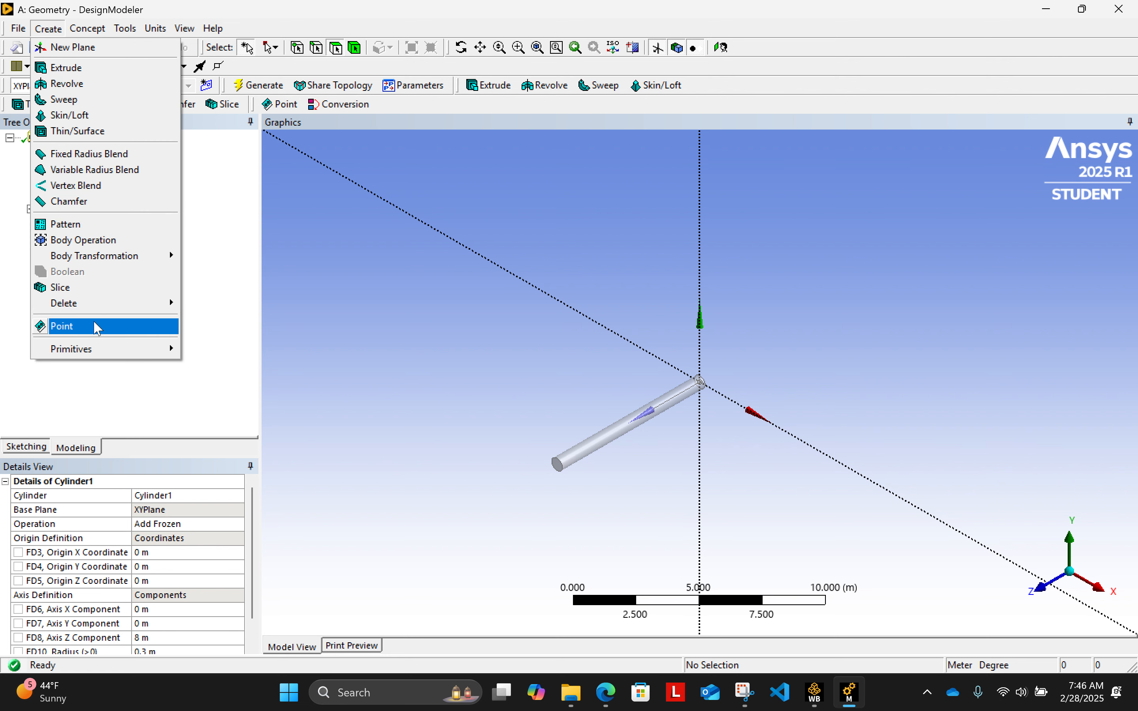
mouse_move(101, 352)
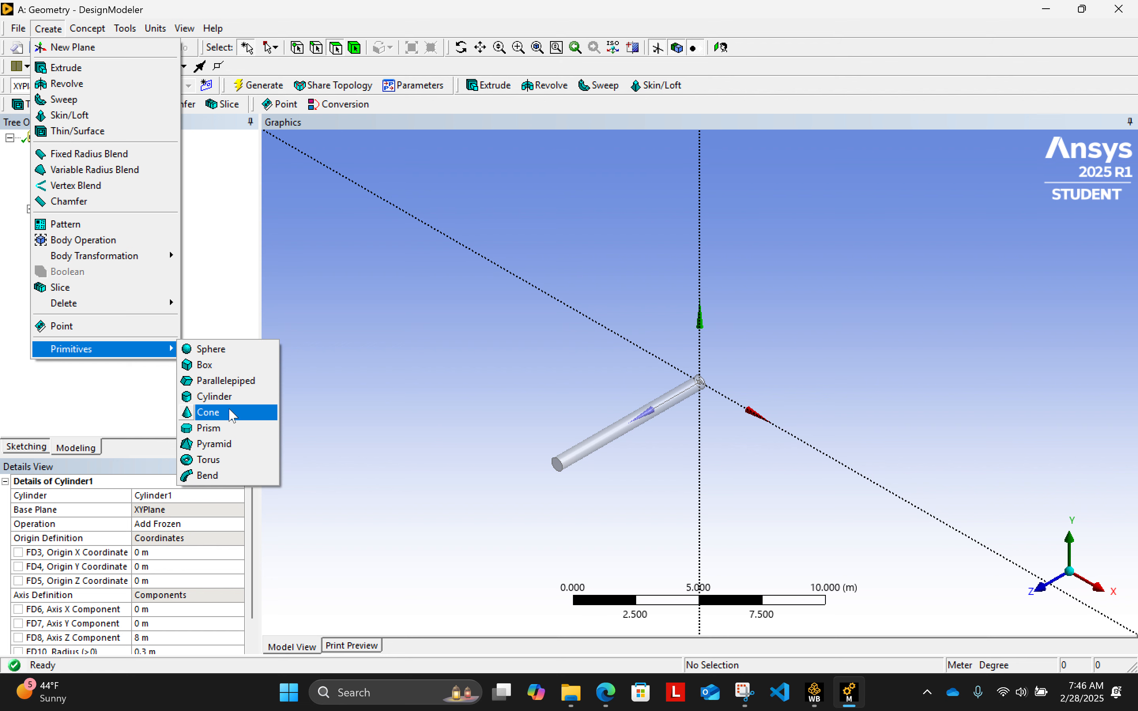
left_click(233, 397)
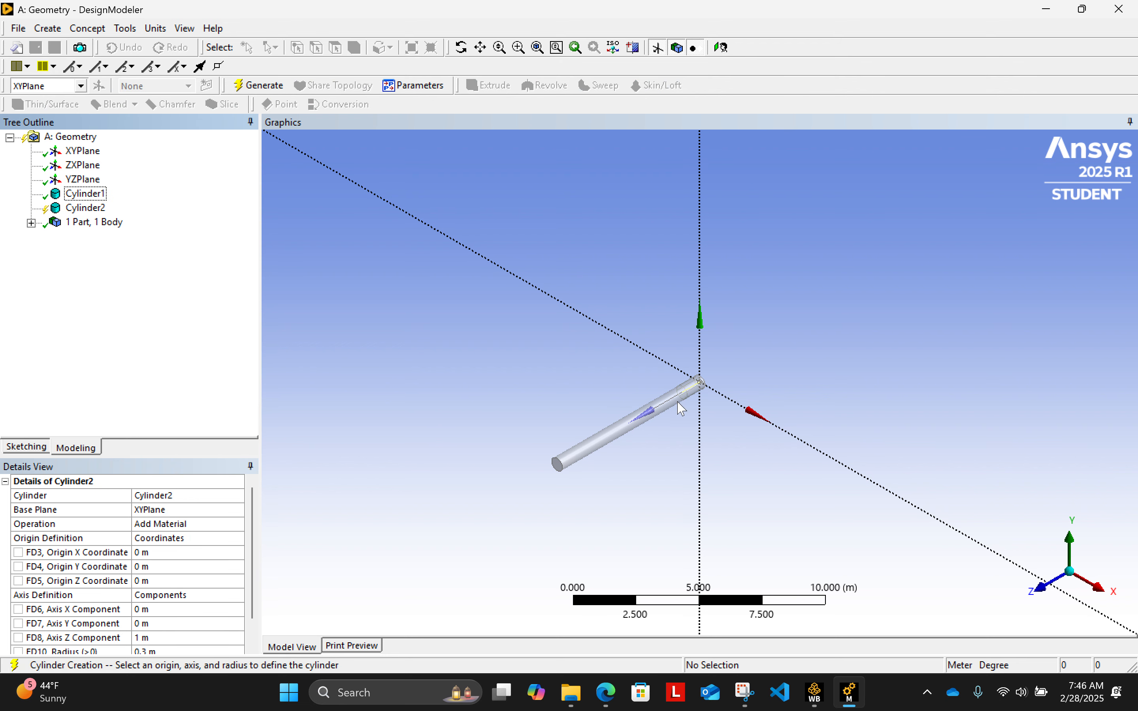
scroll(689, 412, "up", 10)
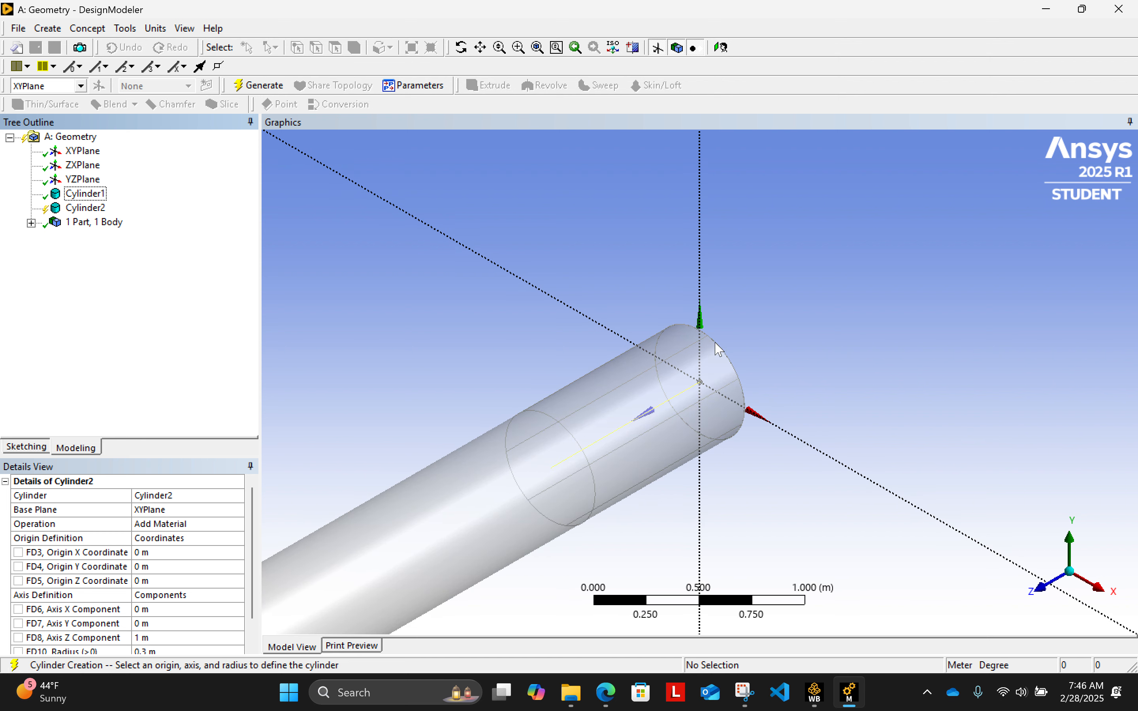
scroll(606, 445, "down", 3)
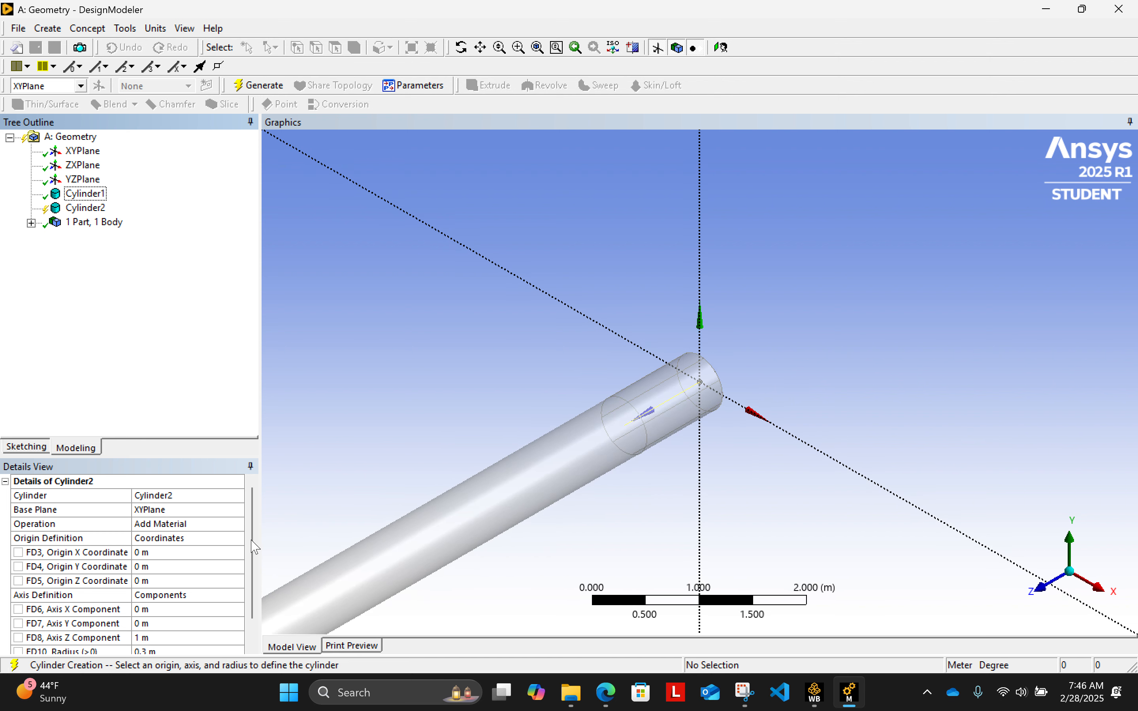
scroll(254, 547, "down", 1)
scroll(683, 430, "down", 2)
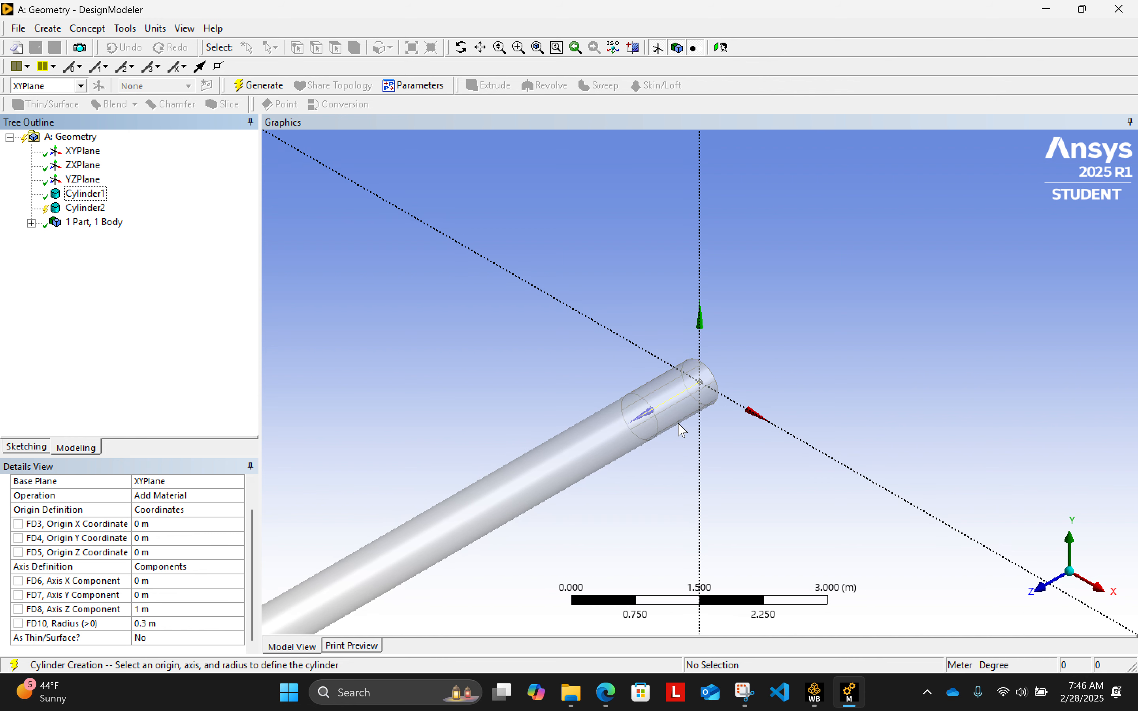
scroll(683, 431, "down", 1)
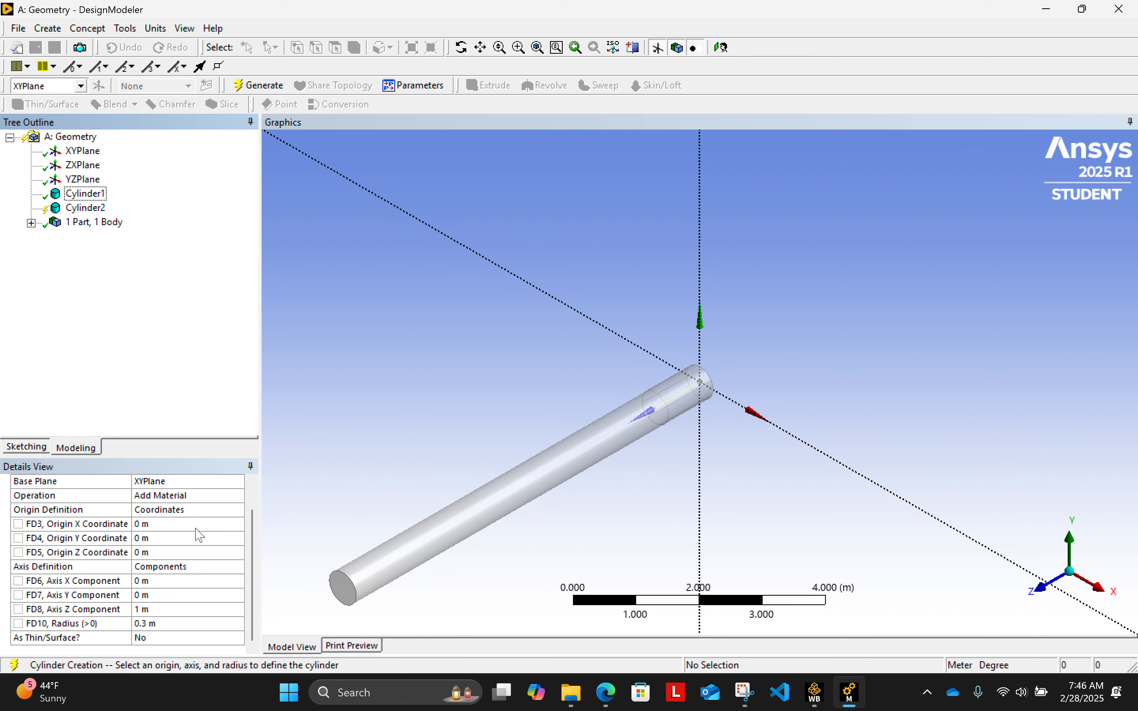
- Set the second cylinder's origin Z coordinate to 10 m, then correct it to 8 m
left_click(183, 554)
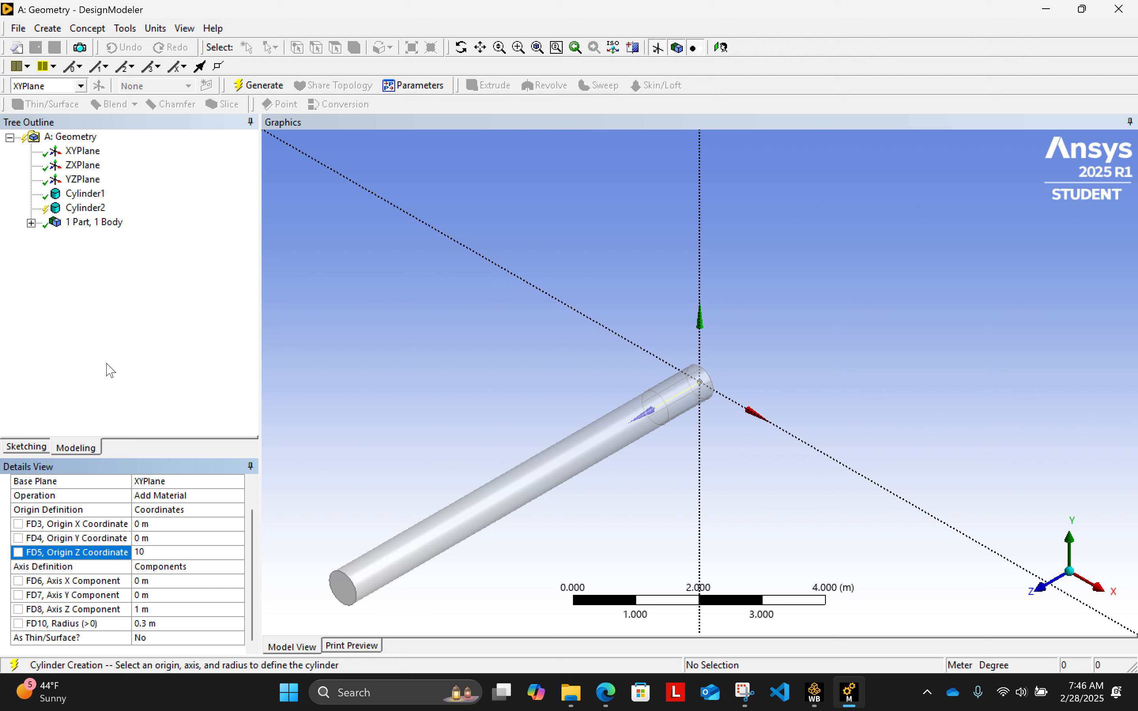
left_click(124, 359)
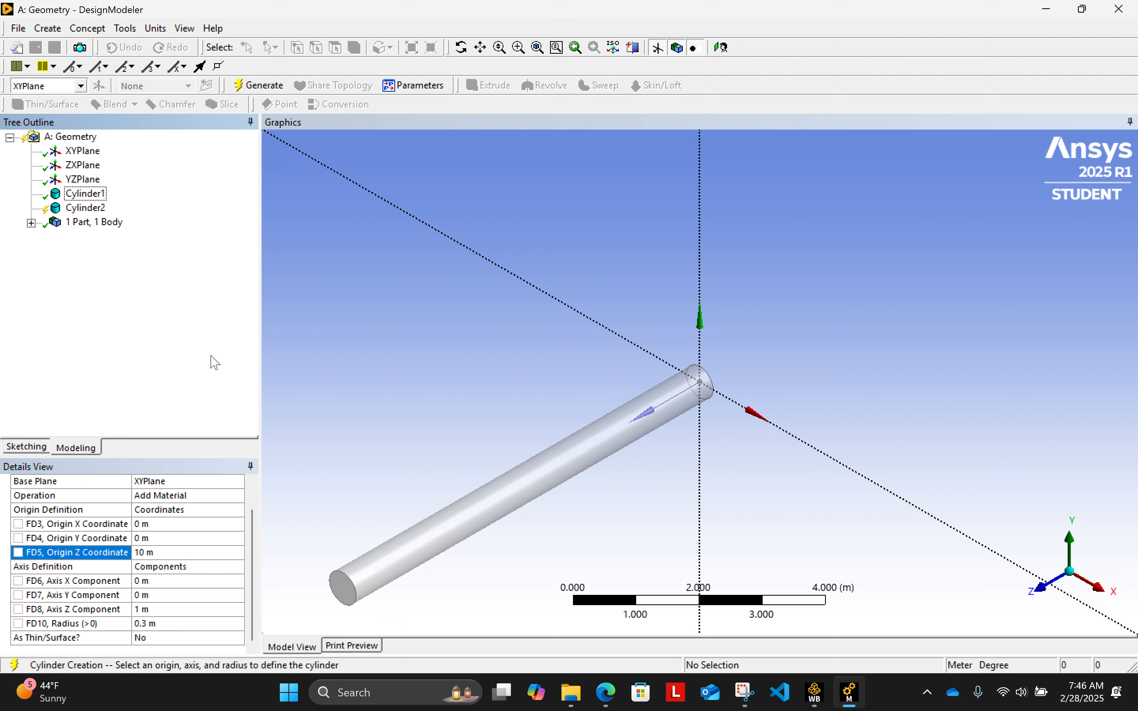
left_click(166, 551)
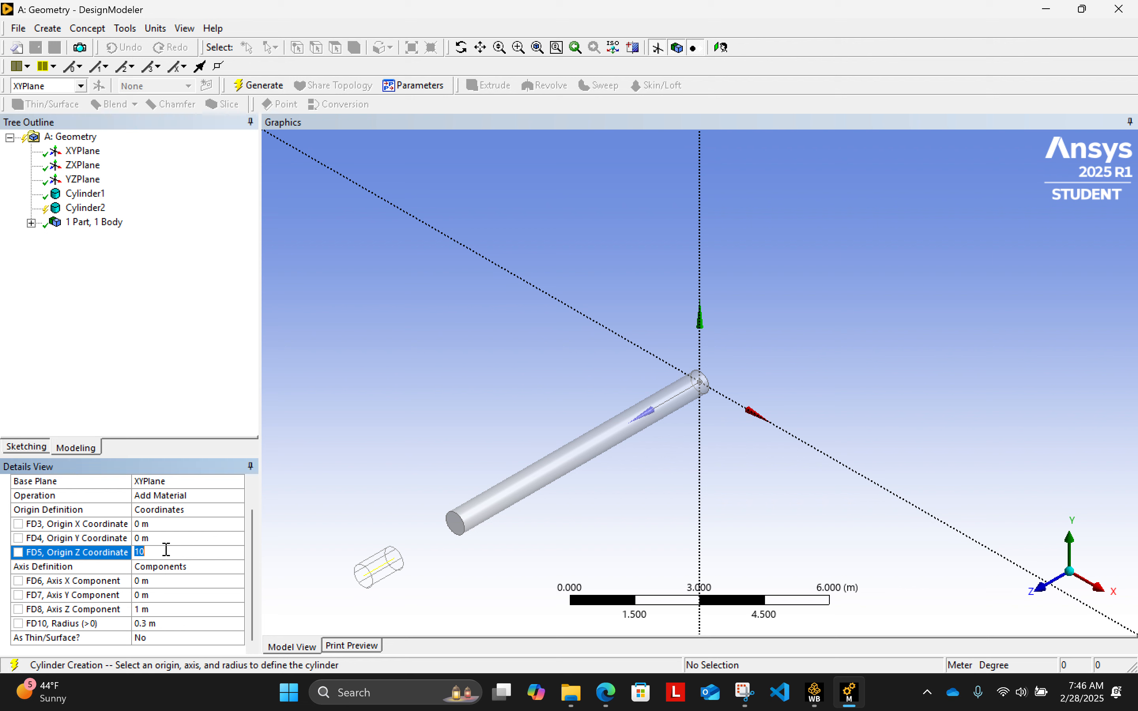
left_click(171, 356)
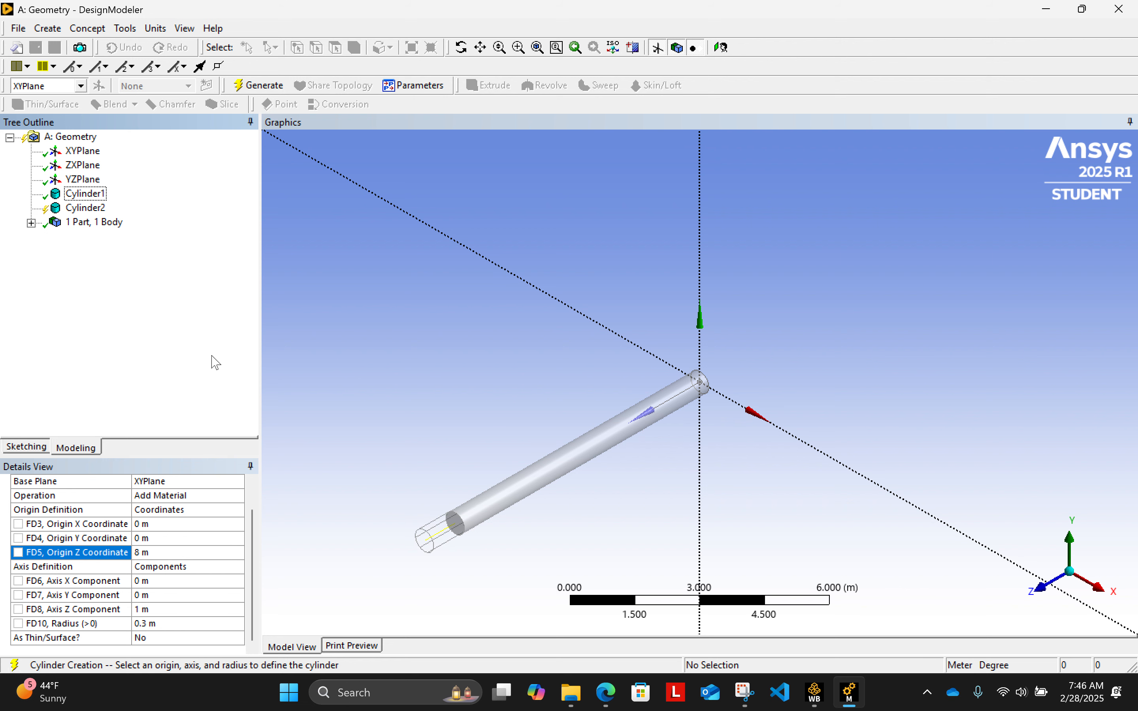
- Orient the second cylinder along Y by setting its axis Z component to 0 m and axis Y component to 8 m
left_click_drag(254, 543, 253, 564)
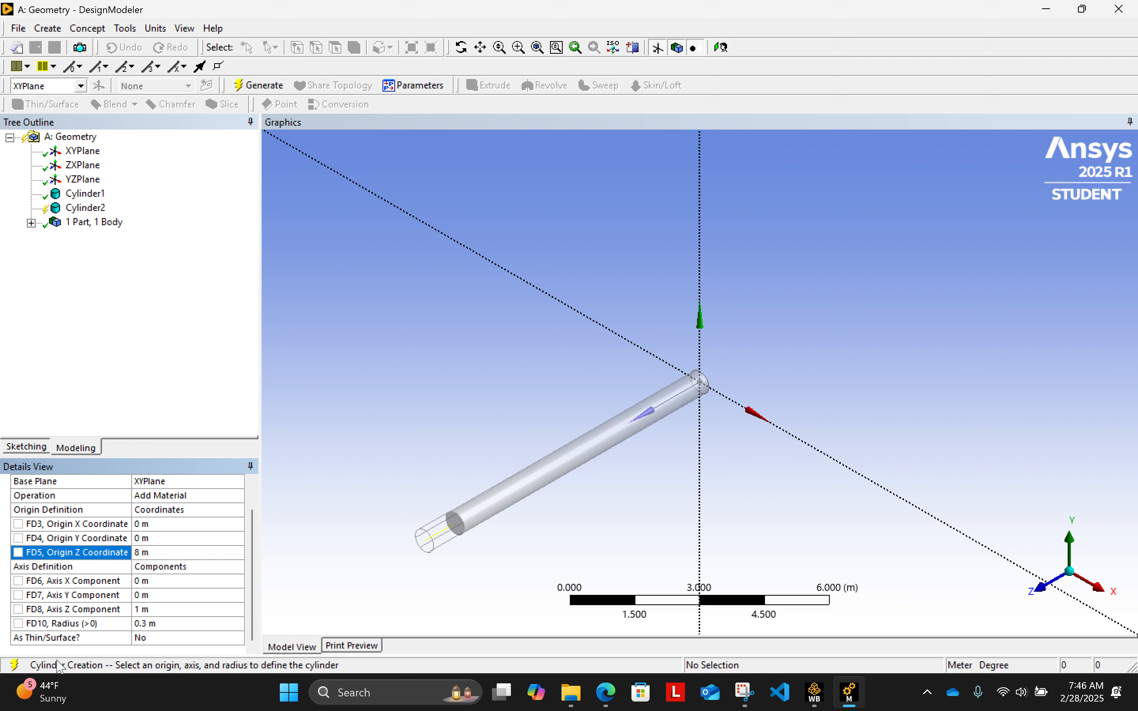
left_click(164, 609)
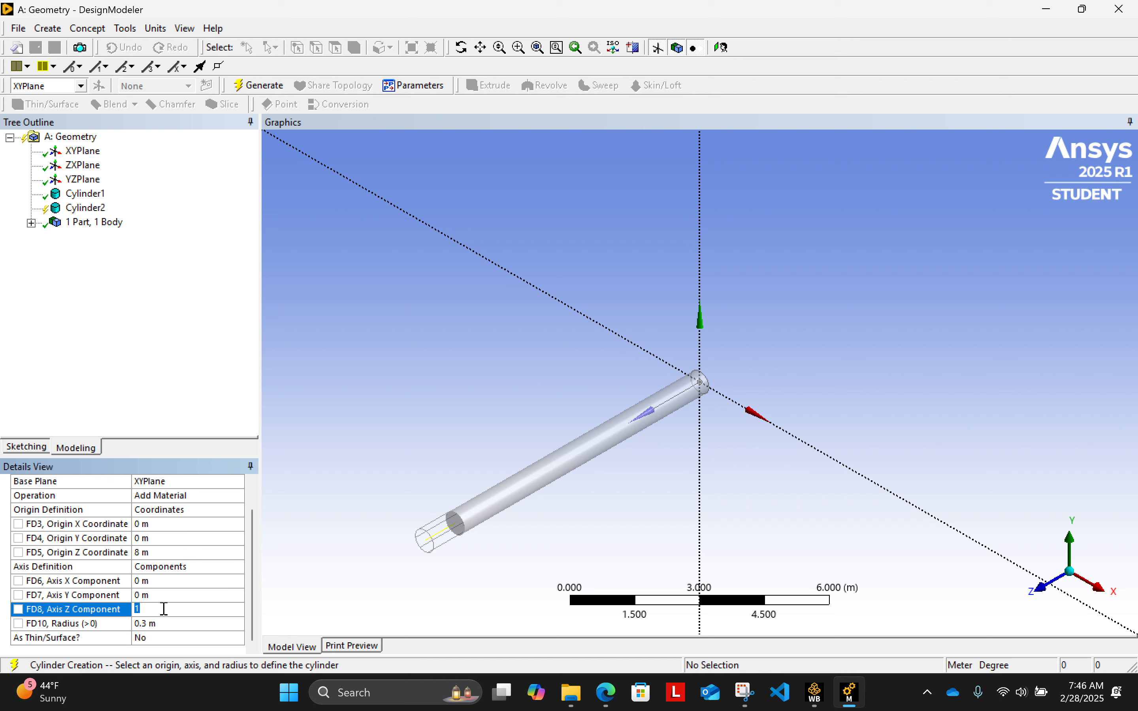
key("Return")
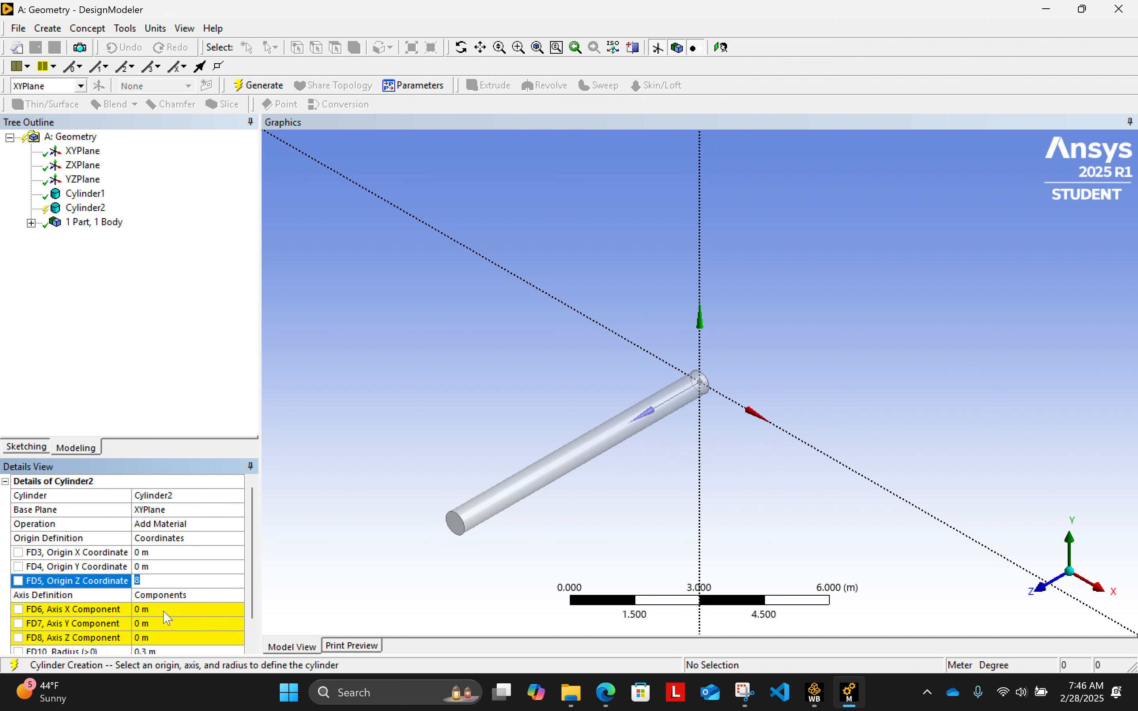
left_click(161, 620)
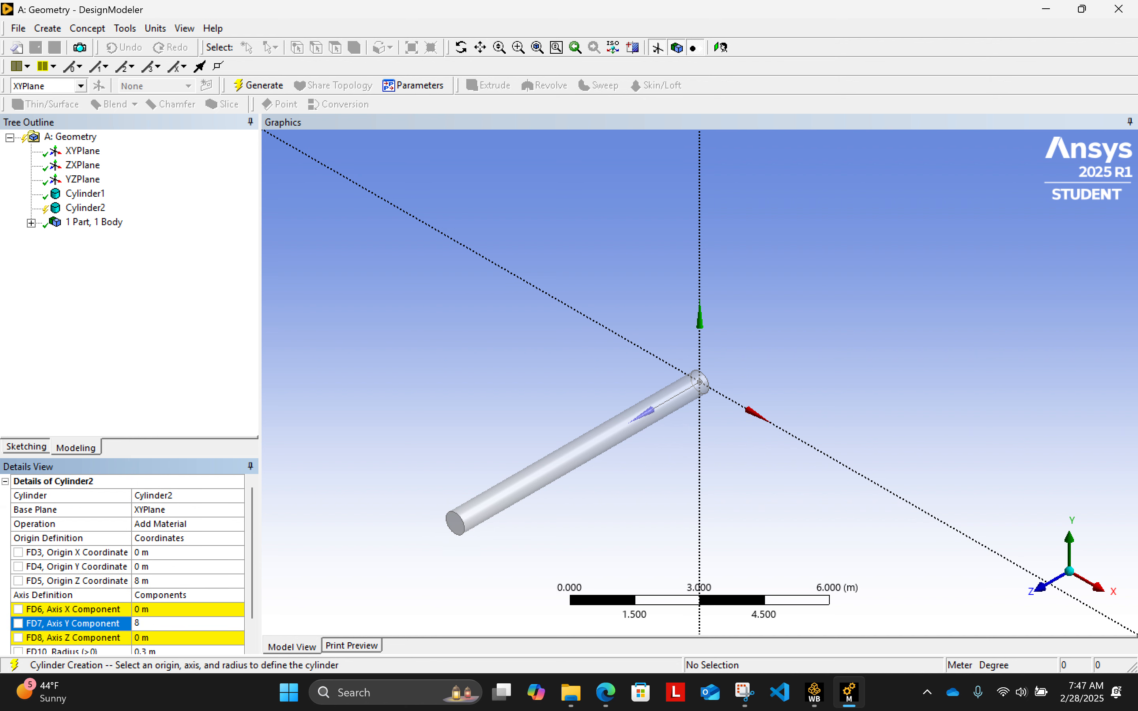
key("Return")
left_click(184, 348)
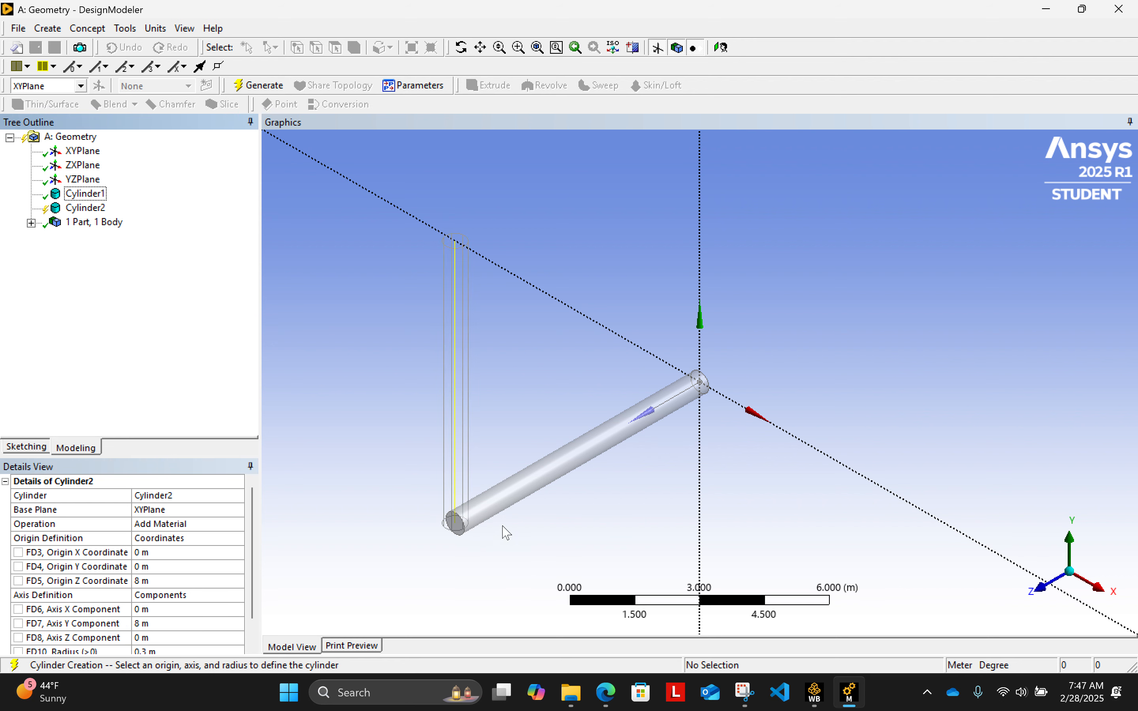
- Set the second cylinder's origin Z coordinate to 7.5 m
middle_click_drag(546, 511, 627, 427)
scroll(728, 296, "down", 2)
scroll(728, 296, "down", 1)
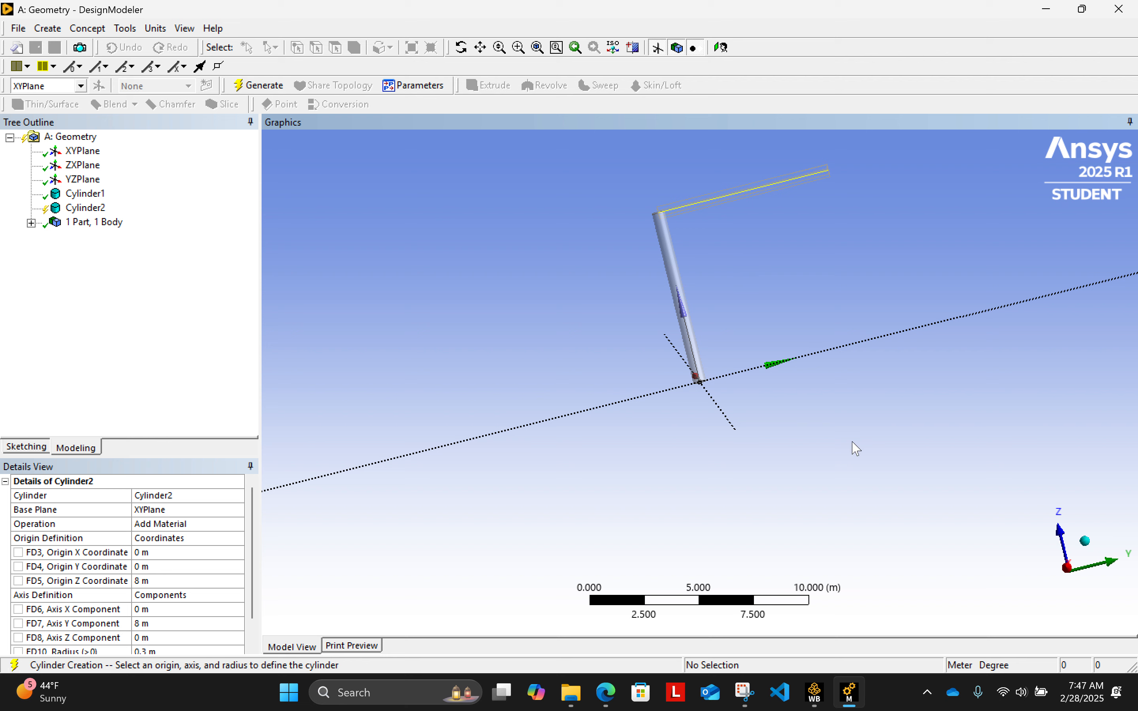
middle_click_drag(854, 447, 976, 338)
left_click(152, 581)
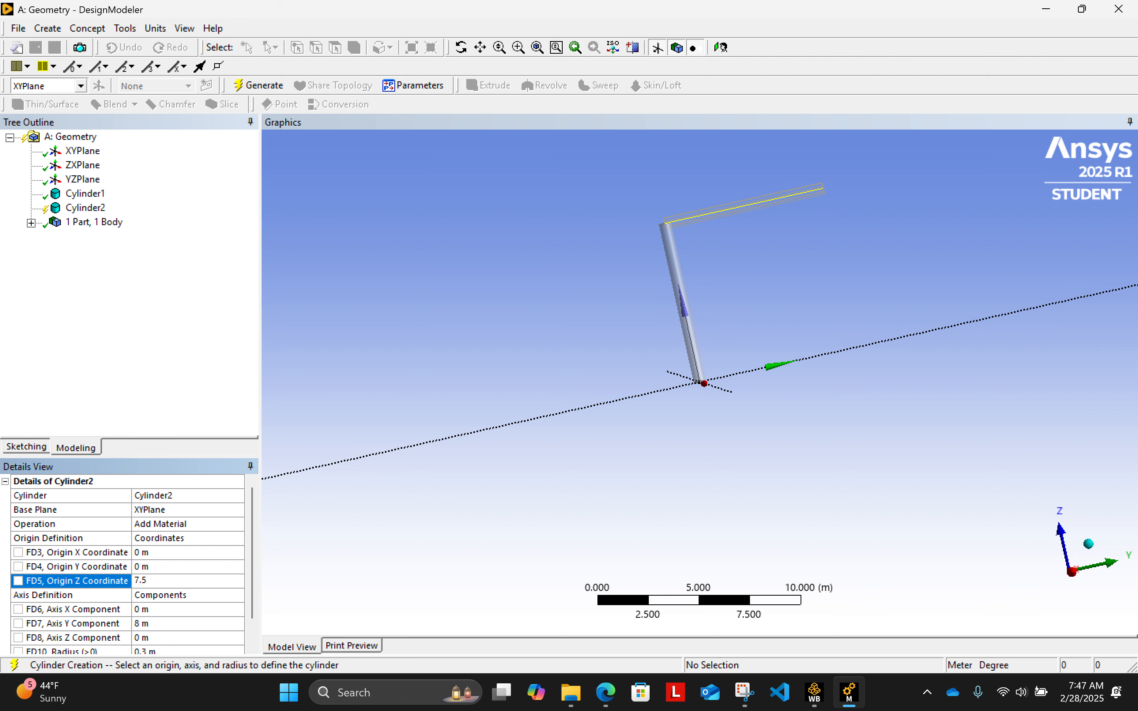
type("7.5")
key("Return")
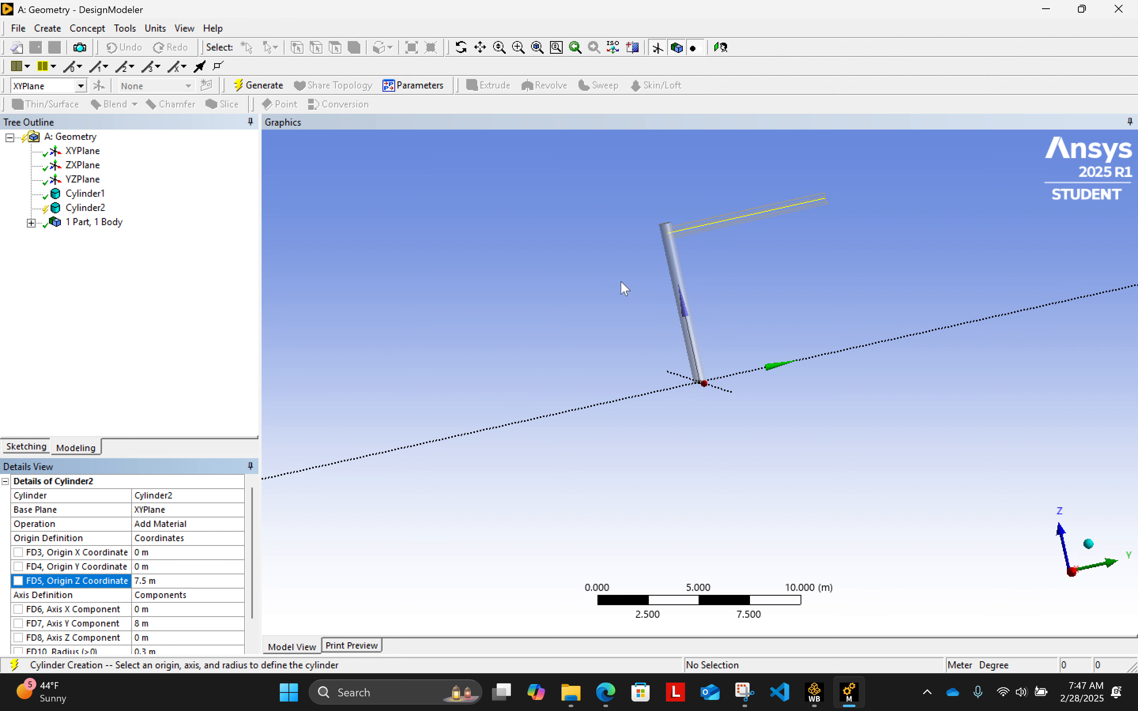
- Change the second cylinder's operation to Add Frozen and generate the body
scroll(766, 205, "up", 2)
scroll(603, 261, "down", 1)
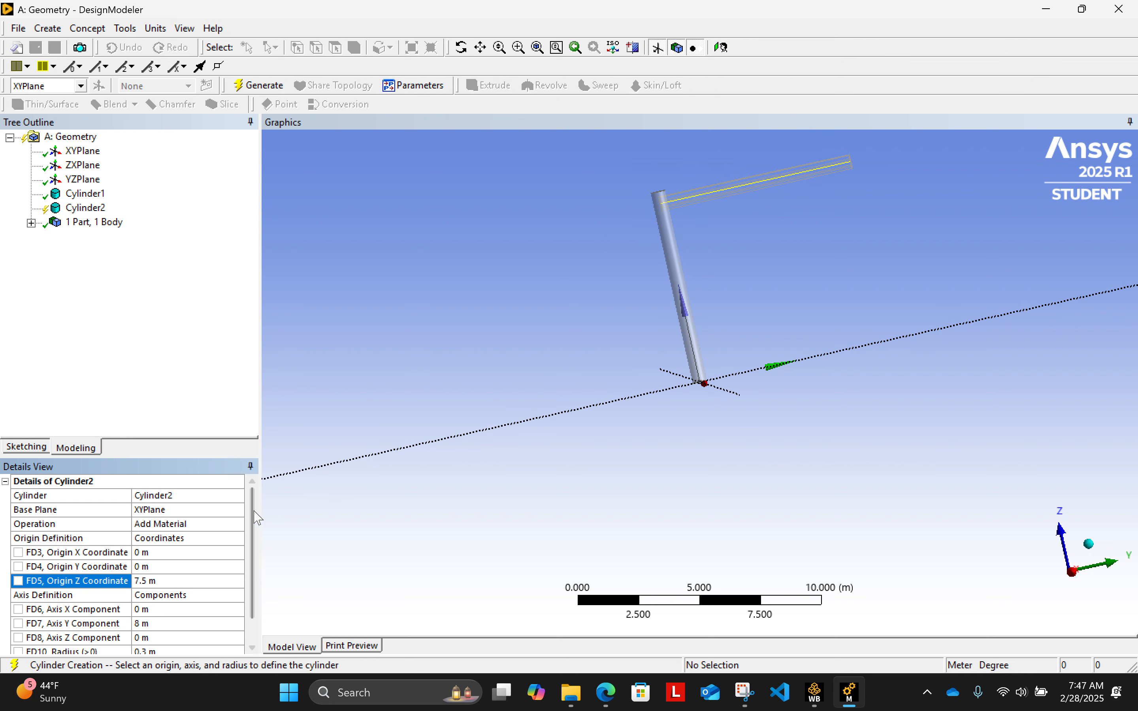
scroll(253, 549, "down", 1)
scroll(253, 550, "up", 1)
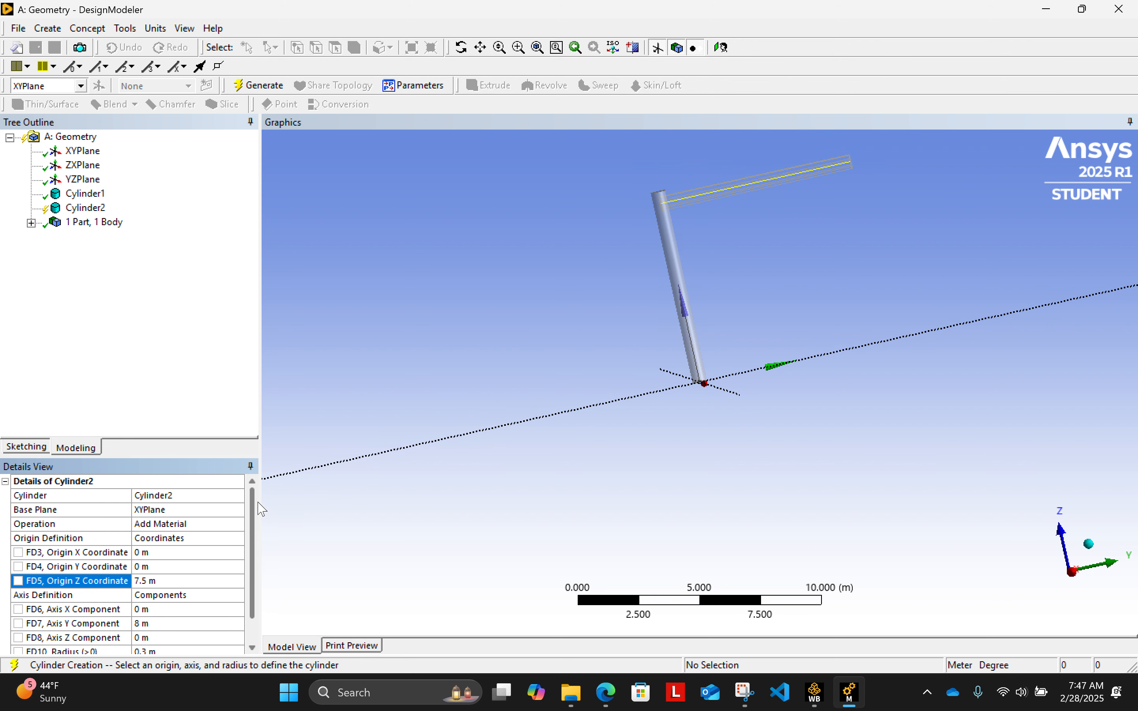
left_click(205, 526)
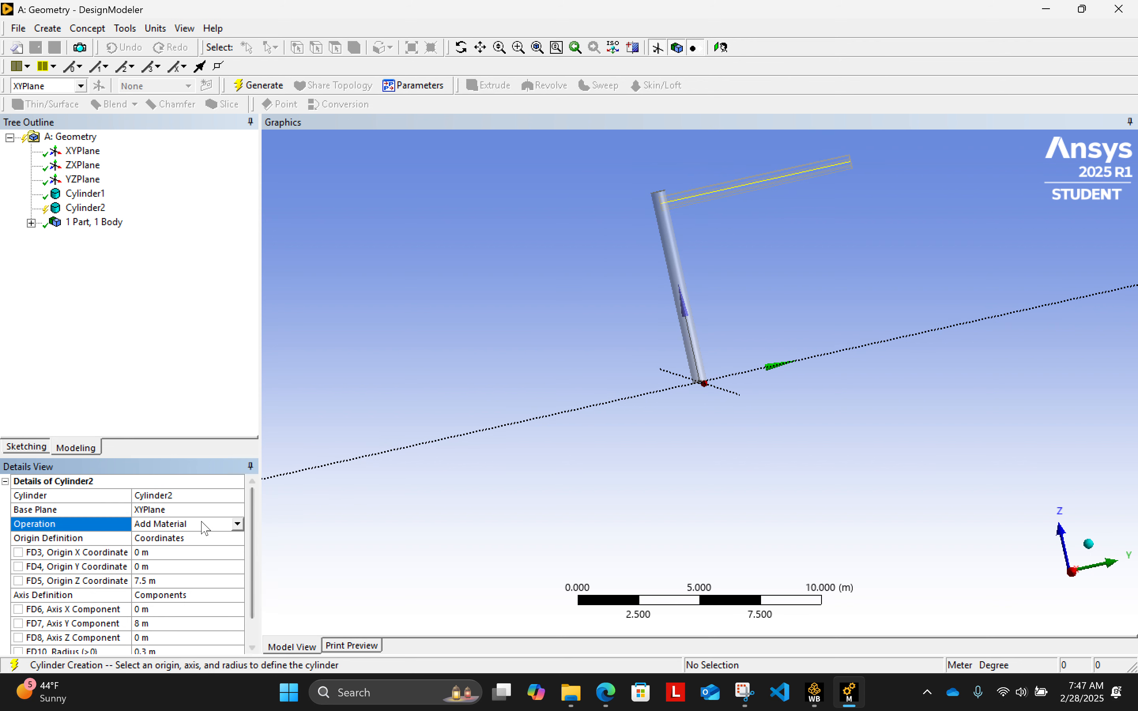
left_click(237, 526)
left_click(179, 537)
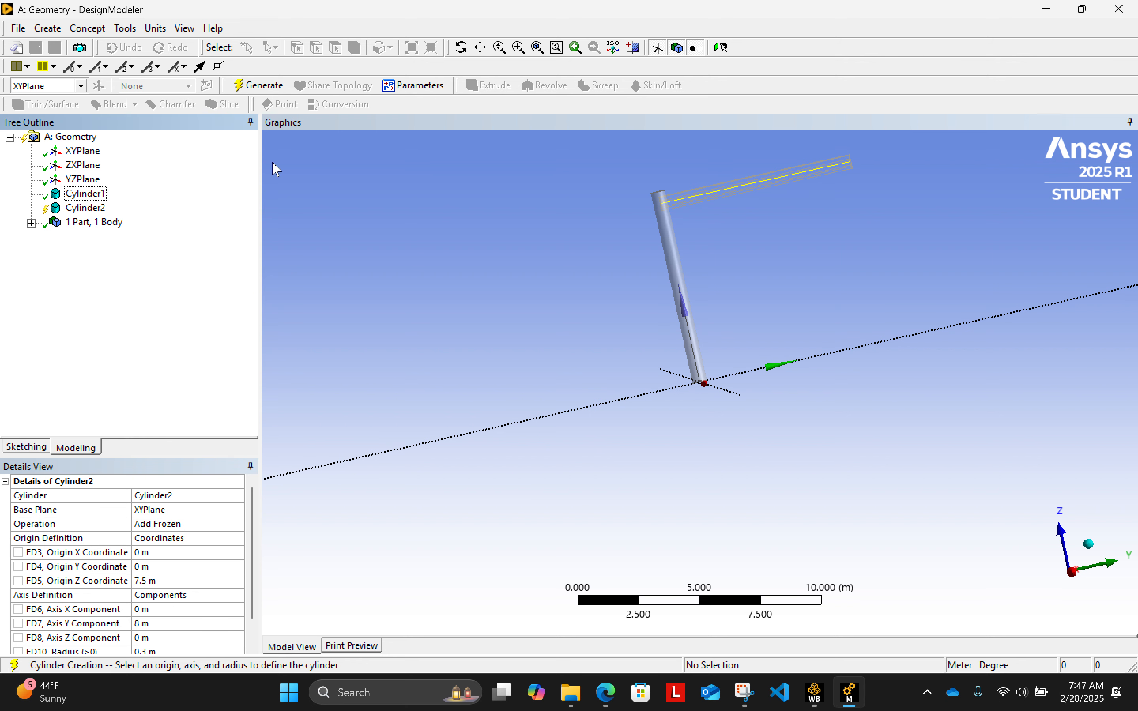
left_click(260, 84)
scroll(780, 275, "up", 3)
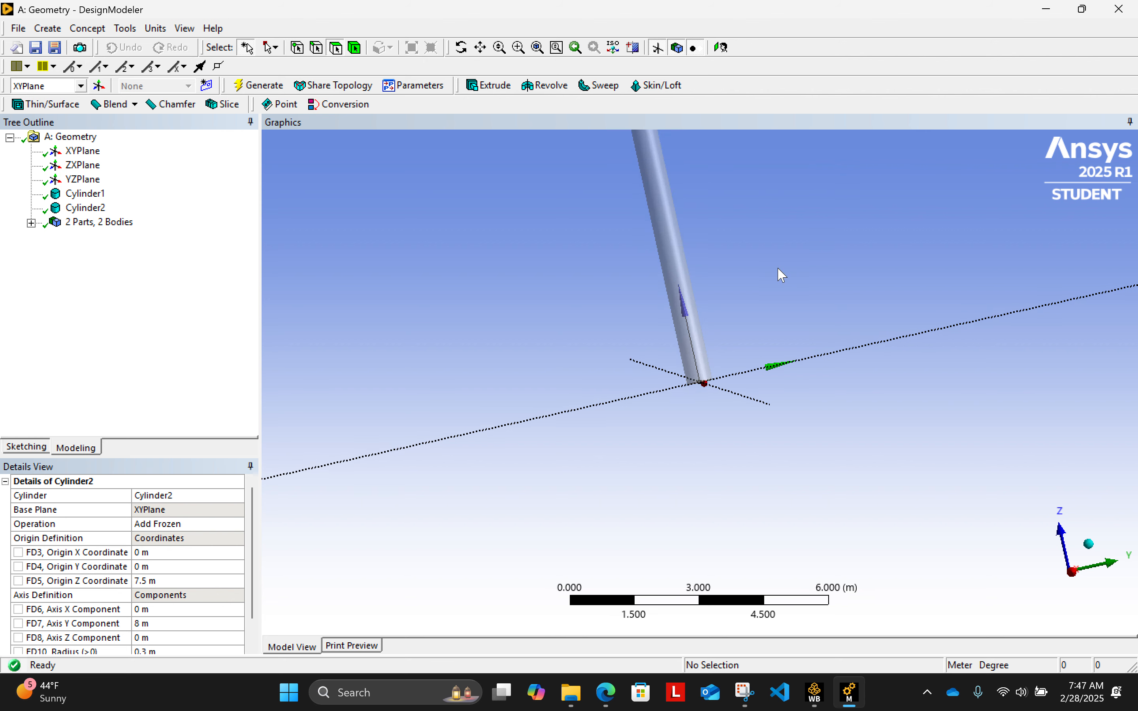
scroll(783, 272, "down", 1)
scroll(781, 270, "down", 1)
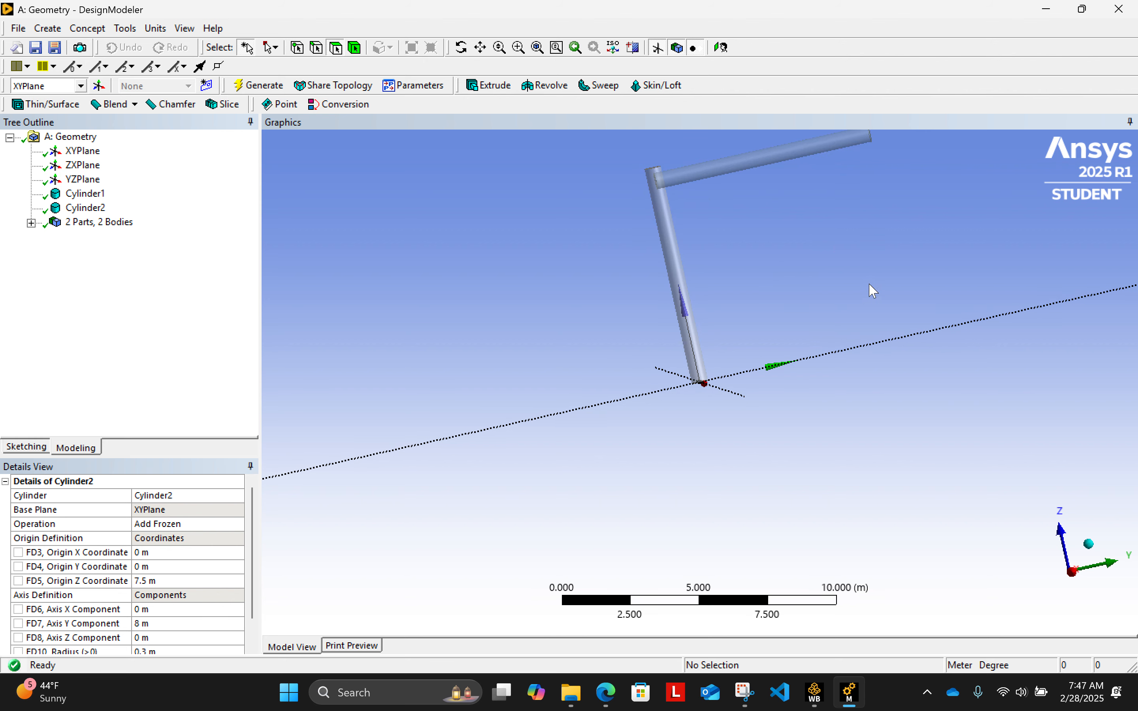
mouse_move(871, 290)
middle_mouse_down()
mouse_move(952, 262)
mouse_move(836, 249)
mouse_move(879, 284)
mouse_move(881, 257)
mouse_move(831, 249)
mouse_move(868, 279)
middle_mouse_up()
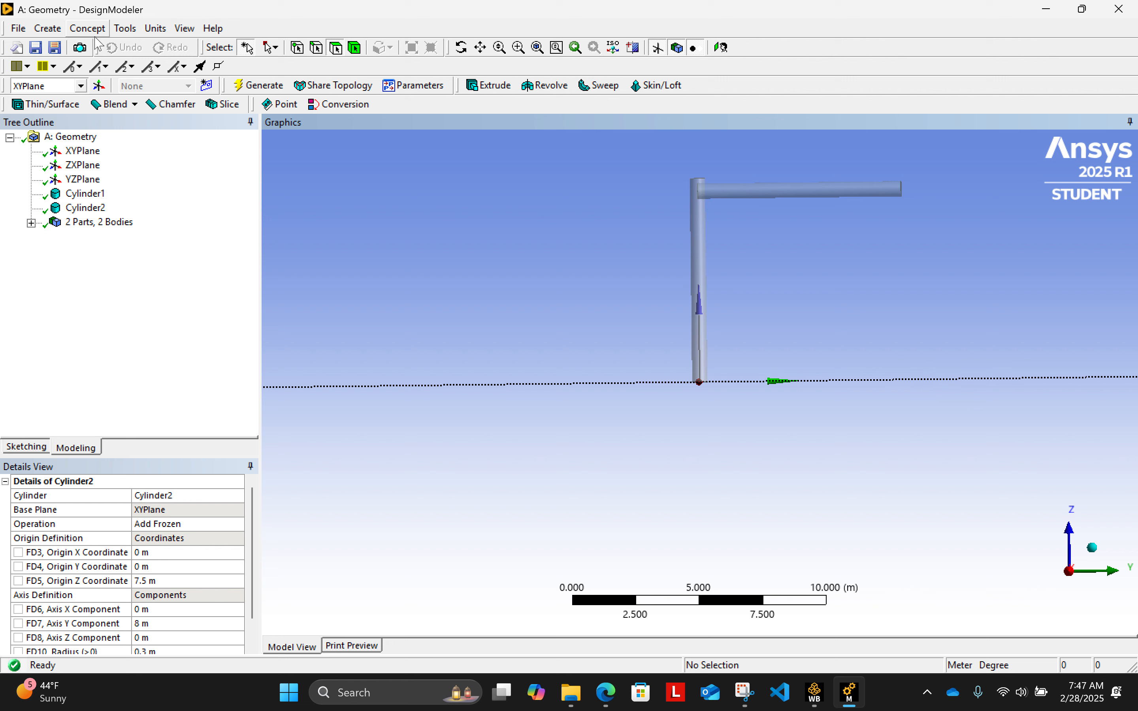
- Start a Boolean feature with the Unite operation
left_click(55, 29)
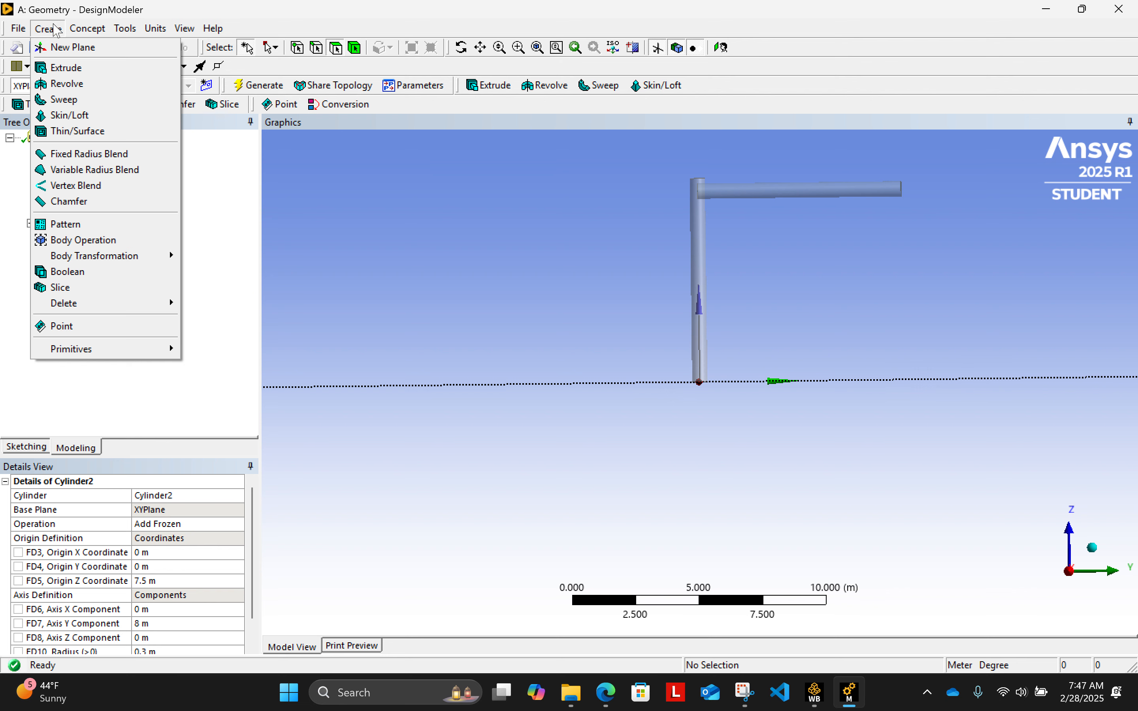
left_click(57, 30)
left_click(49, 29)
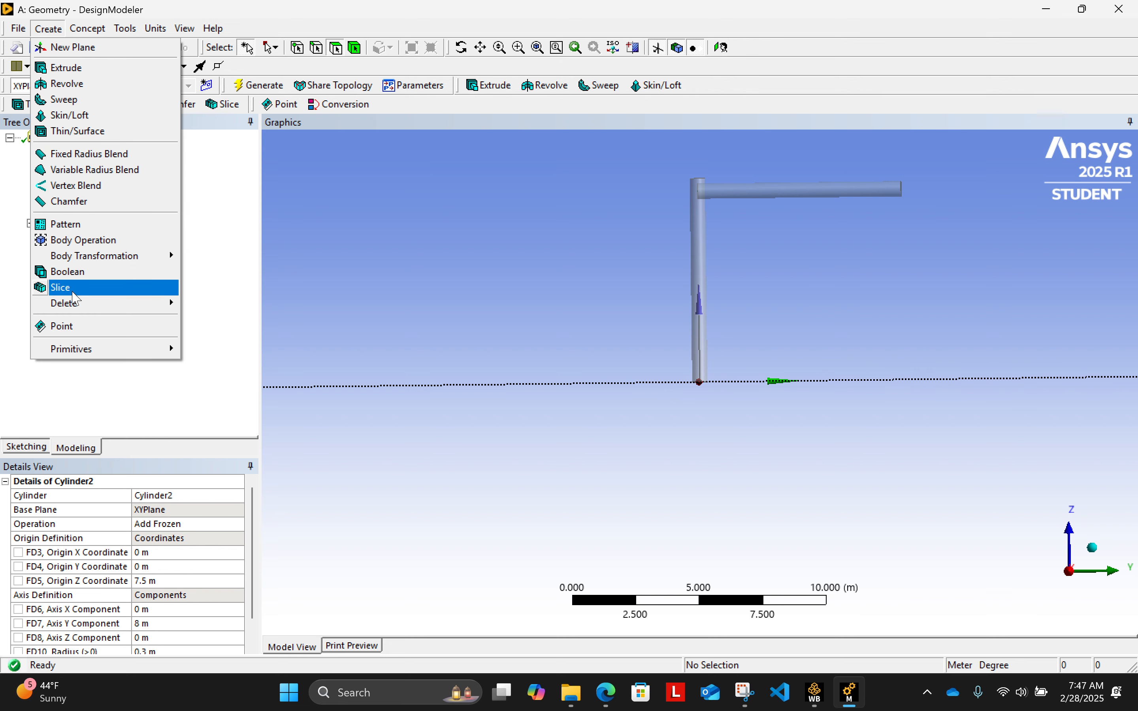
left_click(76, 274)
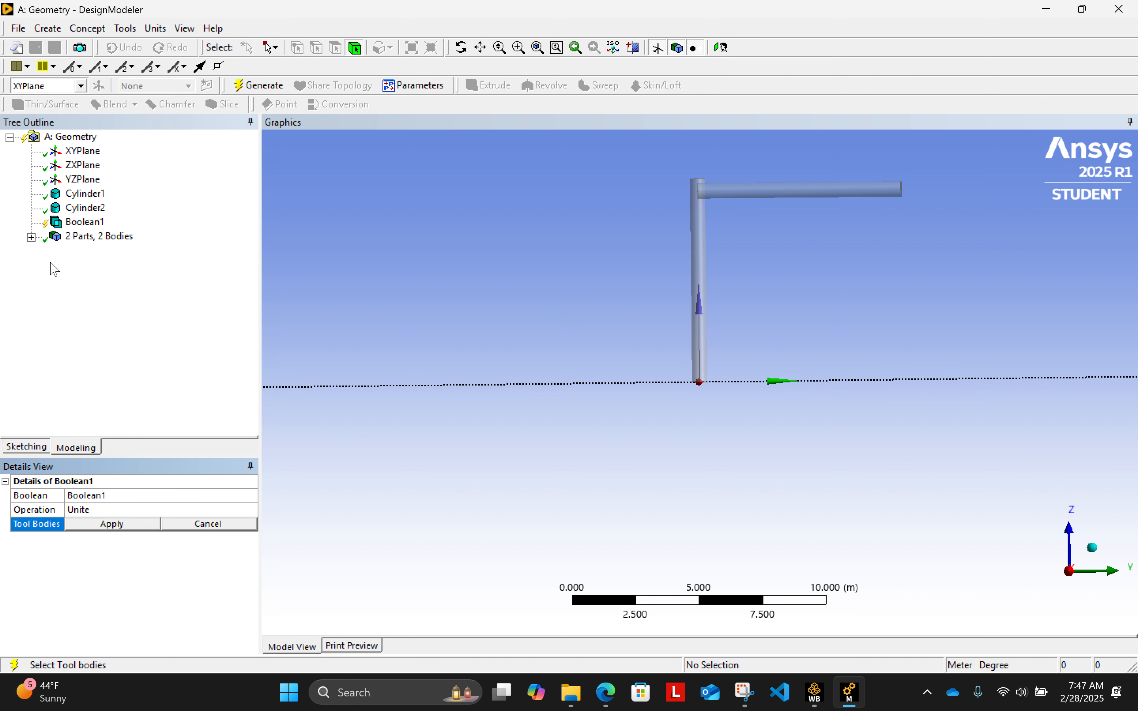
left_click(78, 510)
left_click(252, 509)
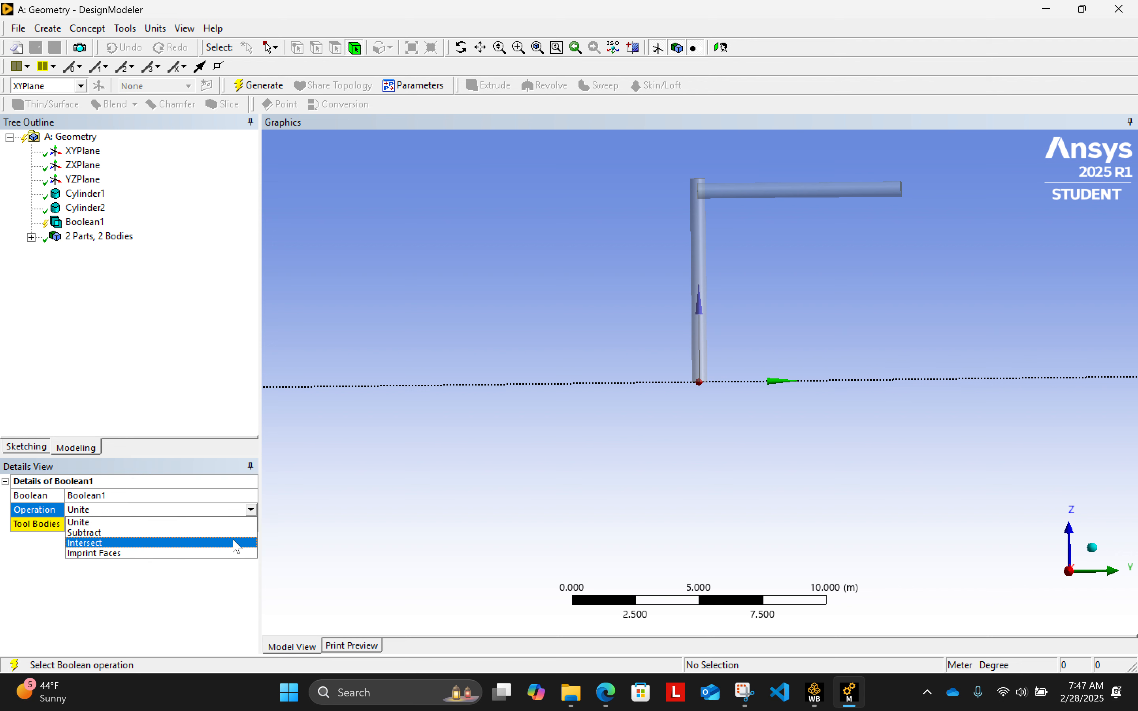
left_click(122, 579)
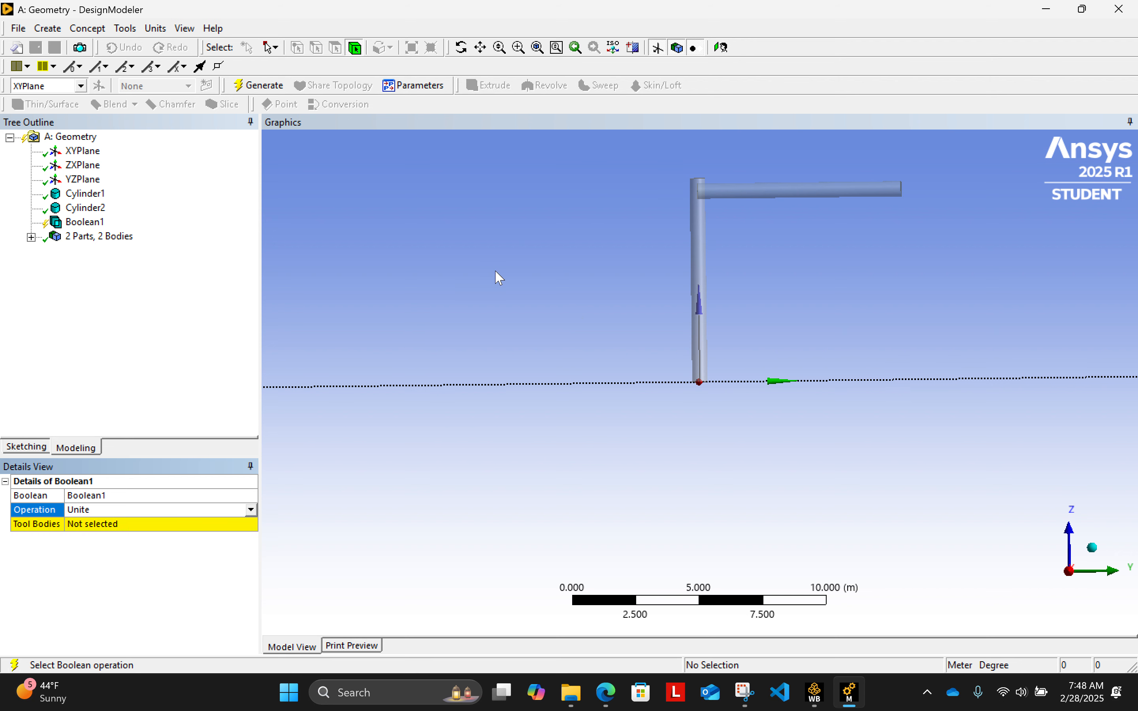
- Apply both cylinders as the Boolean's tool bodies and generate the united solid
left_click(703, 242)
left_click(755, 195, "ctrl")
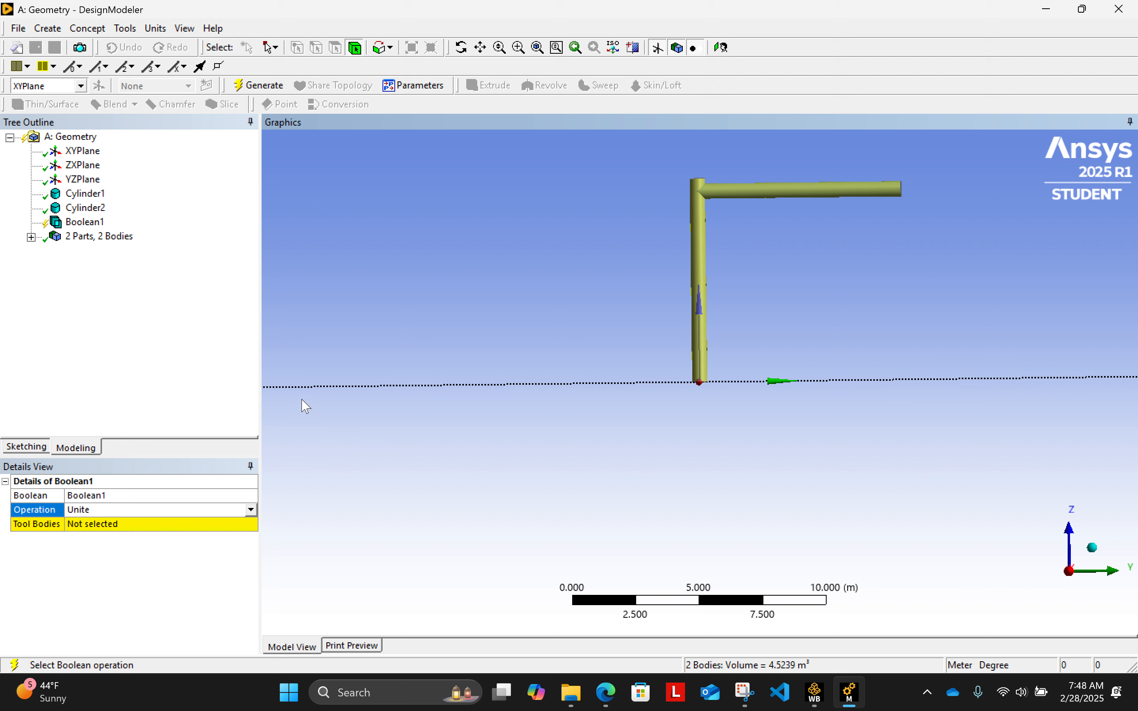
left_click(126, 528)
left_click(102, 527)
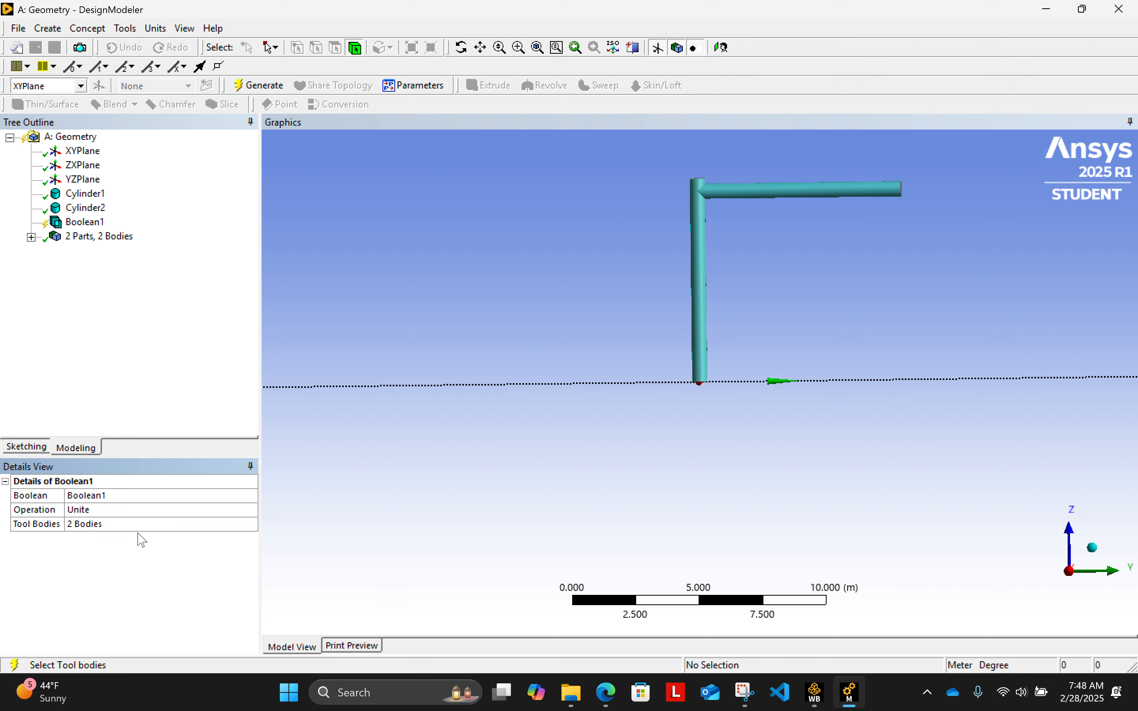
left_click(259, 89)
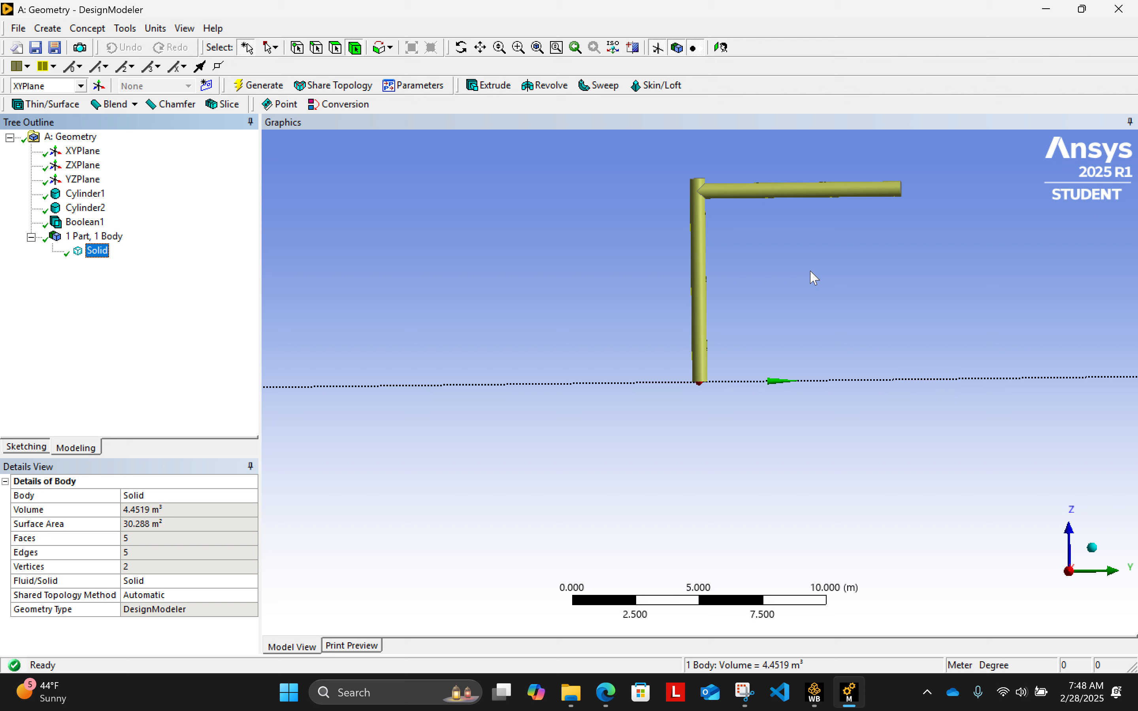
- Start a Box primitive based on the XY plane
middle_click_drag(846, 285, 594, 520)
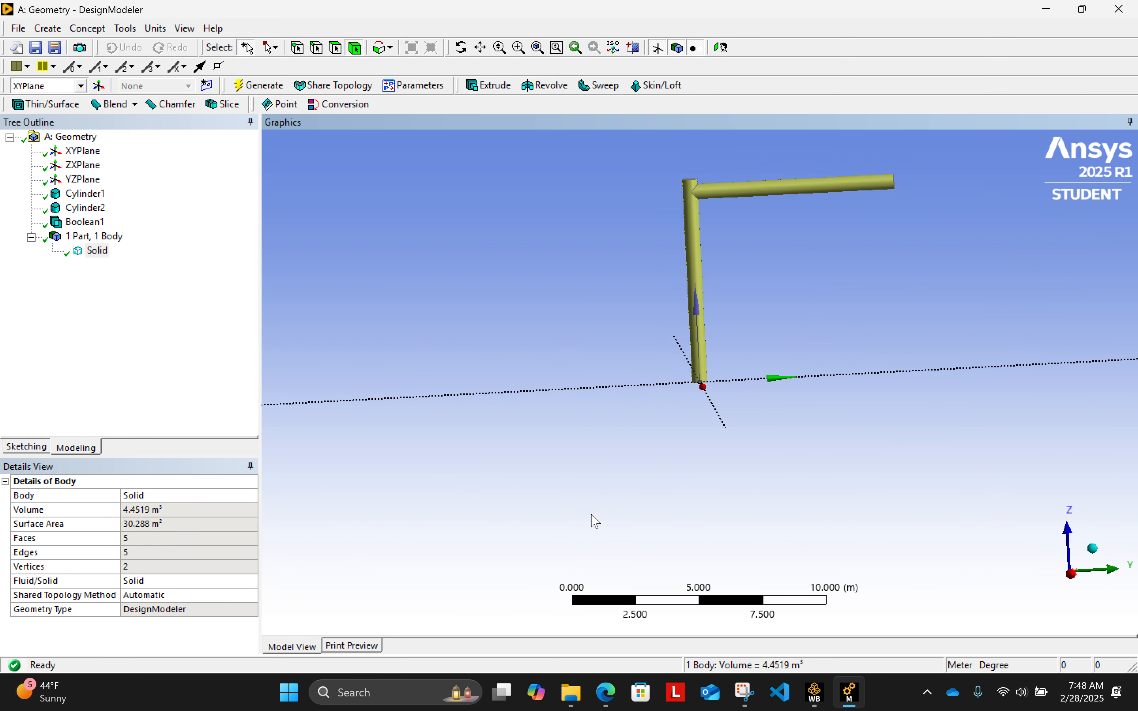
scroll(686, 440, "down", 3)
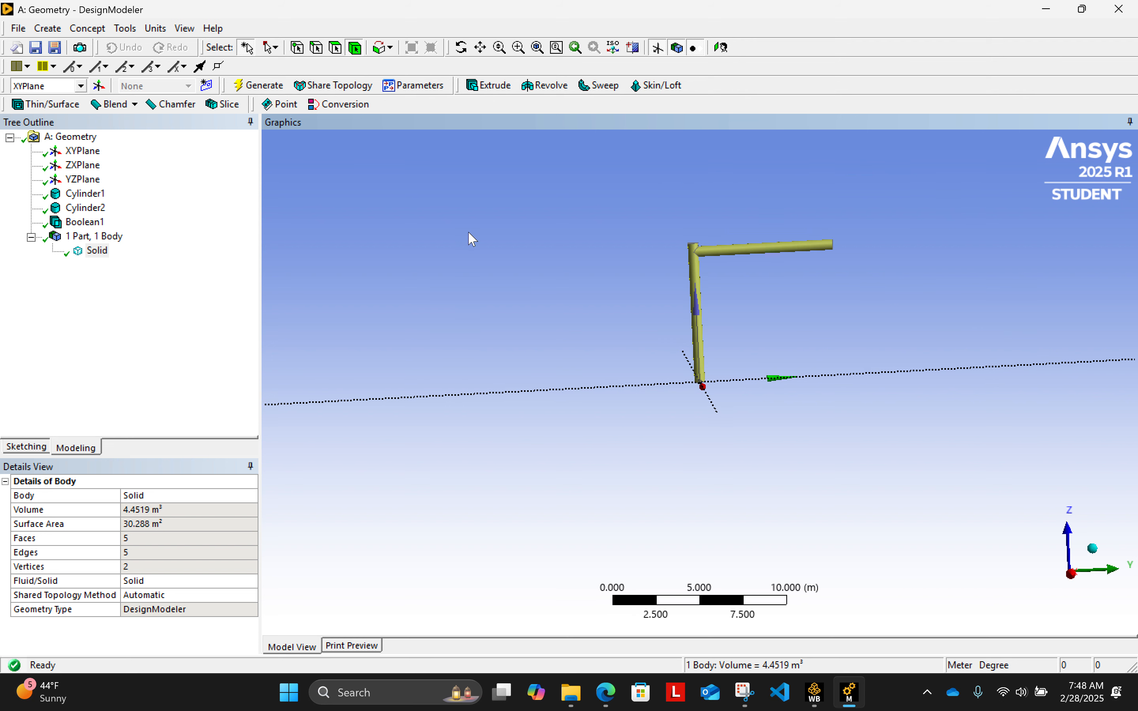
middle_click_drag(984, 404, 999, 374)
middle_click_drag(560, 562, 472, 502)
middle_click_drag(956, 328, 1034, 305)
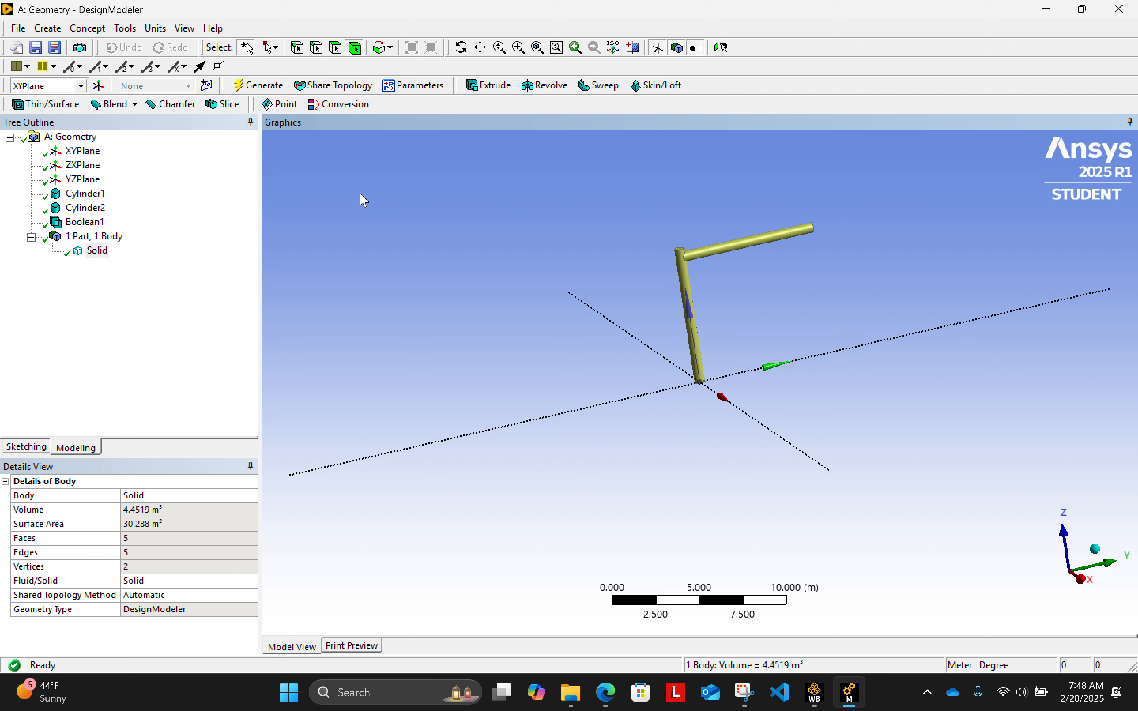
left_click(89, 29)
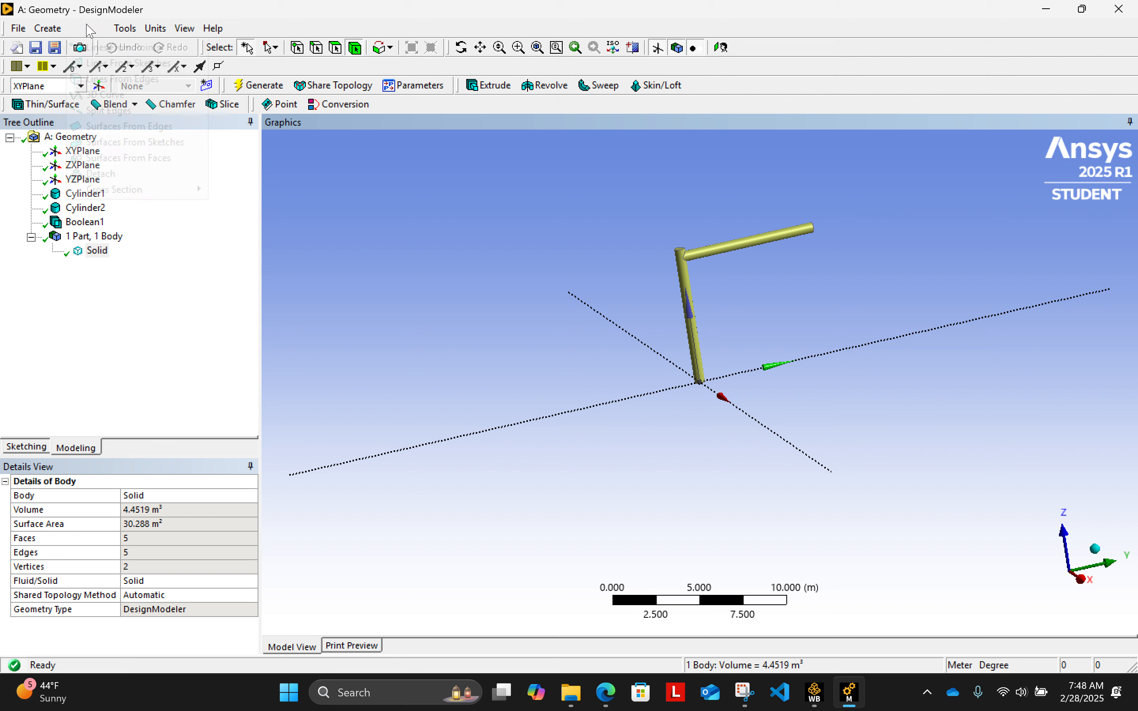
mouse_move(48, 30)
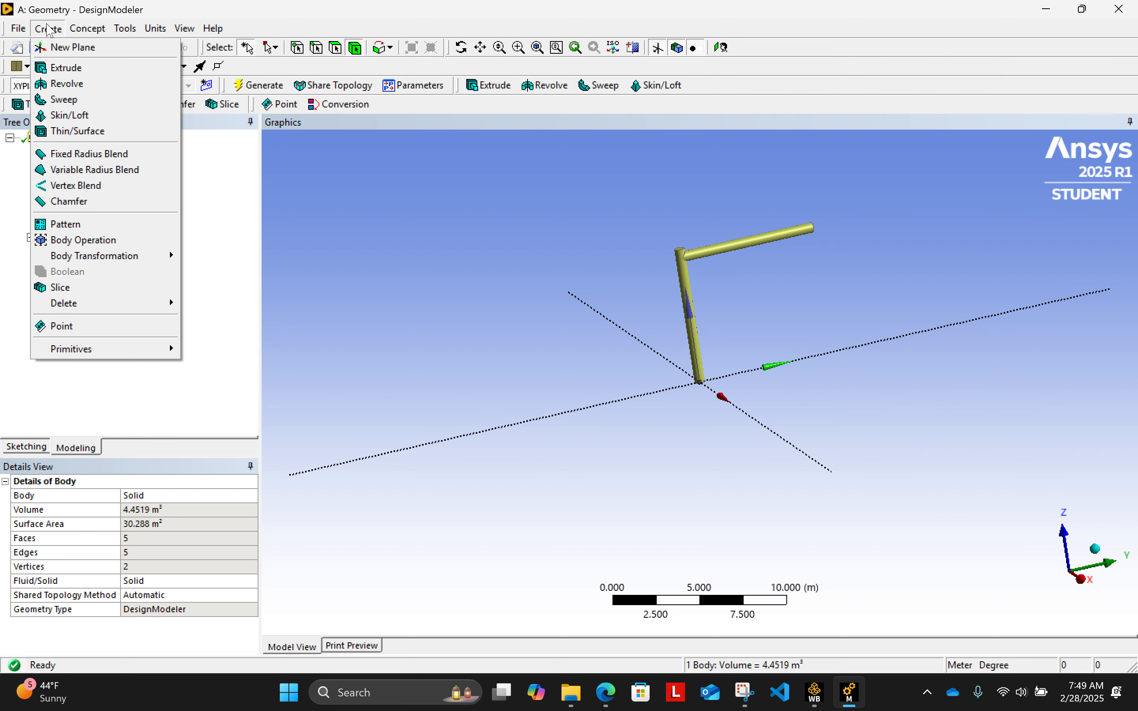
mouse_move(77, 357)
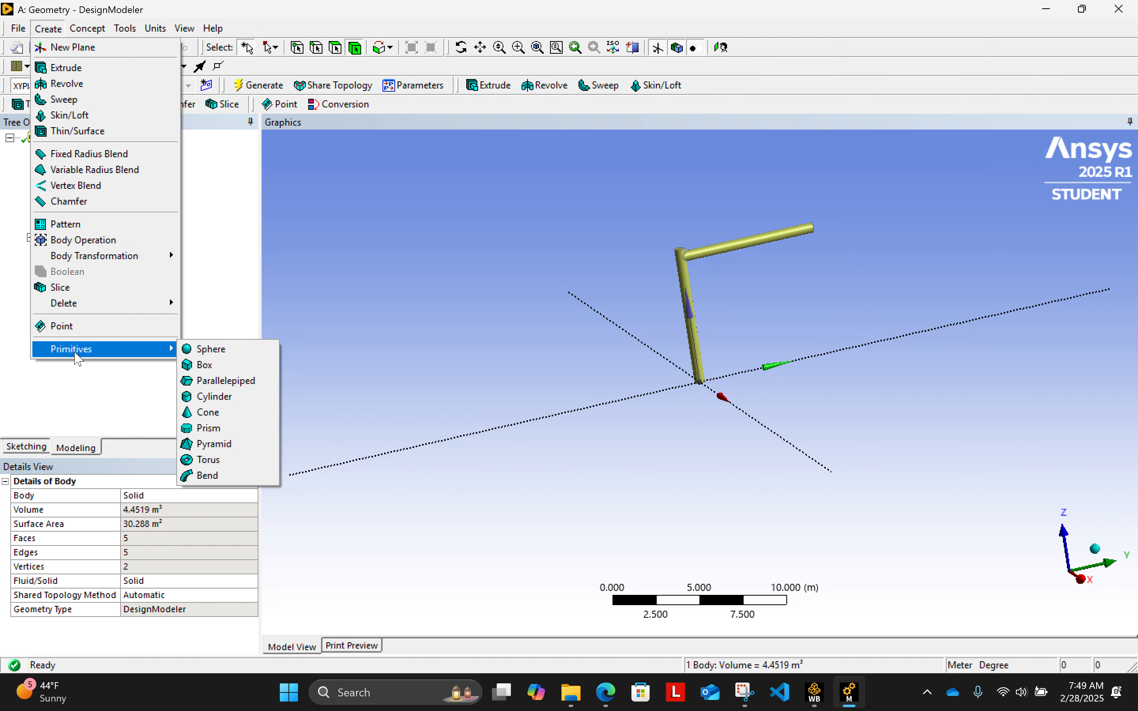
left_click(220, 370)
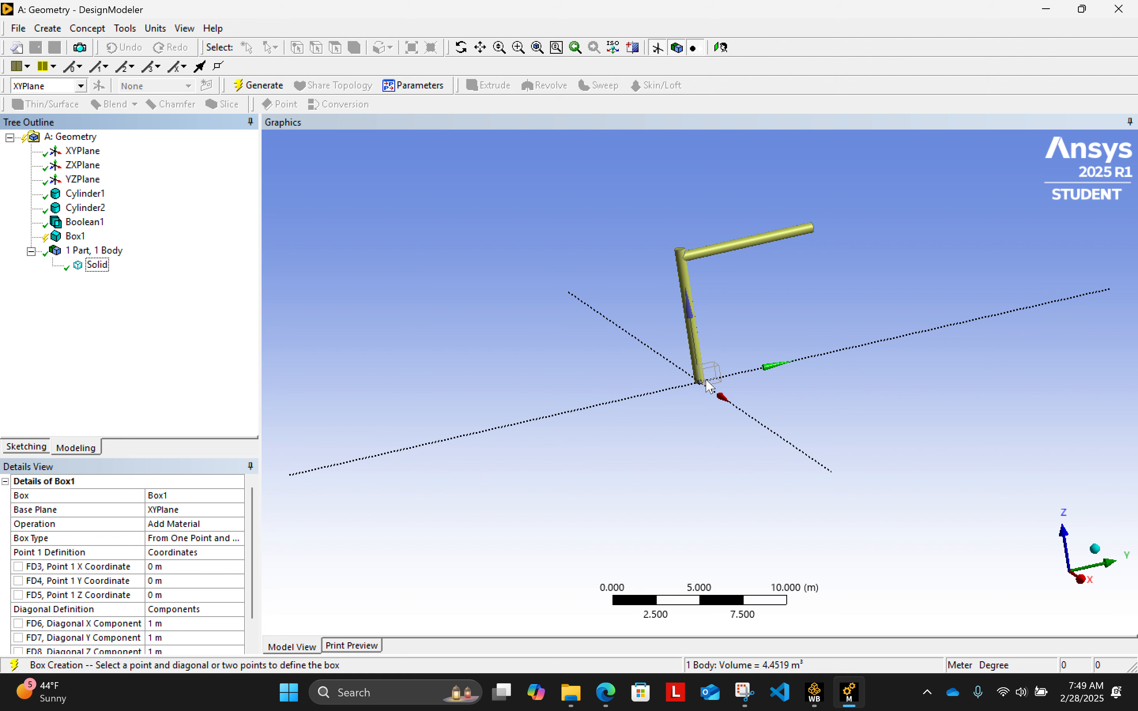
- Set the box's Point 1 X and Y coordinates to -5 m each
scroll(258, 534, "down", 2)
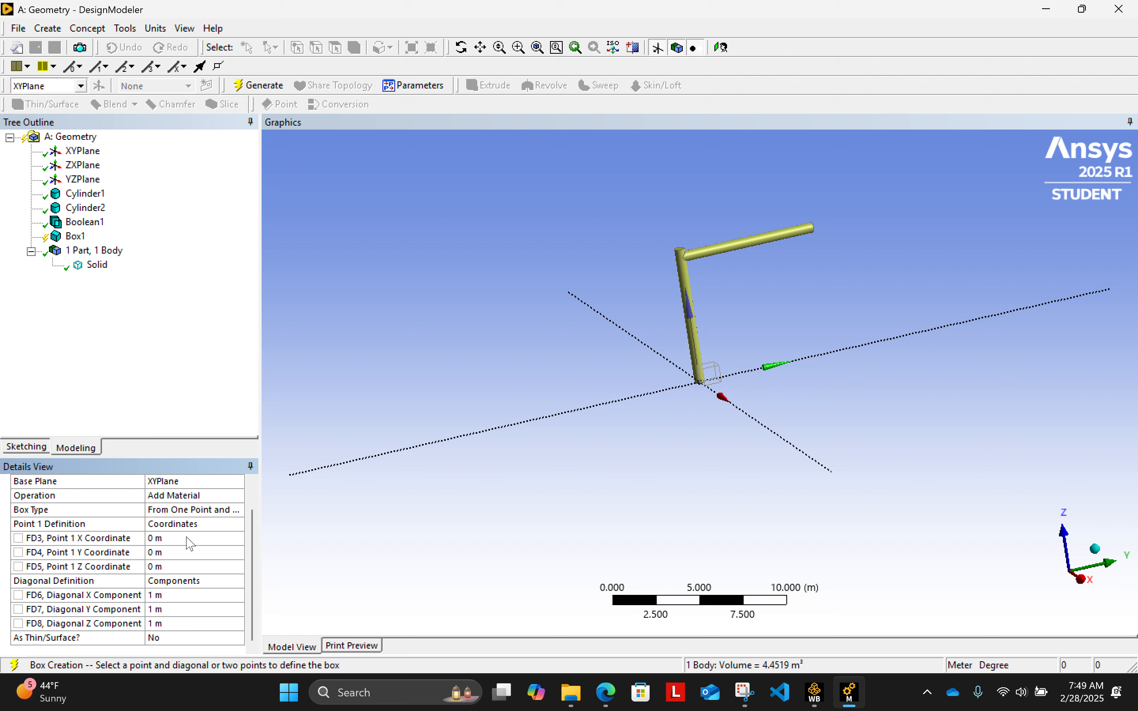
middle_click_drag(579, 472, 525, 471)
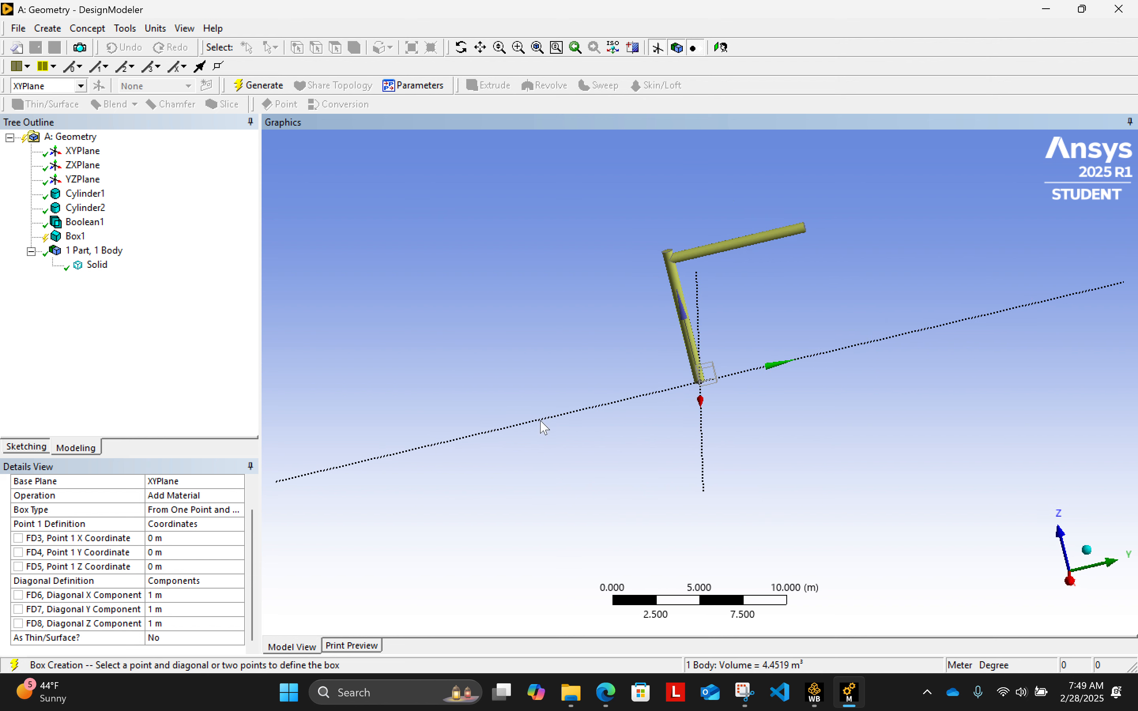
left_click(183, 539)
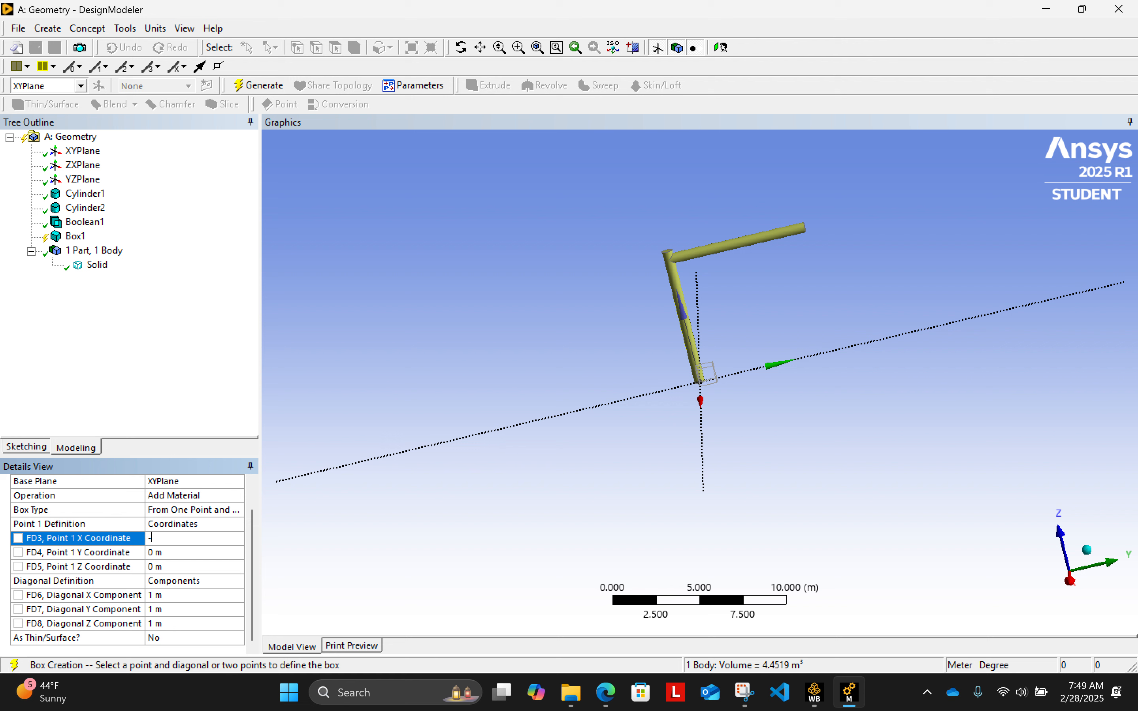
left_click(198, 348)
middle_click_drag(536, 366, 577, 351)
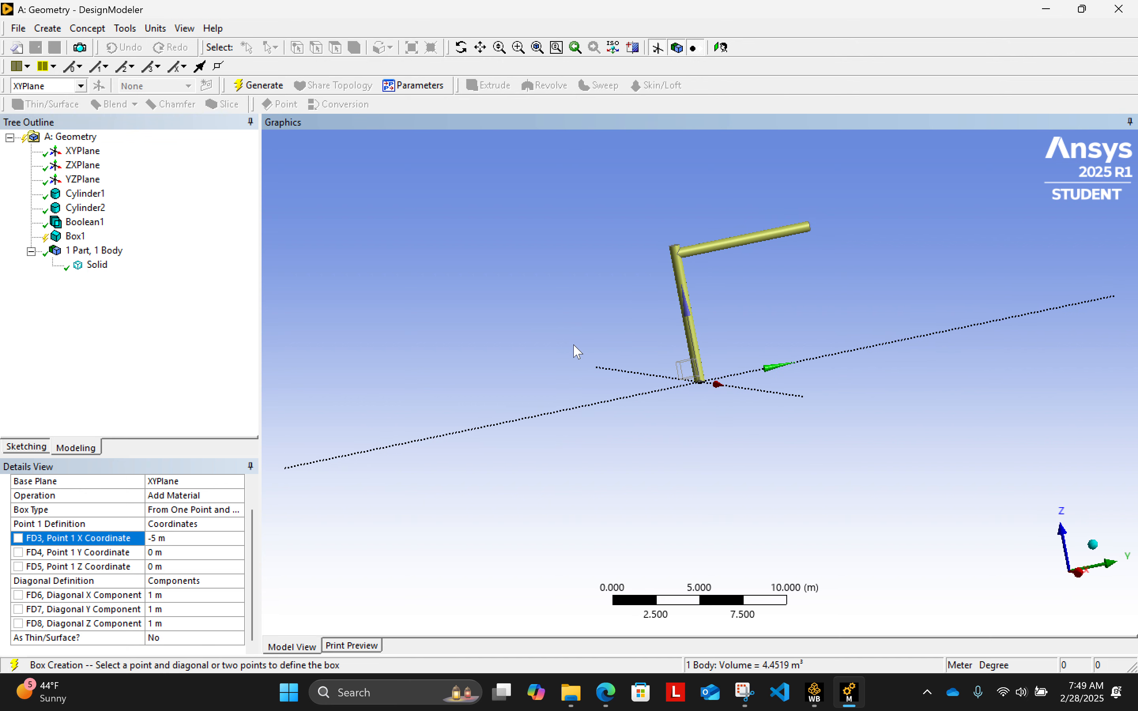
left_click(187, 552)
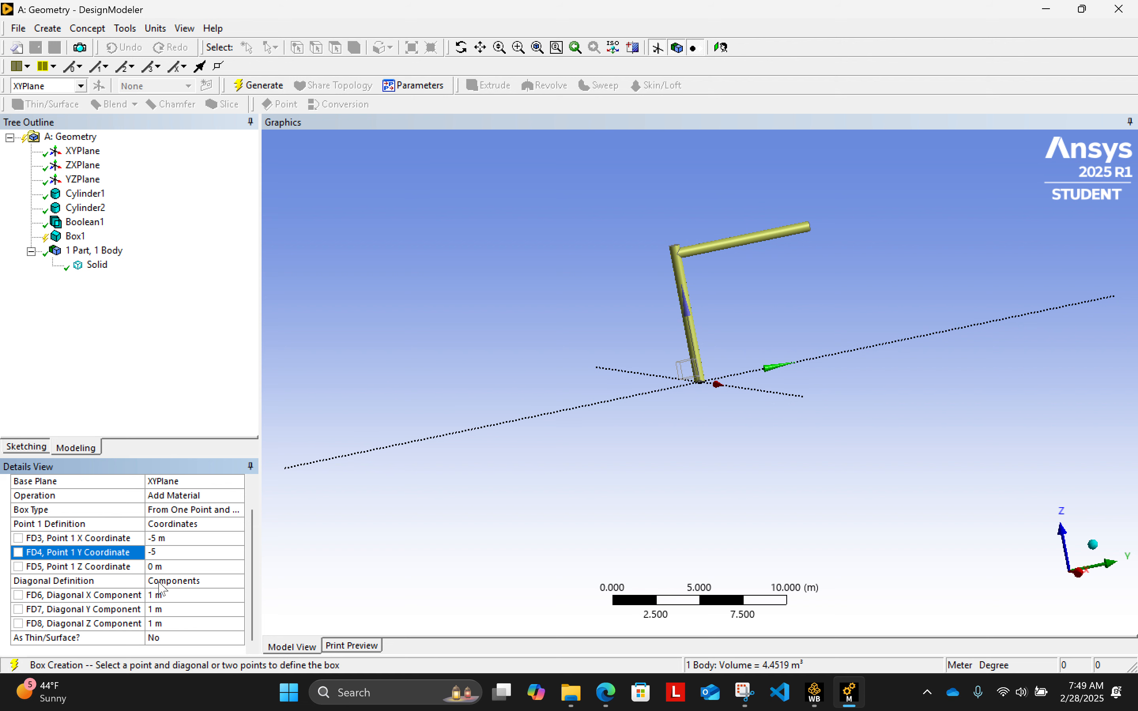
left_click(198, 323)
- Set the box's diagonal components to 20 m in X, 20 m in Y and 13 m in Z
middle_click_drag(682, 415, 734, 407)
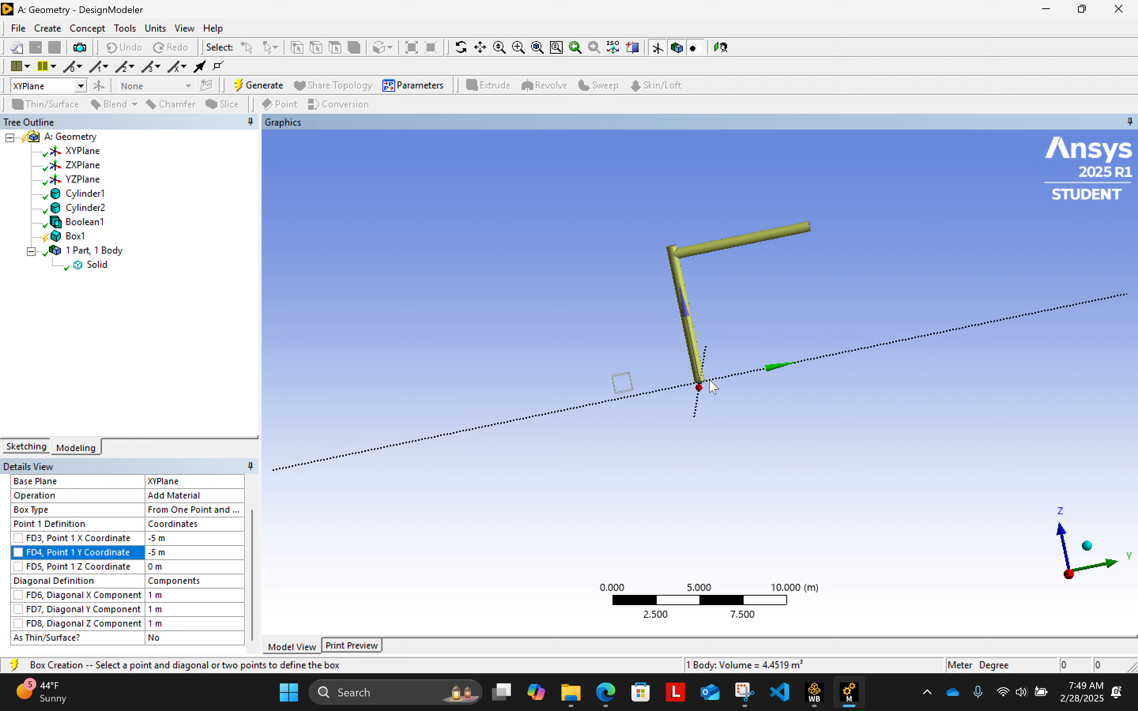
middle_click_drag(653, 415, 630, 452)
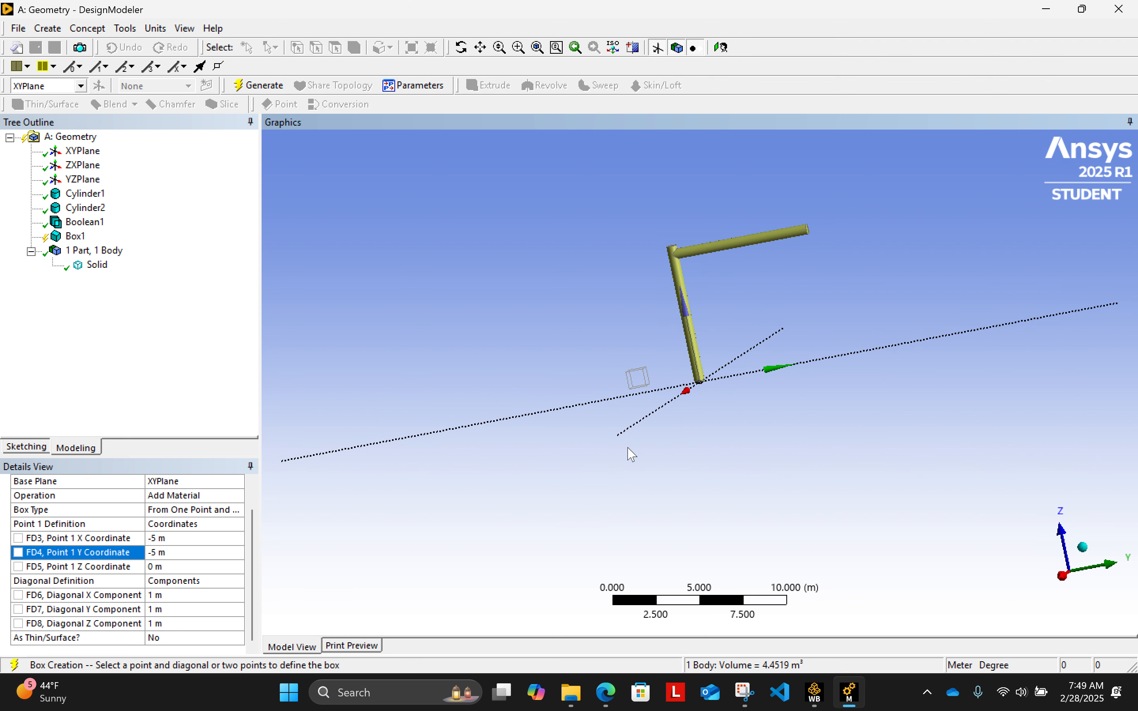
middle_click_drag(810, 315, 736, 522)
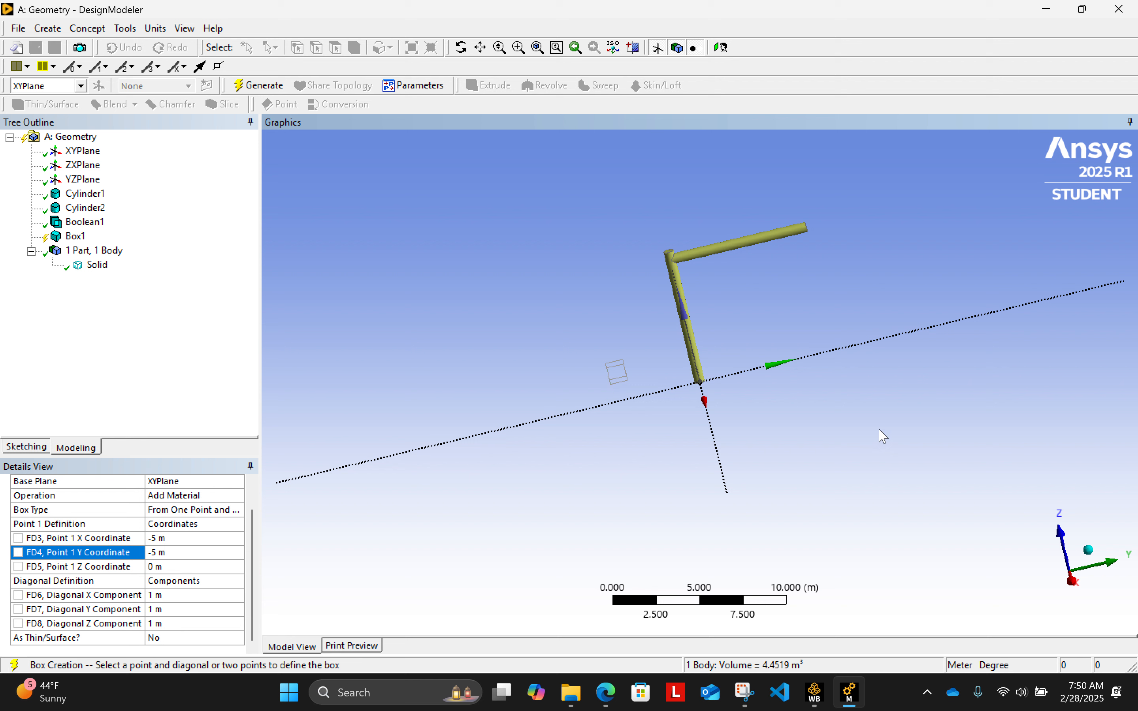
left_click(186, 596)
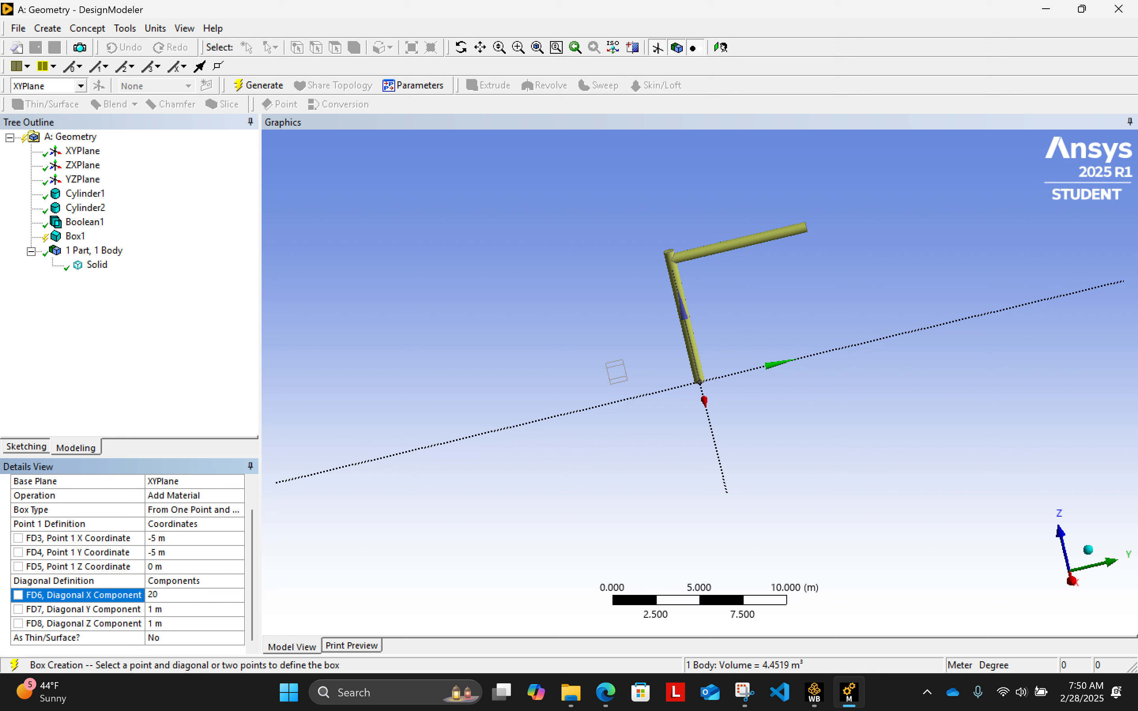
left_click(186, 608)
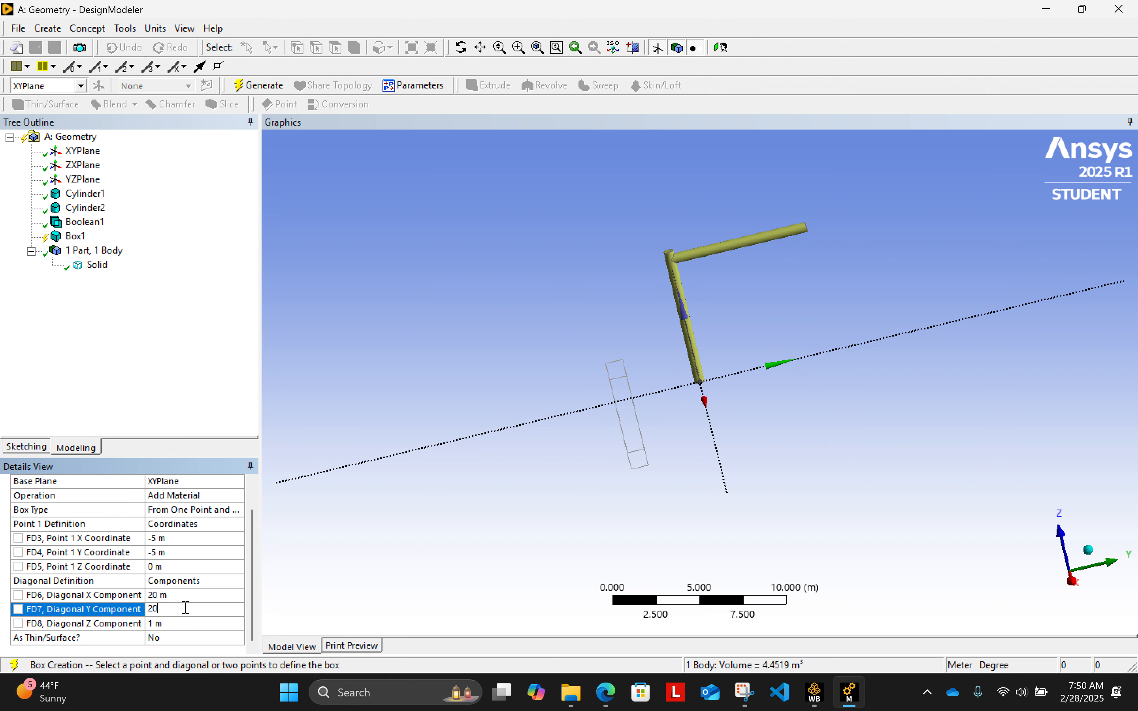
type("20")
left_click(170, 623)
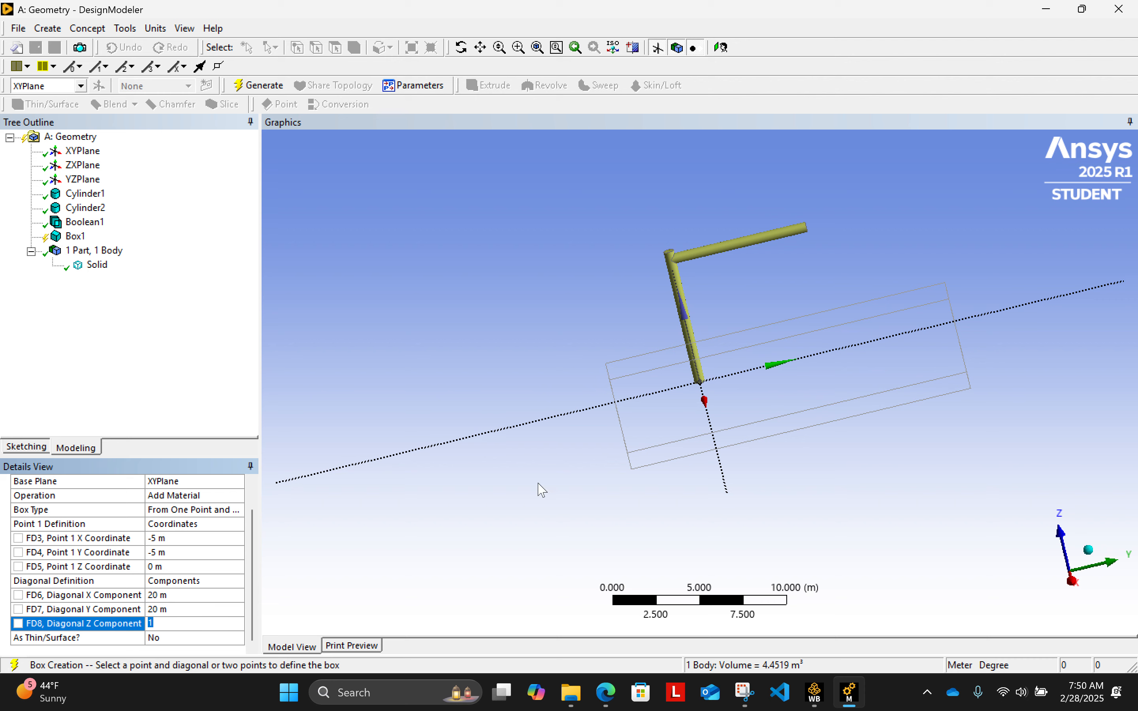
mouse_move(610, 482)
middle_mouse_down()
mouse_move(738, 419)
mouse_move(604, 459)
middle_mouse_up()
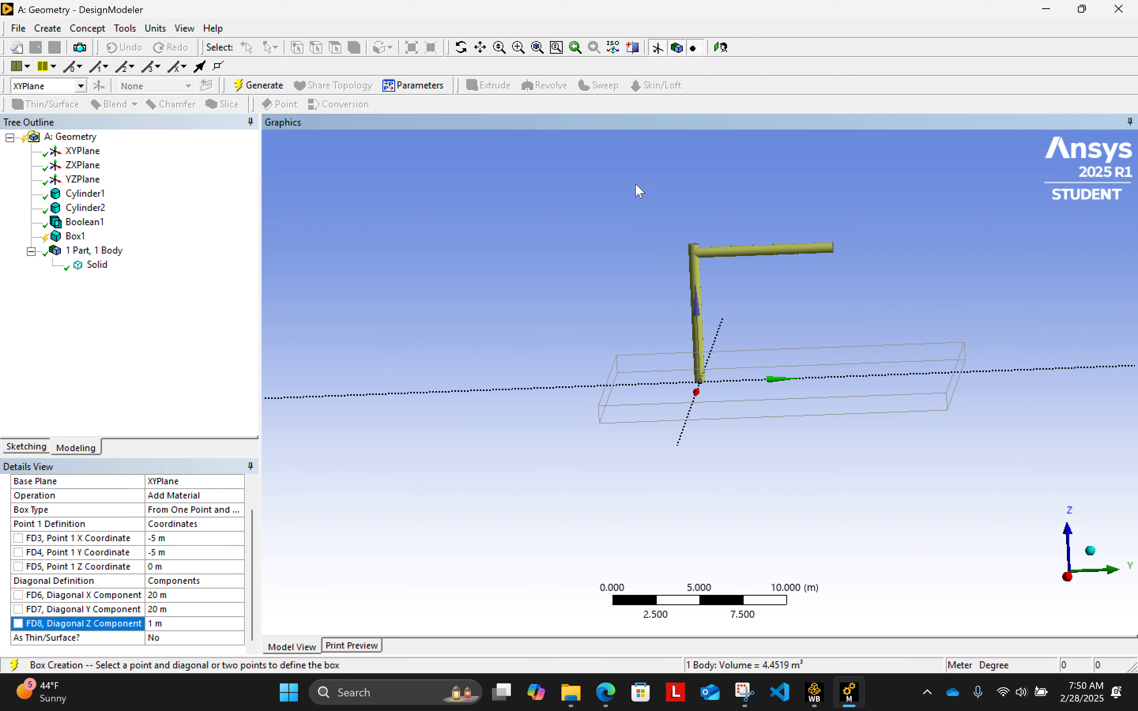
left_click(169, 624)
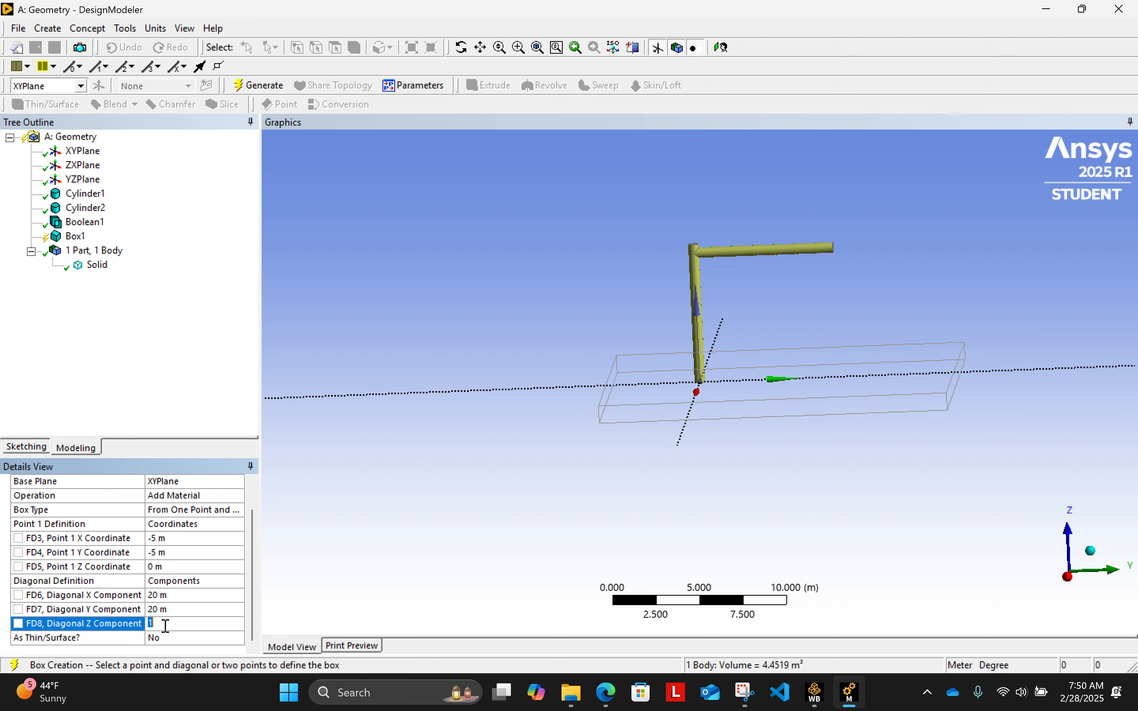
left_click(152, 378)
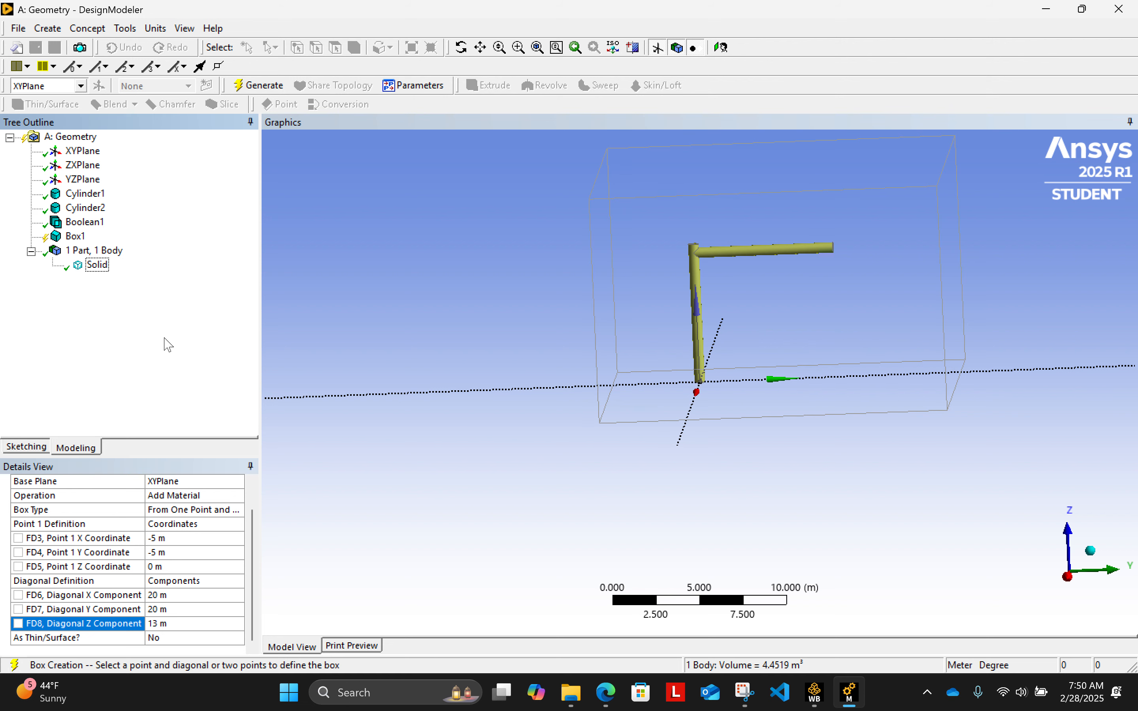
- Generate the box with its operation changed to Add Frozen
middle_click_drag(729, 398, 921, 442)
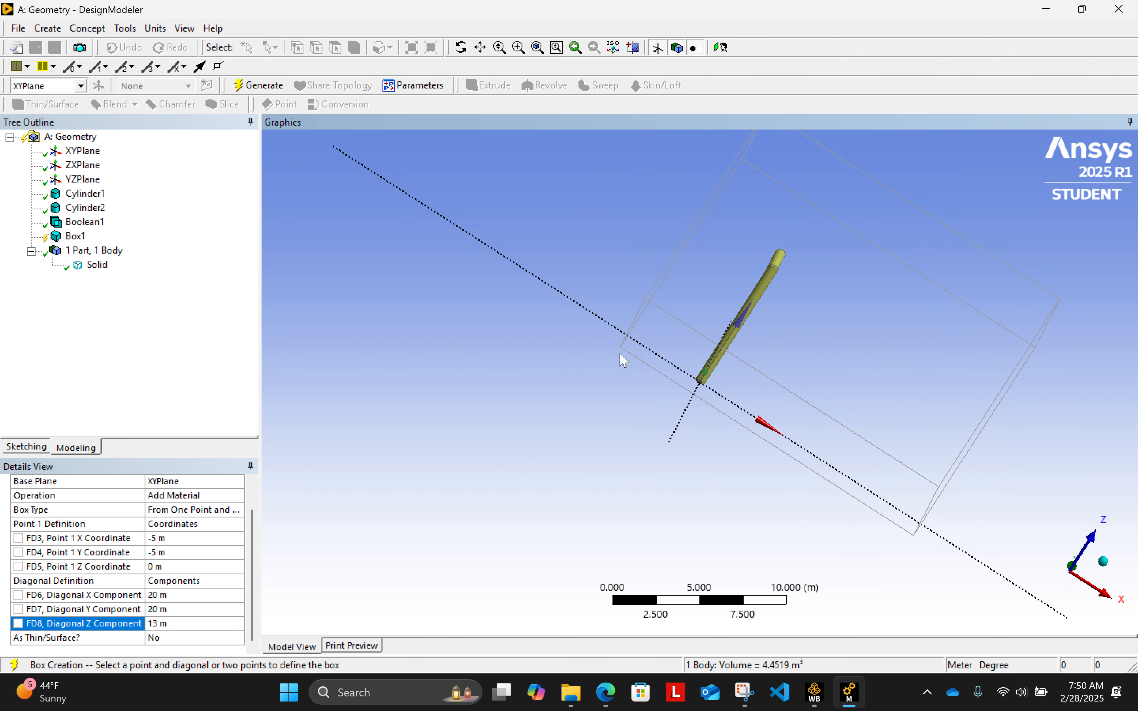
middle_click_drag(624, 360, 636, 316)
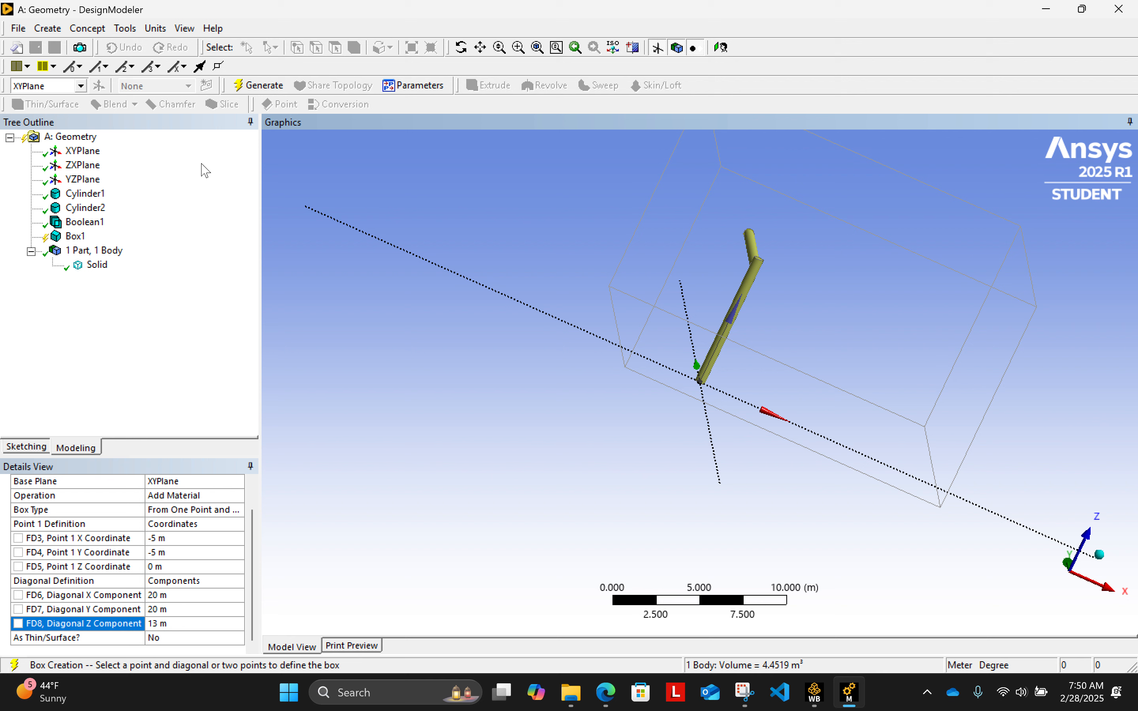
left_click(250, 81)
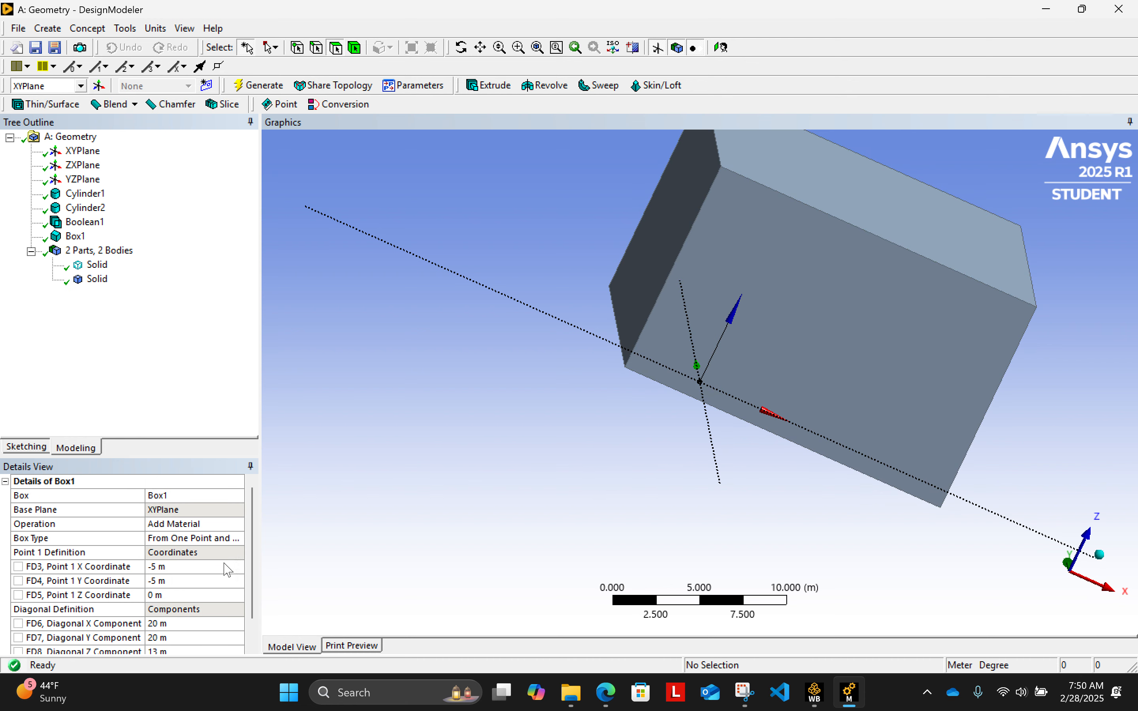
left_click(209, 526)
left_click(238, 524)
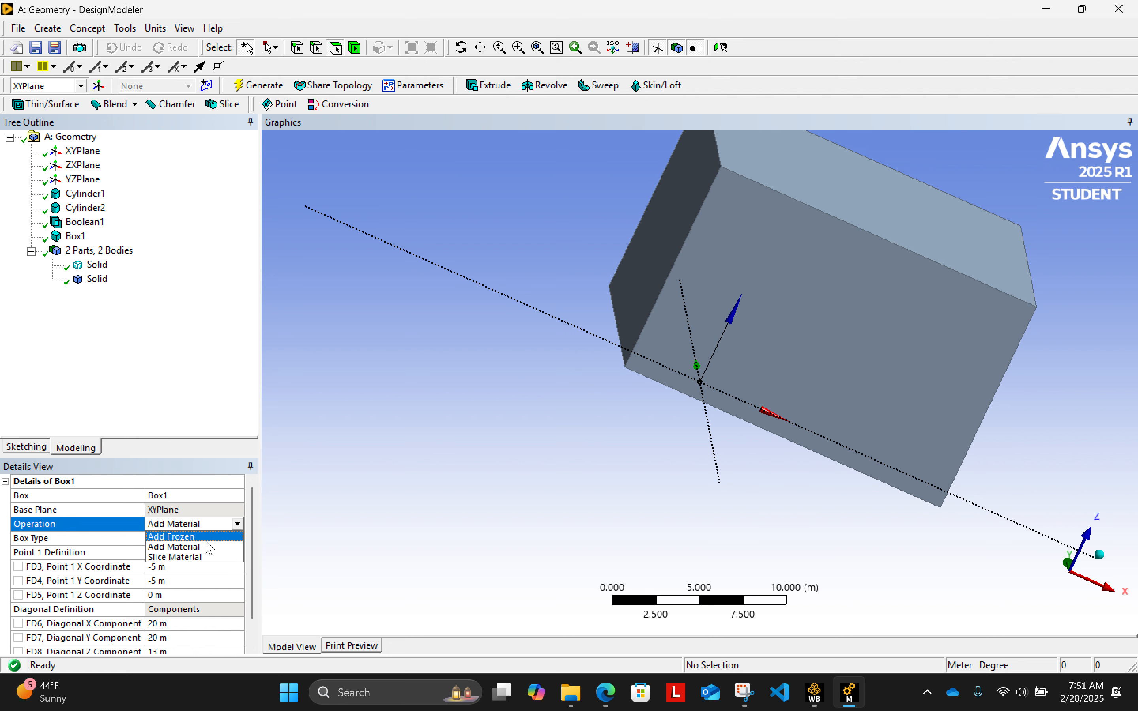
left_click(207, 538)
left_click(259, 85)
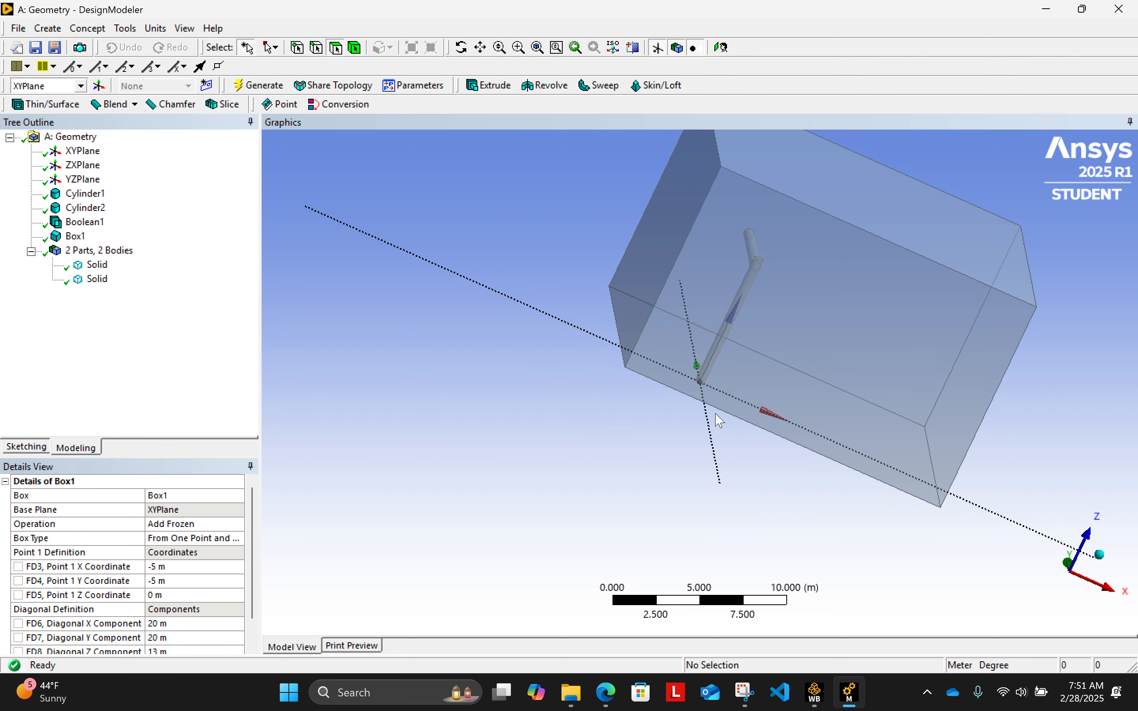
- Start a second Boolean feature and set its operation to Subtract
middle_click_drag(720, 420, 855, 380)
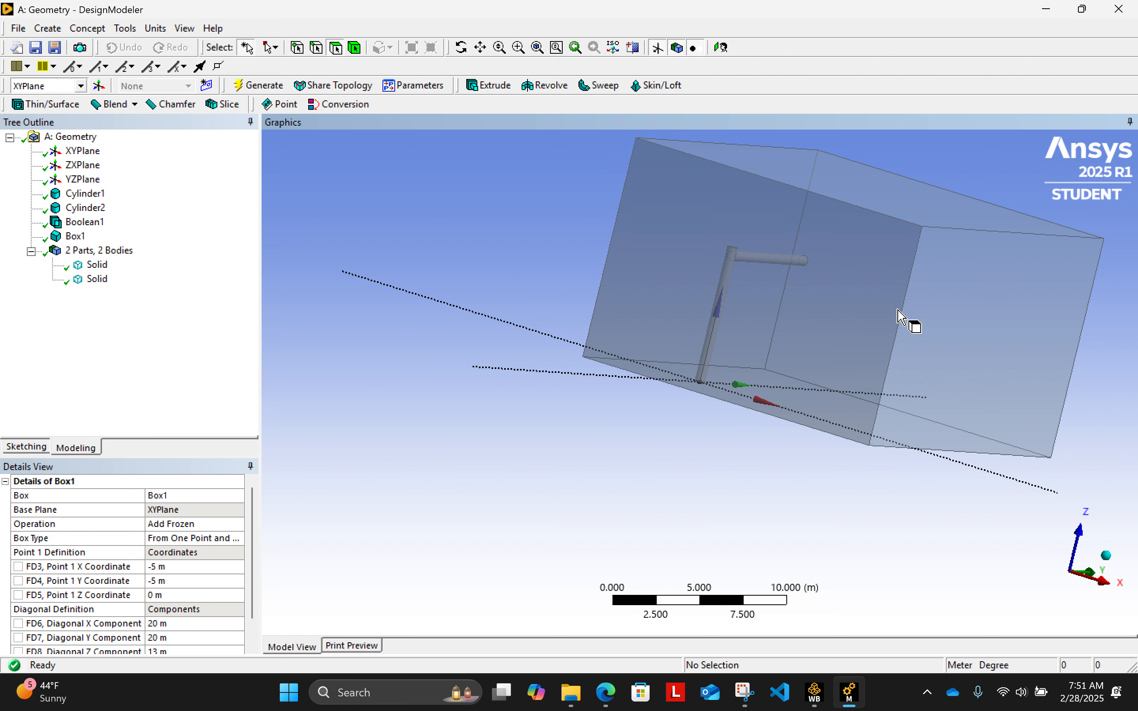
middle_click_drag(843, 491, 544, 475)
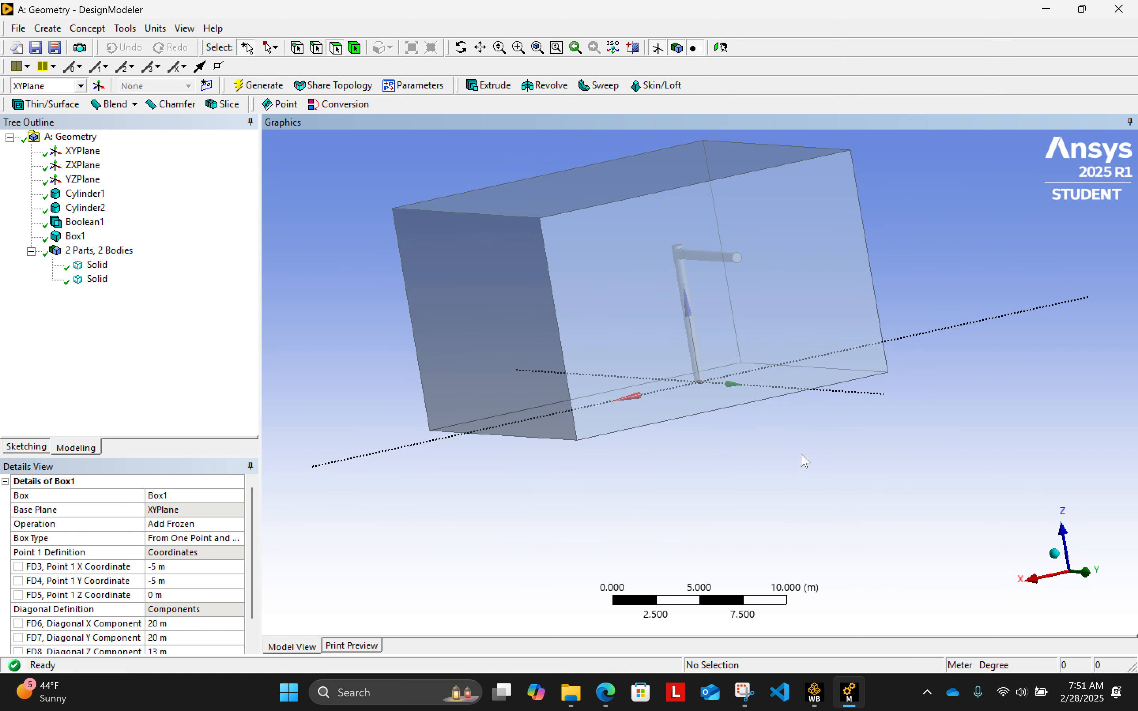
middle_click_drag(803, 460, 658, 460)
middle_click_drag(737, 429, 740, 496)
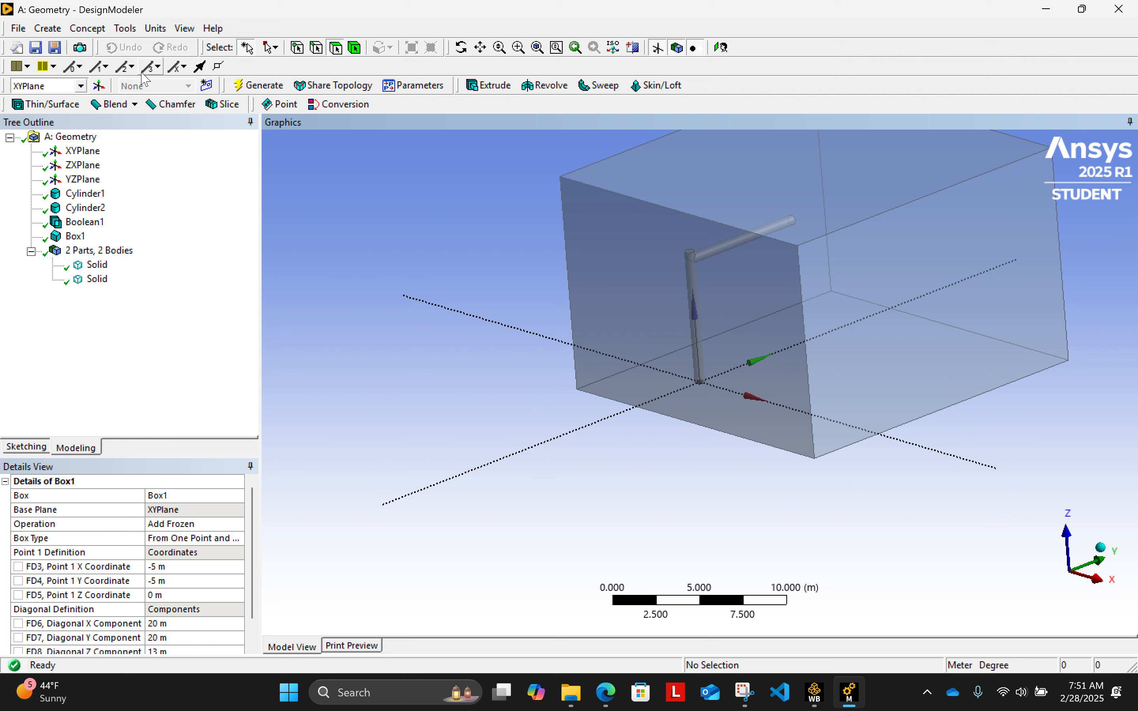
left_click(49, 28)
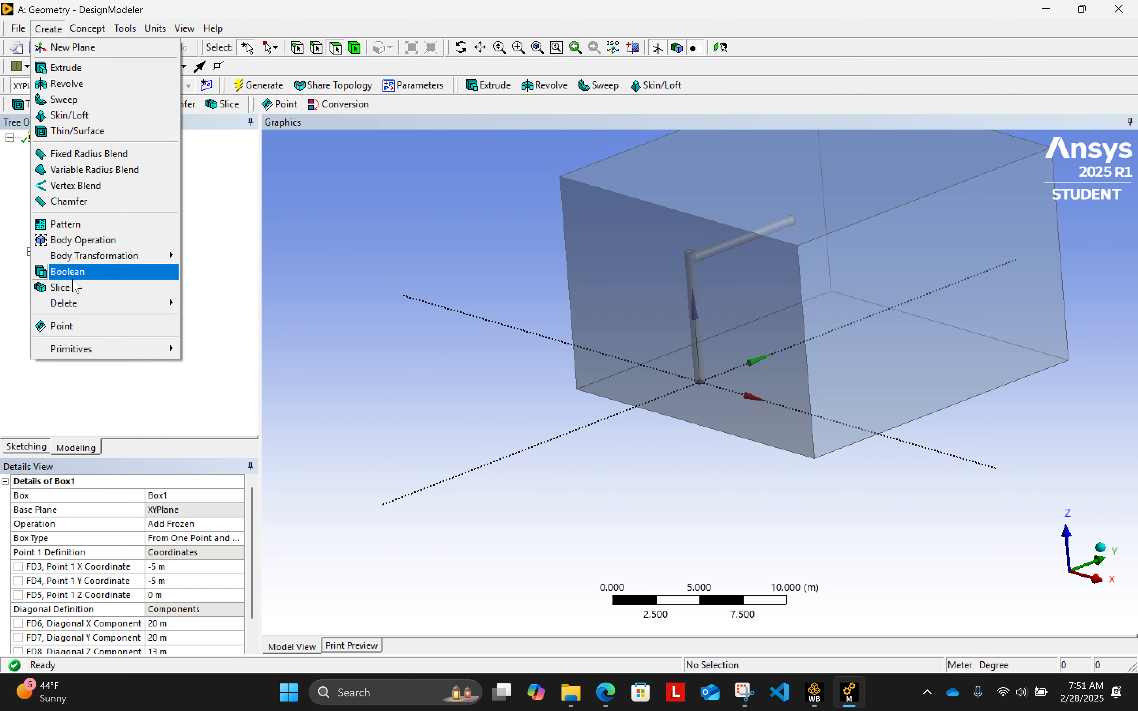
left_click(77, 272)
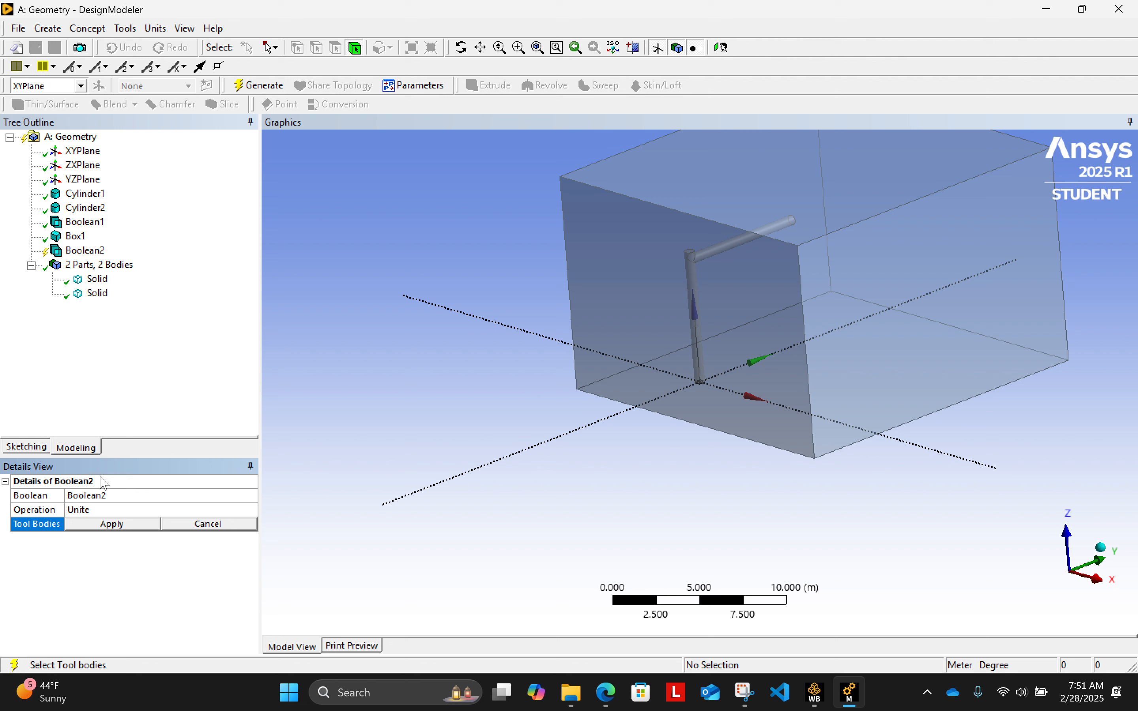
left_click(97, 495)
left_click(117, 510)
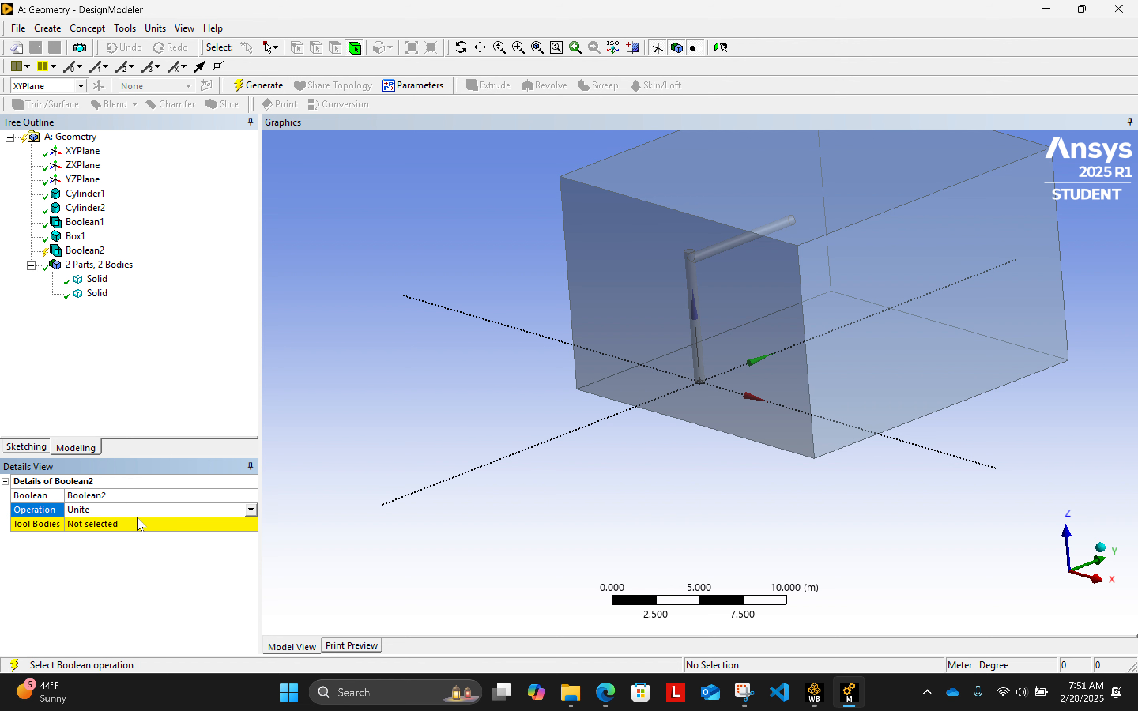
left_click(252, 510)
left_click(207, 533)
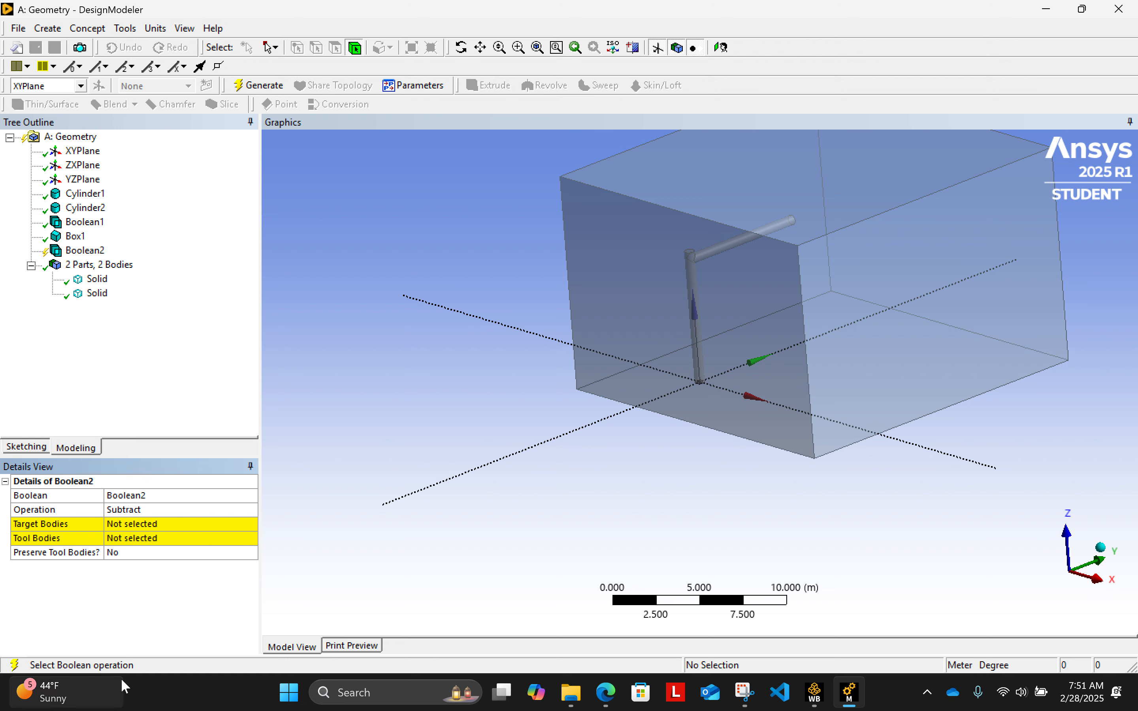
- Apply the box as the target body of the Subtract Boolean
left_click(853, 396)
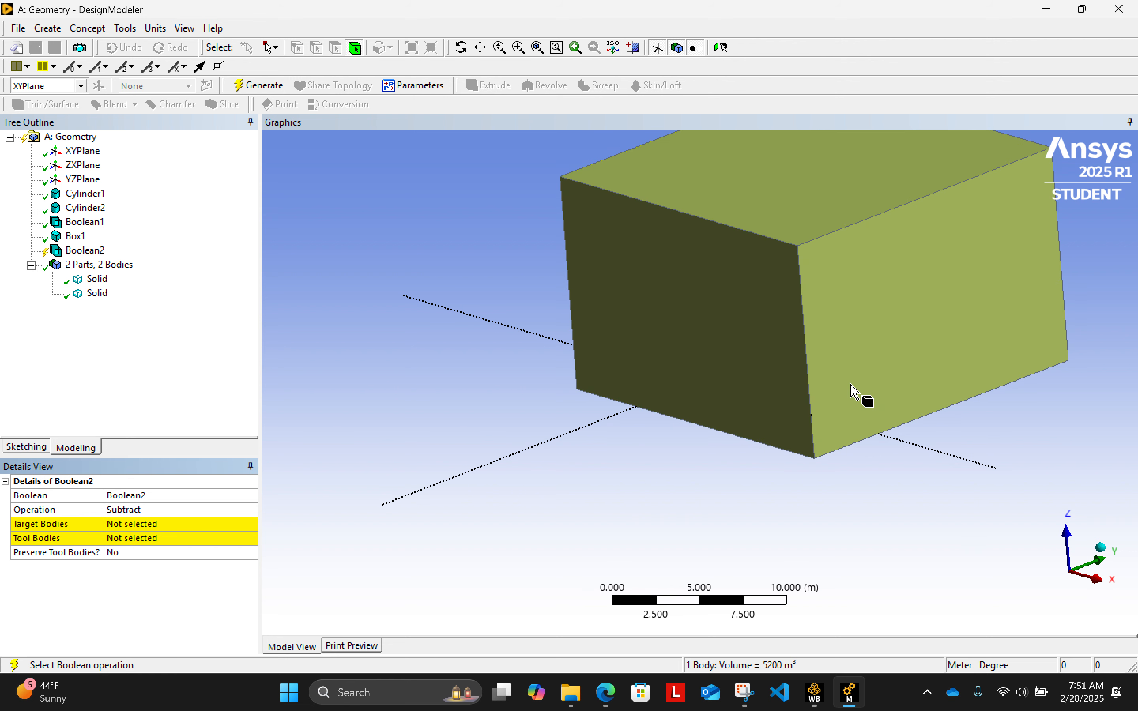
left_click(122, 526)
left_click(122, 527)
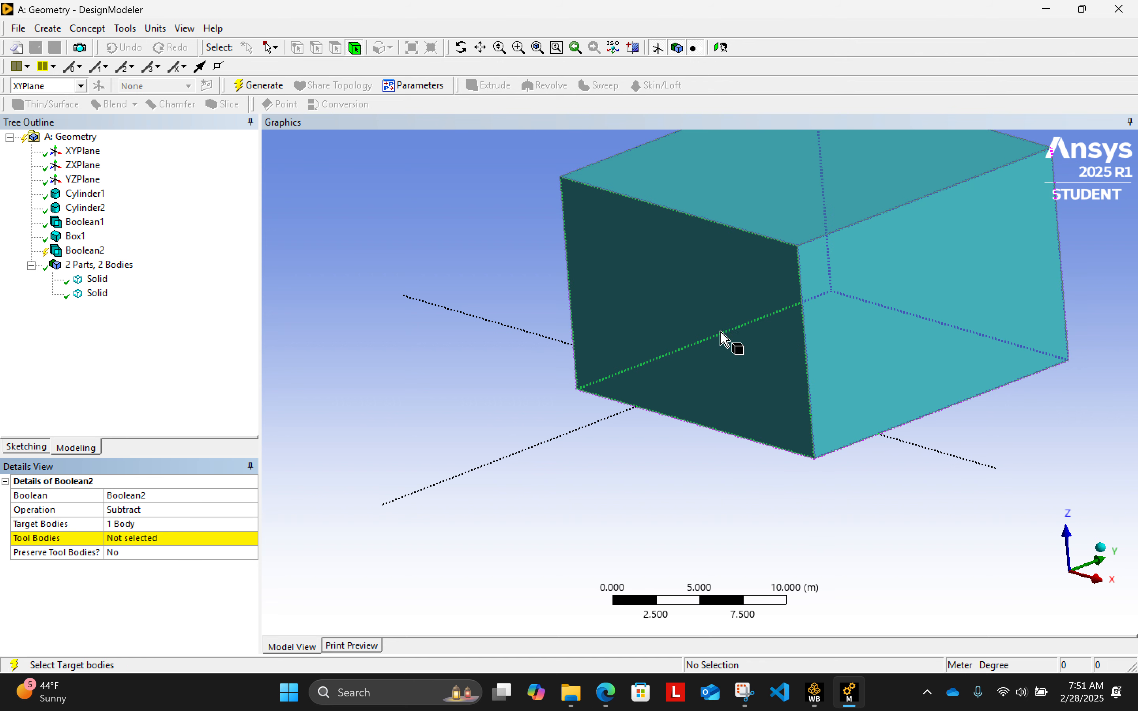
- Apply the united pipe body hidden inside the box as the tool body of the Subtract Boolean
middle_click_drag(740, 392, 755, 315)
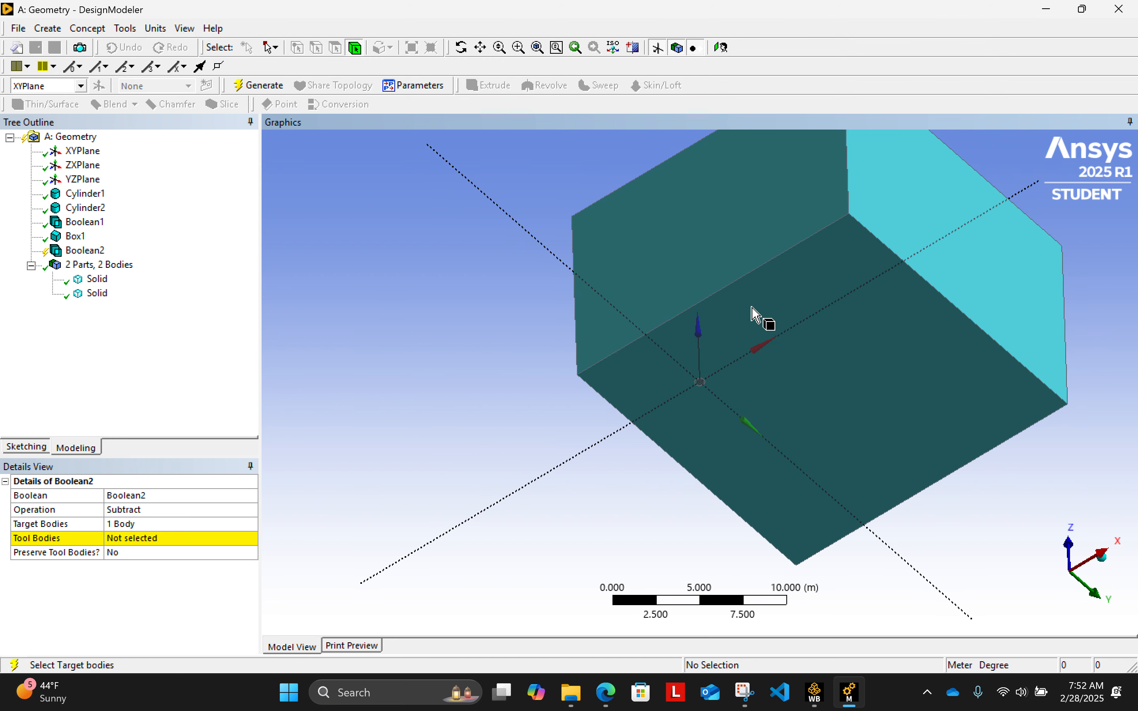
scroll(713, 396, "up", 8)
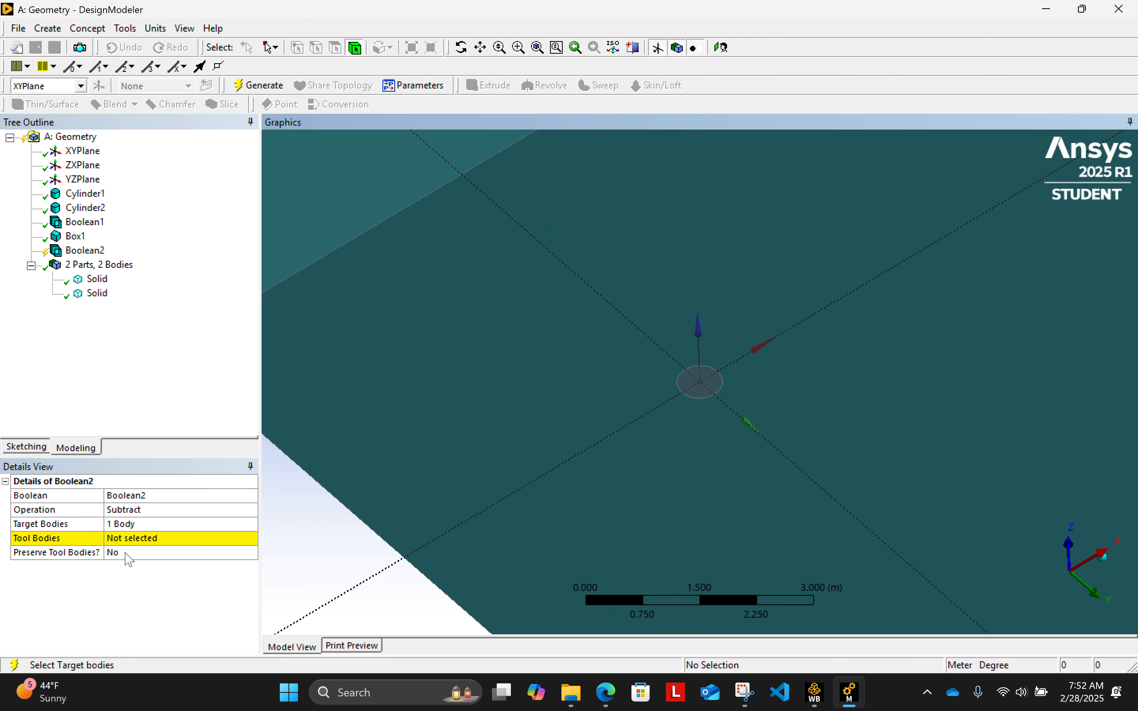
left_click(141, 540)
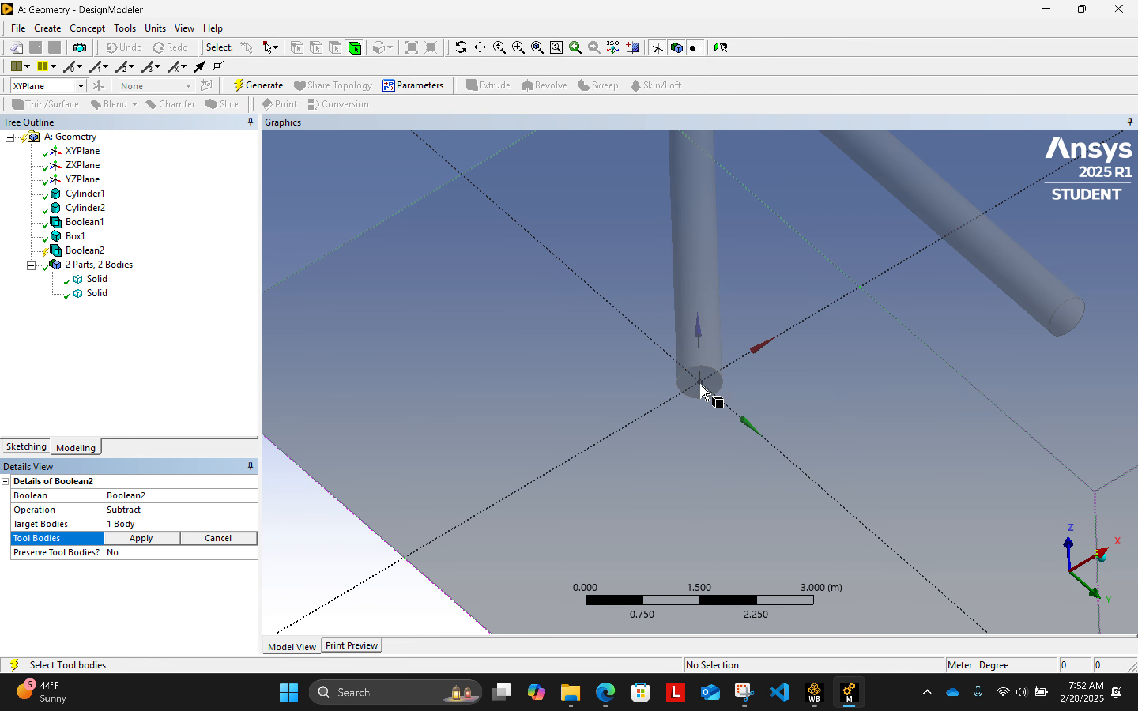
left_click(688, 395)
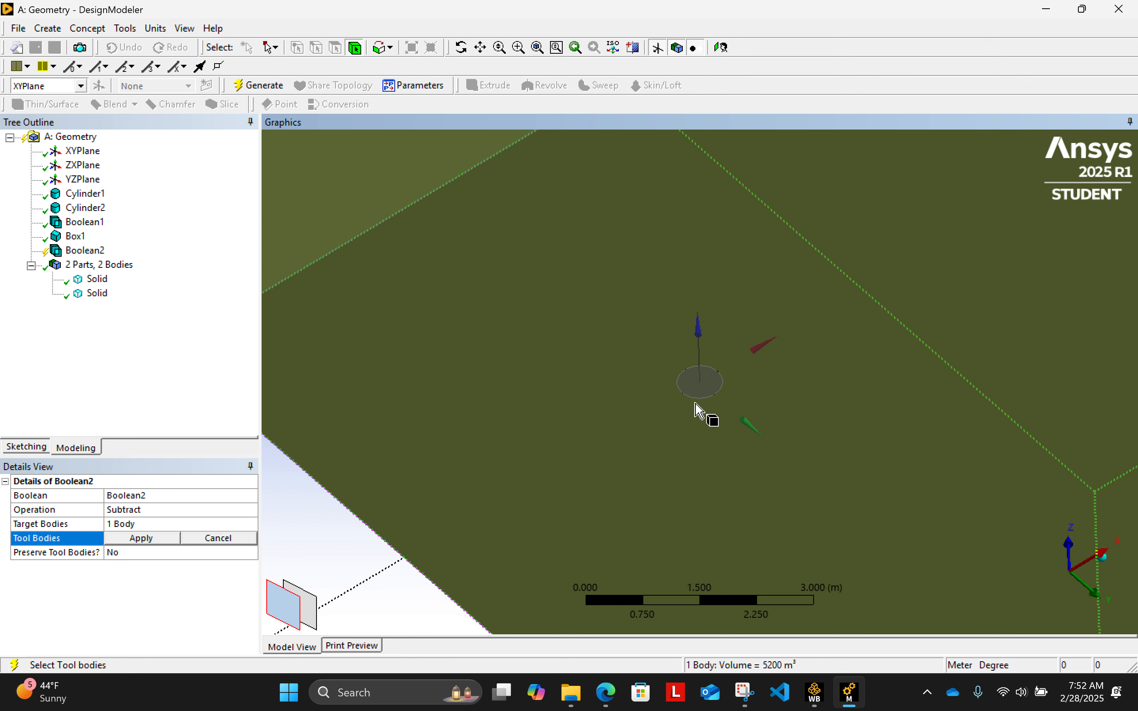
left_click(312, 602)
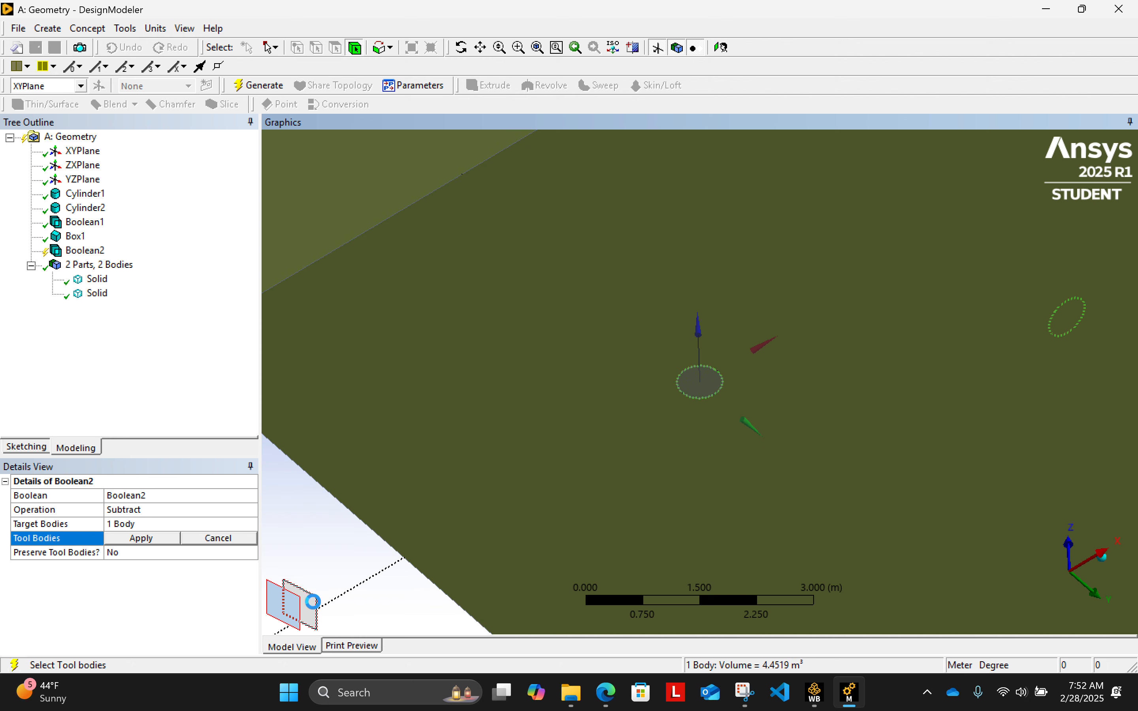
left_click(132, 539)
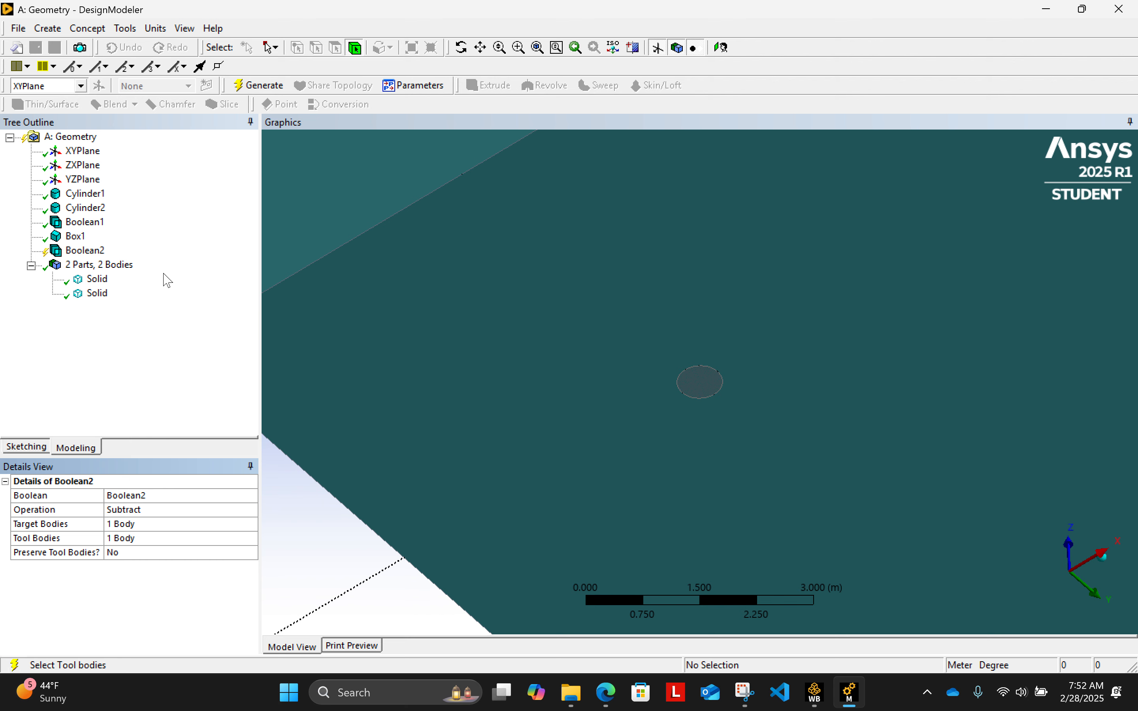
- Generate the Subtract Boolean, inspect the pipe cavity inside the box, and close DesignModeler
middle_click_drag(618, 363, 490, 393)
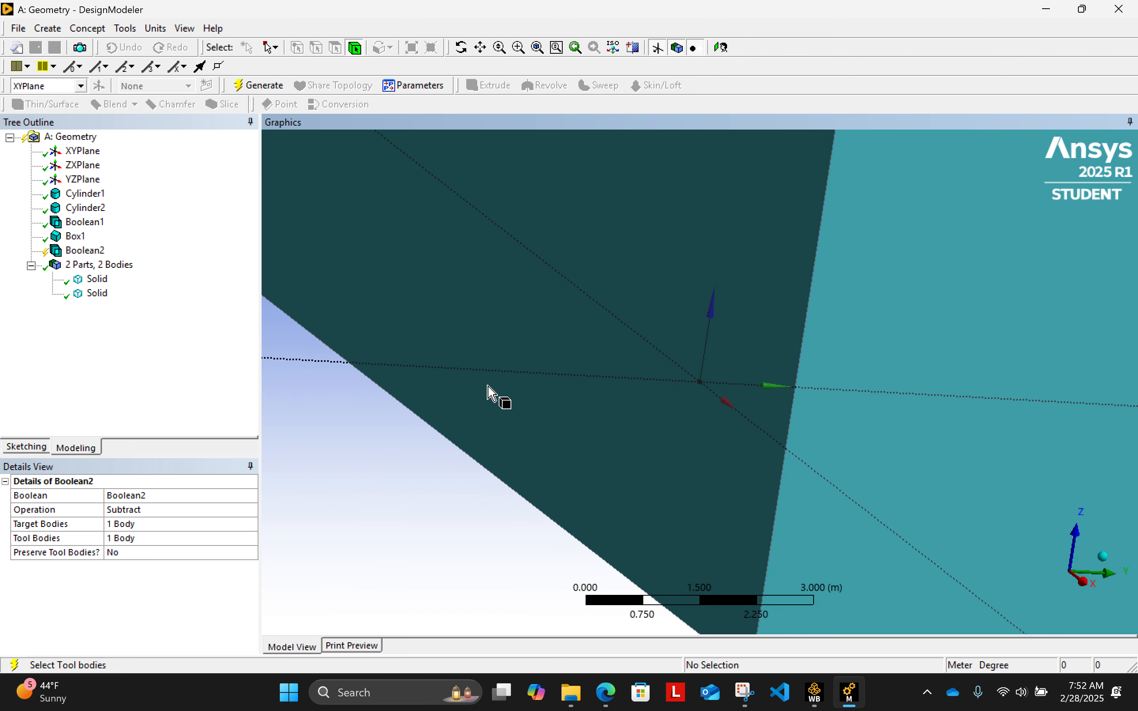
left_click(259, 85)
scroll(506, 303, "down", 5)
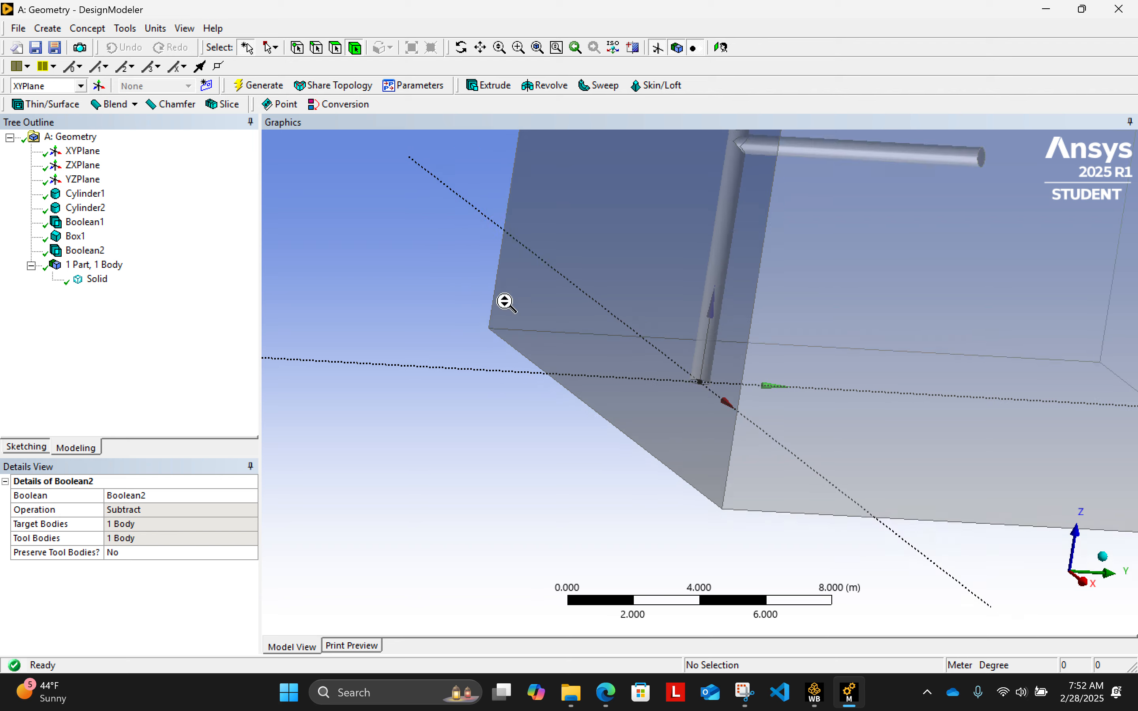
scroll(507, 304, "down", 1)
middle_click_drag(762, 427, 1004, 394)
middle_click_drag(641, 483, 912, 353)
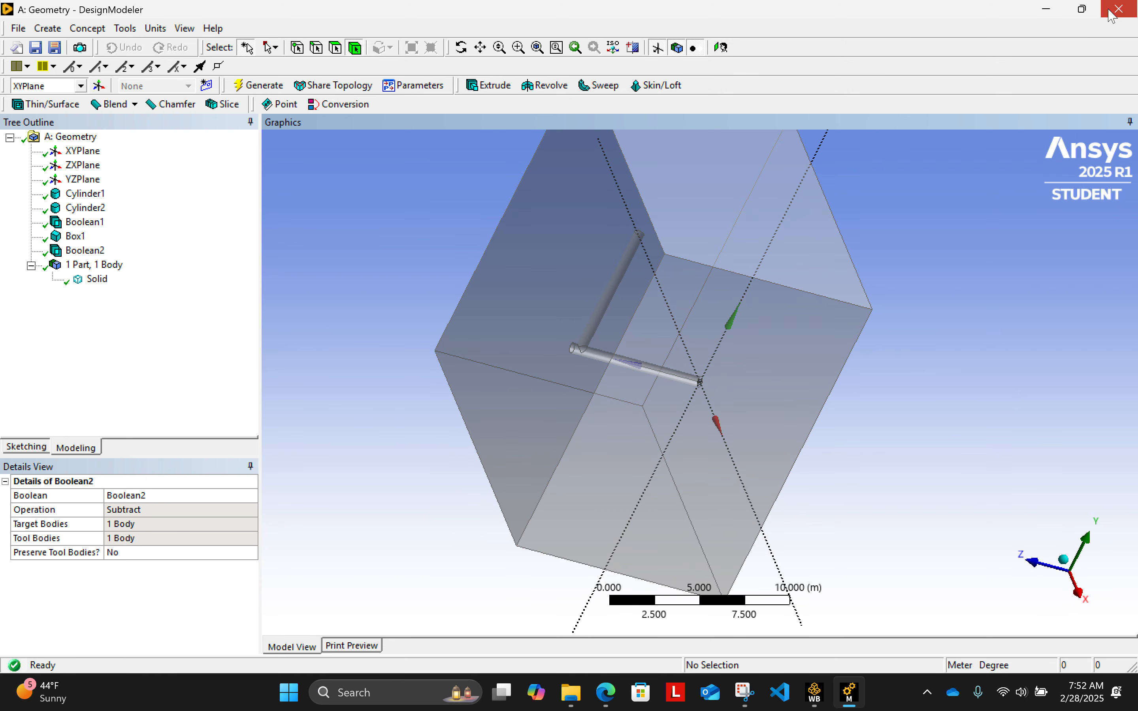
key("alt+F4")
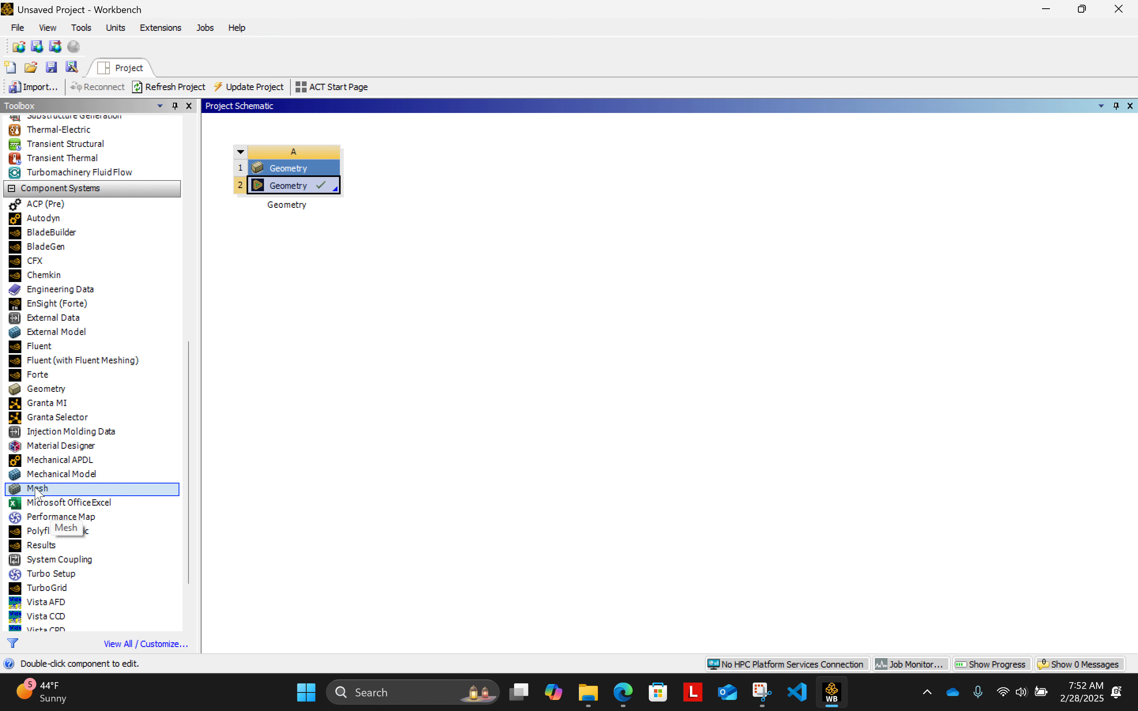
- Add a Mesh component system to the project schematic, linked to the existing Geometry cell
left_click_drag(34, 491, 292, 185)
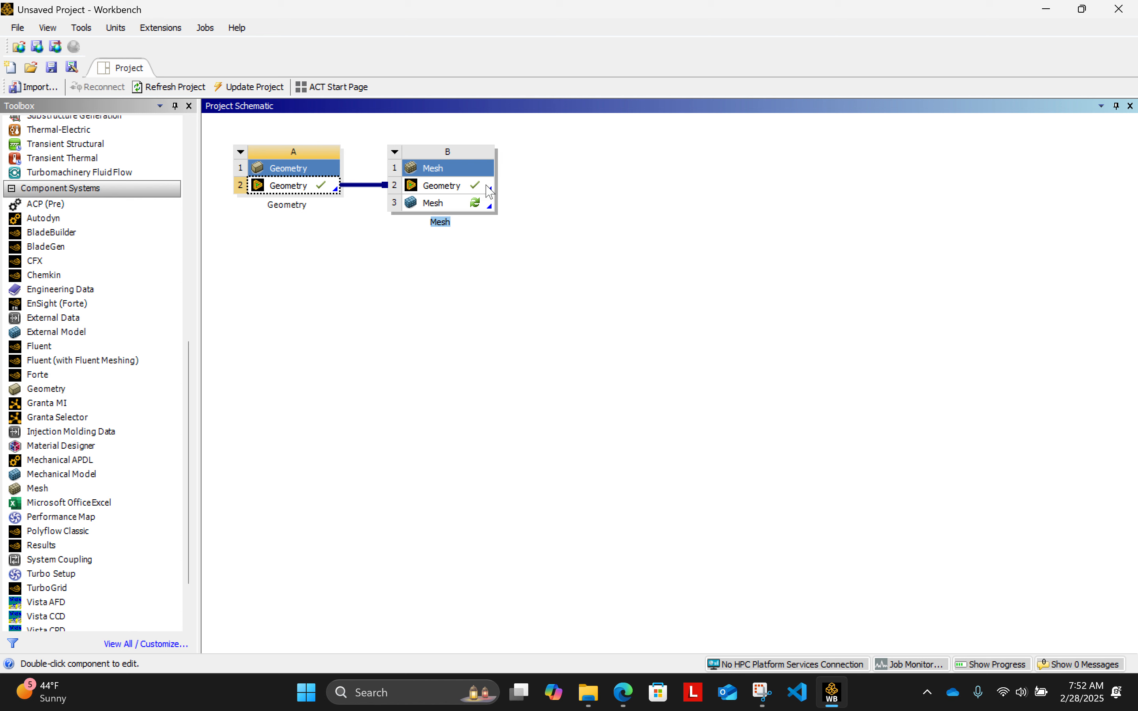
left_click(459, 209)
right_click(458, 209)
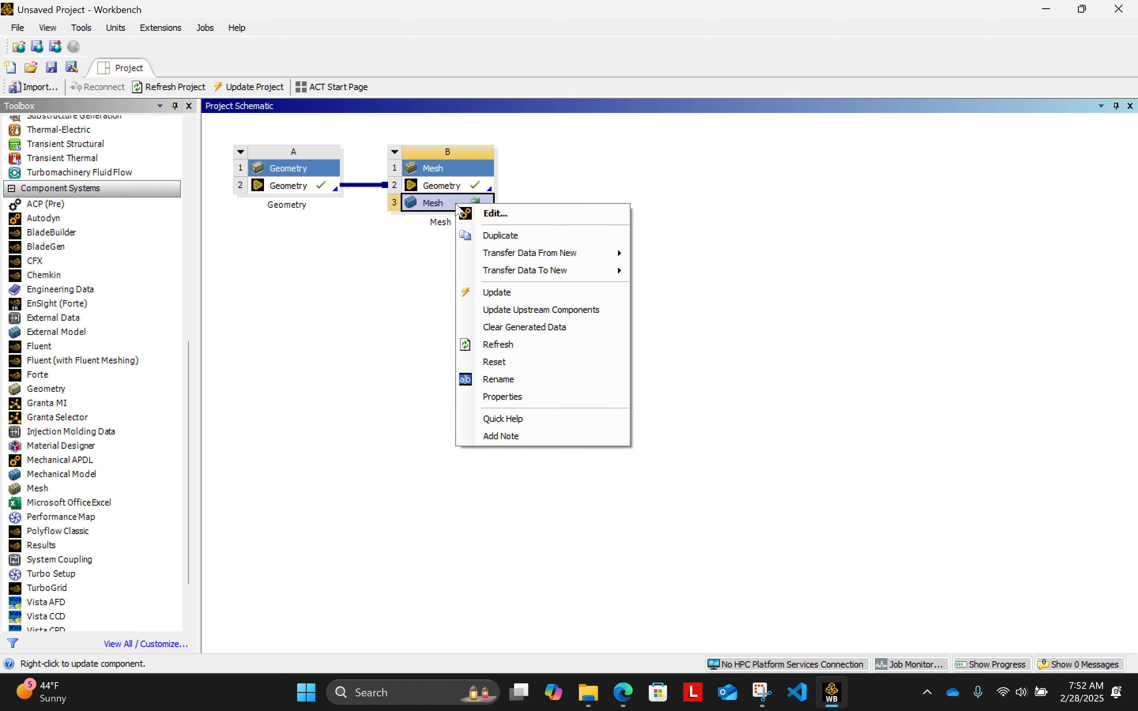
left_click(409, 272)
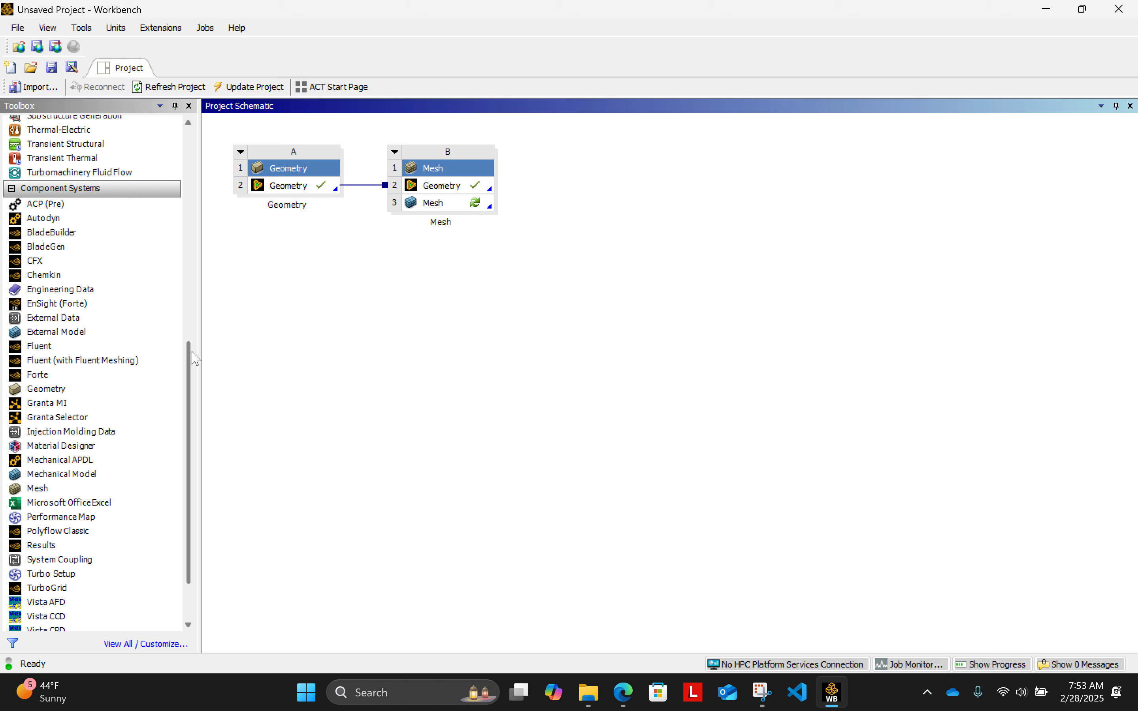
mouse_move(192, 351)
left_mouse_down()
mouse_move(188, 417)
mouse_move(184, 313)
mouse_move(193, 349)
left_mouse_up()
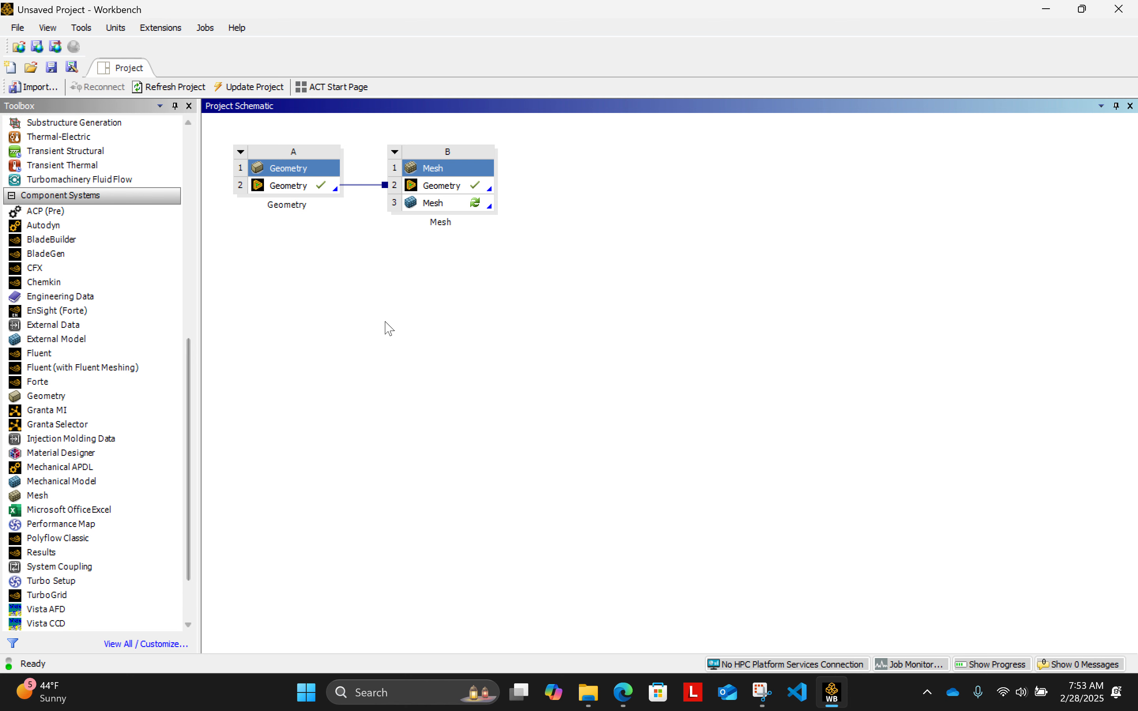
- Open the Mesh cell in Ansys Meshing and set the Ansys Dark theme
left_click(426, 208)
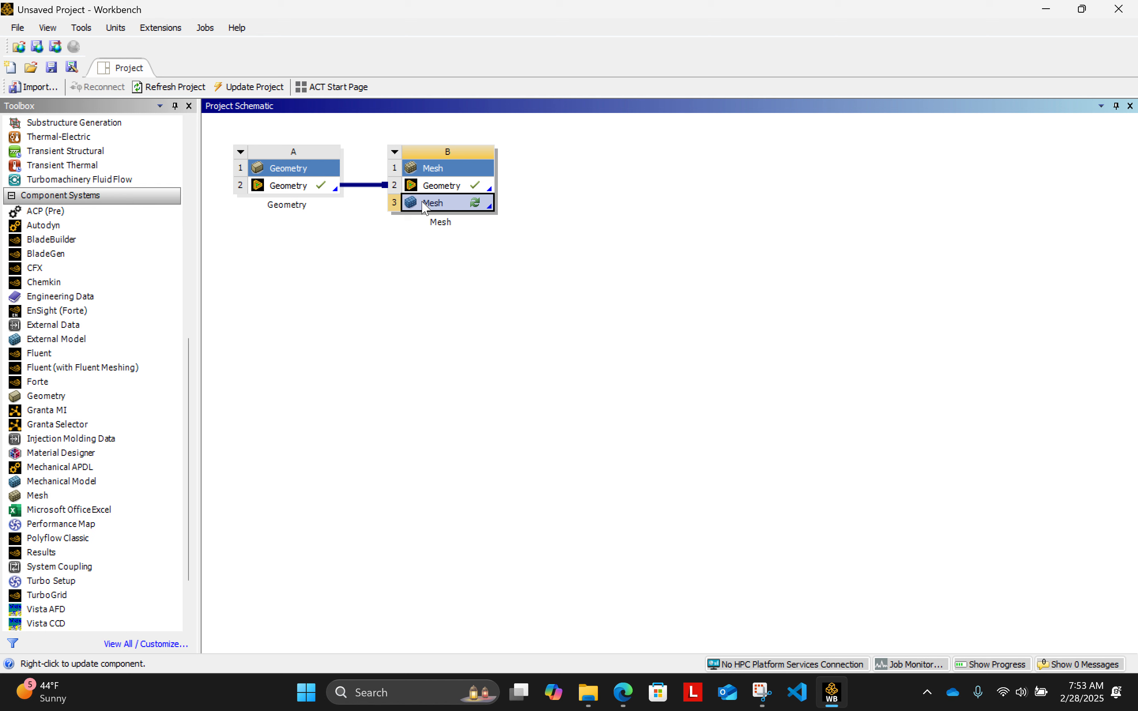
double_click(422, 203)
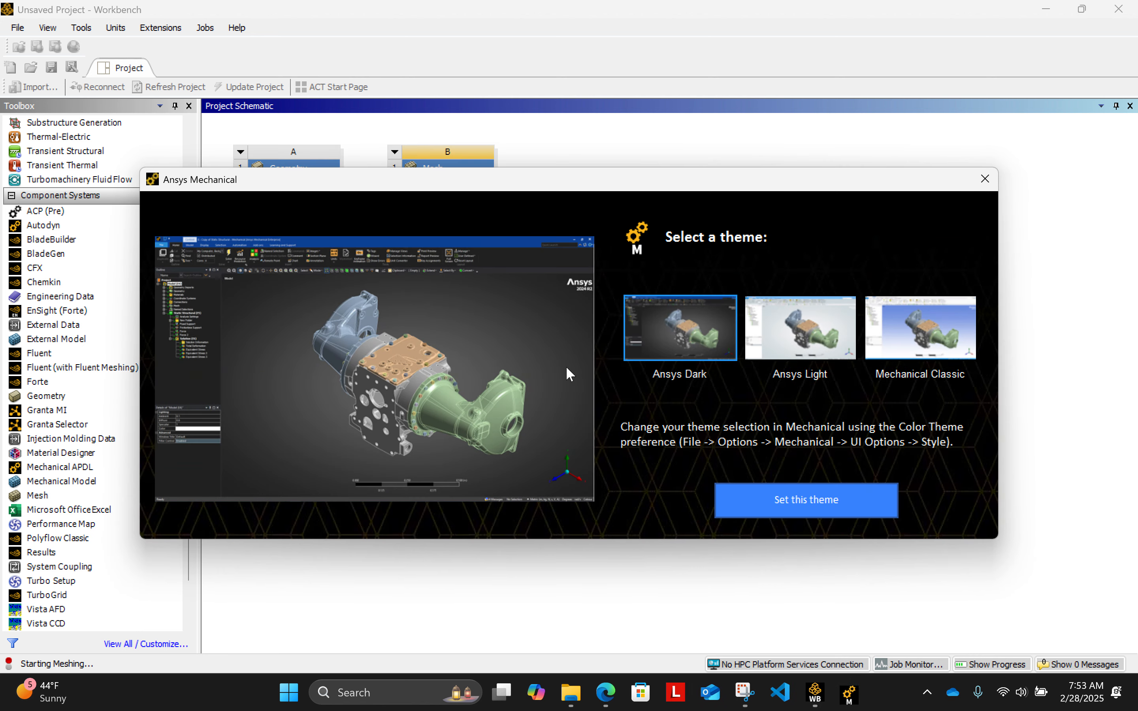
left_click(852, 514)
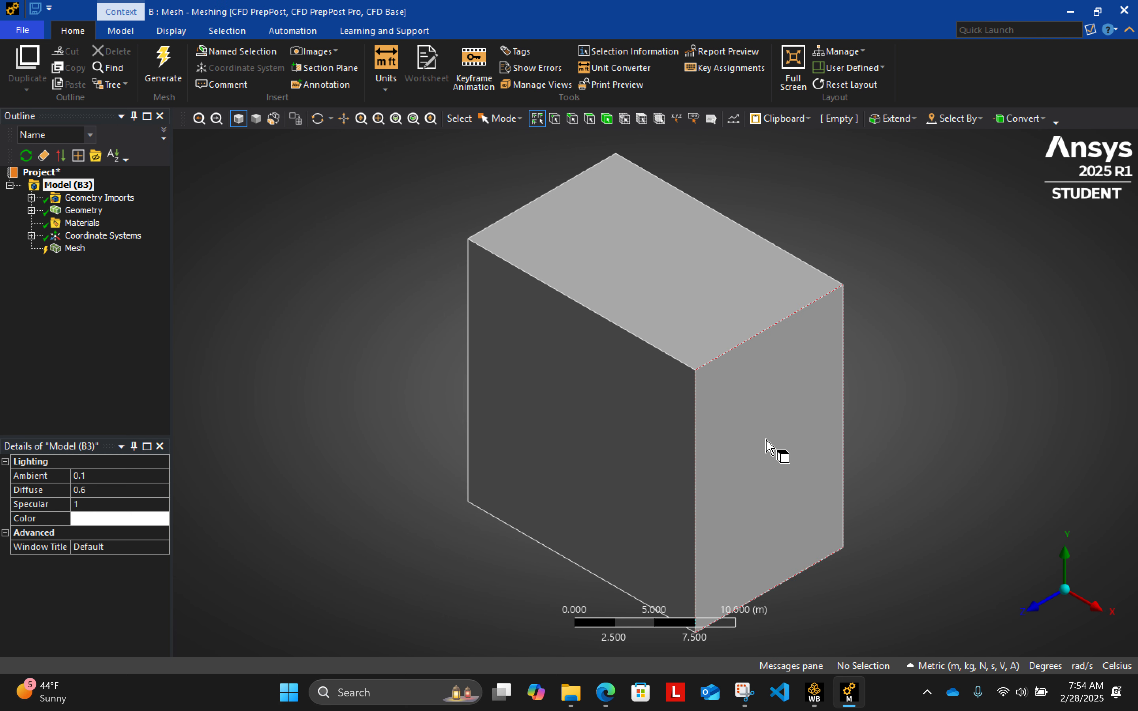
- Examine the imported box from several sides, along with its geometry import details and solid body properties
mouse_move(796, 498)
middle_mouse_down()
mouse_move(790, 473)
mouse_move(935, 363)
mouse_move(716, 499)
mouse_move(960, 478)
mouse_move(885, 414)
mouse_move(836, 410)
middle_mouse_up()
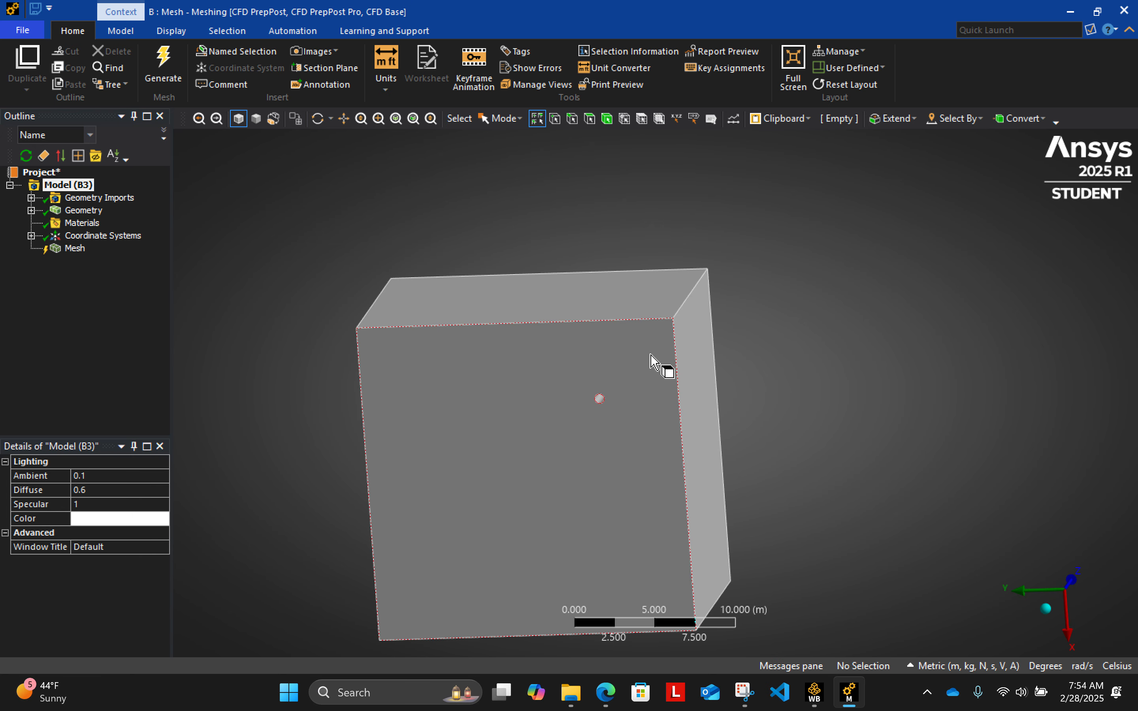
middle_click_drag(651, 362, 672, 498)
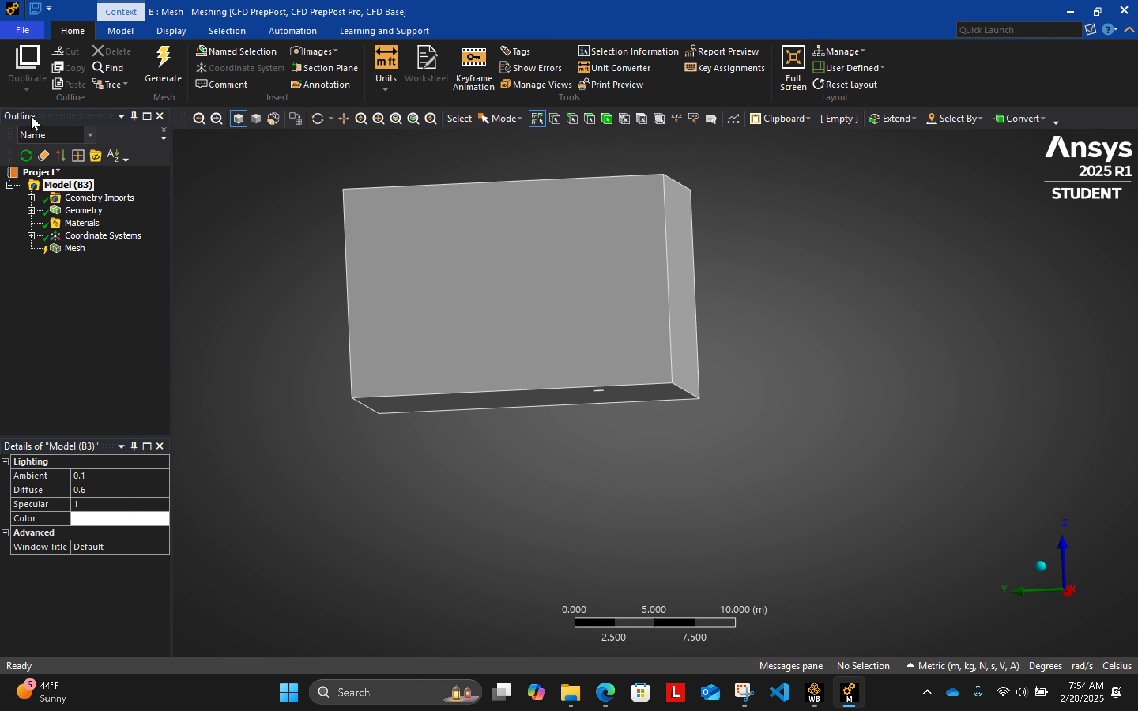
left_click(31, 197)
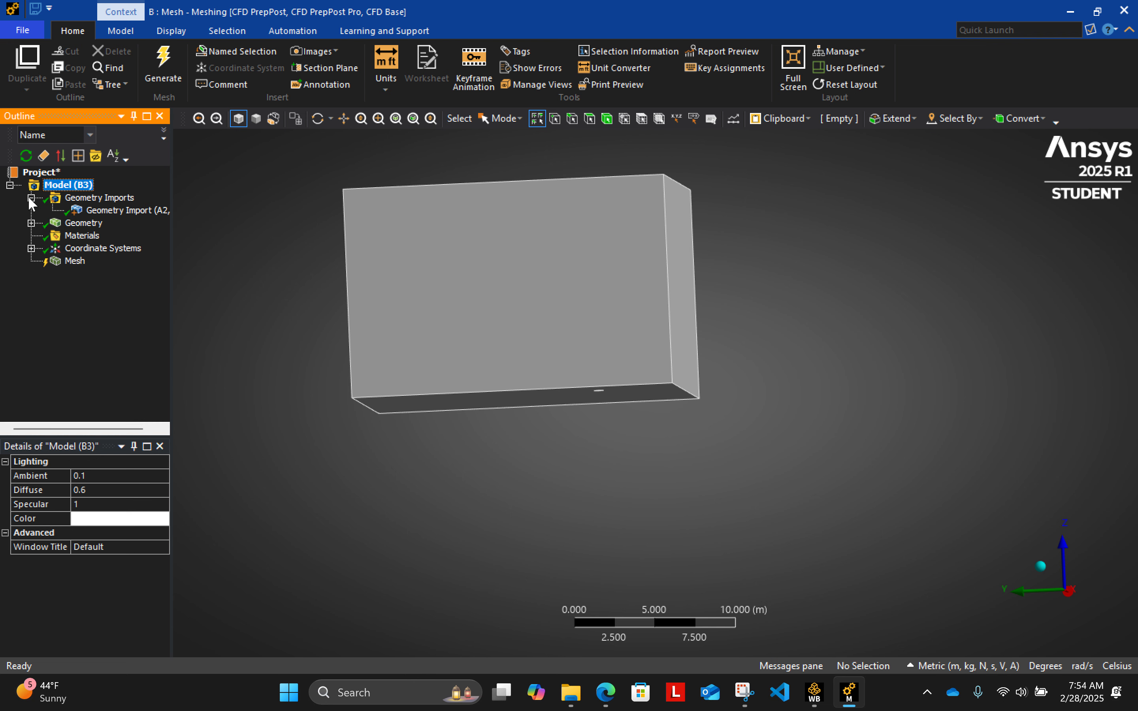
left_click(106, 212)
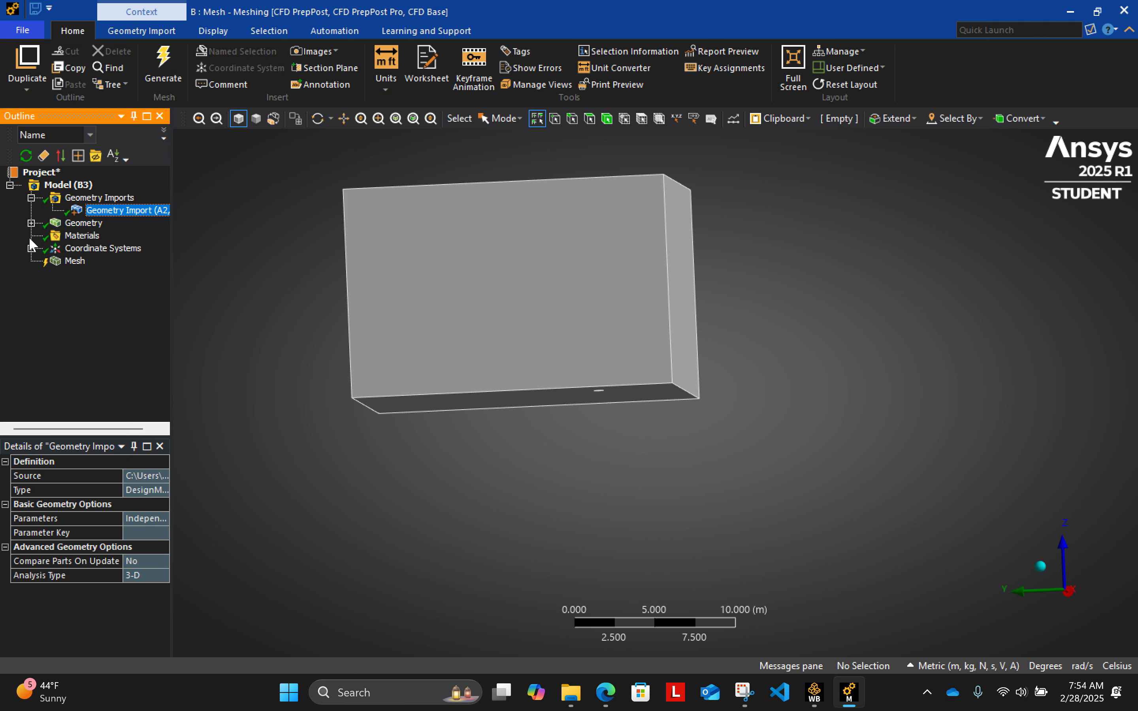
left_click(31, 223)
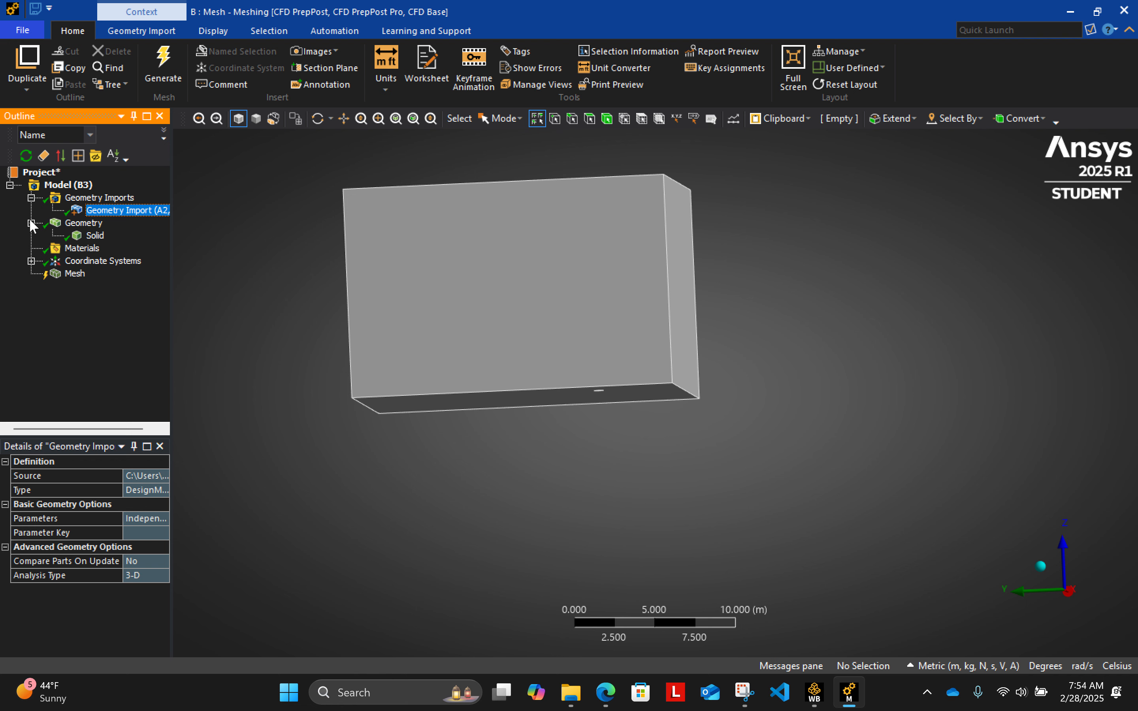
left_click(98, 236)
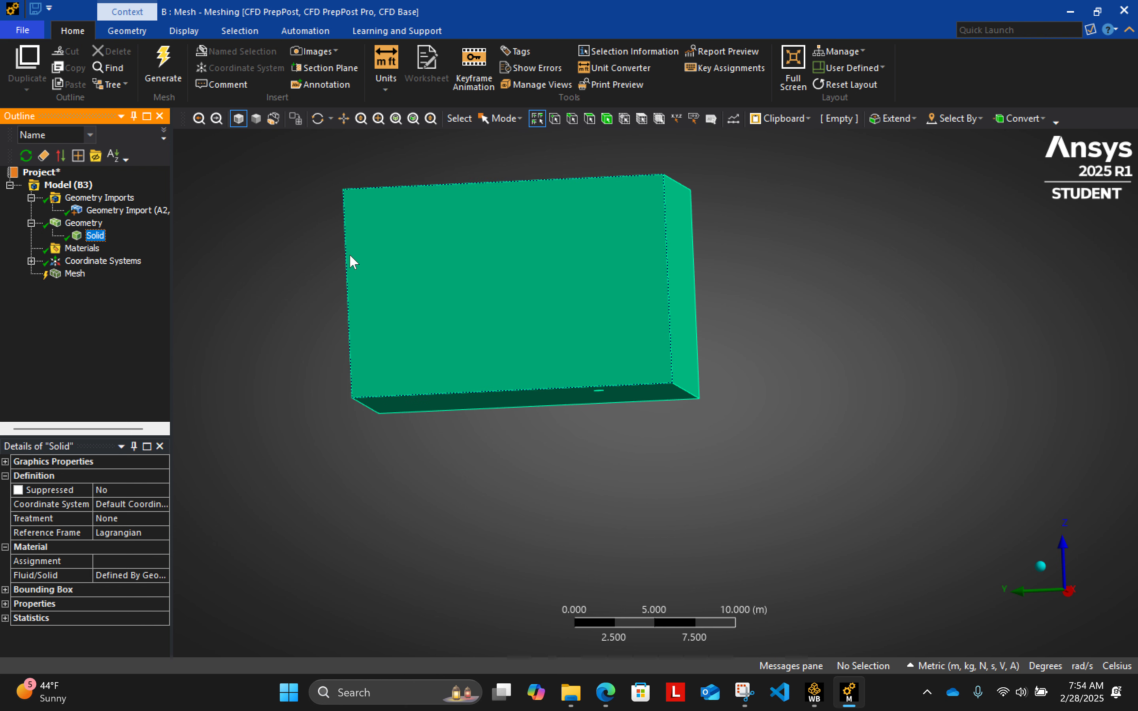
mouse_move(539, 293)
middle_mouse_down()
mouse_move(623, 291)
mouse_move(483, 289)
mouse_move(534, 295)
middle_mouse_up()
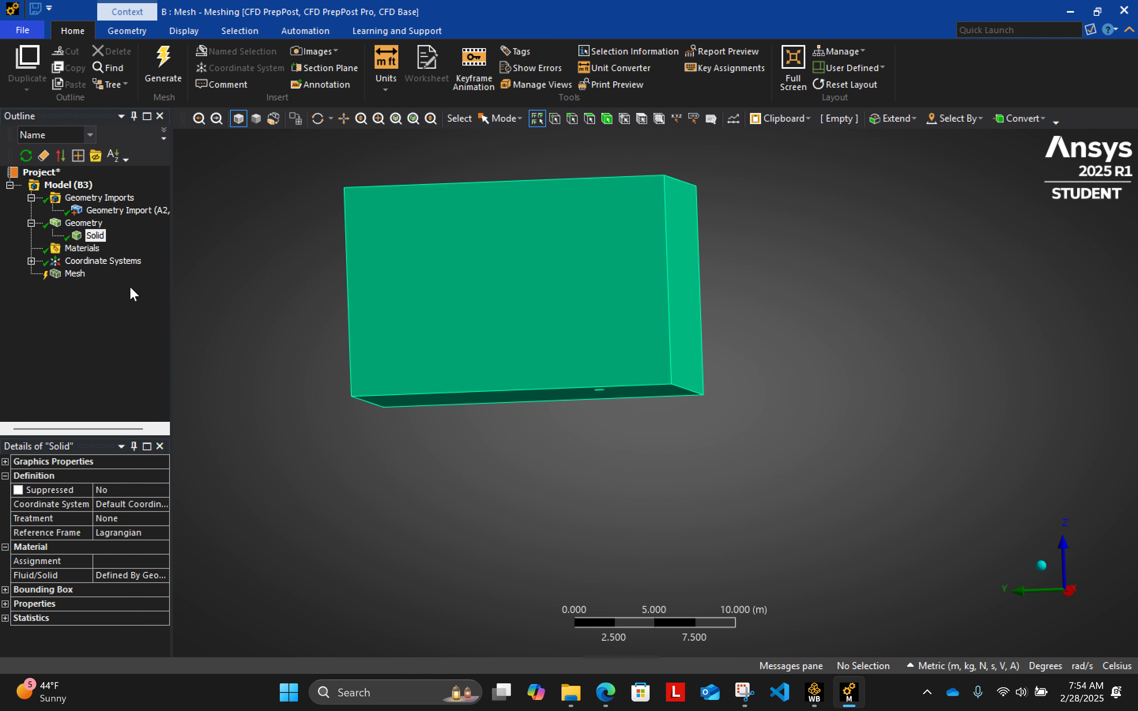
- Review the materials entry, the box's underside with the pipe opening, and the global coordinate system
left_click(68, 247)
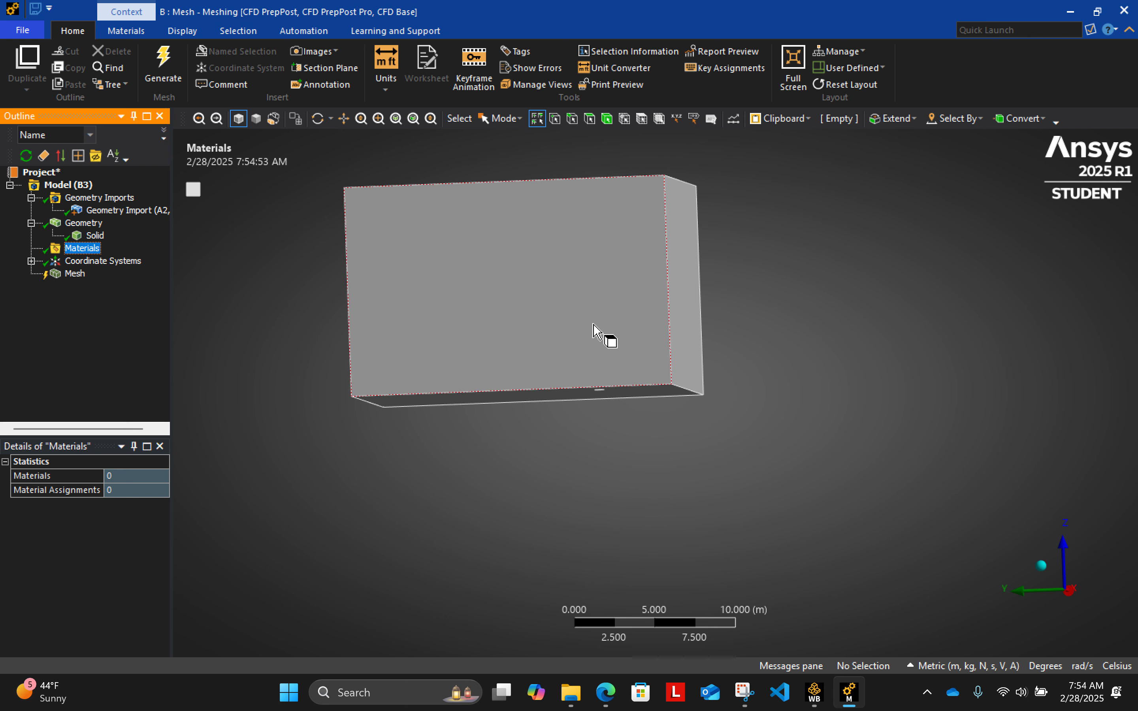
middle_click_drag(788, 402, 856, 431)
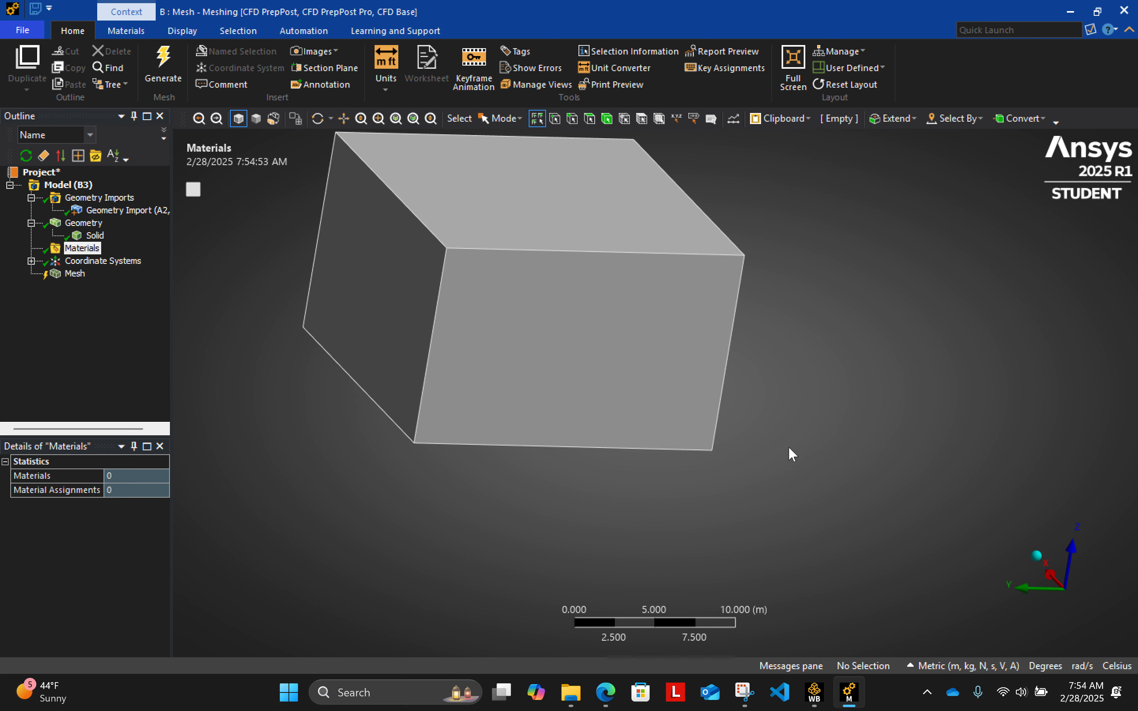
middle_click_drag(701, 449, 550, 428)
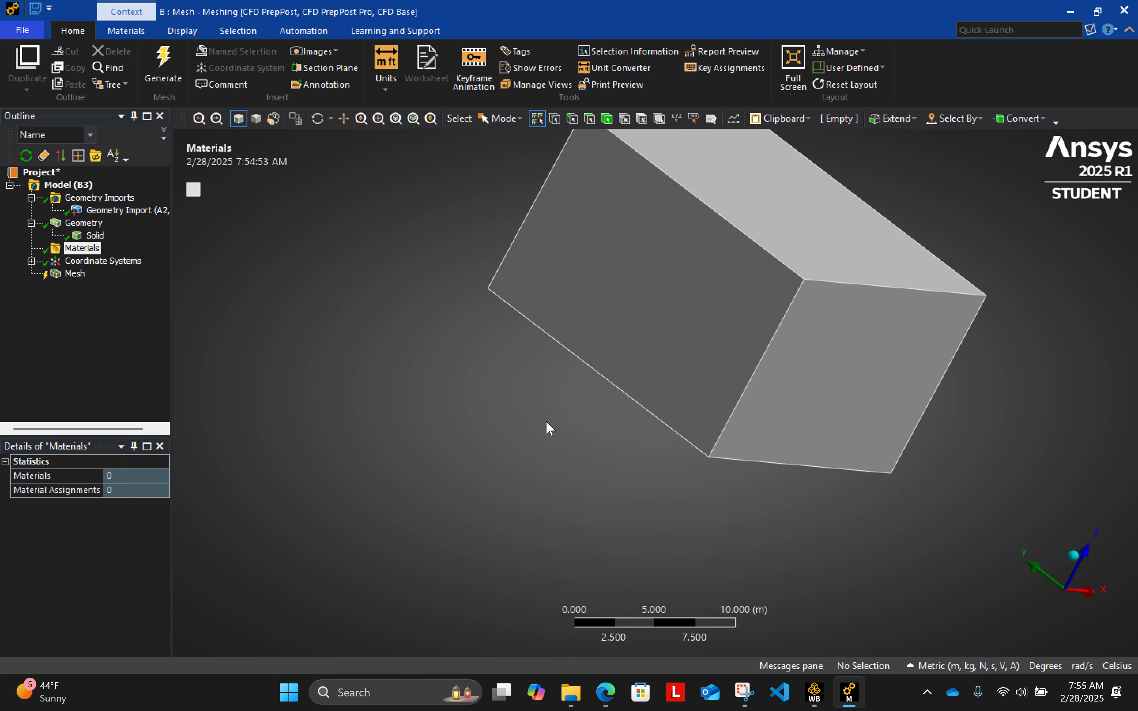
middle_click_drag(953, 410, 998, 331)
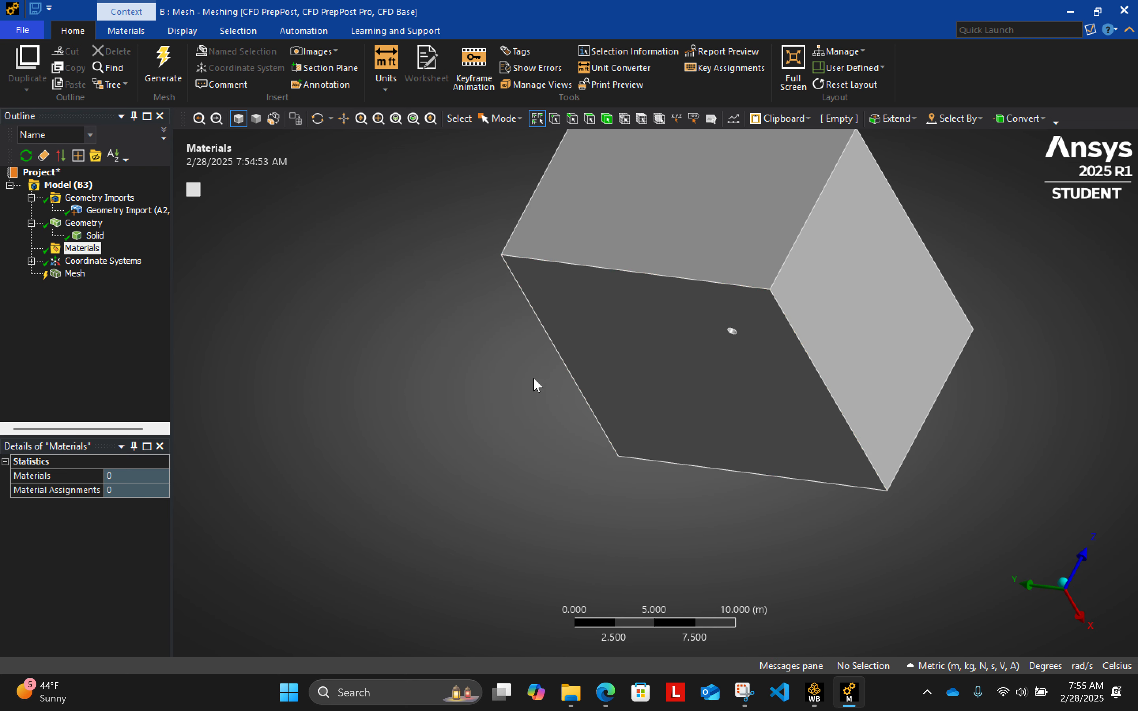
middle_click_drag(536, 385, 780, 463)
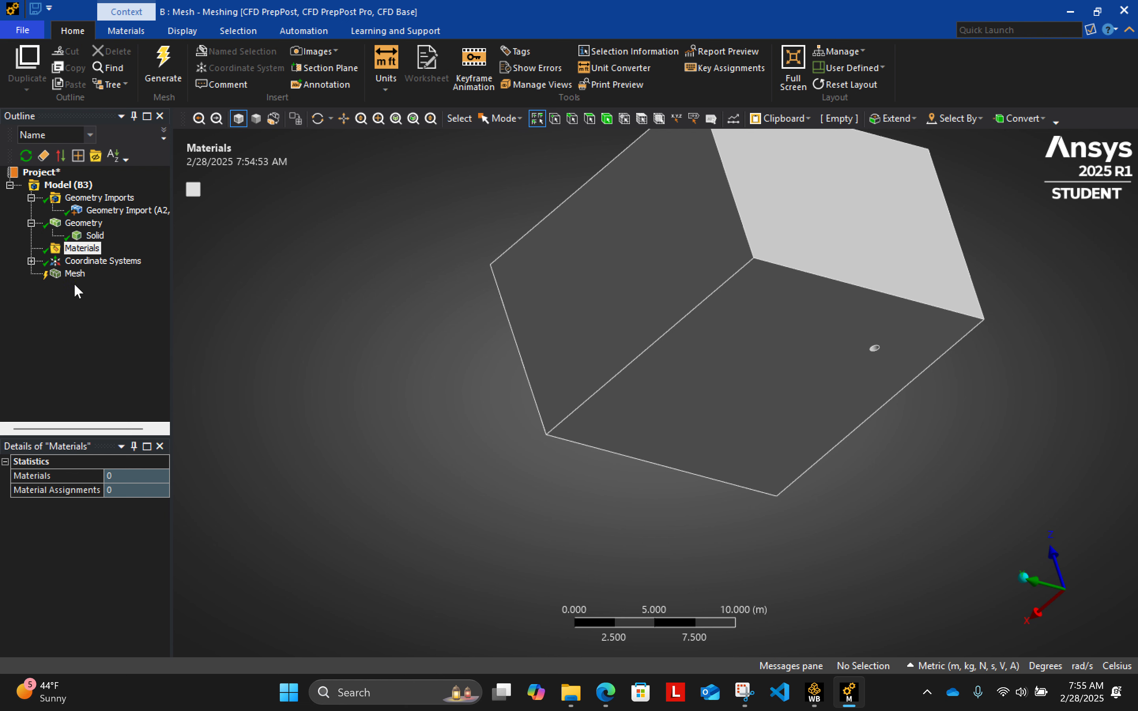
left_click(31, 261)
left_click(113, 275)
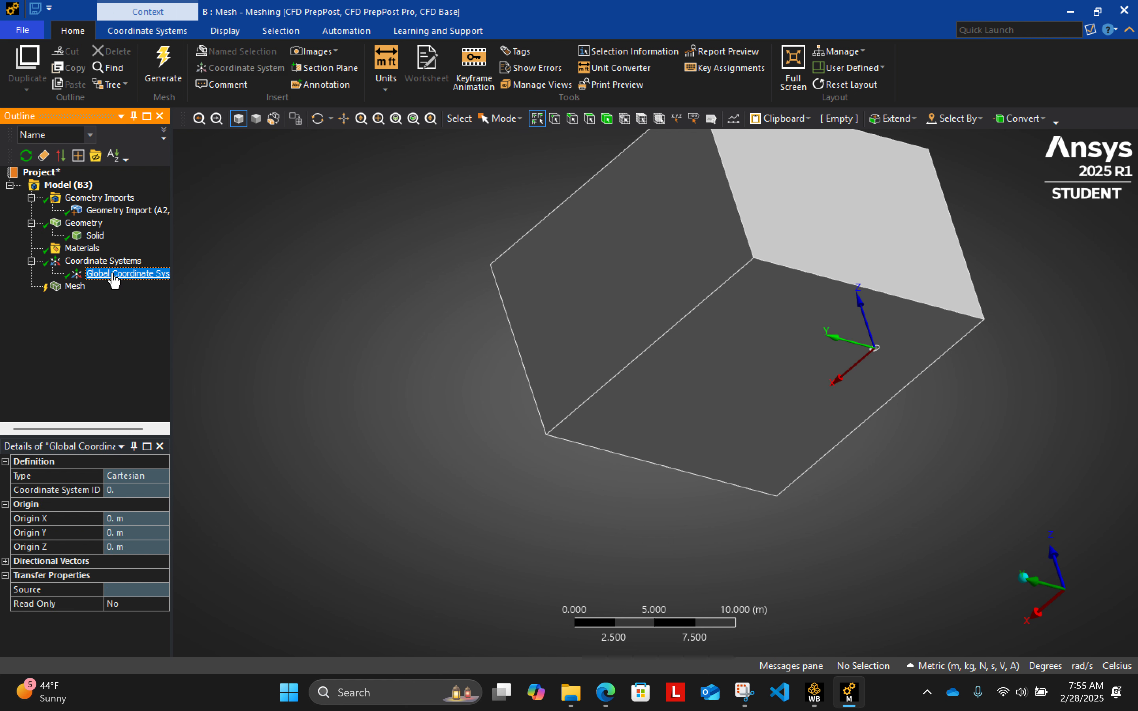
- Widen the outline and details area and set the mesh's physics preference to CFD
left_click(78, 287)
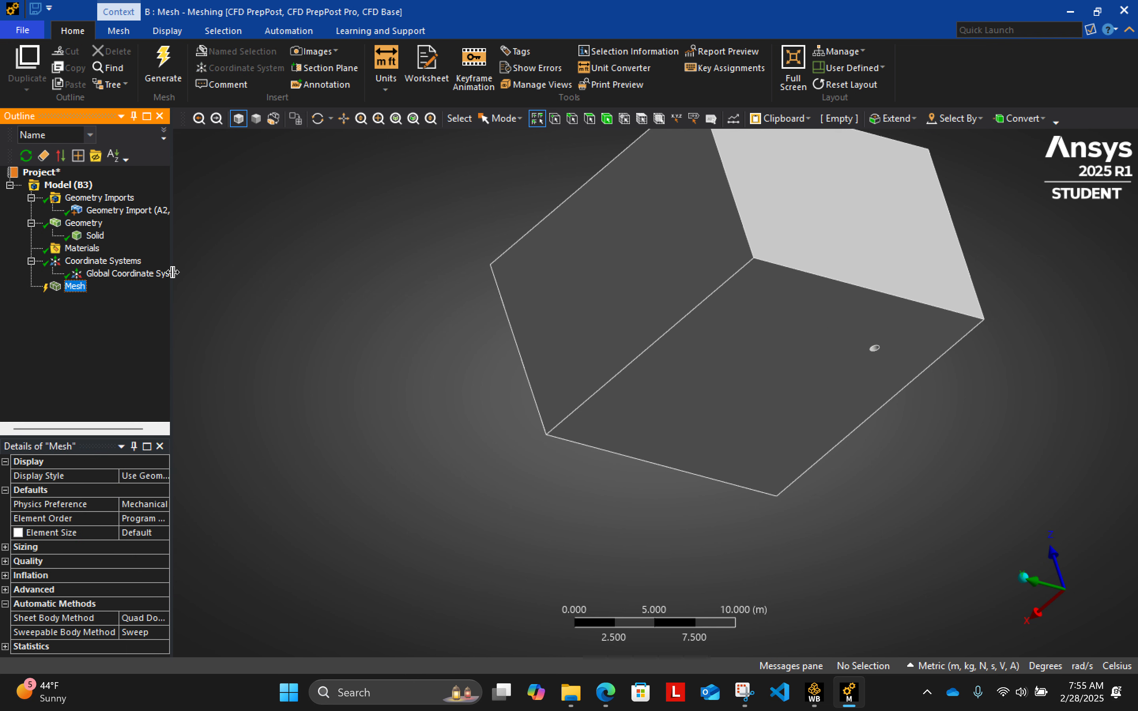
left_click_drag(173, 272, 265, 282)
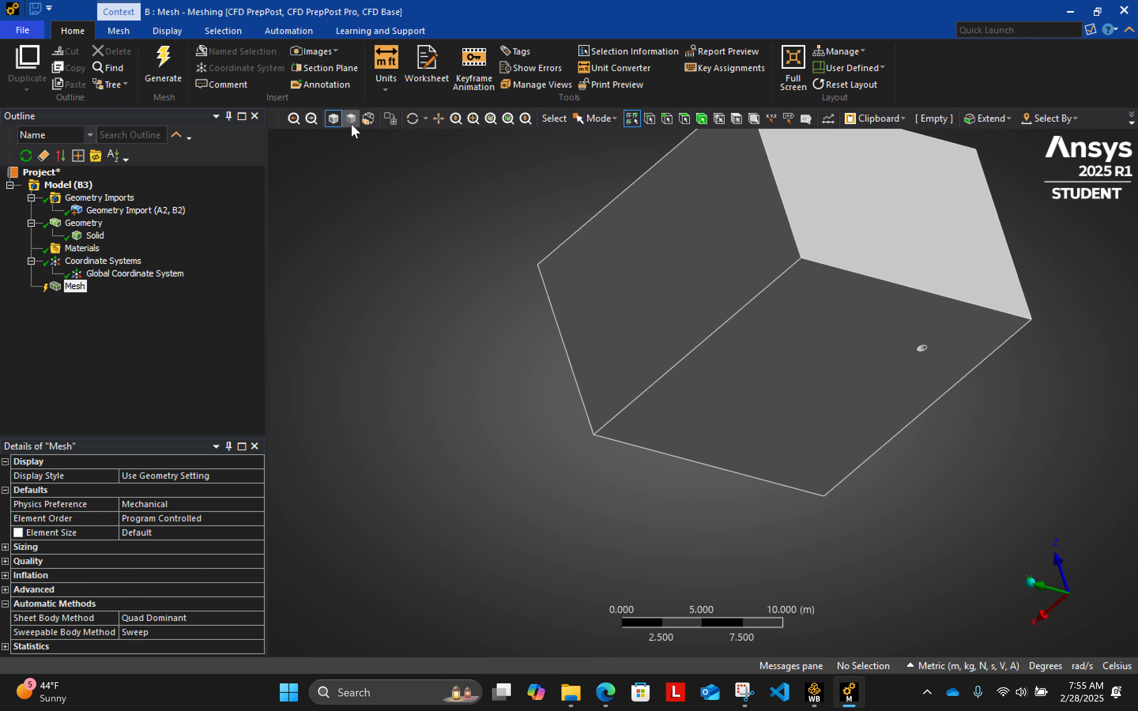
left_click(137, 507)
left_click(257, 504)
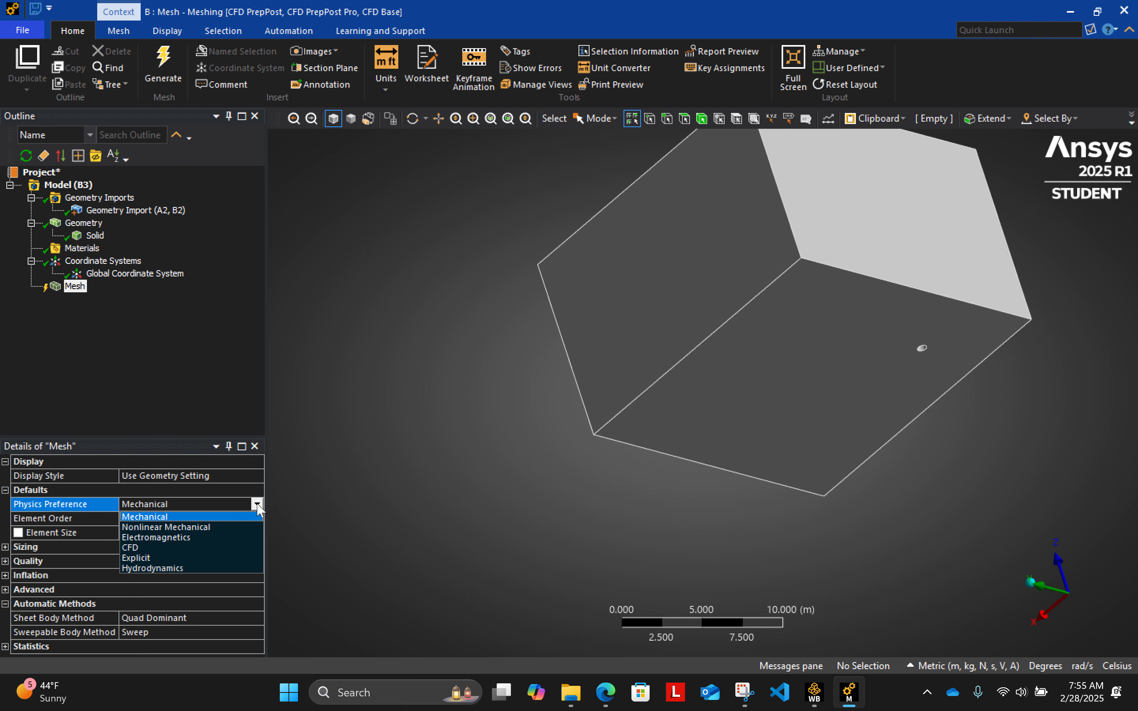
left_click(213, 546)
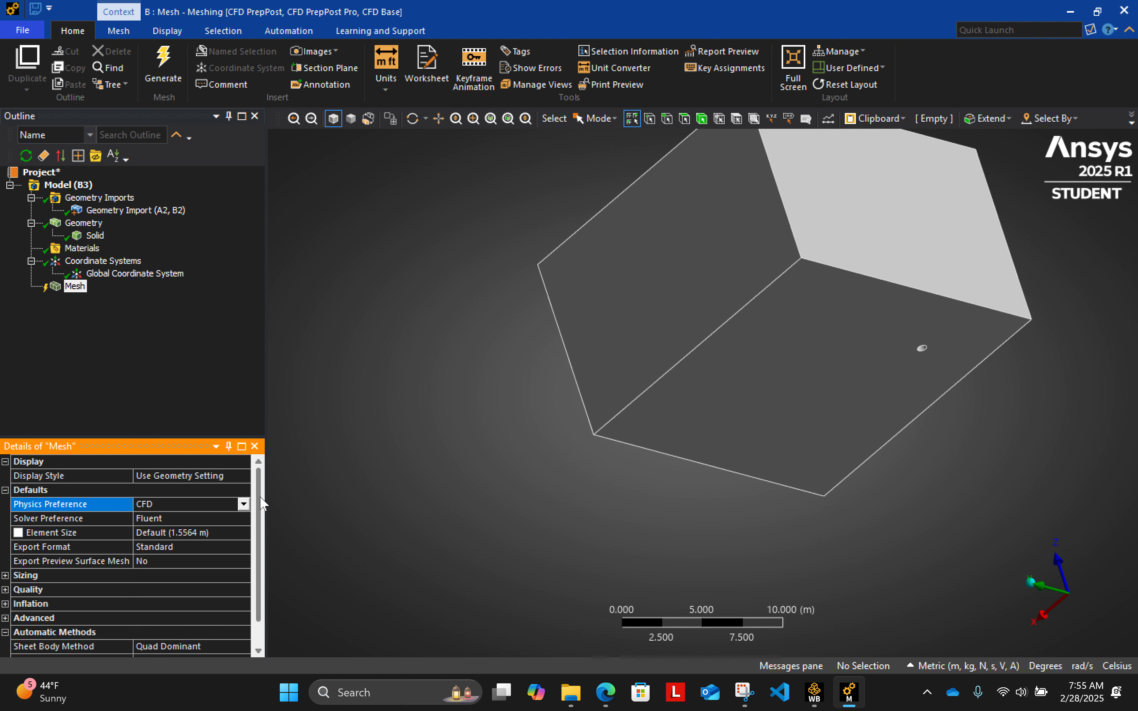
left_click_drag(260, 502, 259, 521)
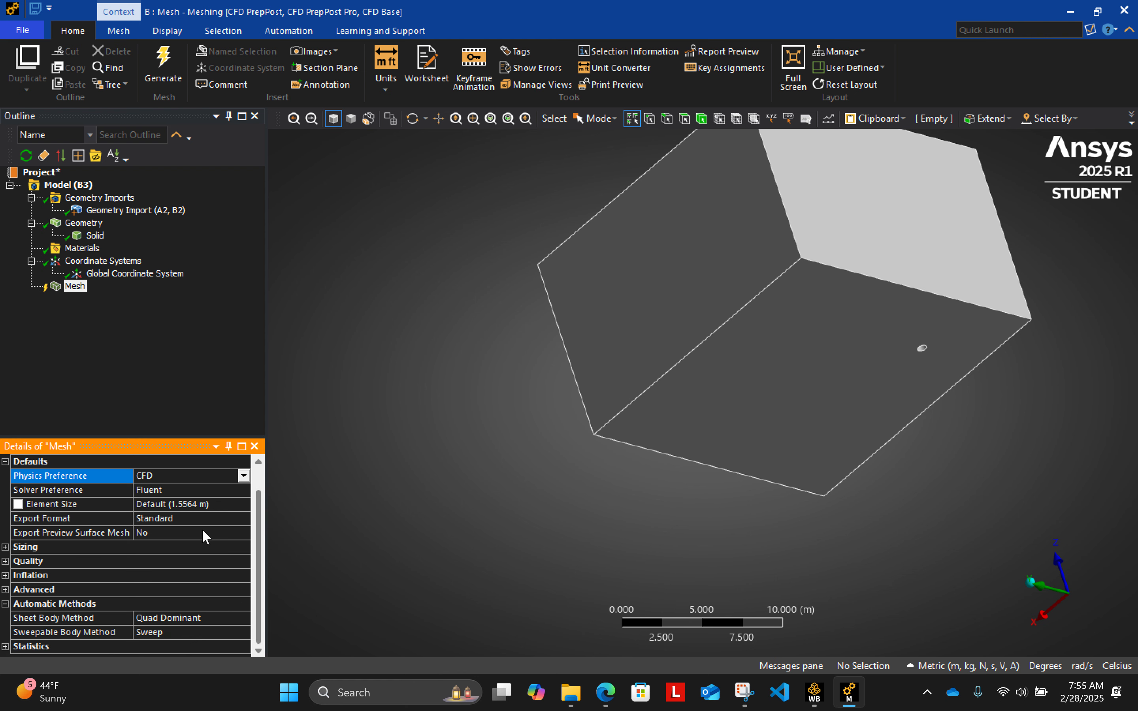
- Set the global mesh element size to 0.5 m
left_click(186, 506)
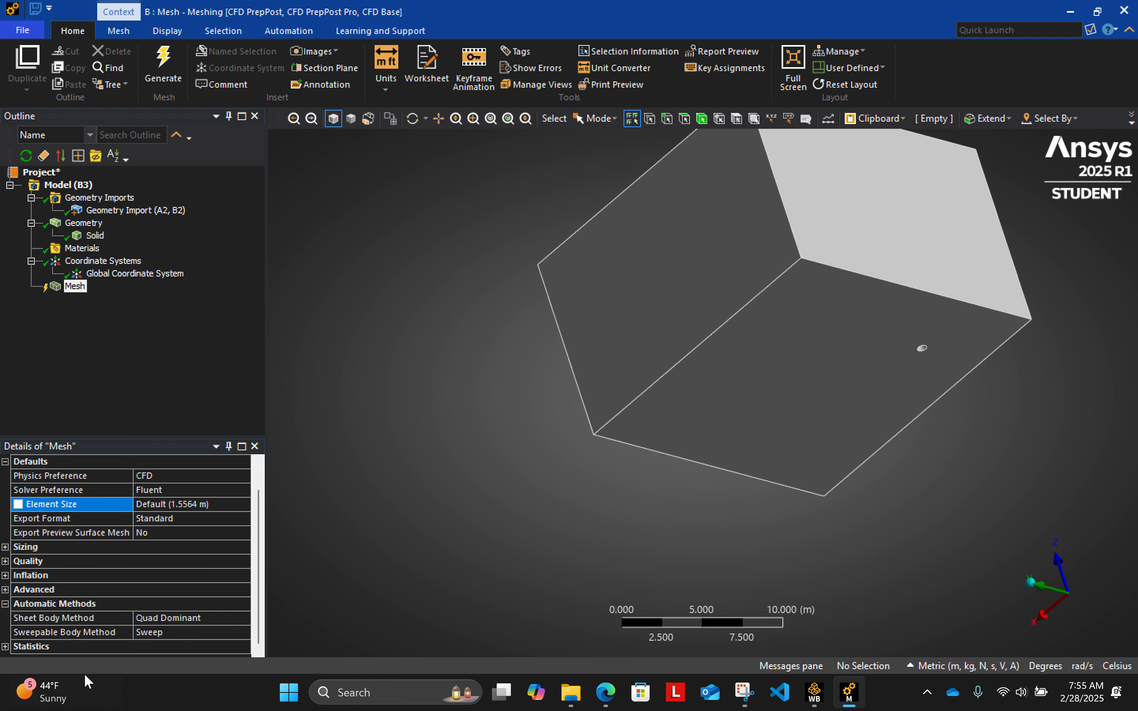
left_click(220, 504)
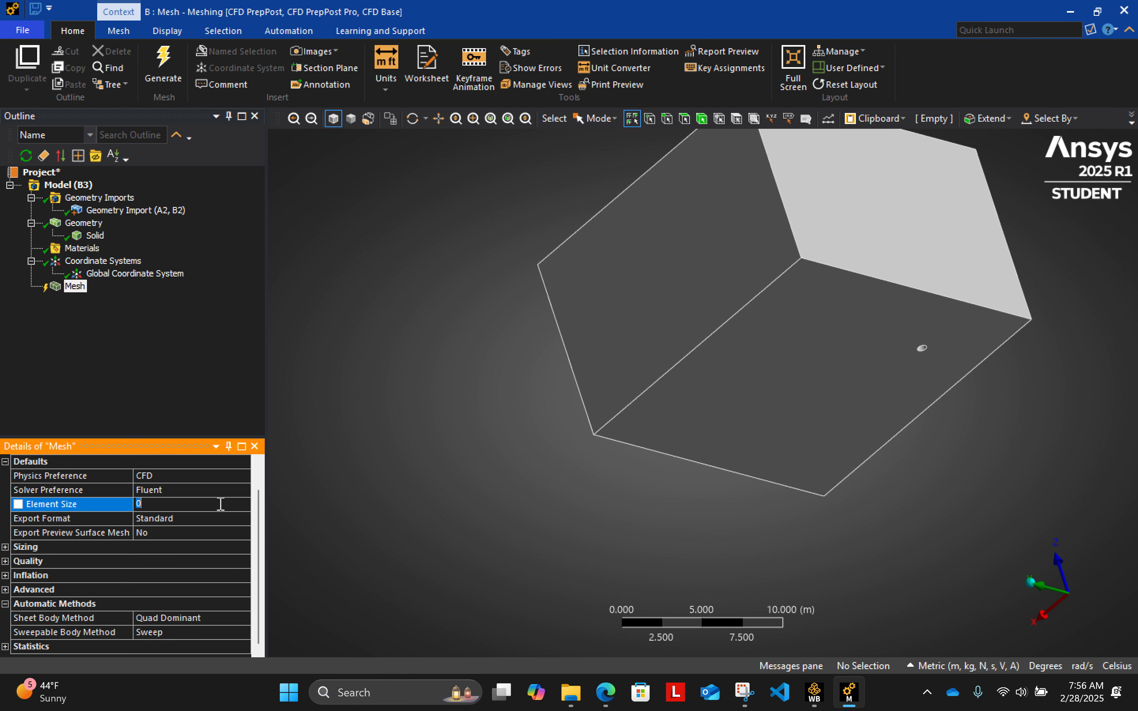
type("0.5")
left_click(144, 353)
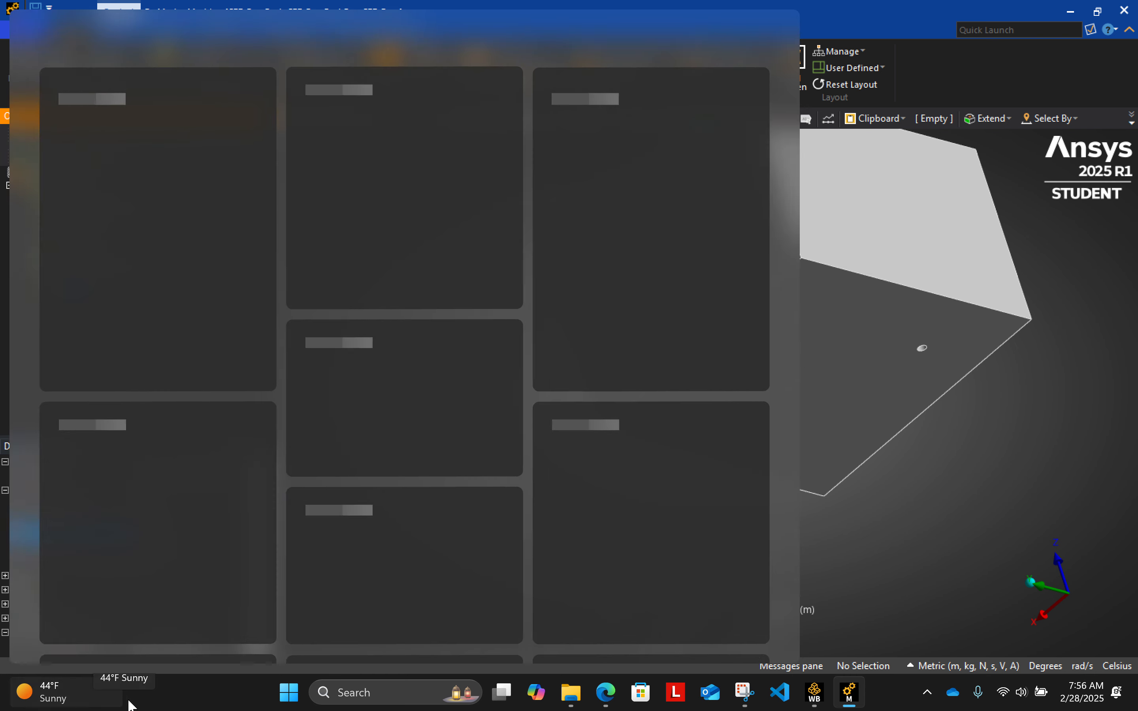
left_click(1046, 456)
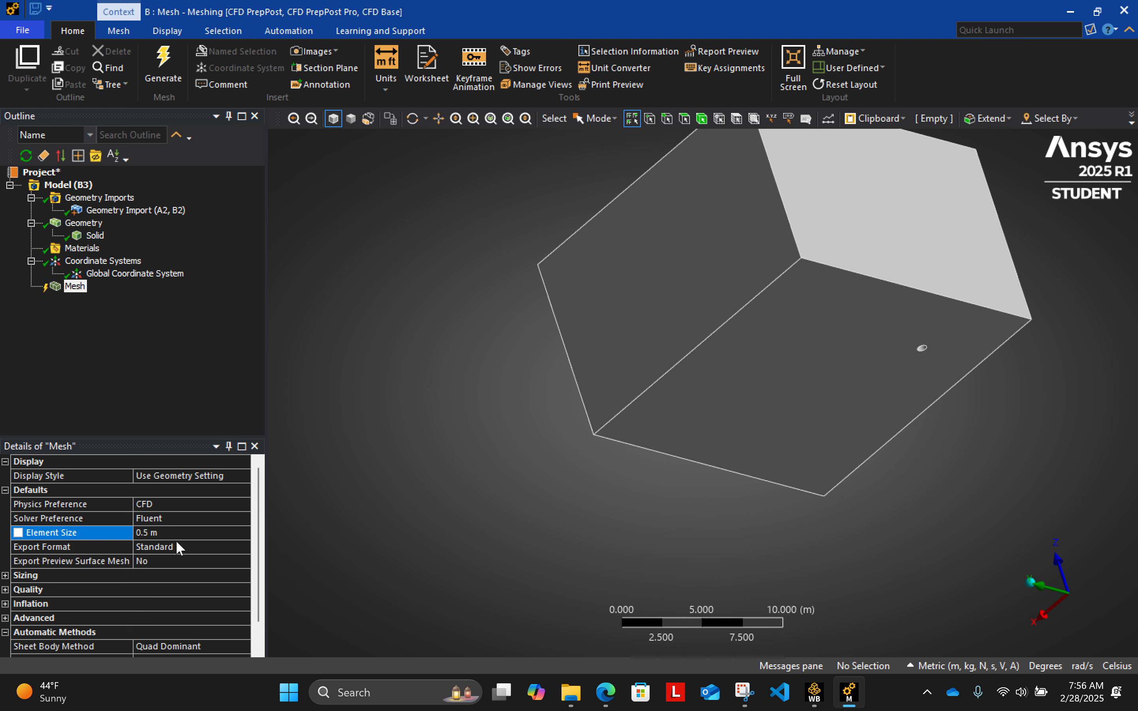
- Review the mesh's export format options and expand its sizing and quality settings
left_click_drag(261, 489, 261, 513)
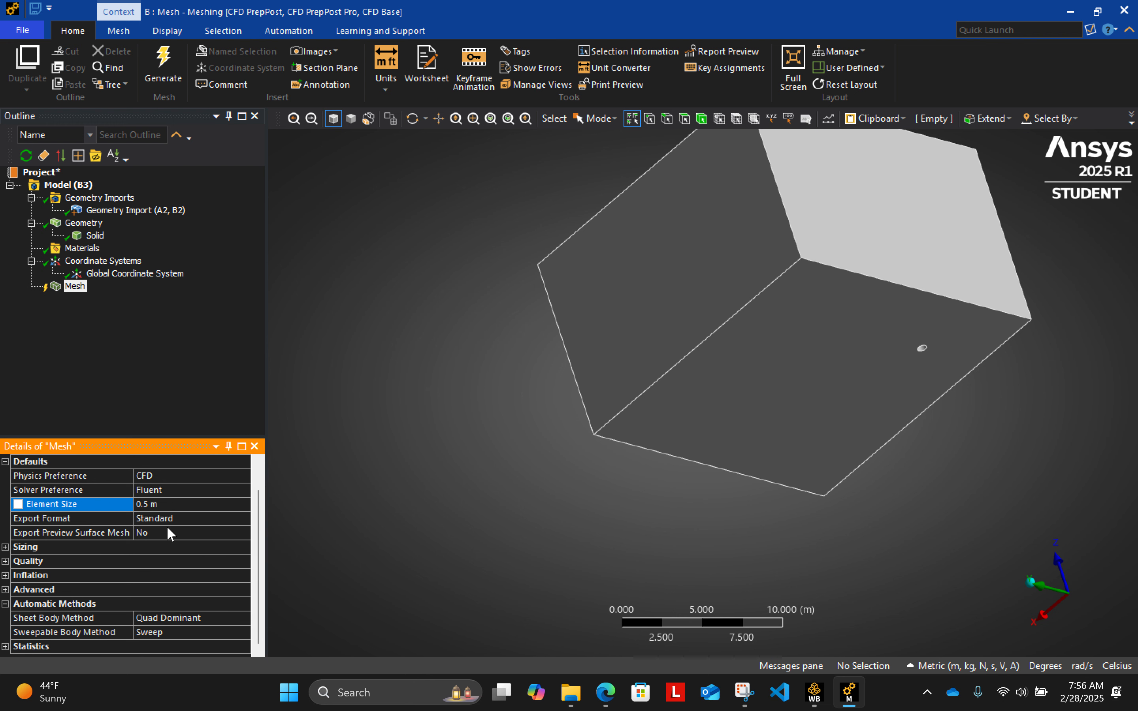
left_click(197, 518)
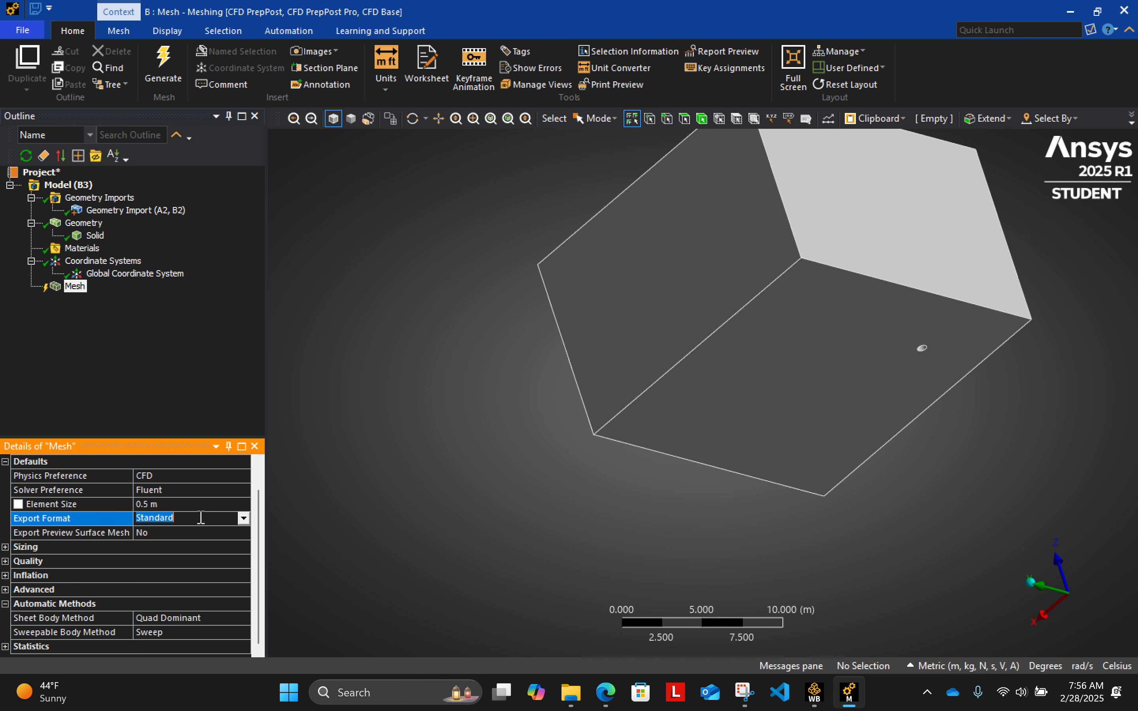
left_click(243, 519)
left_click(243, 519)
left_click(243, 519)
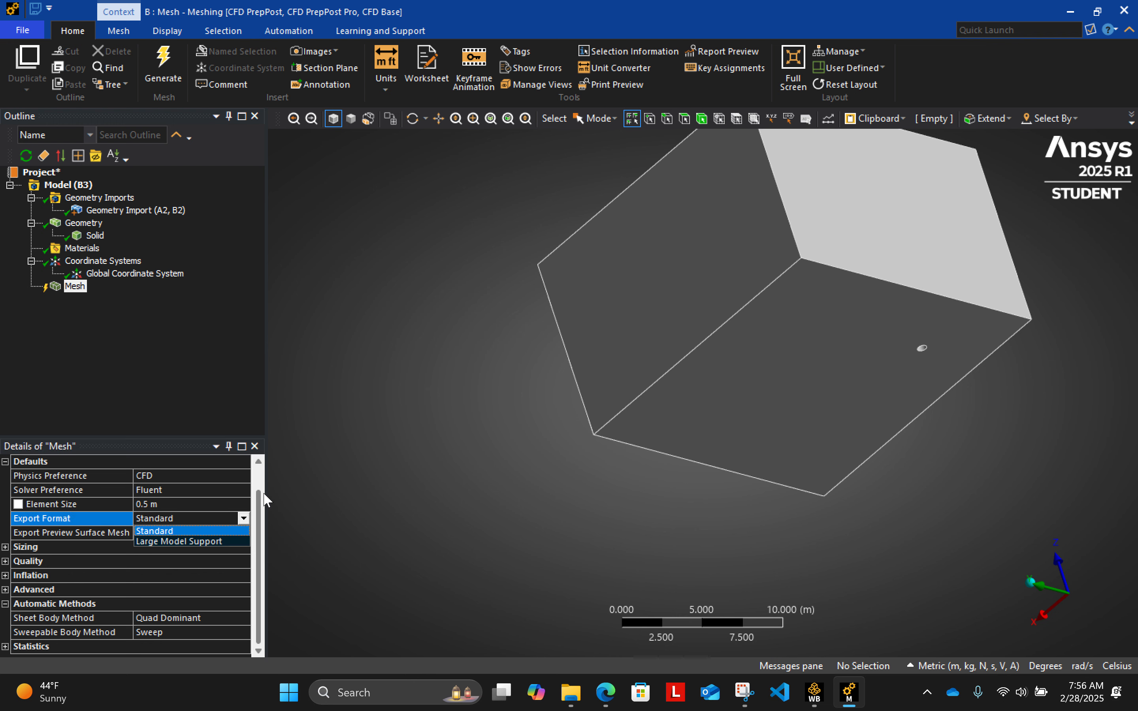
left_click(284, 499)
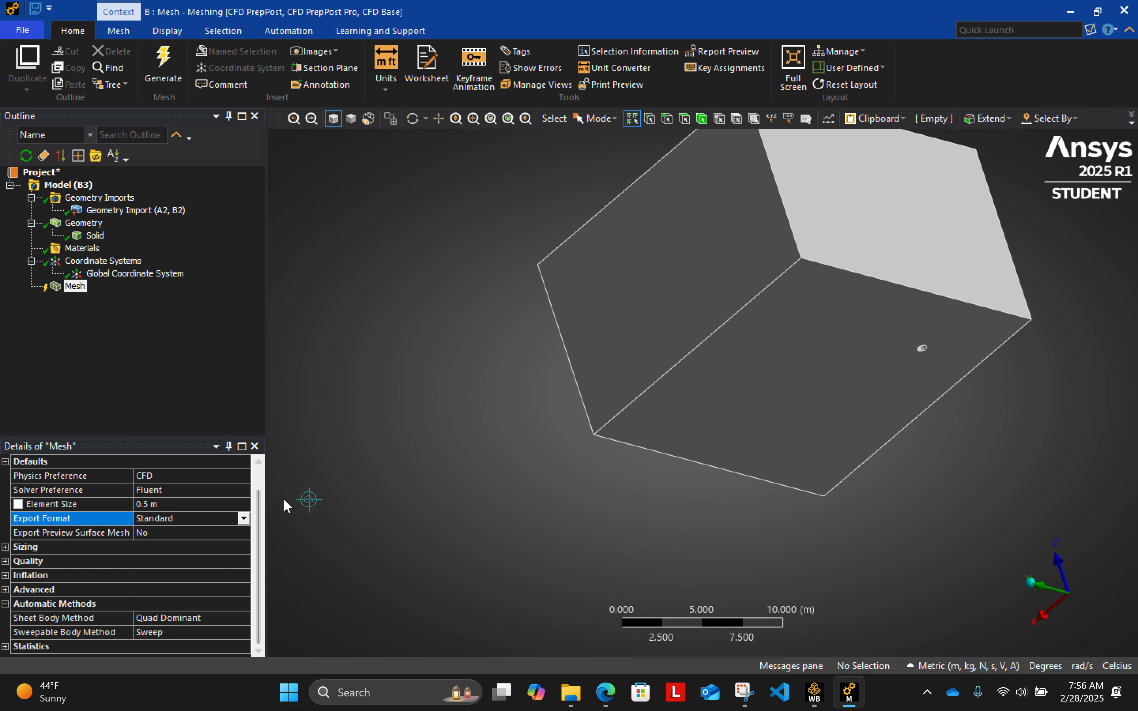
left_click(4, 548)
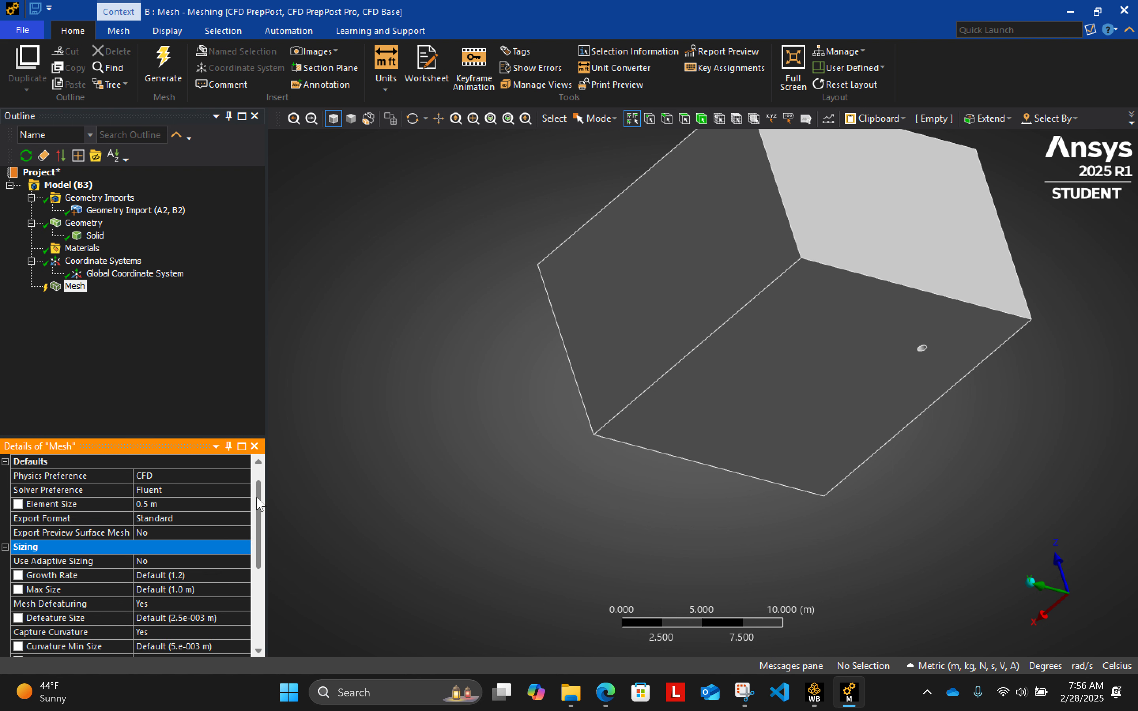
left_click_drag(258, 499, 264, 522)
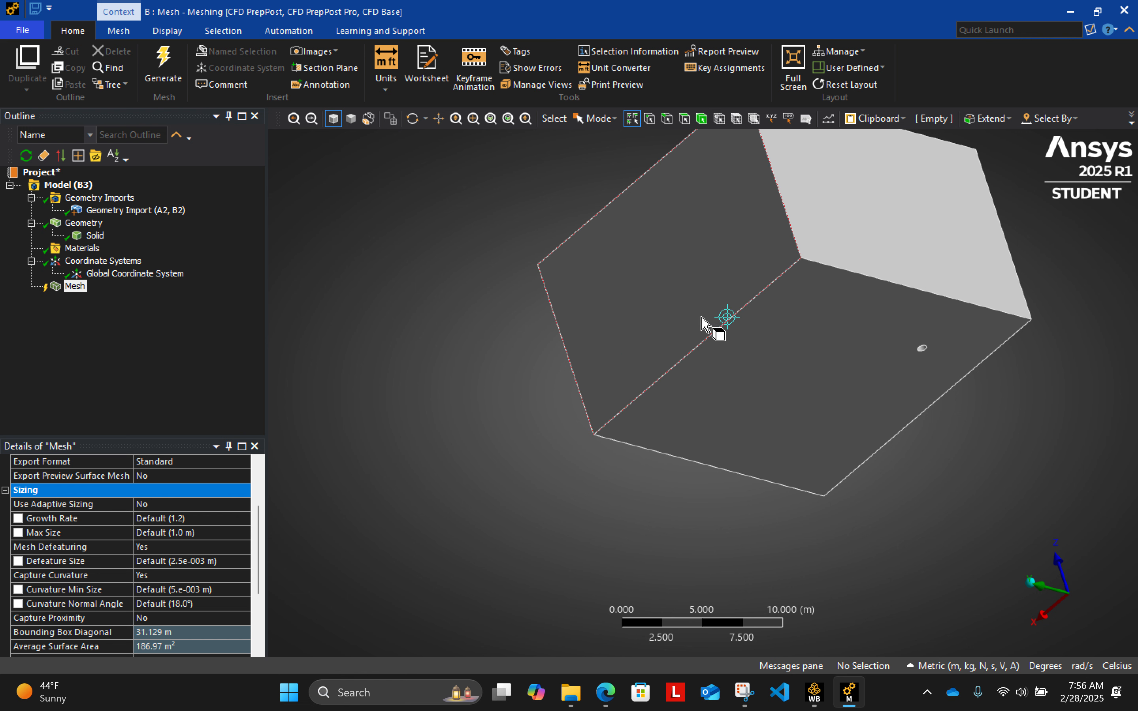
left_click_drag(260, 513, 267, 570)
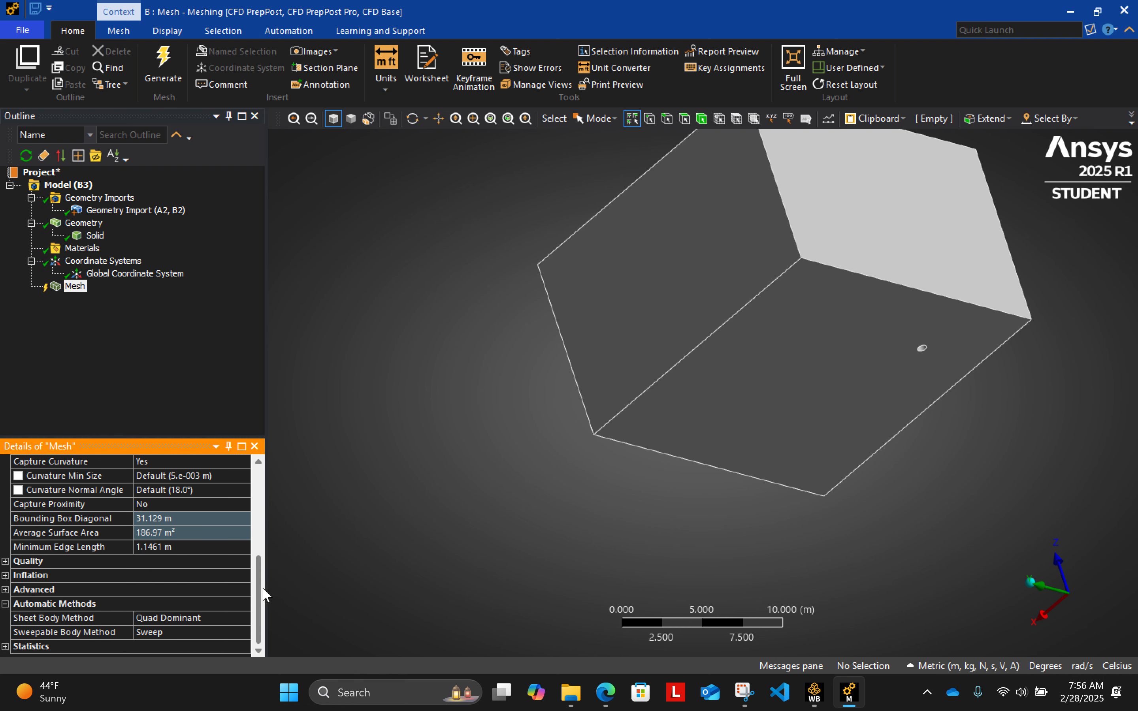
left_click(7, 563)
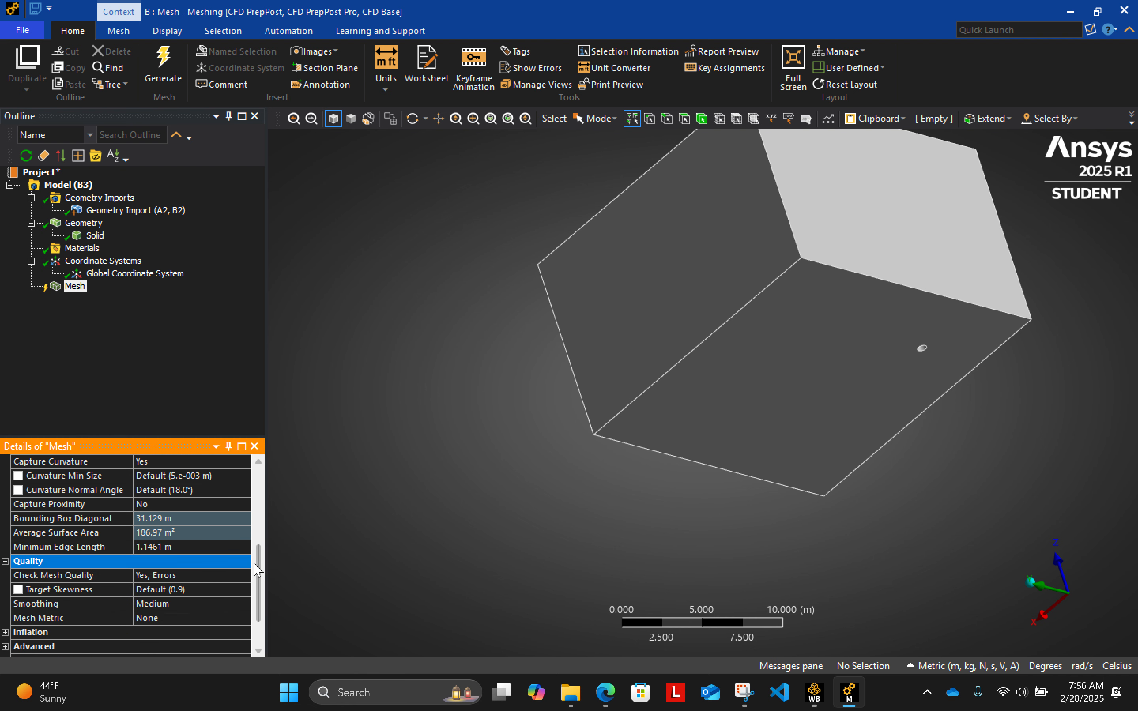
left_click_drag(260, 561, 259, 593)
- Examine the mesh's inflation and advanced settings, including the CPU count entry, and expand its statistics
left_click(5, 575)
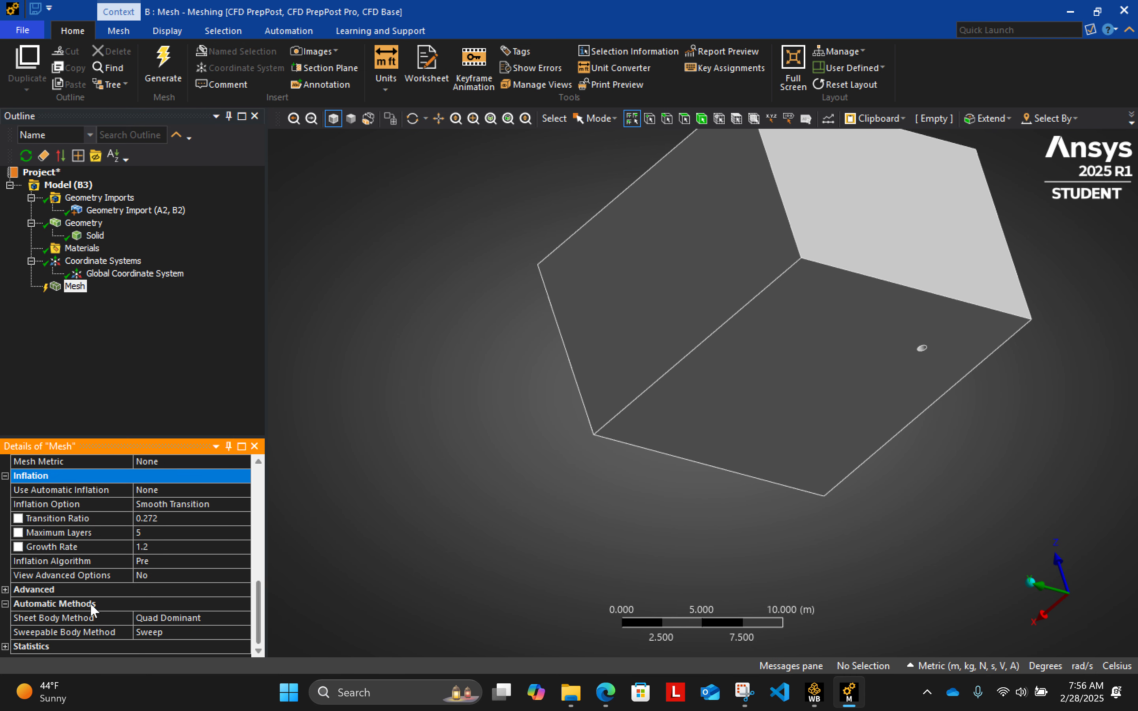
left_click(5, 590)
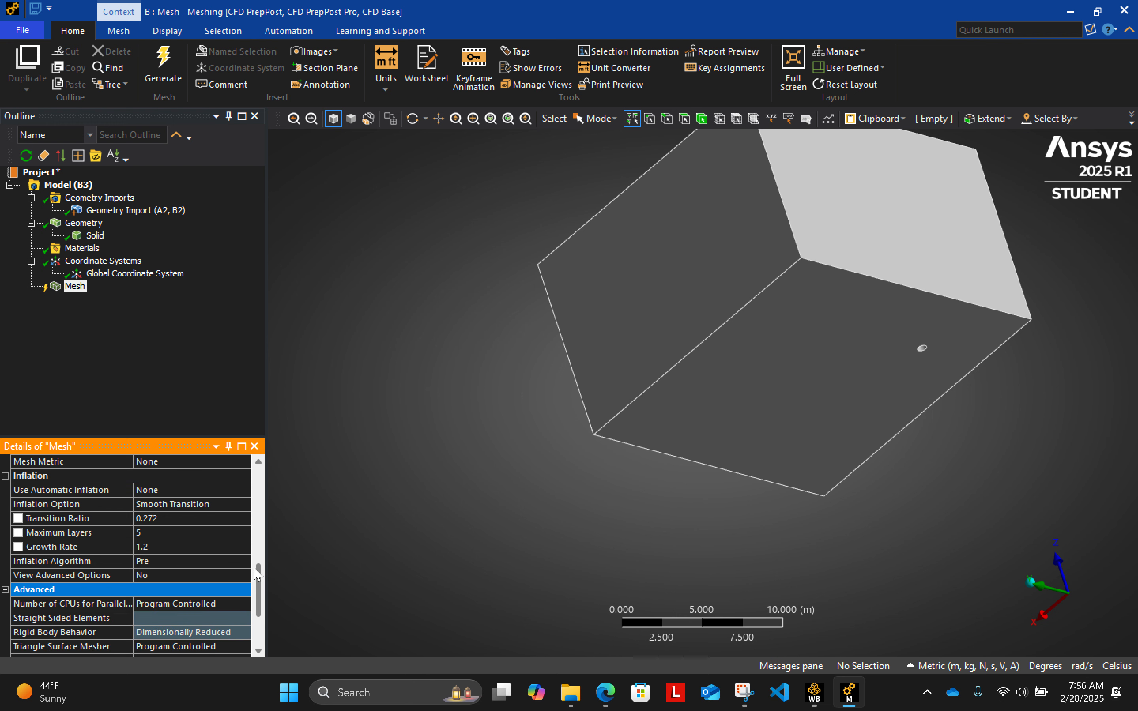
left_click_drag(259, 576, 264, 607)
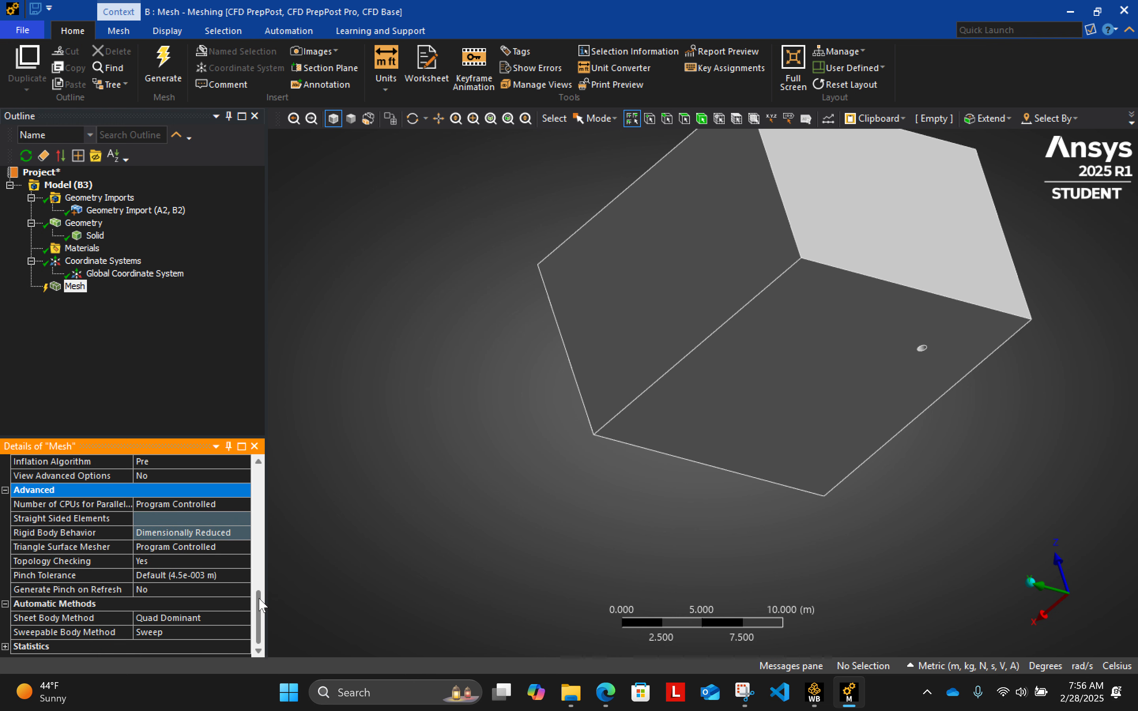
left_click(184, 506)
left_click(355, 497)
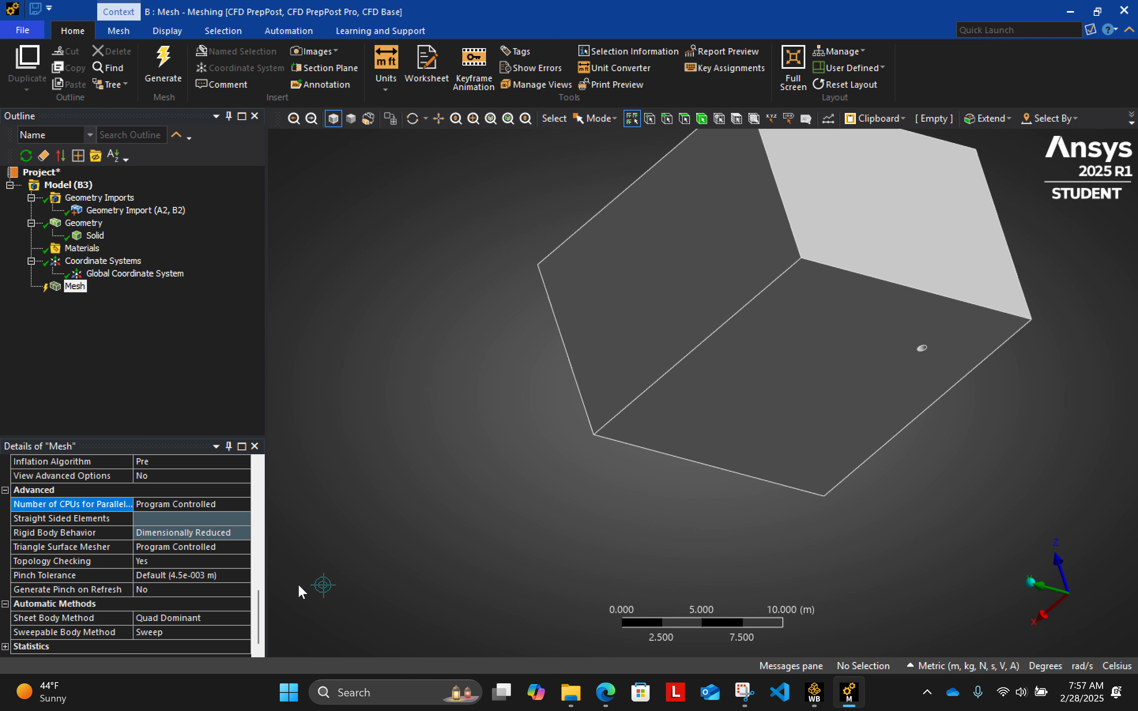
left_click(258, 605)
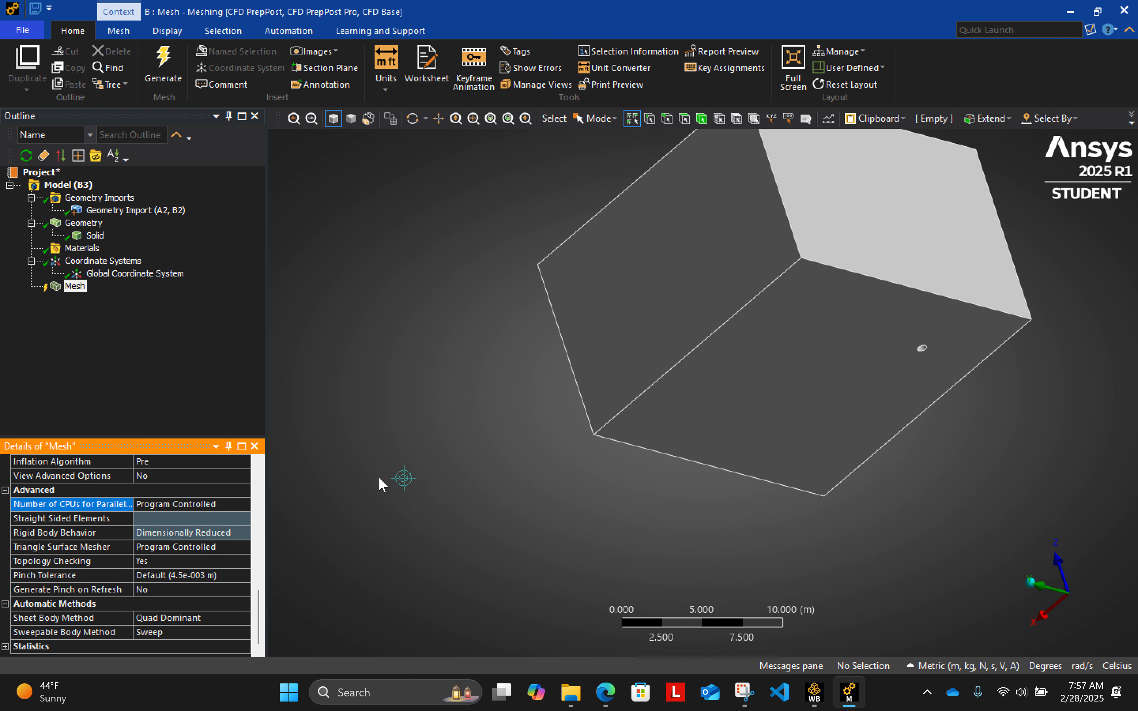
left_click(6, 646)
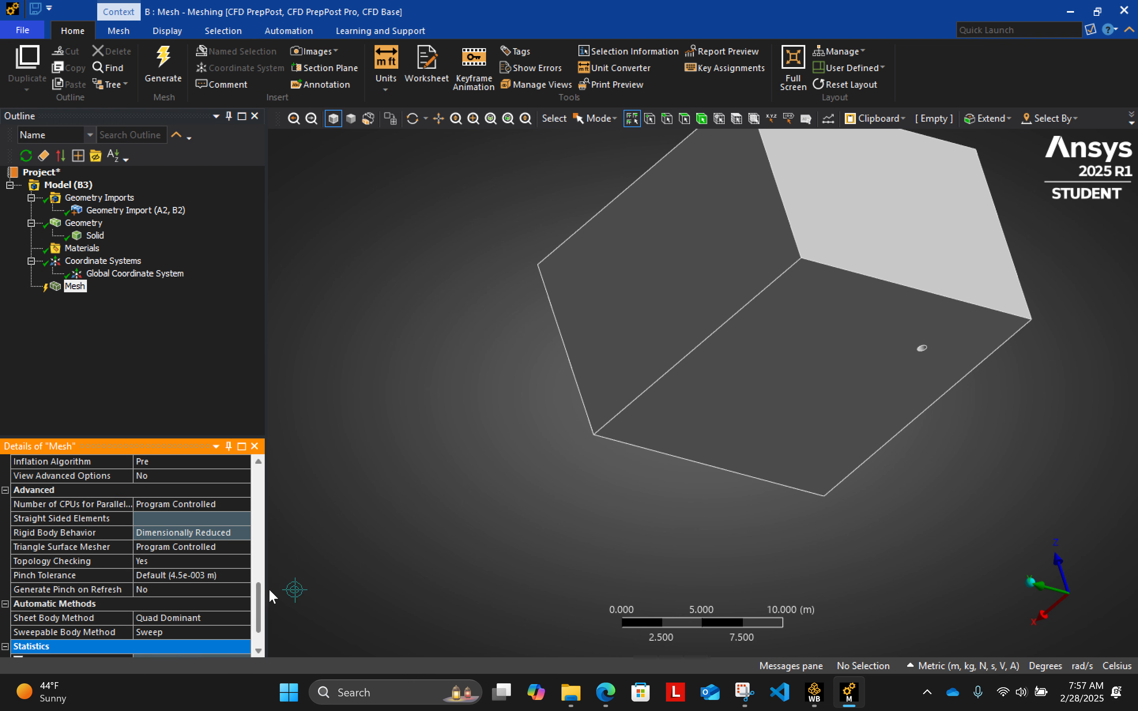
scroll(258, 633, "down", 1)
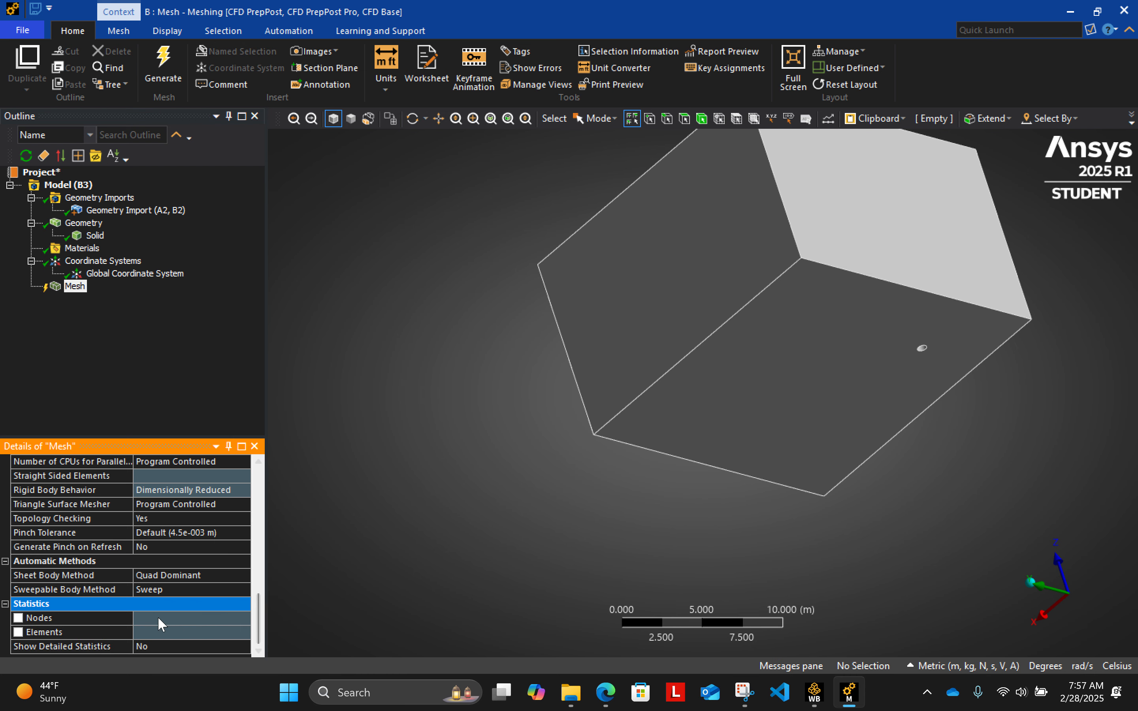
- Insert a method control into the mesh and scope it to the box body
middle_click_drag(911, 425, 874, 478)
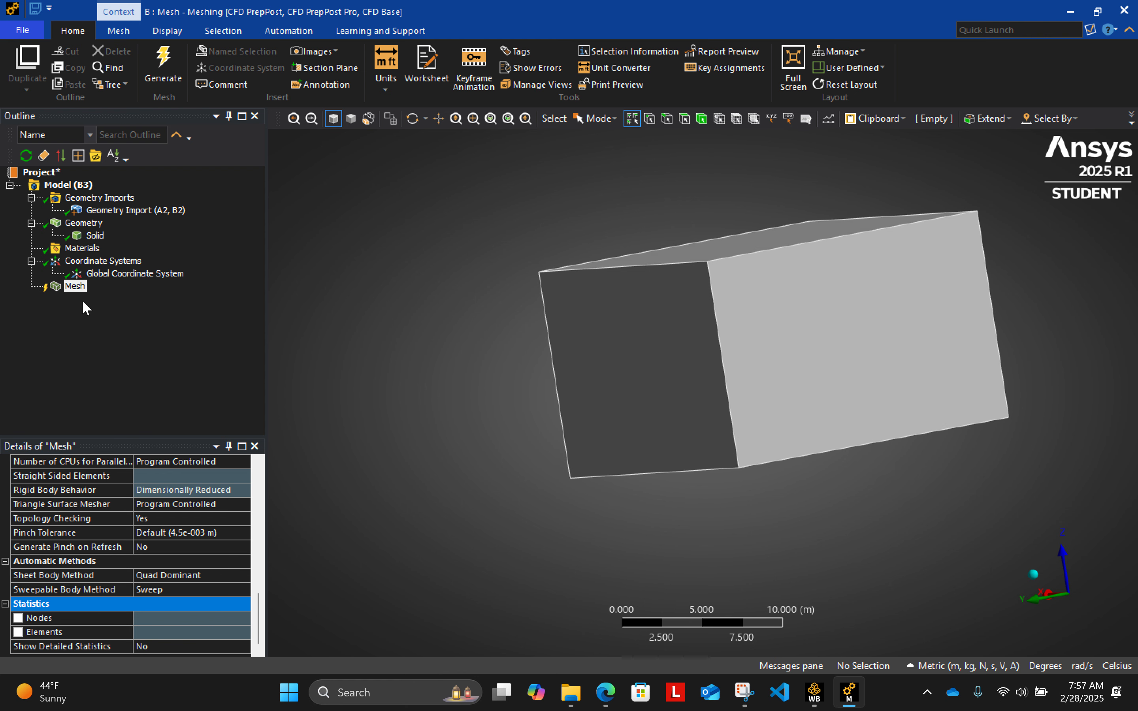
right_click(71, 288)
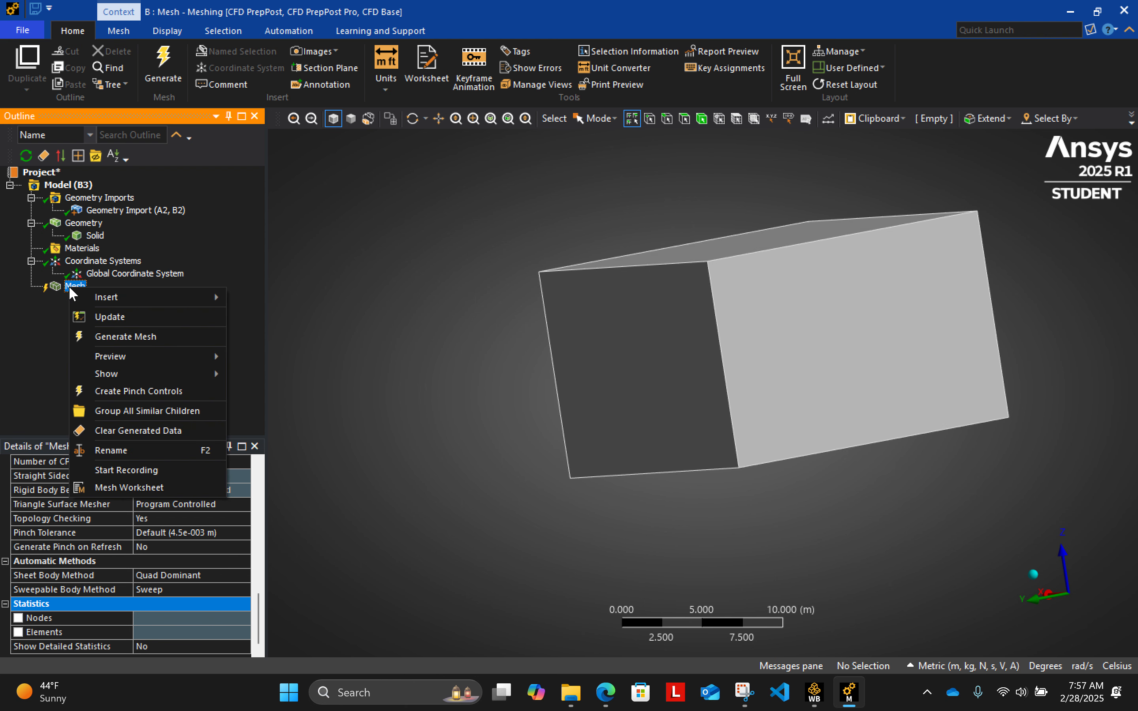
mouse_move(97, 300)
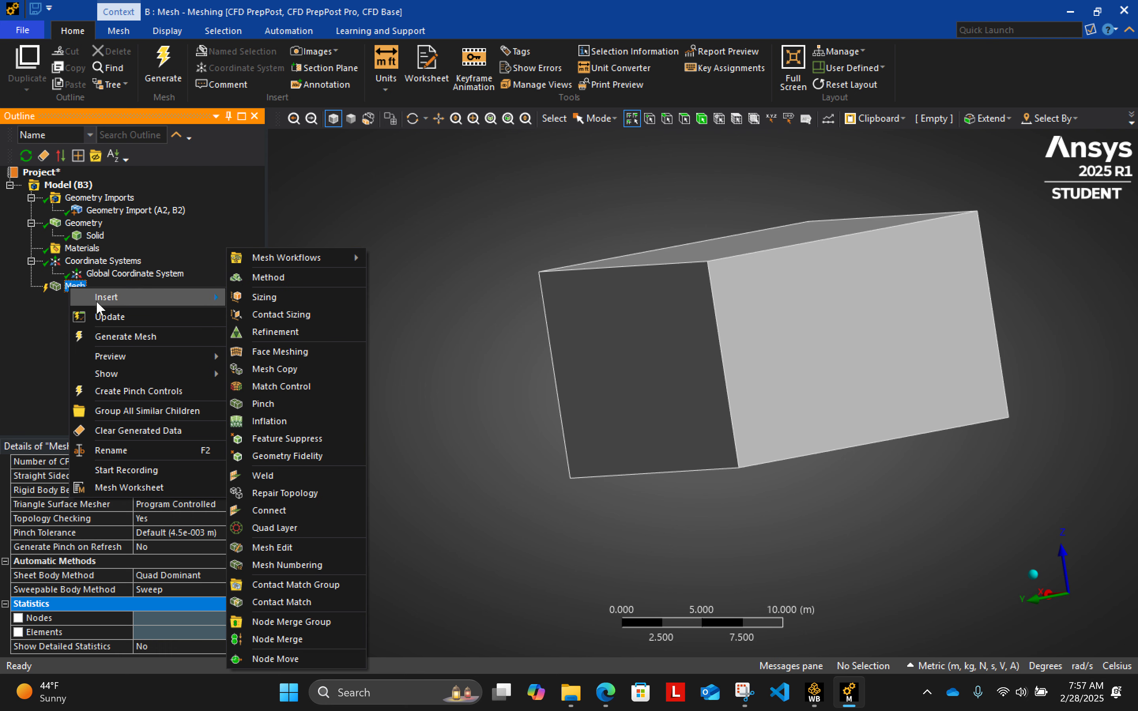
left_click(348, 272)
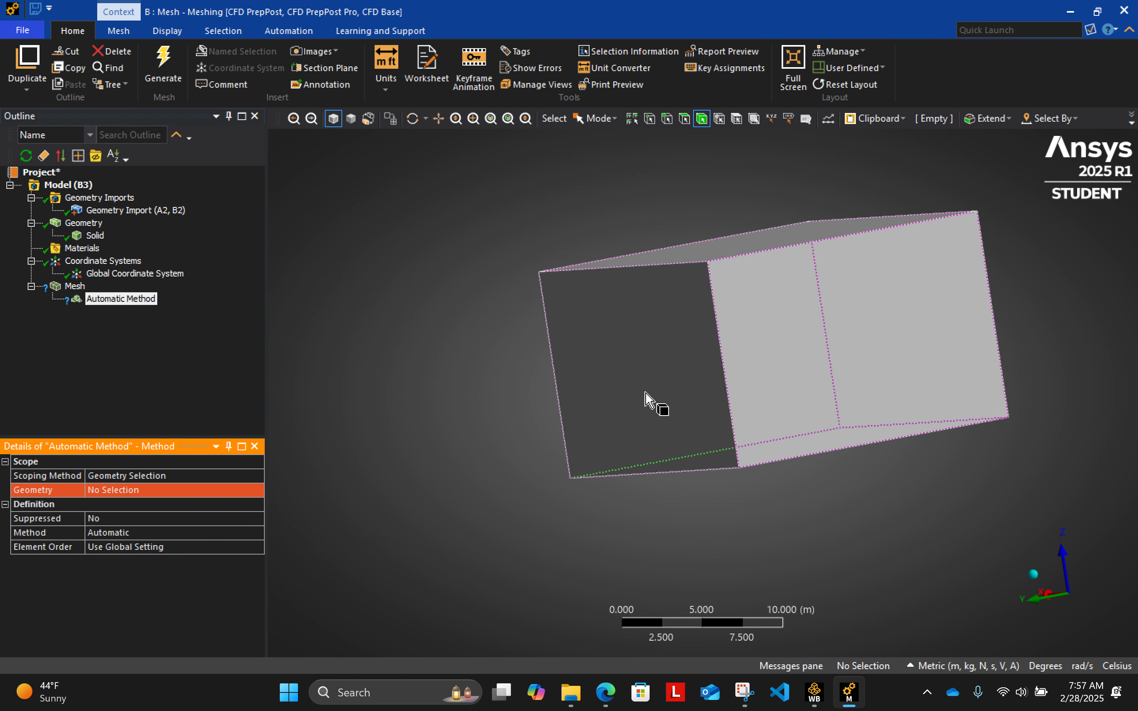
left_click(788, 347)
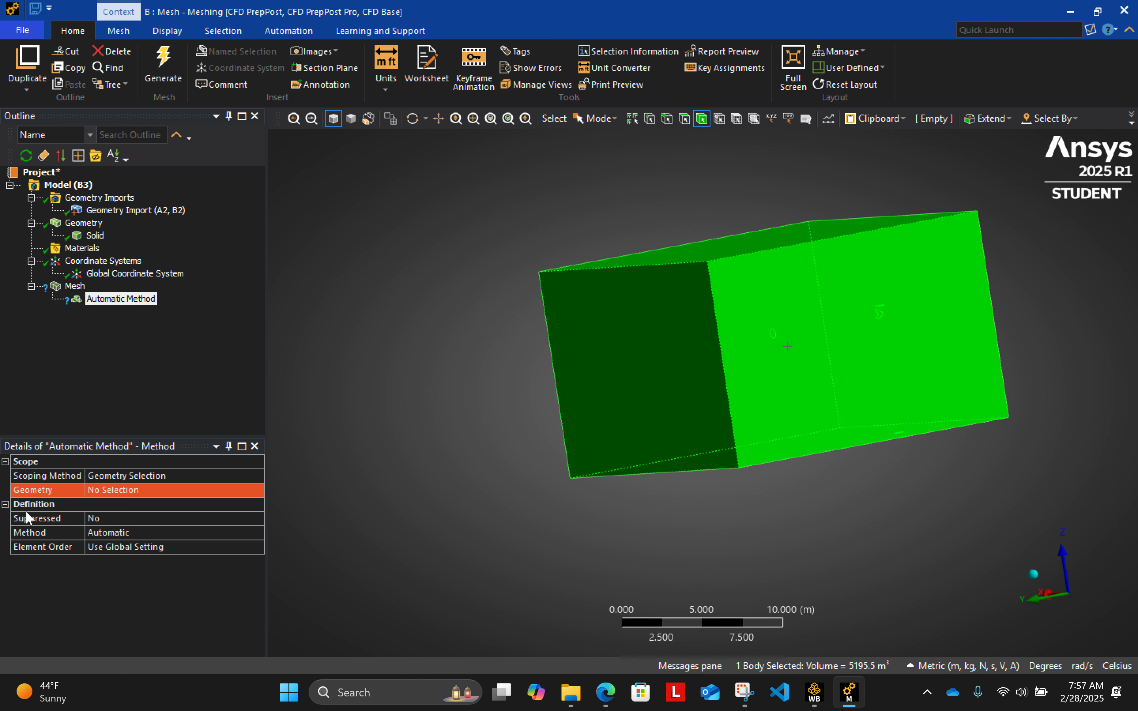
left_click(118, 490)
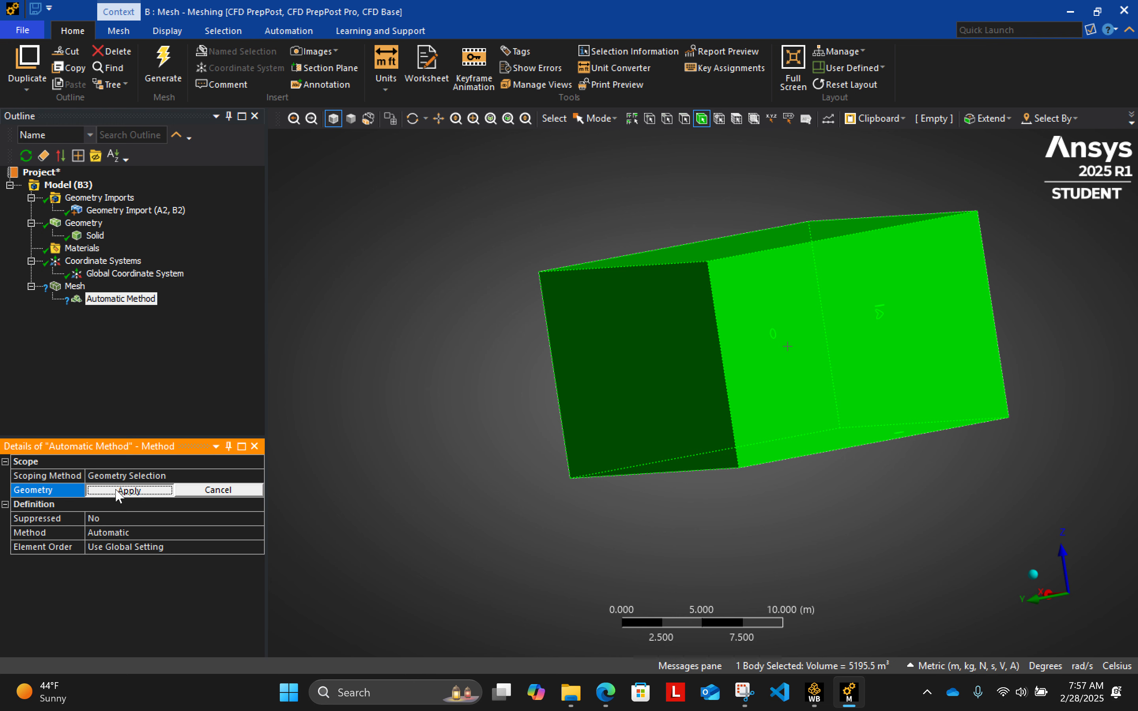
left_click(119, 491)
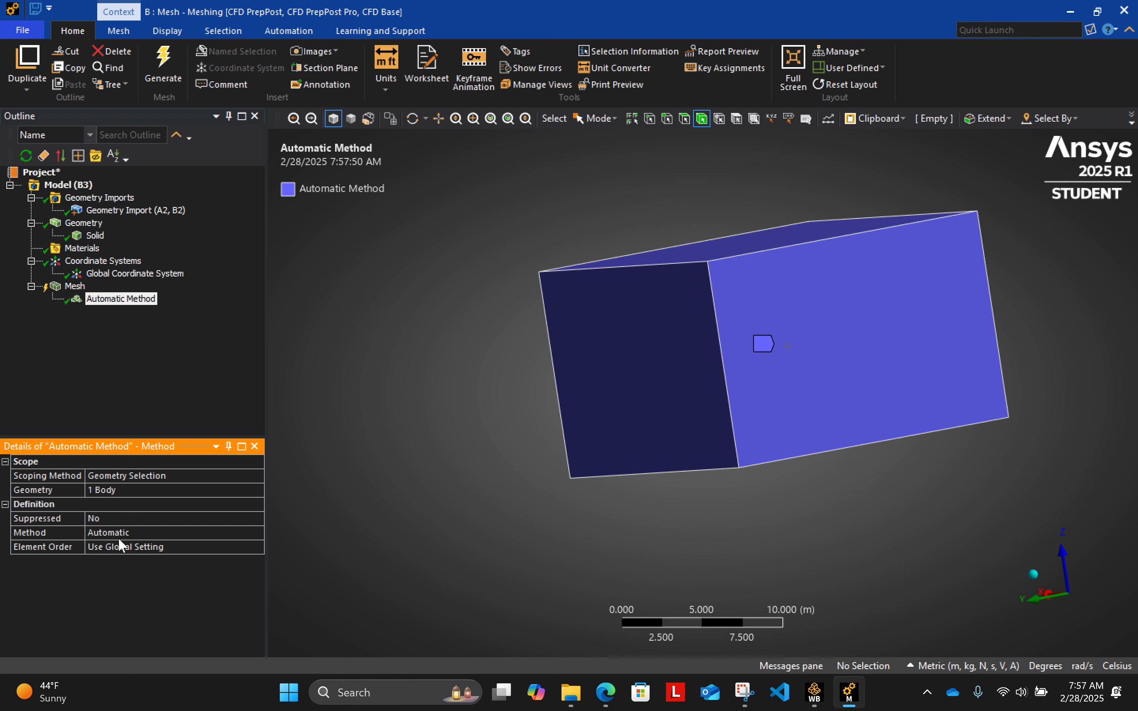
- Set the box body's meshing method to Tetrahedrons
left_click(229, 537)
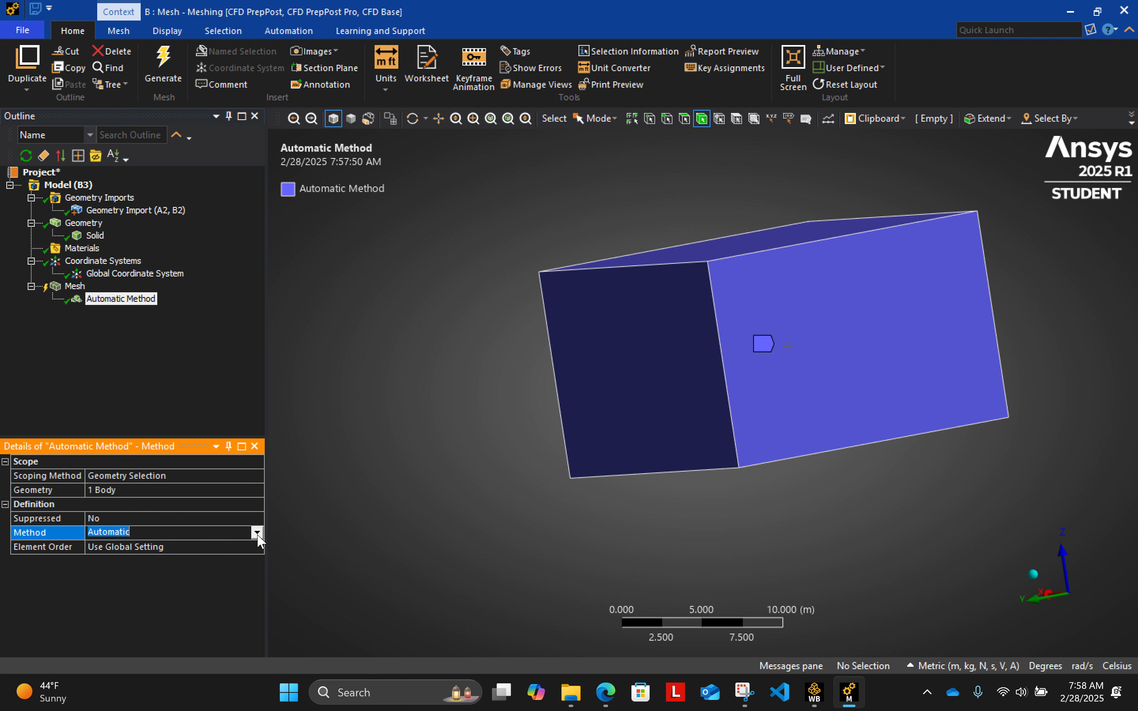
middle_click_drag(942, 487, 831, 419)
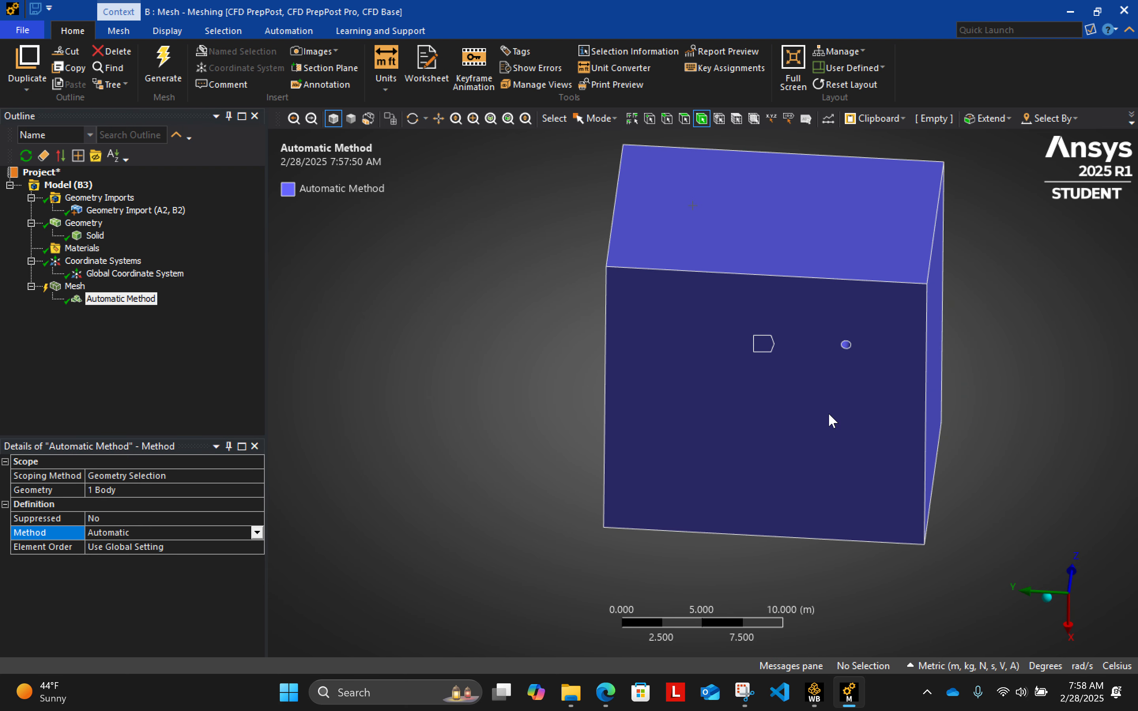
left_click(257, 533)
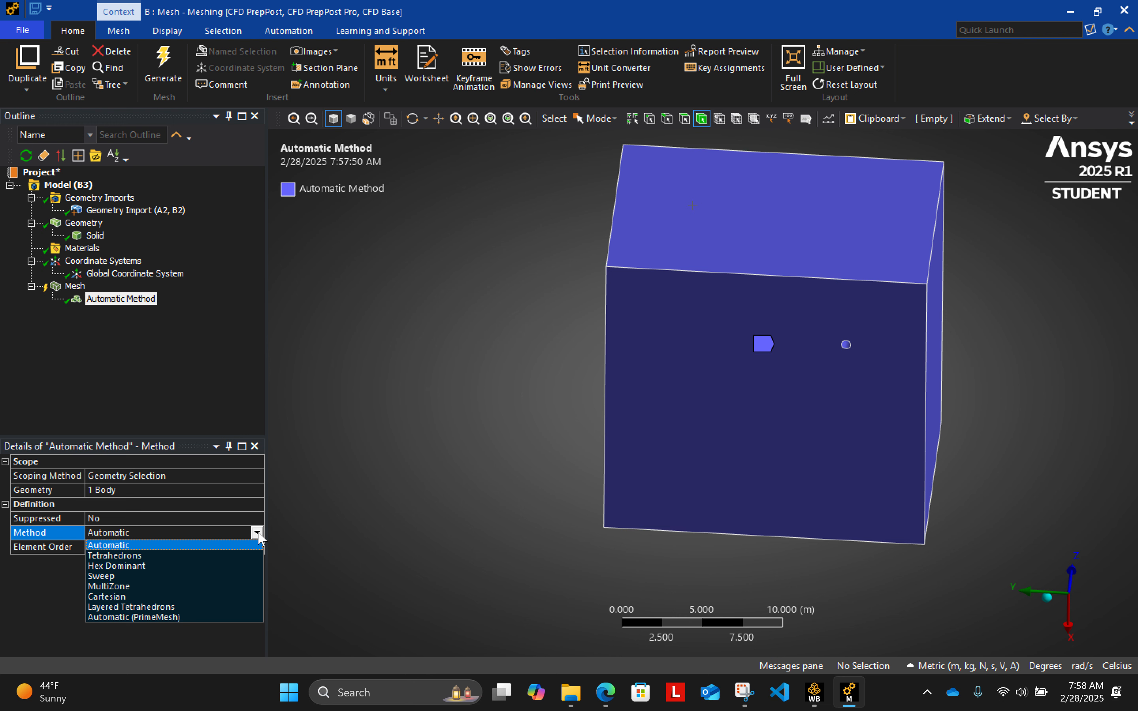
left_click(246, 558)
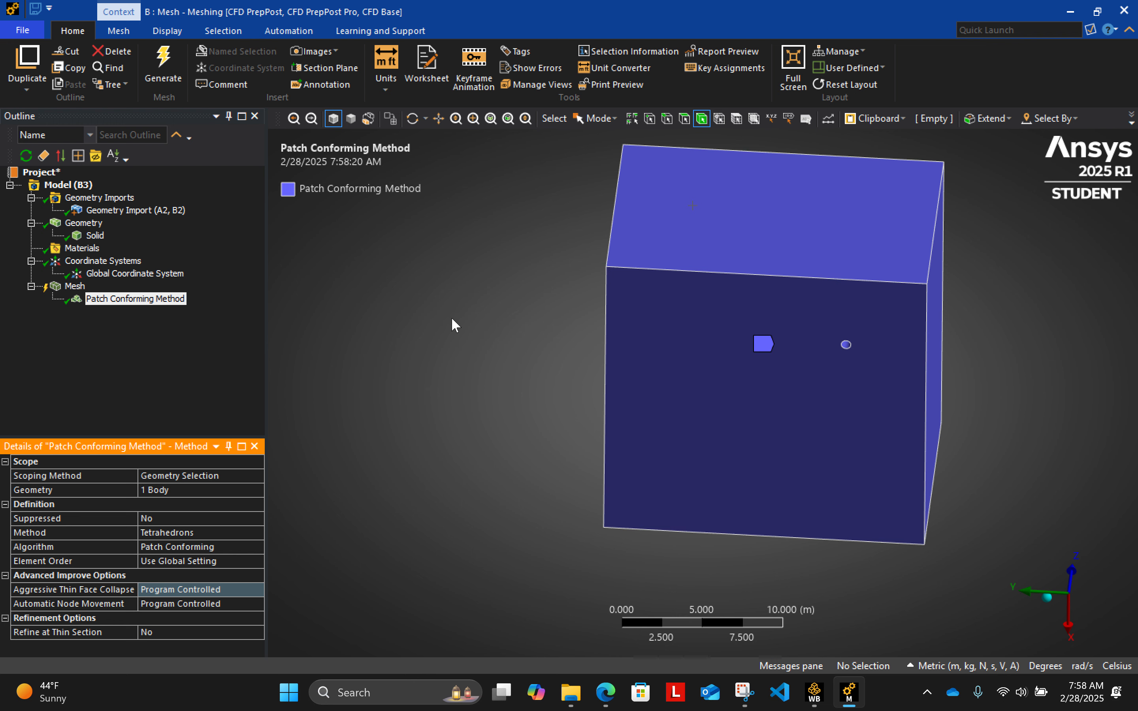
- Insert a sizing control into the mesh
scroll(859, 347, "up", 1)
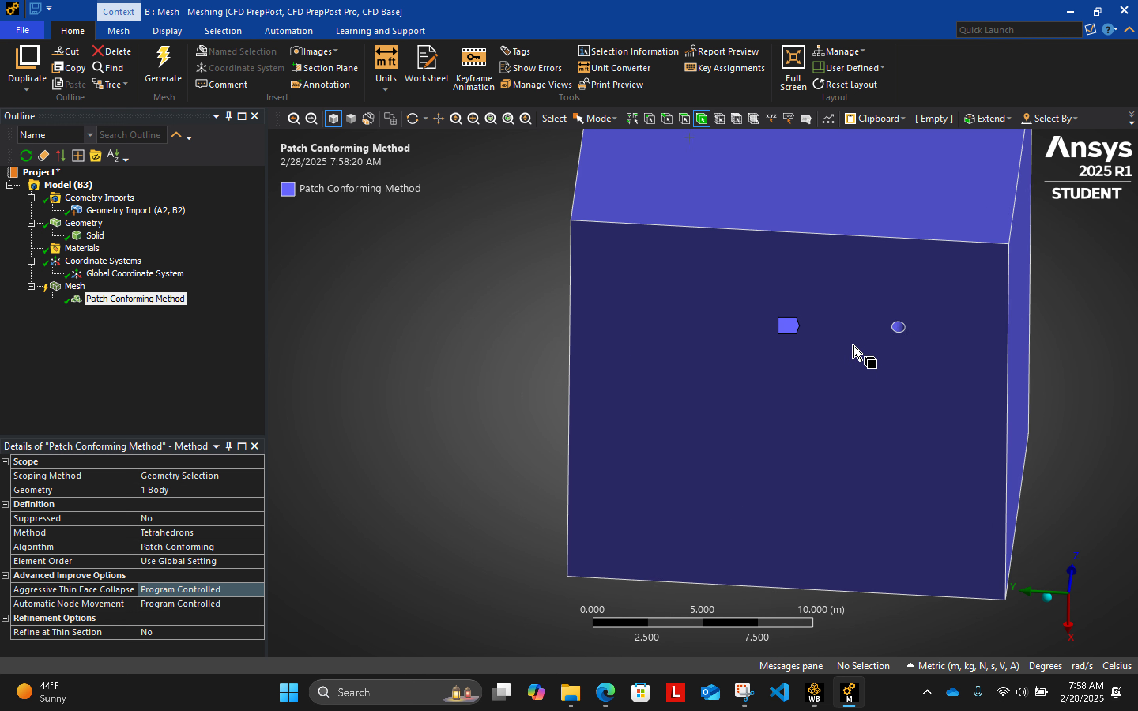
scroll(920, 310, "up", 2)
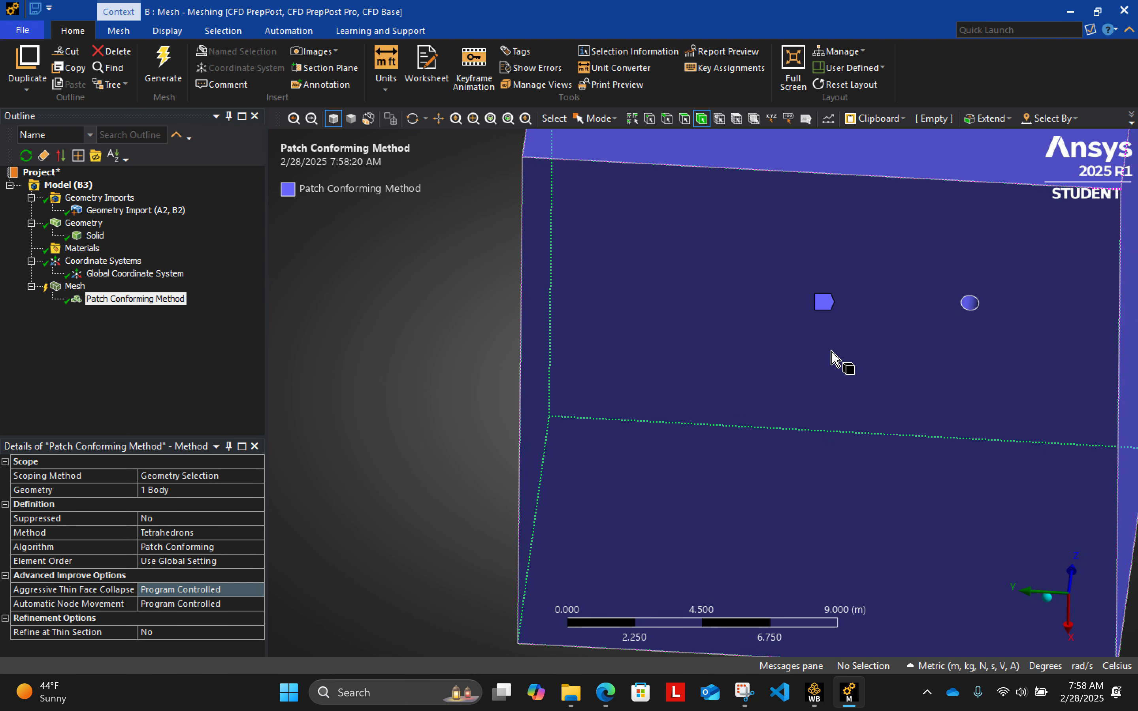
scroll(832, 358, "down", 3)
left_click(78, 287)
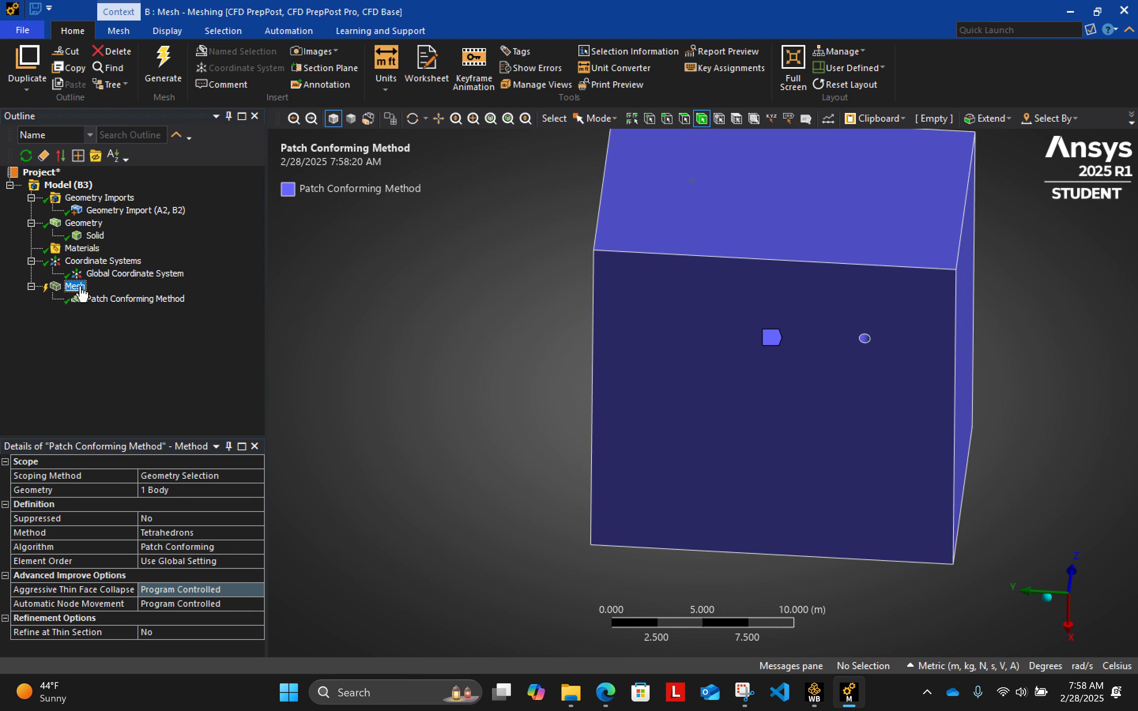
right_click(80, 290)
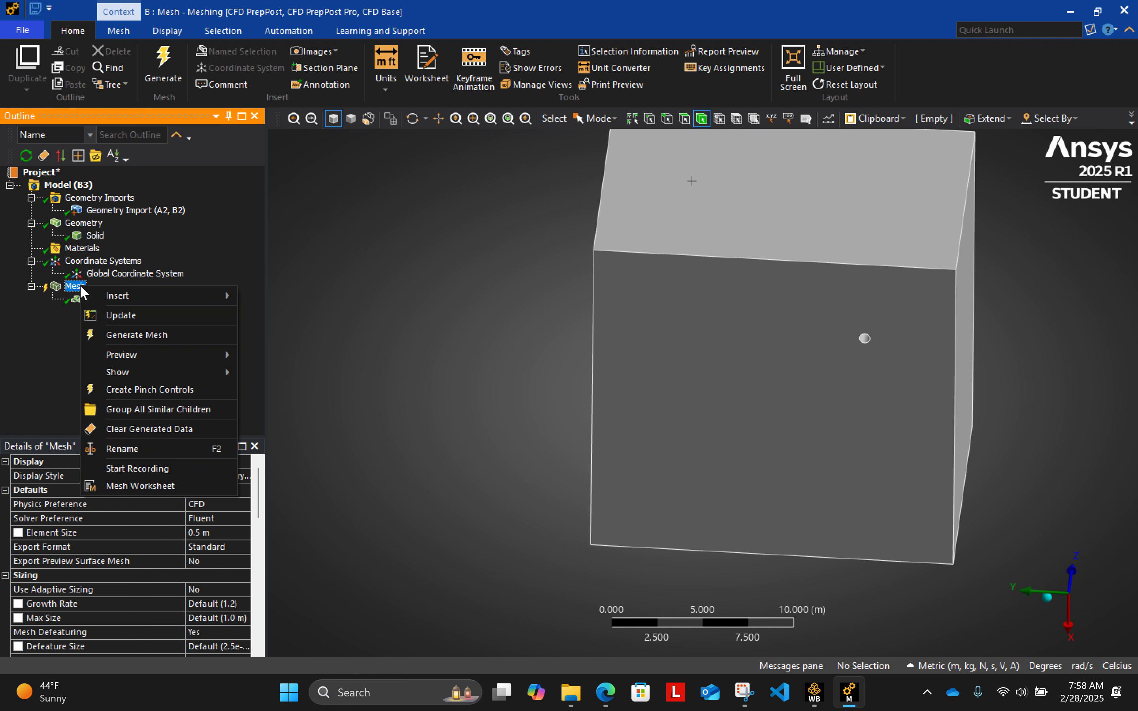
mouse_move(170, 292)
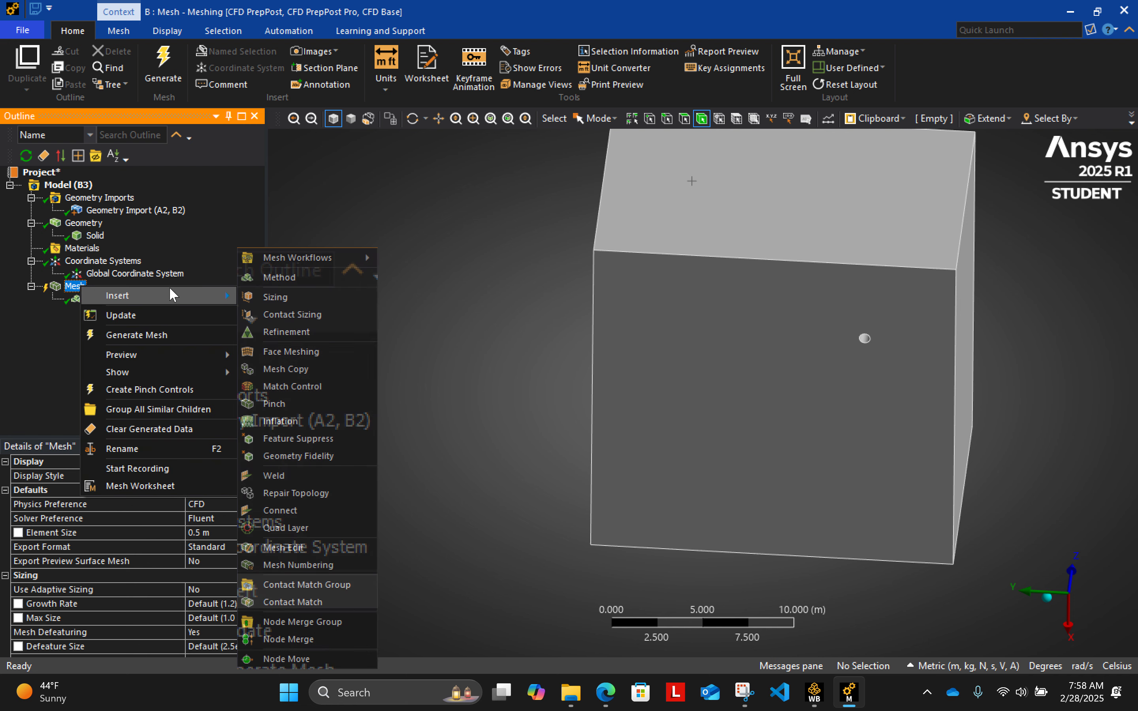
left_click(365, 296)
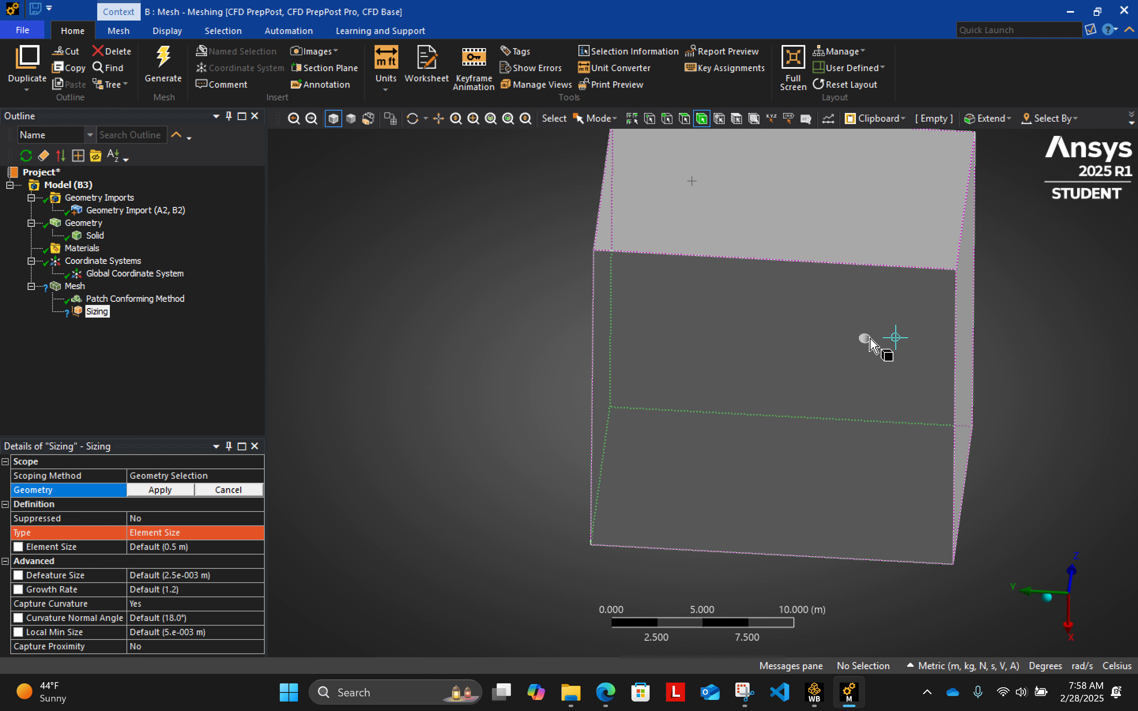
- Scope the sizing control to the two cylindrical faces of the pipe inside the box
left_click(685, 119)
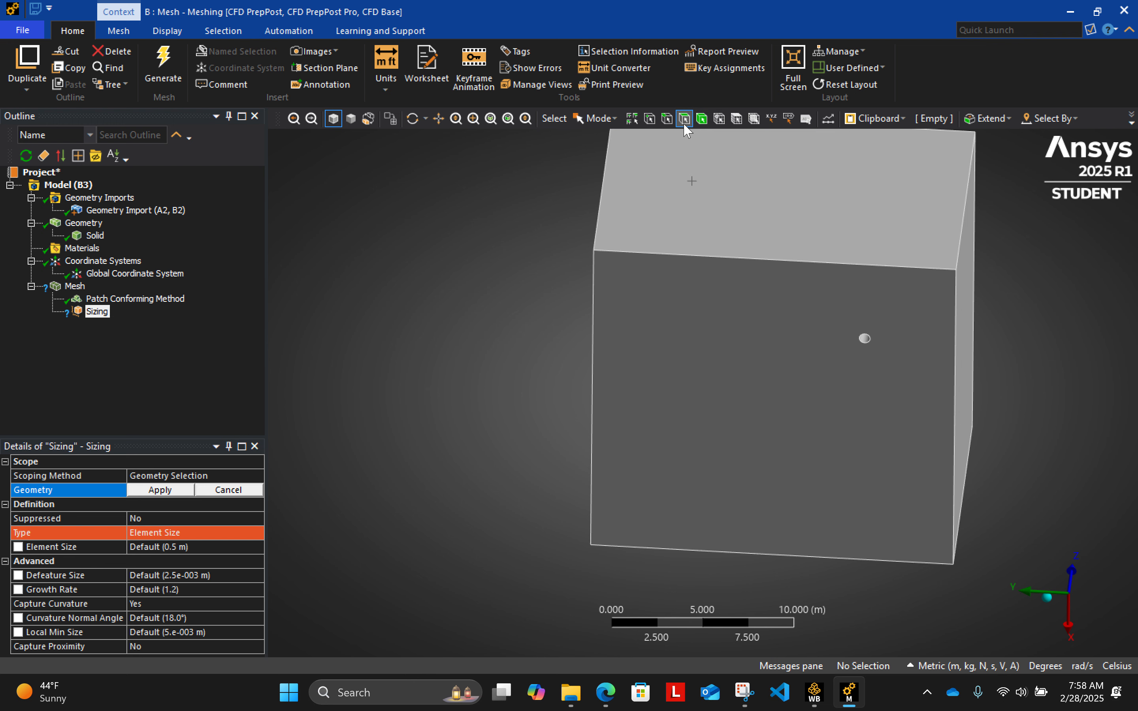
left_click(865, 341)
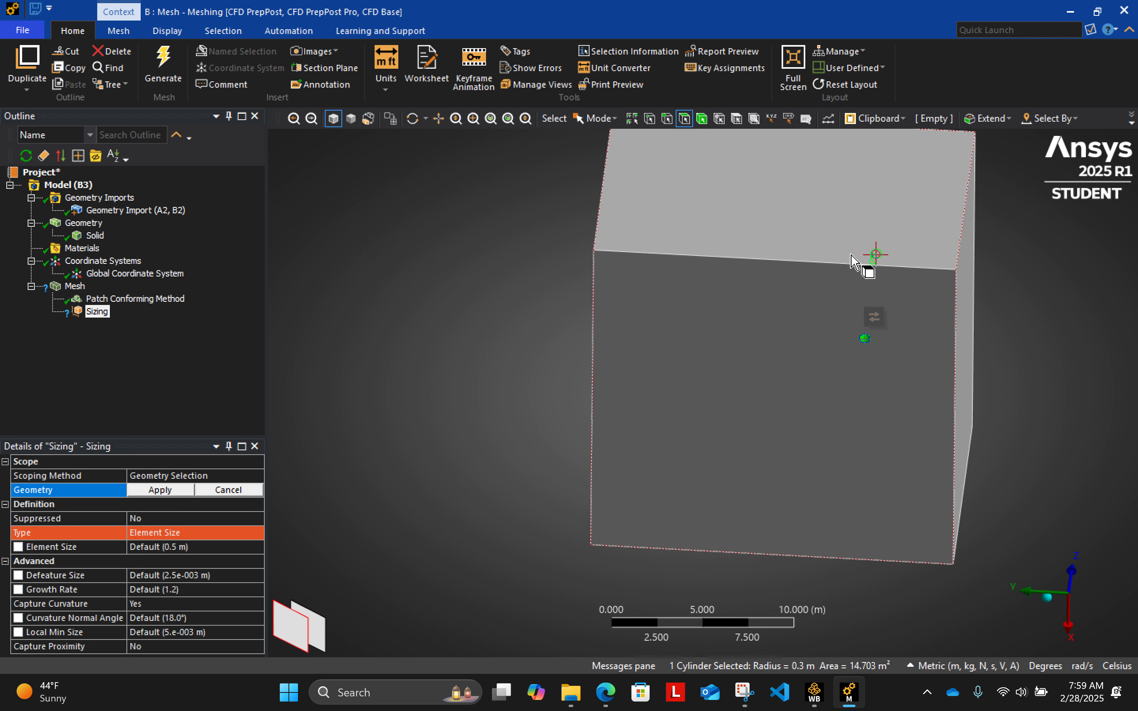
scroll(864, 261, "up", 3)
scroll(853, 254, "up", 1)
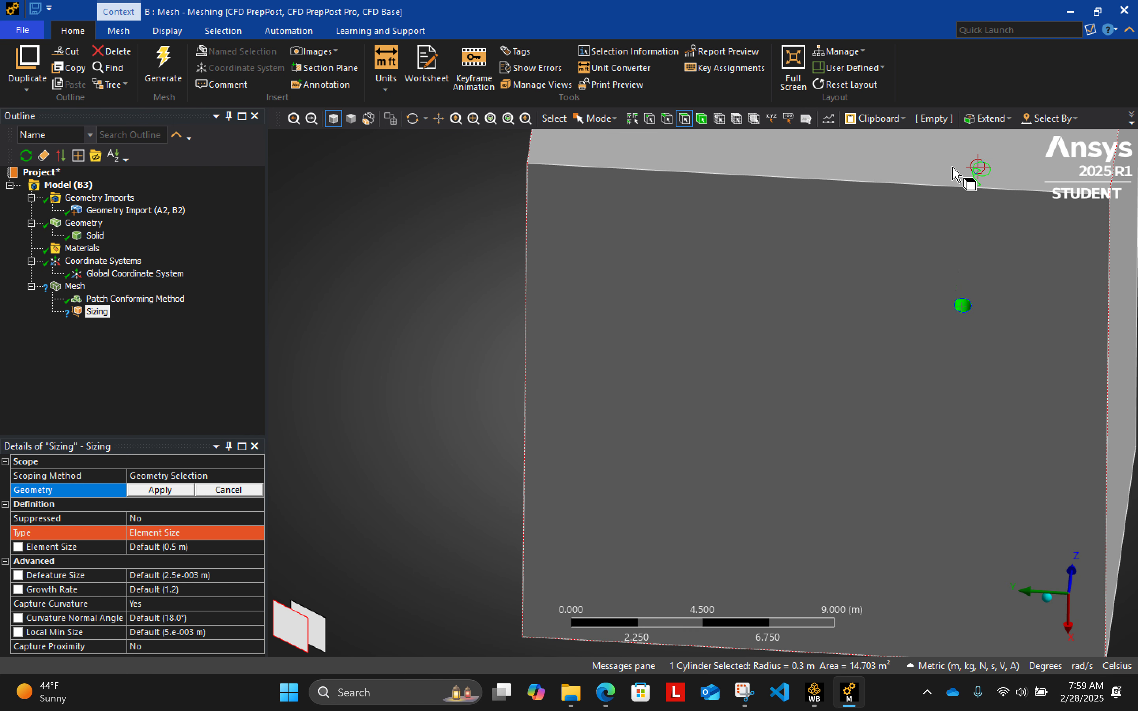
left_click(953, 168, "ctrl")
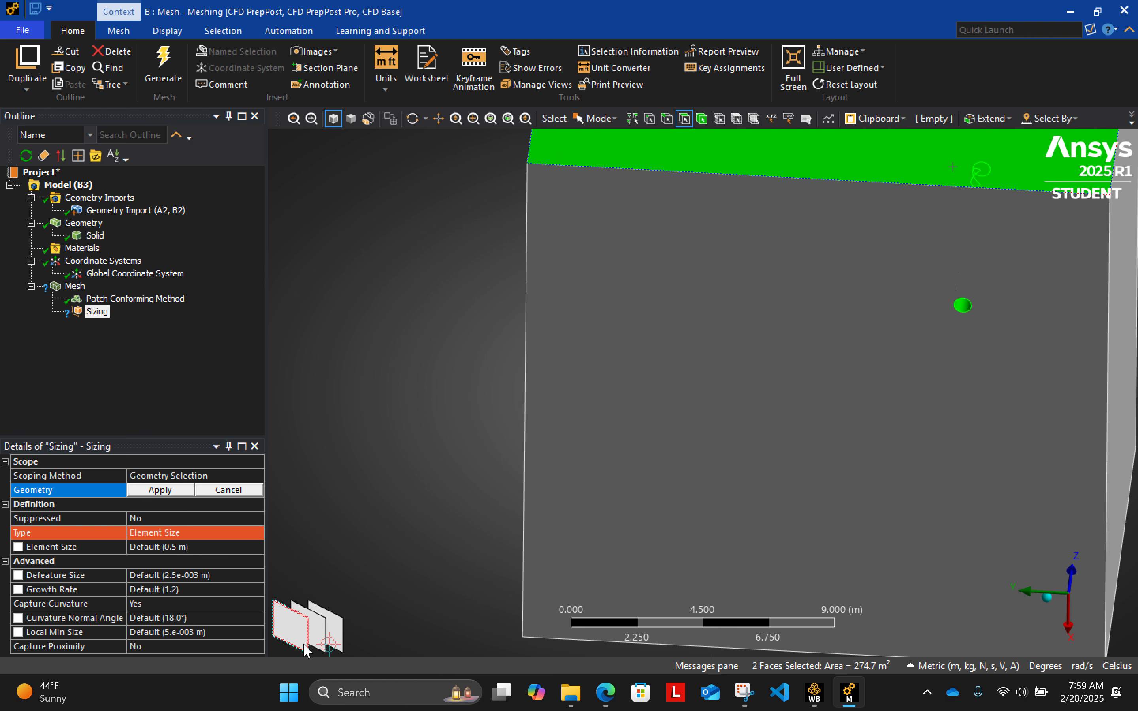
left_click(331, 640, "ctrl")
scroll(992, 251, "down", 1)
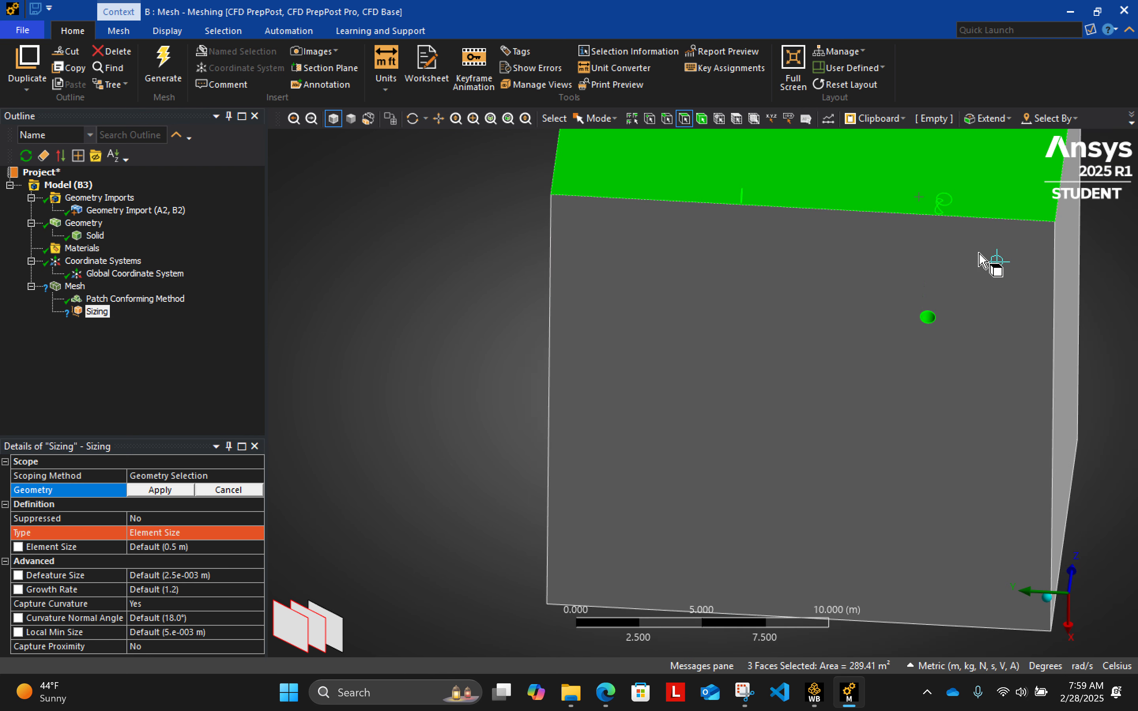
left_click(687, 175)
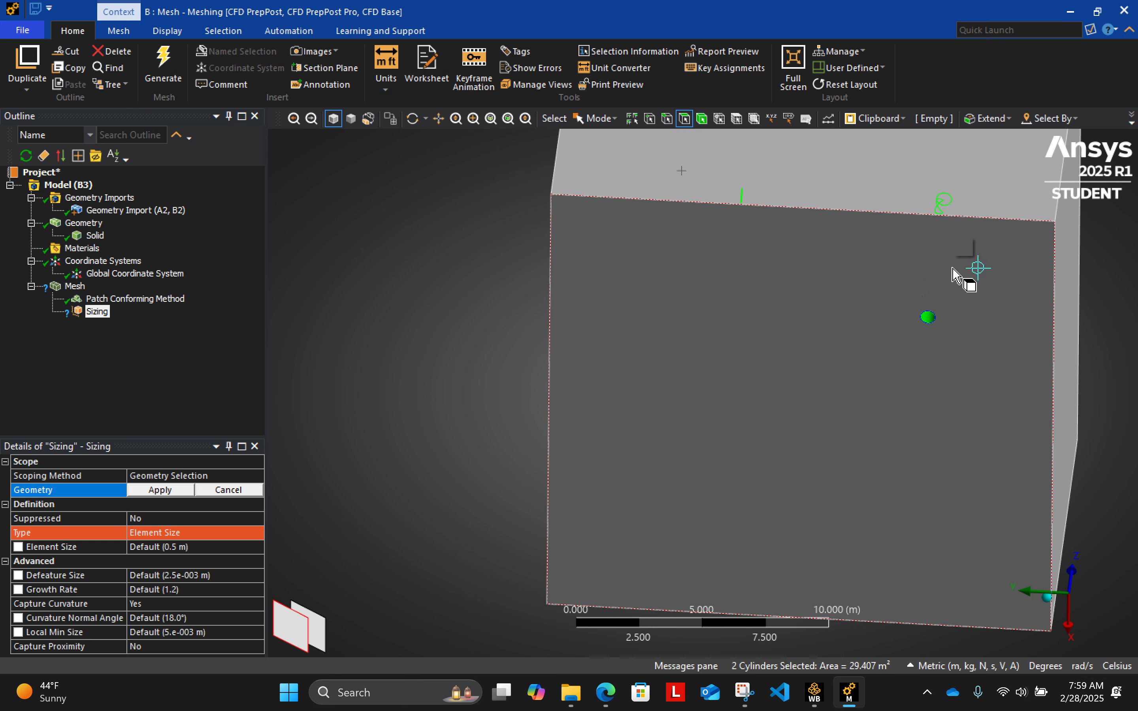
scroll(965, 266, "down", 1)
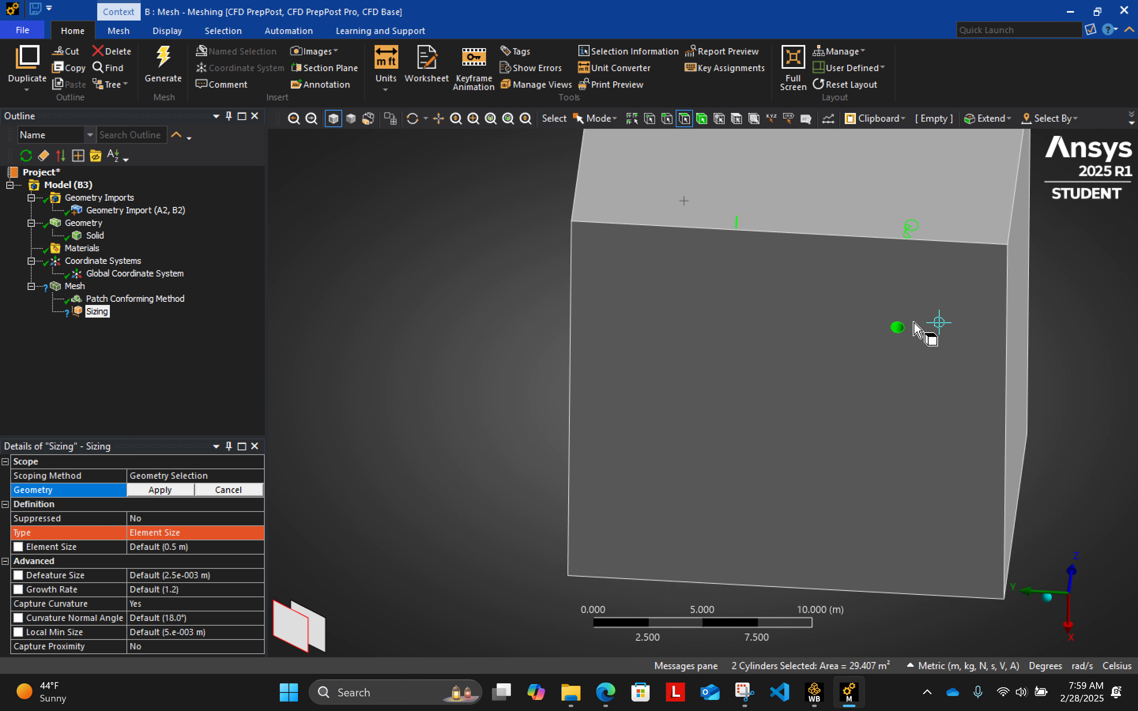
left_click(153, 491)
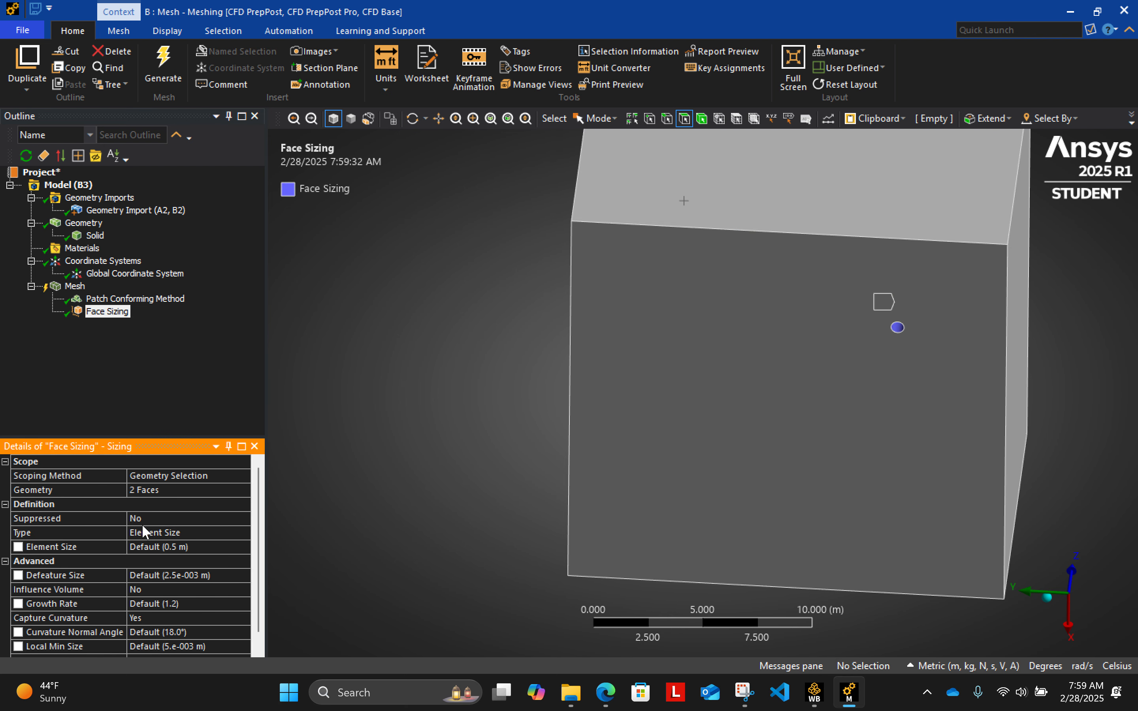
- Set the face sizing's element size to 0.1 m
left_click(202, 551)
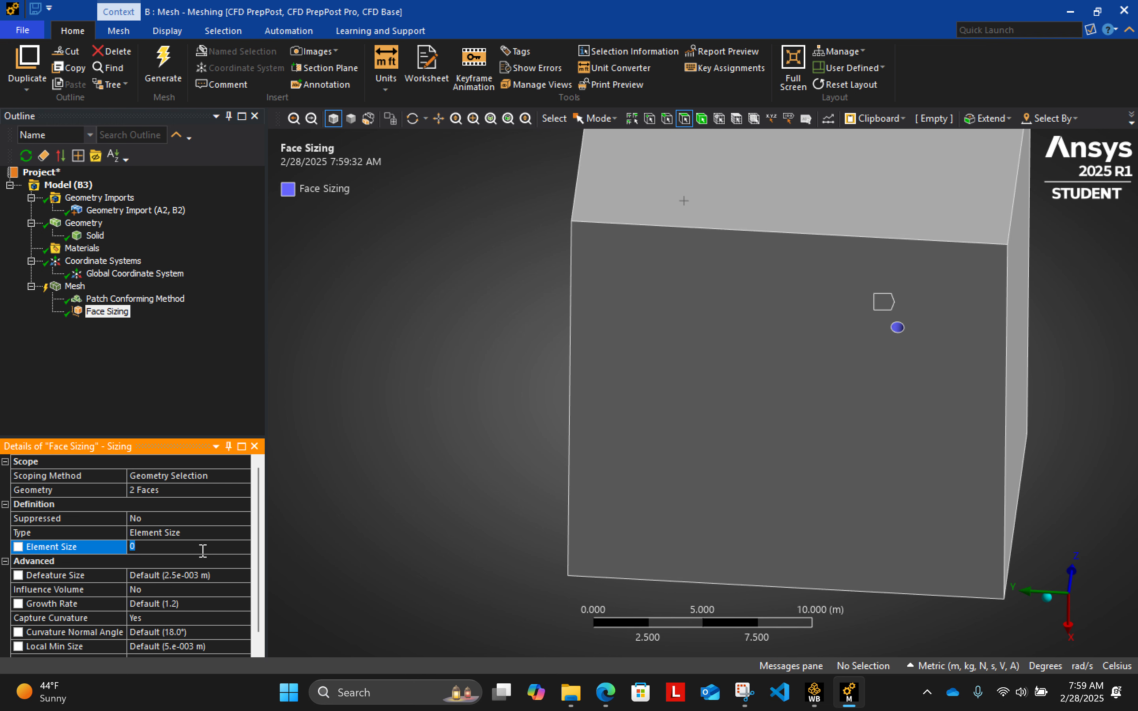
type("0.1")
left_click(166, 373)
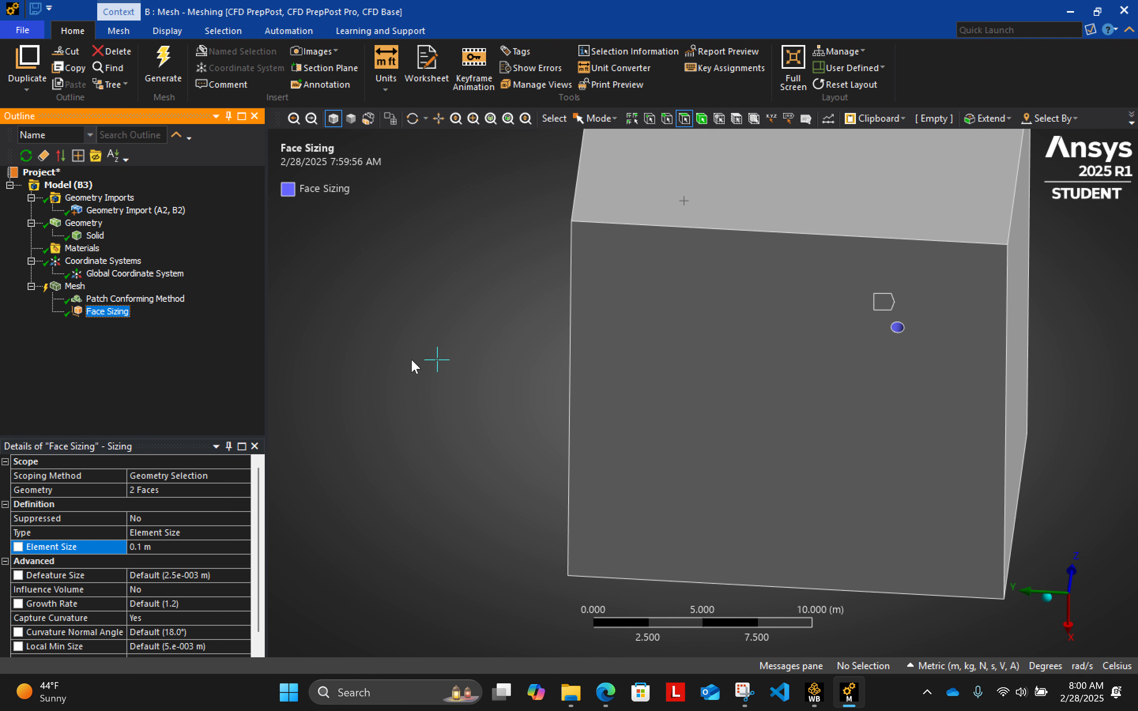
middle_click_drag(489, 280, 475, 322)
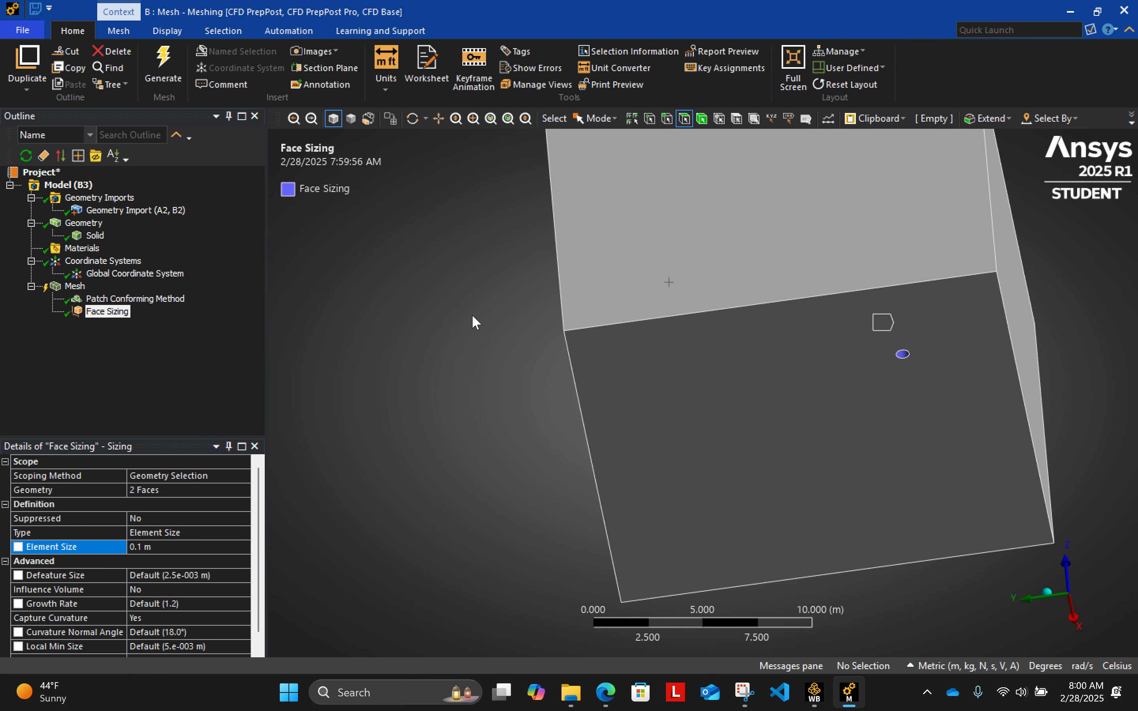
left_click(351, 119)
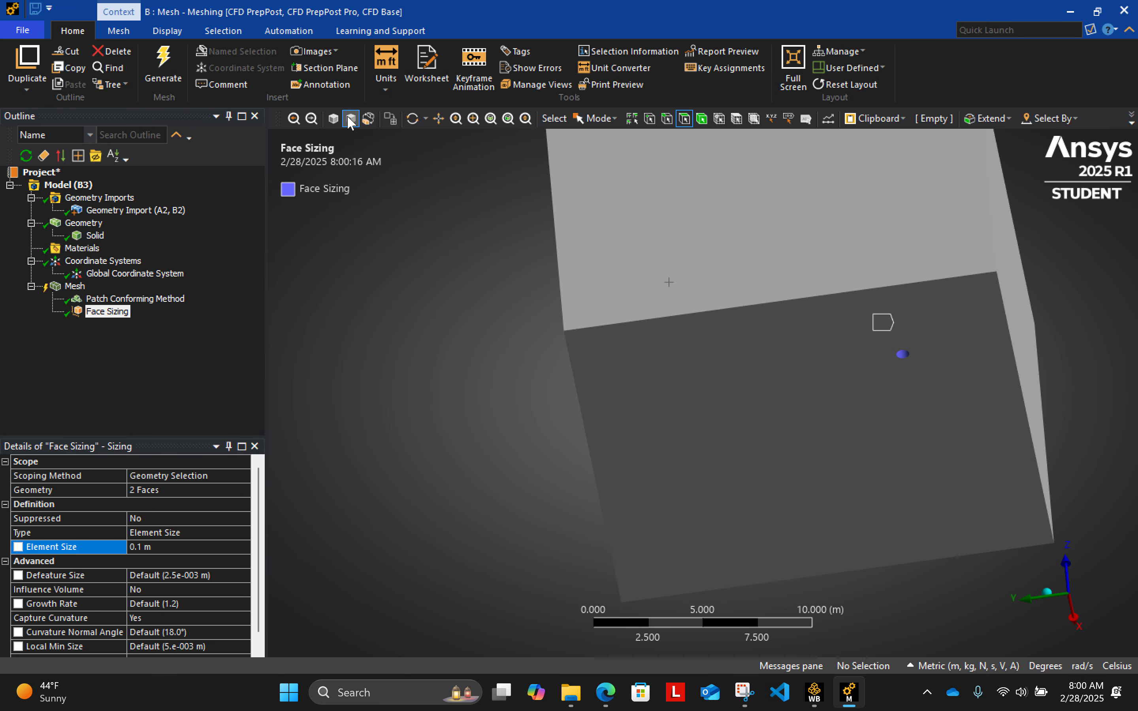
left_click(333, 119)
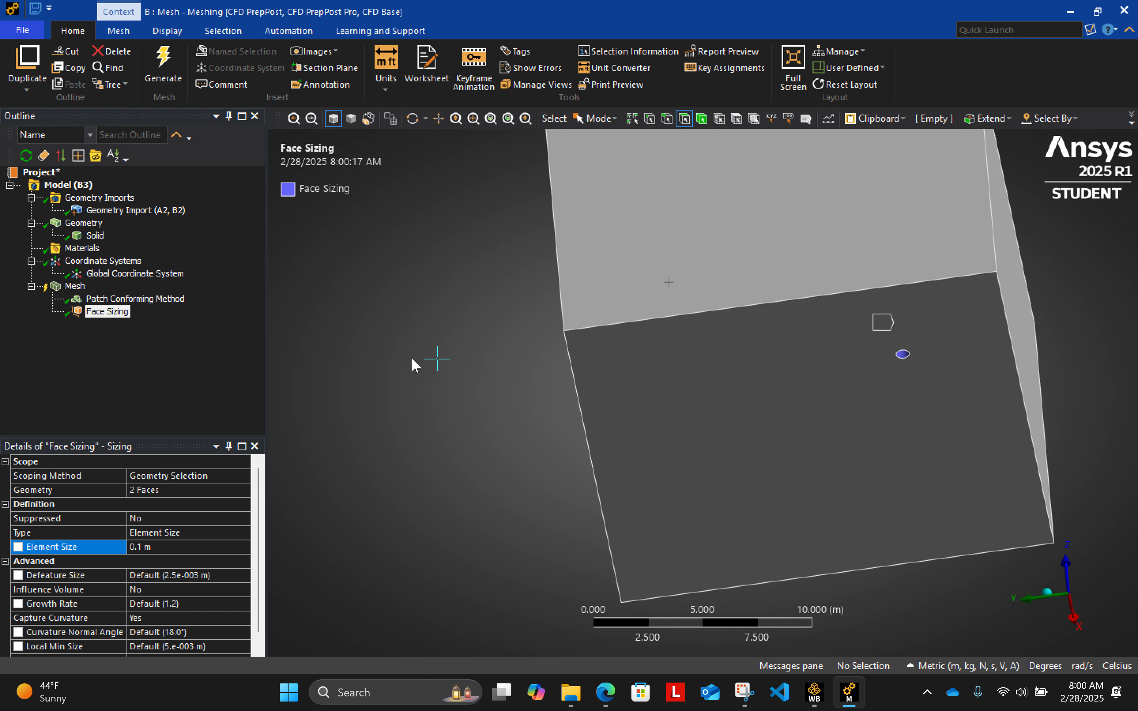
middle_click_drag(464, 318, 555, 310)
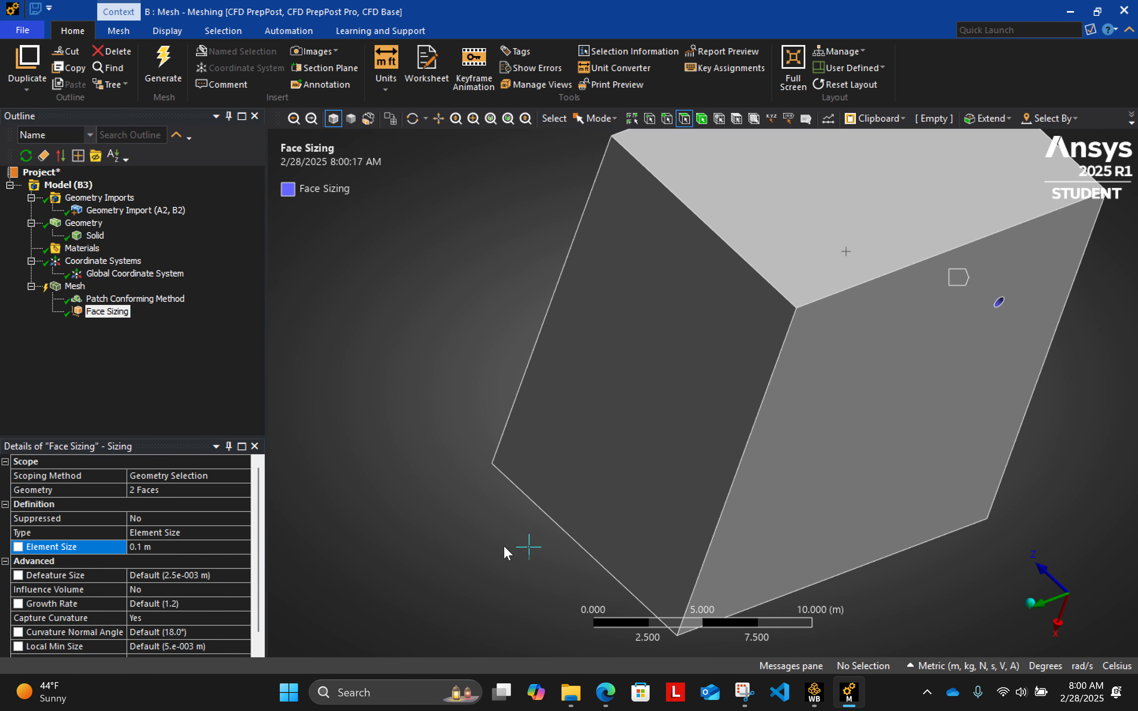
middle_click_drag(527, 511, 471, 462)
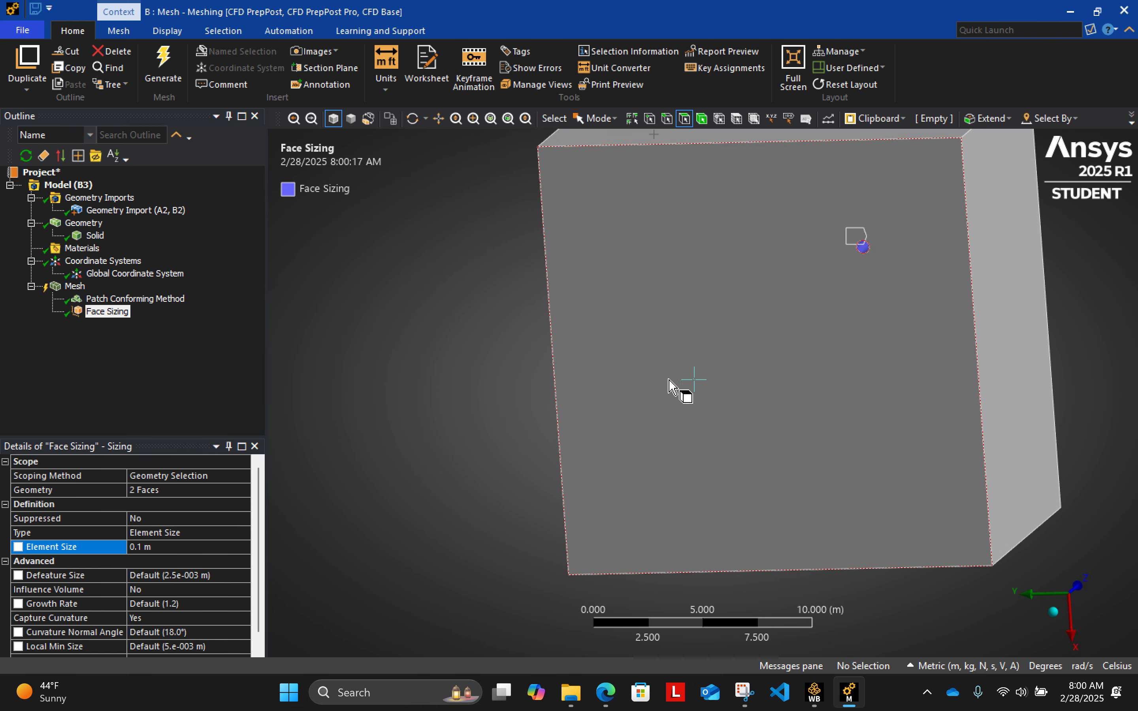
left_click(75, 287)
right_click(75, 286)
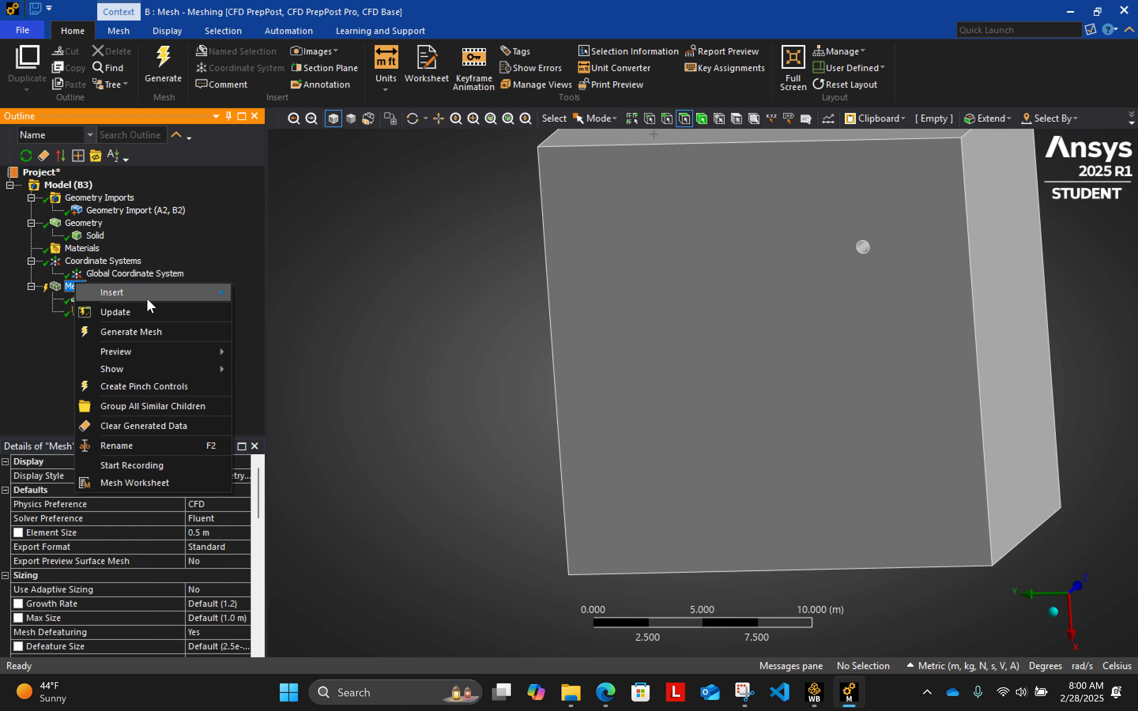
mouse_move(149, 293)
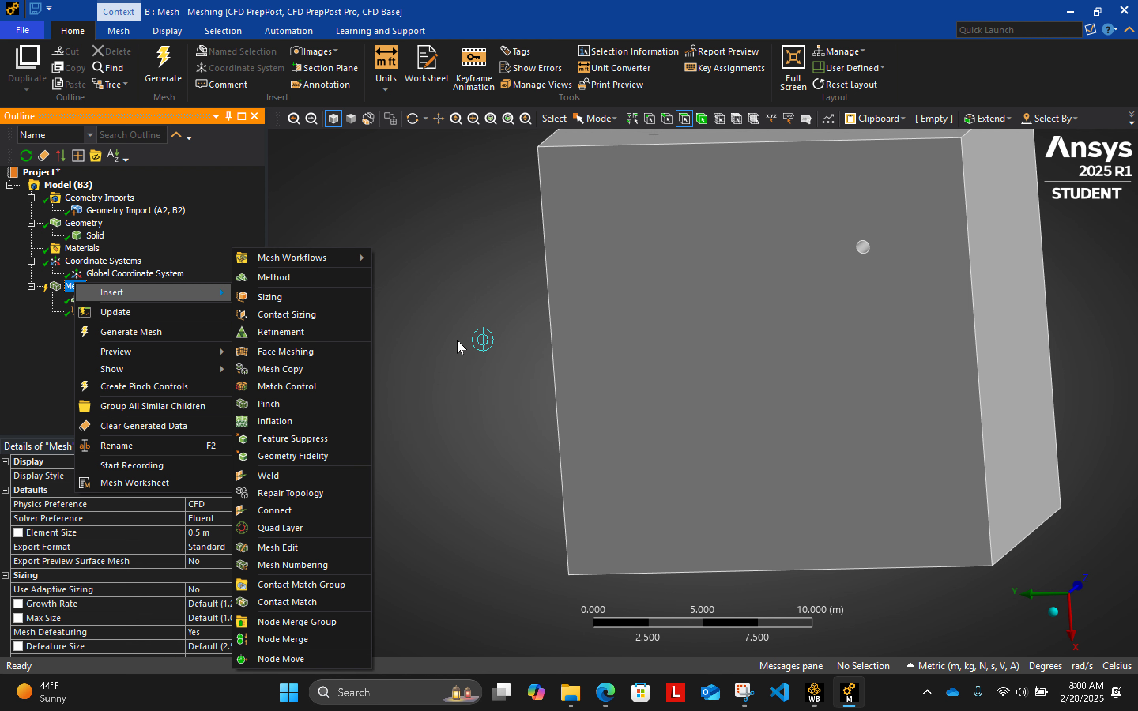
key("Escape")
key("Escape")
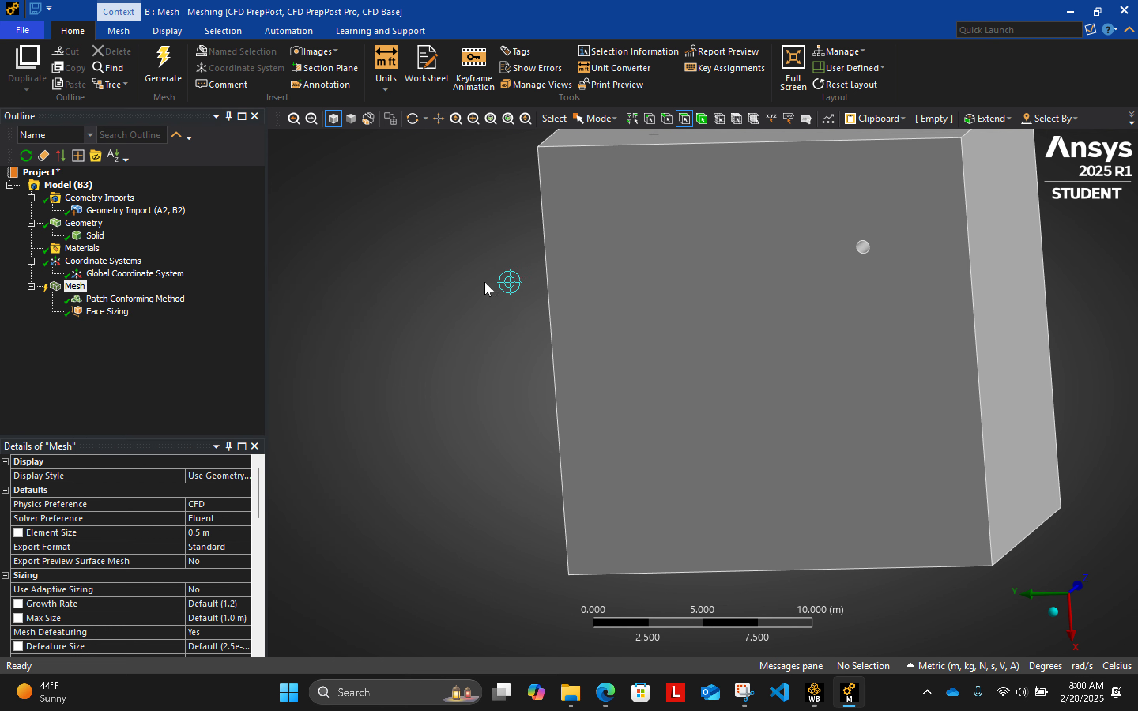
- Generate the mesh of the box with its method and face sizing controls
middle_click_drag(484, 282, 501, 397)
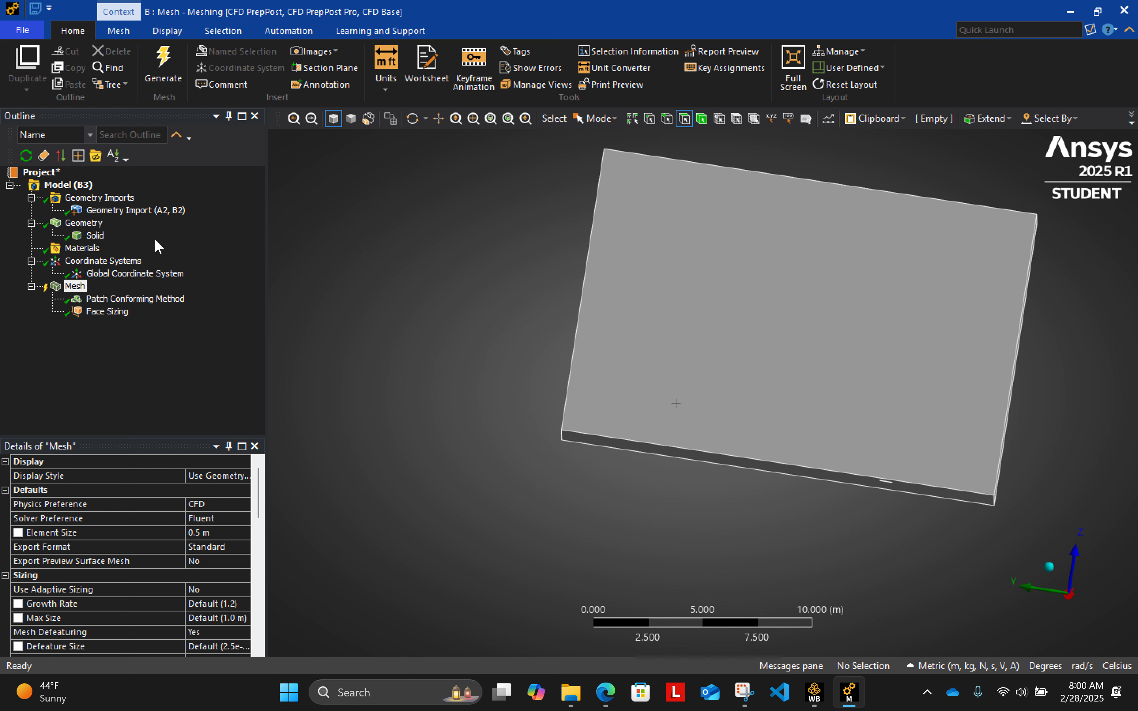
left_click(165, 59)
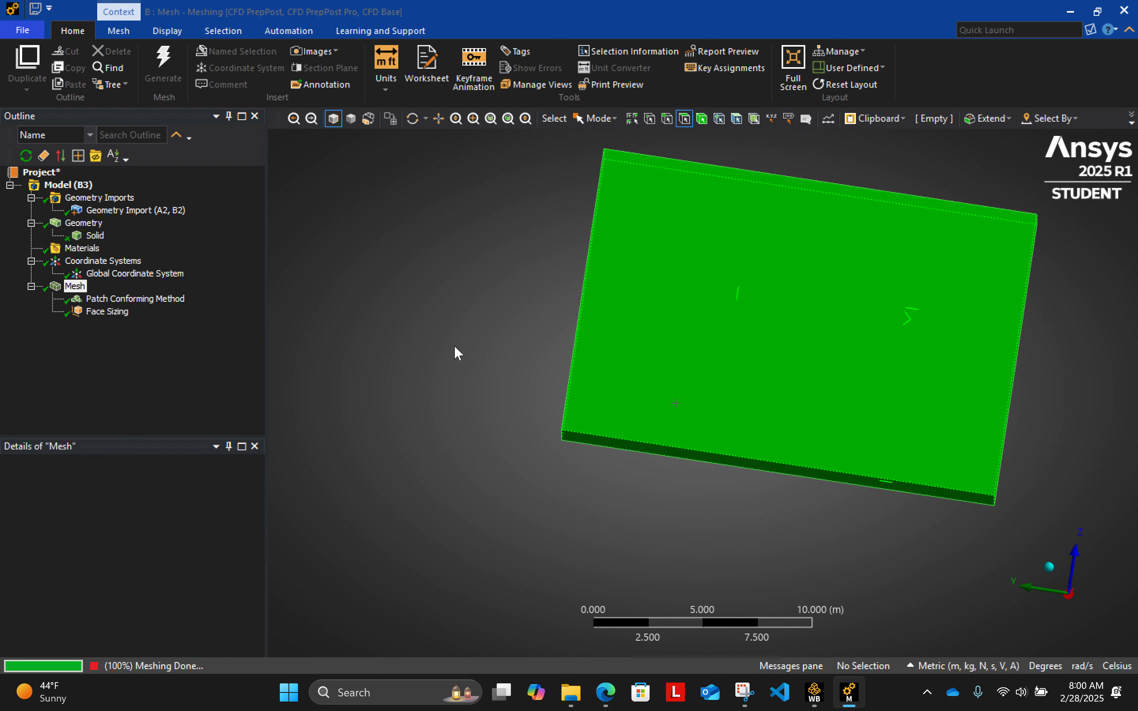
middle_click_drag(542, 448, 528, 425)
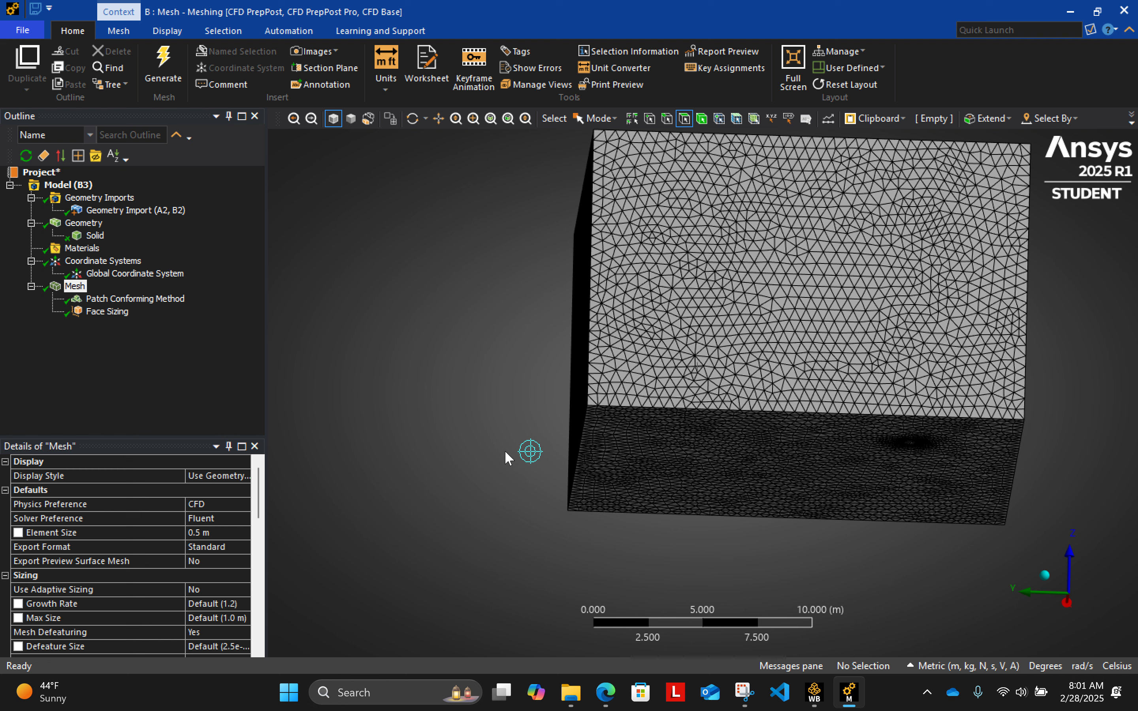
- Check the generated mesh's node and element counts in its statistics
left_click(735, 119)
left_click(737, 118)
left_click_drag(259, 509, 212, 633)
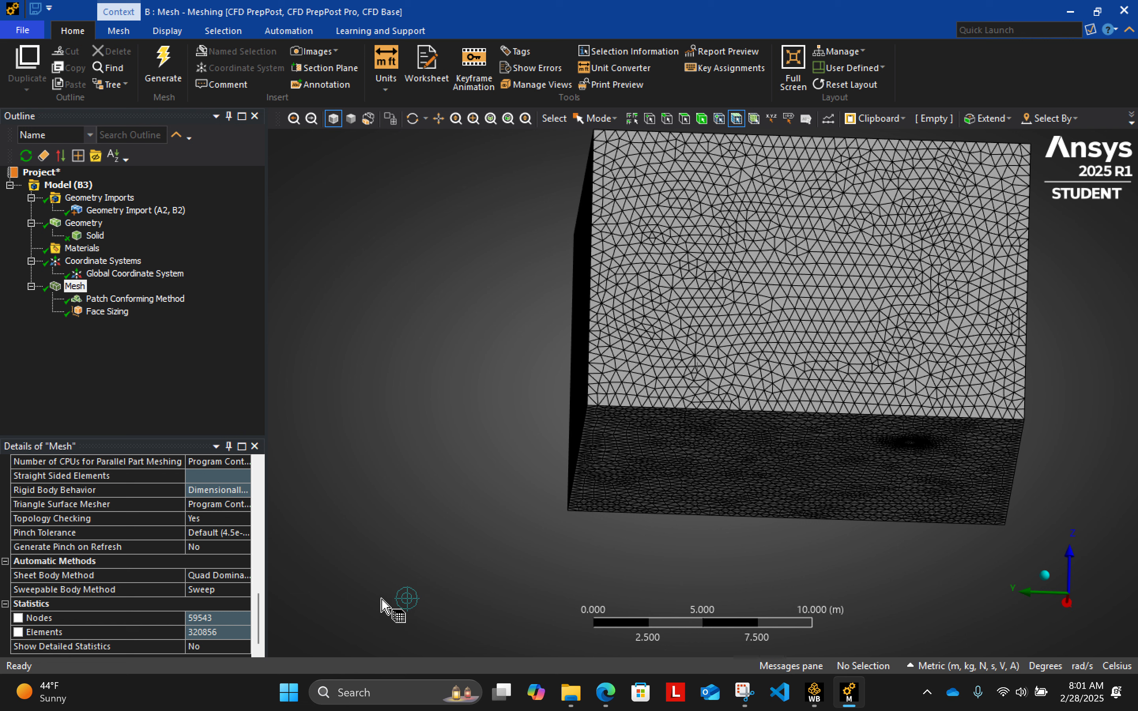
left_click(173, 77)
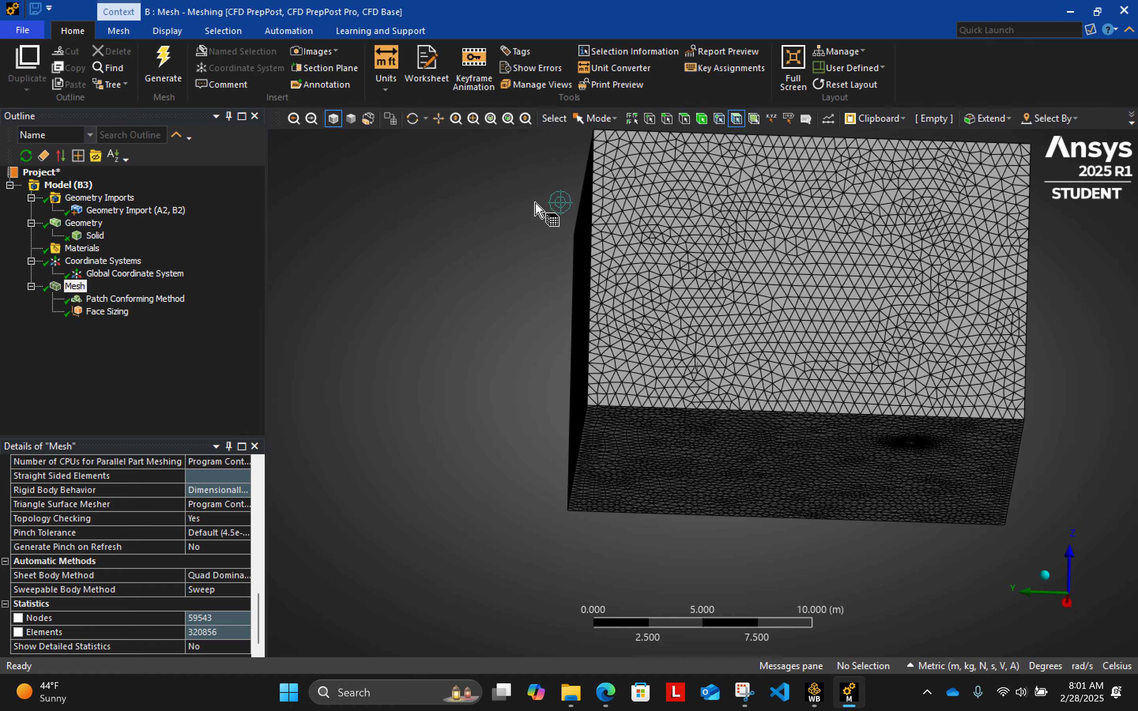
- Create a named selection called Inlet from the box's side face on the negative Y side
mouse_move(516, 285)
middle_mouse_down()
mouse_move(475, 345)
mouse_move(520, 376)
mouse_move(413, 329)
middle_mouse_up()
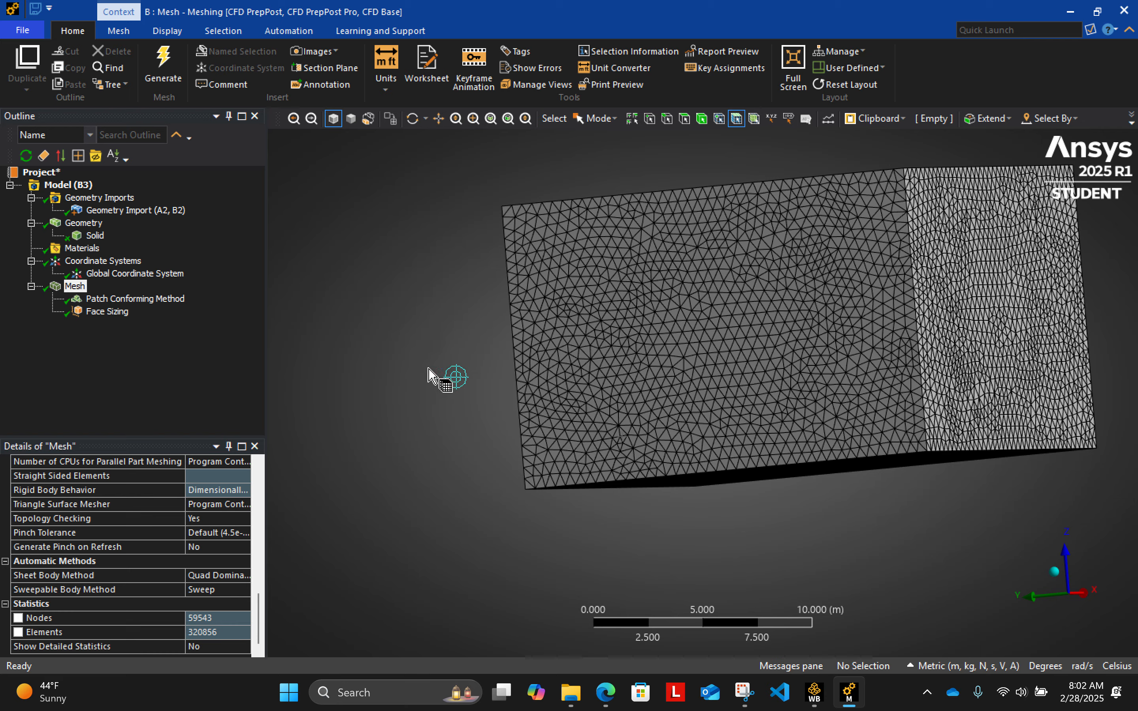
middle_click_drag(422, 397, 348, 369)
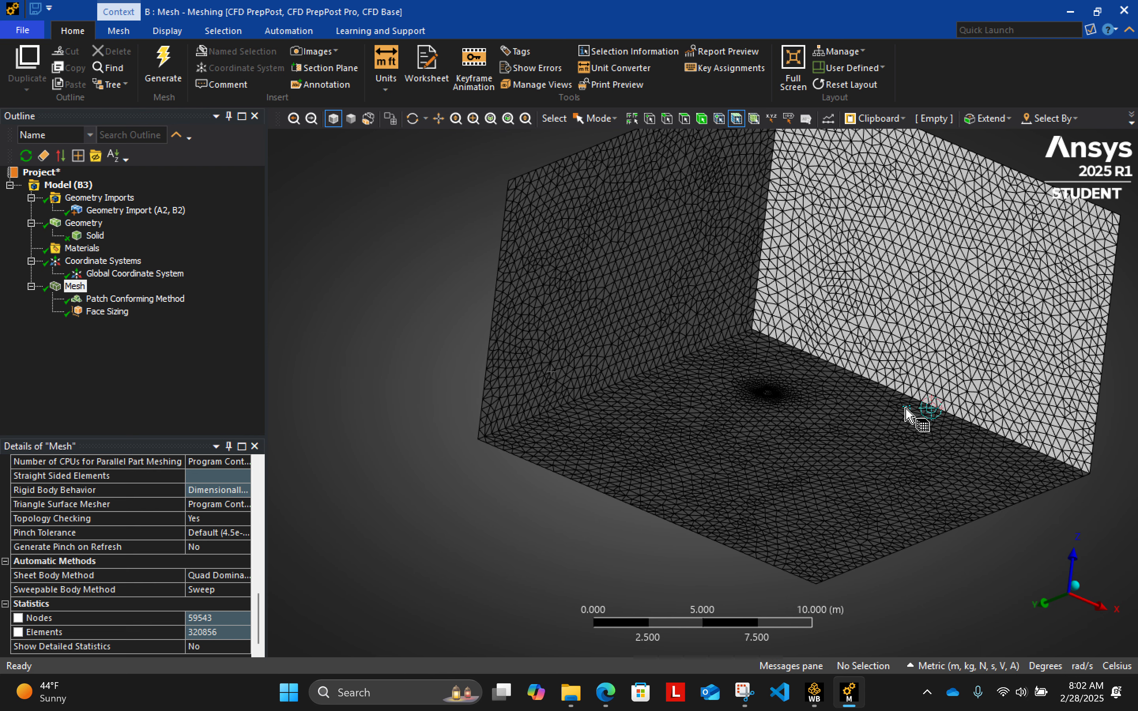
middle_click_drag(527, 537, 475, 539)
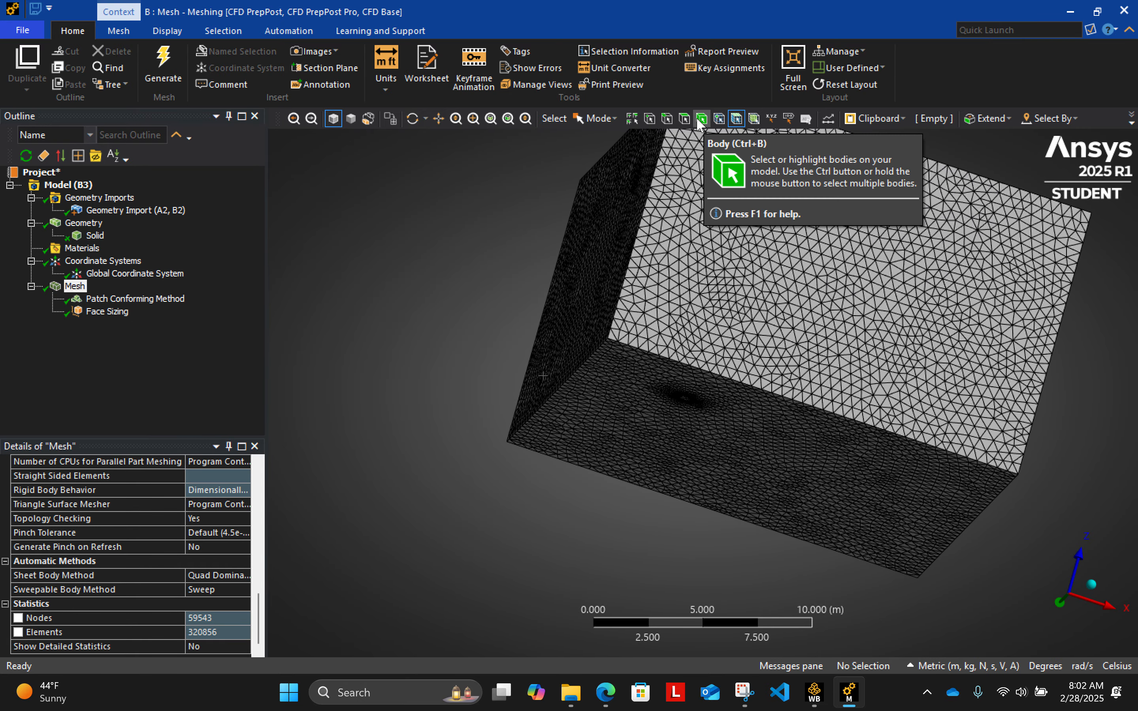
left_click(684, 119)
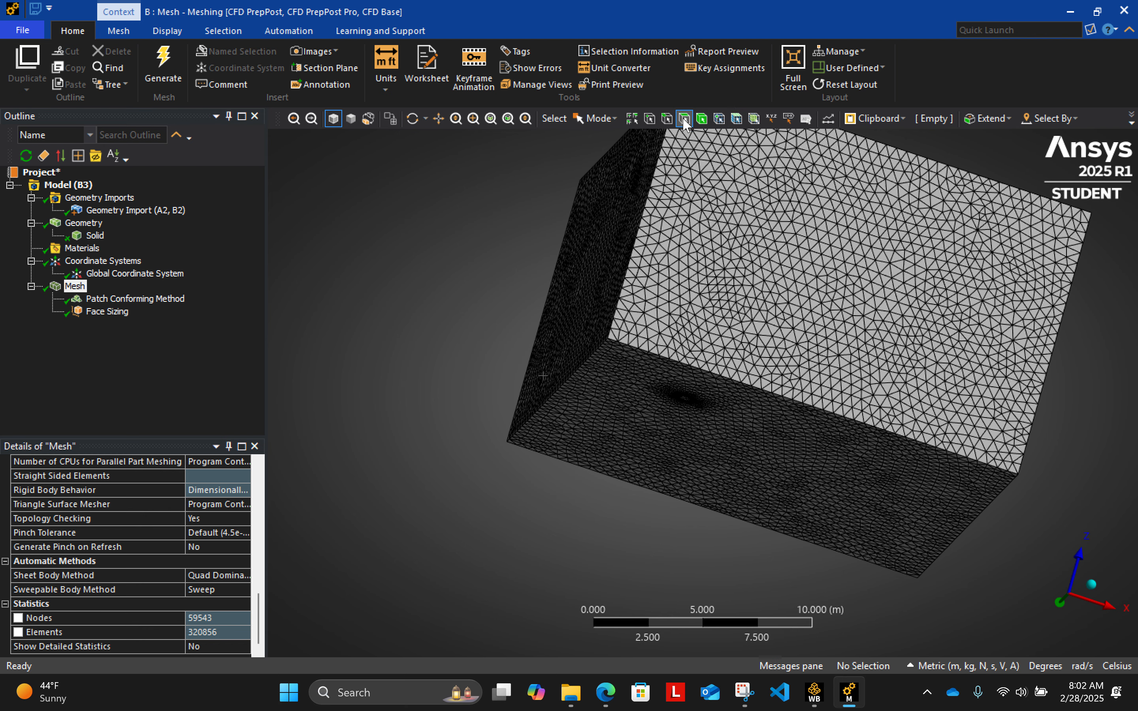
left_click(799, 225)
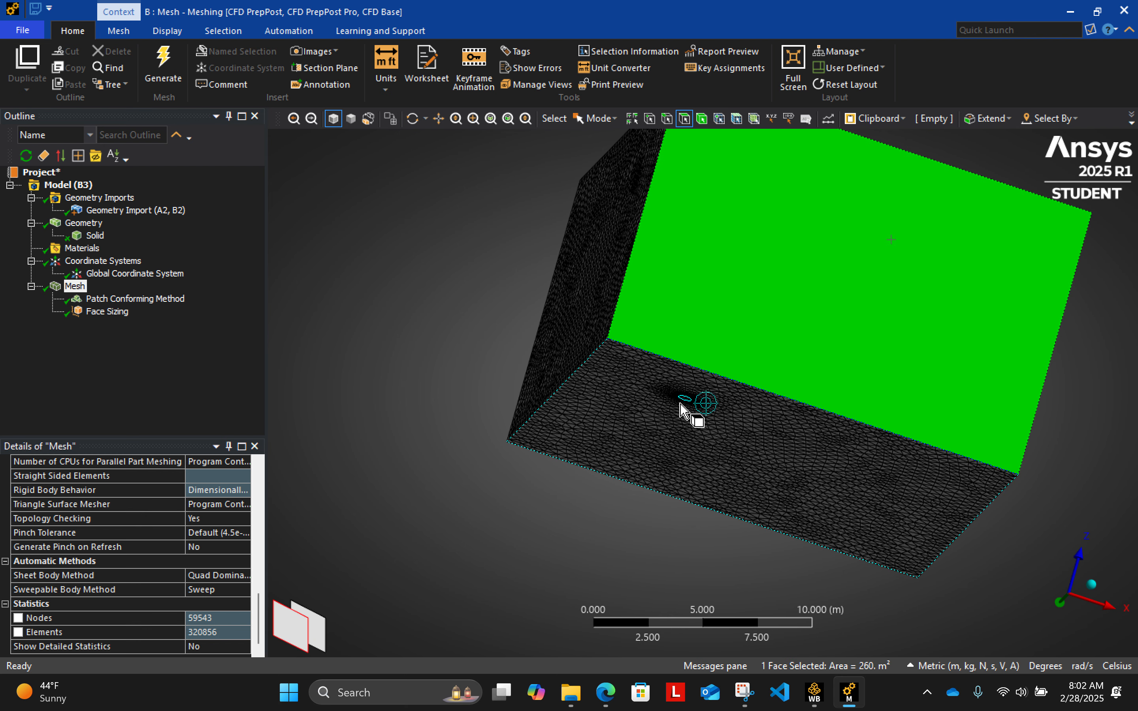
right_click(774, 267)
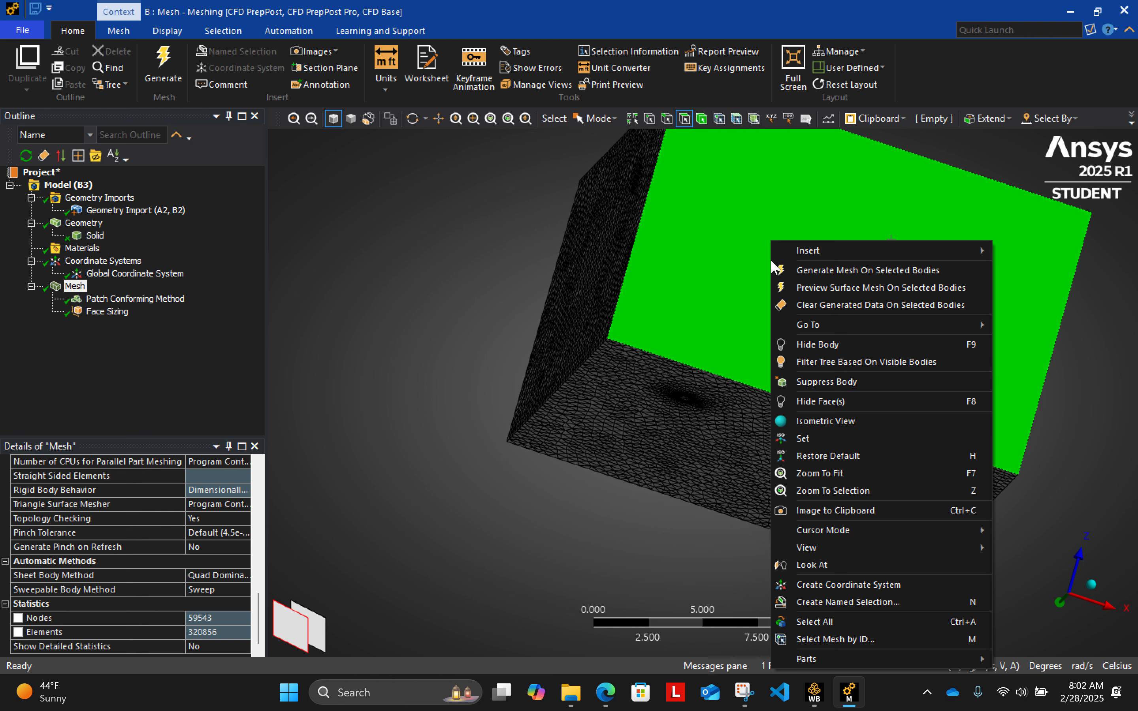
left_click(857, 601)
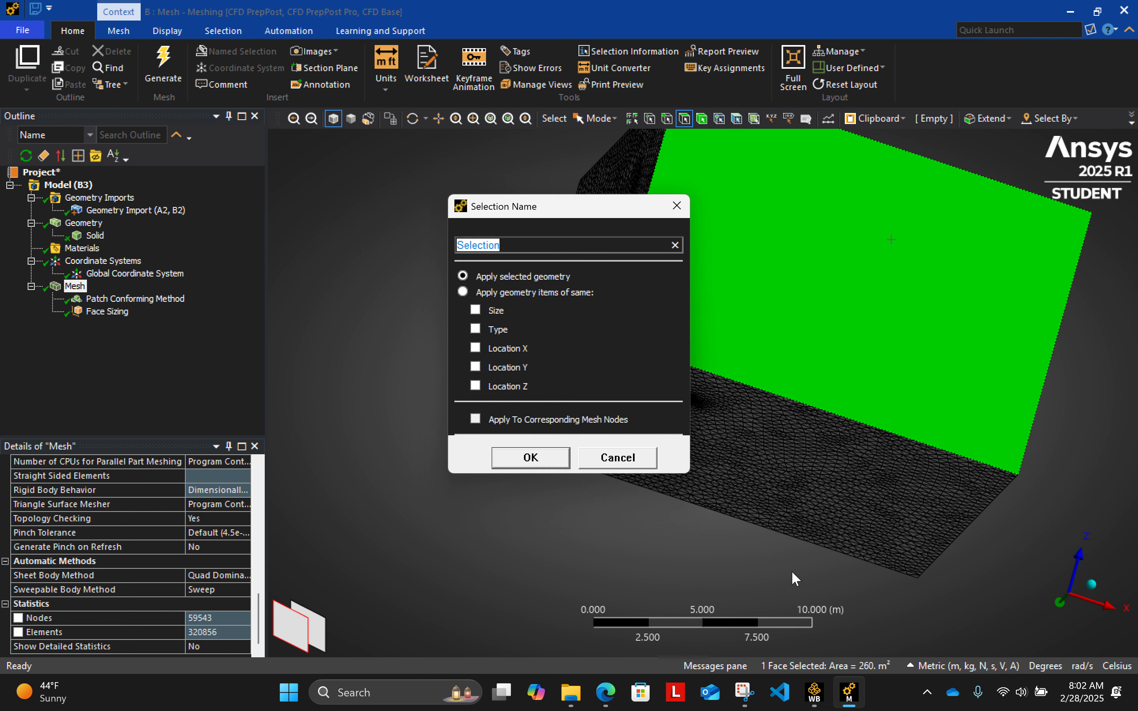
key("BackSpace")
type("Inlet")
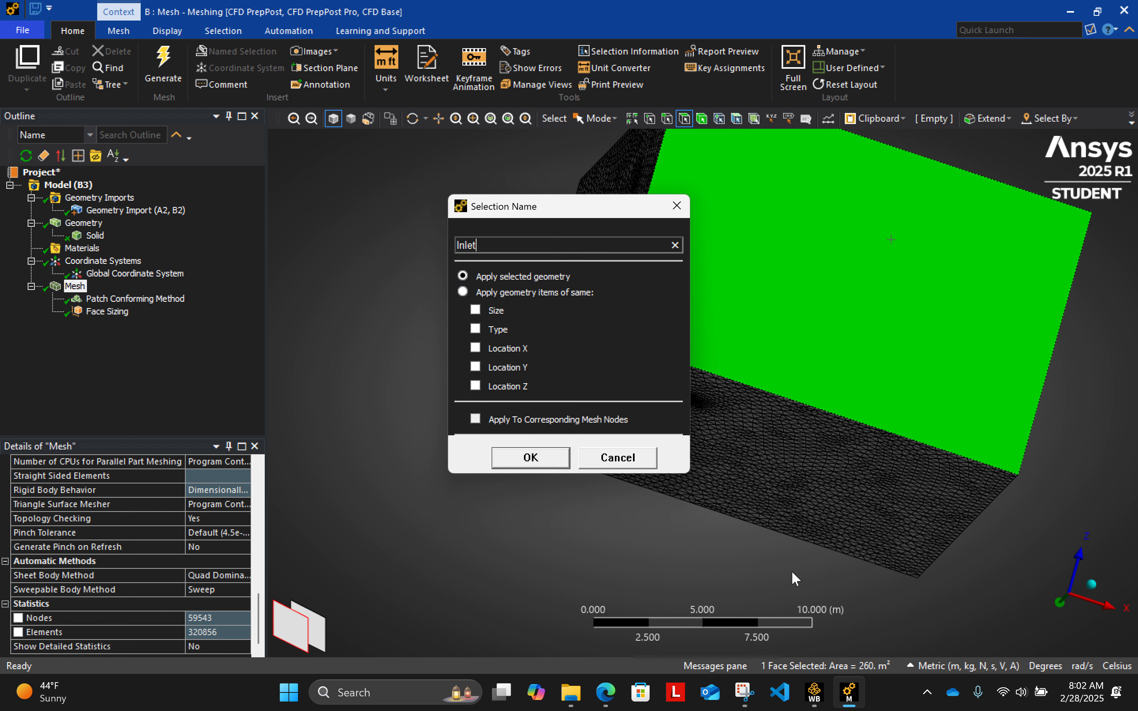
key("Return")
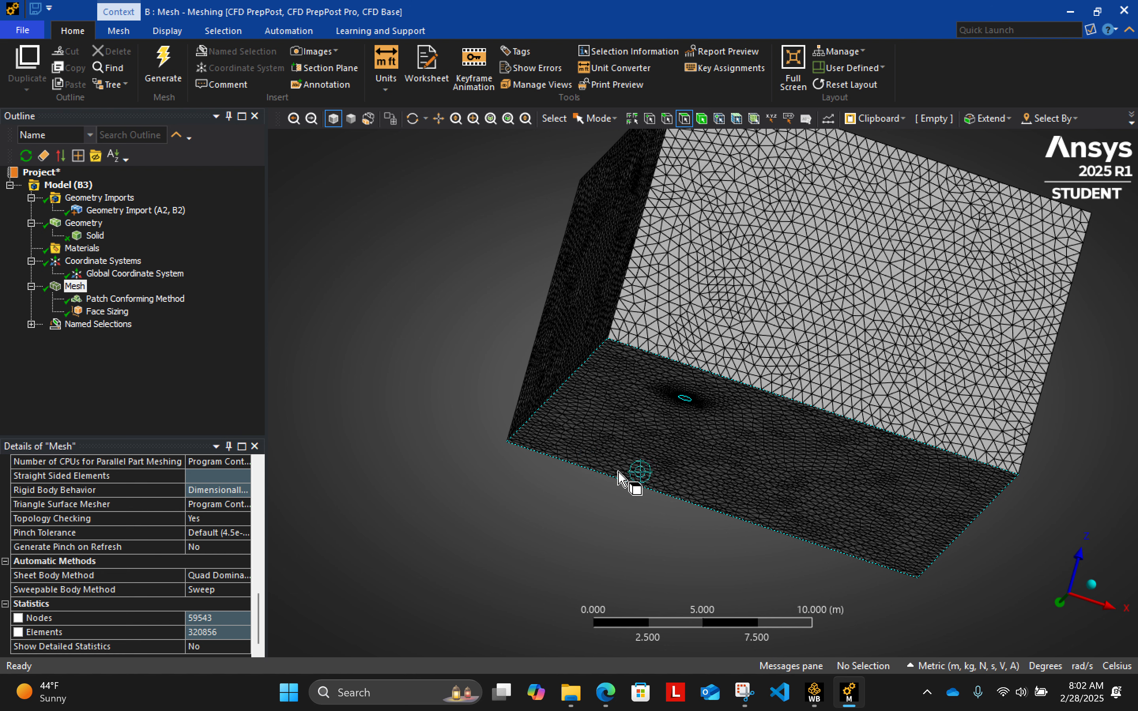
- Create a named selection called wall 1 from the box's bottom face containing the pipe opening
left_click(727, 478)
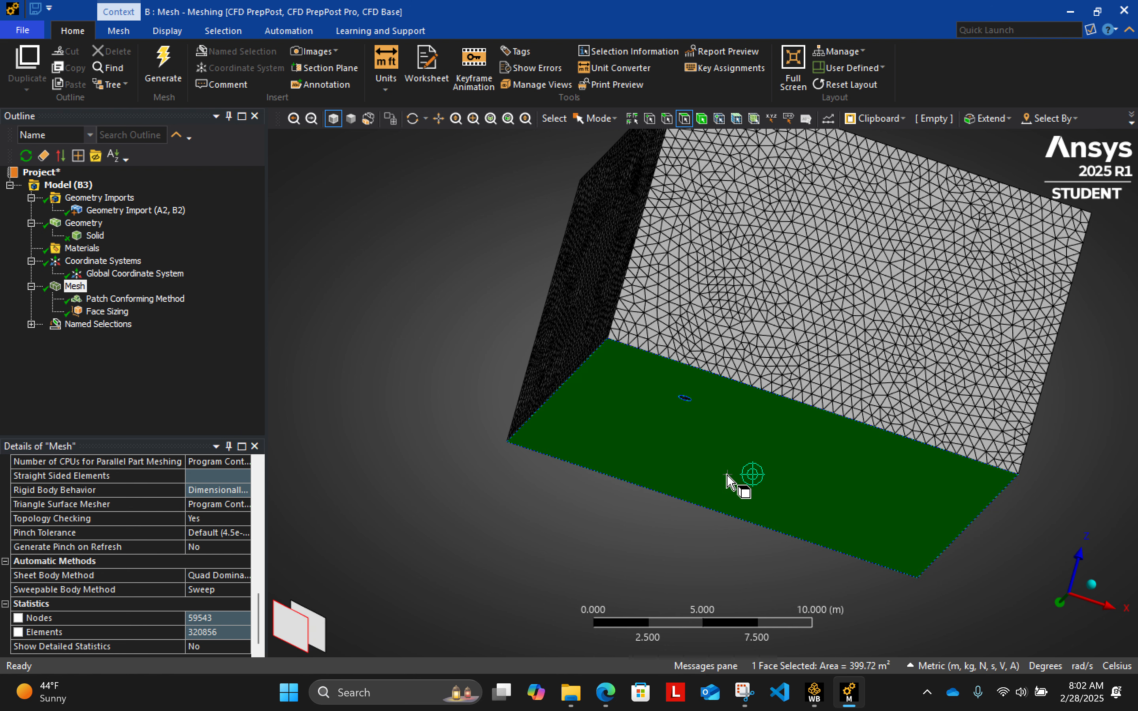
right_click(727, 477)
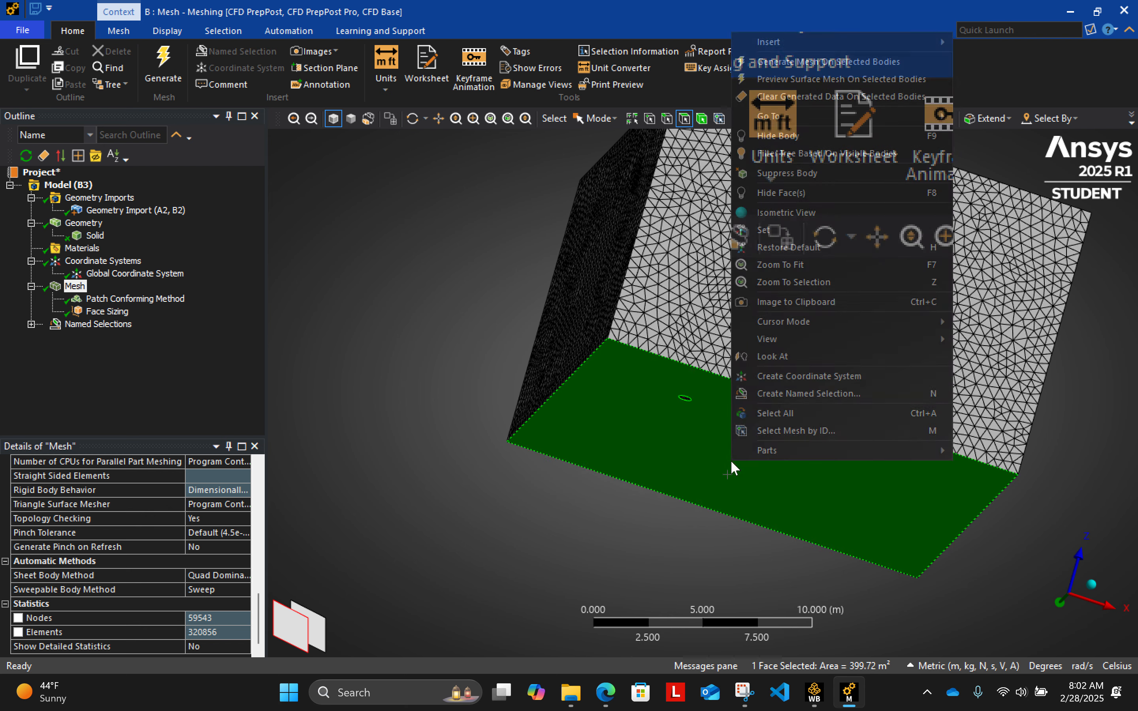
mouse_move(813, 320)
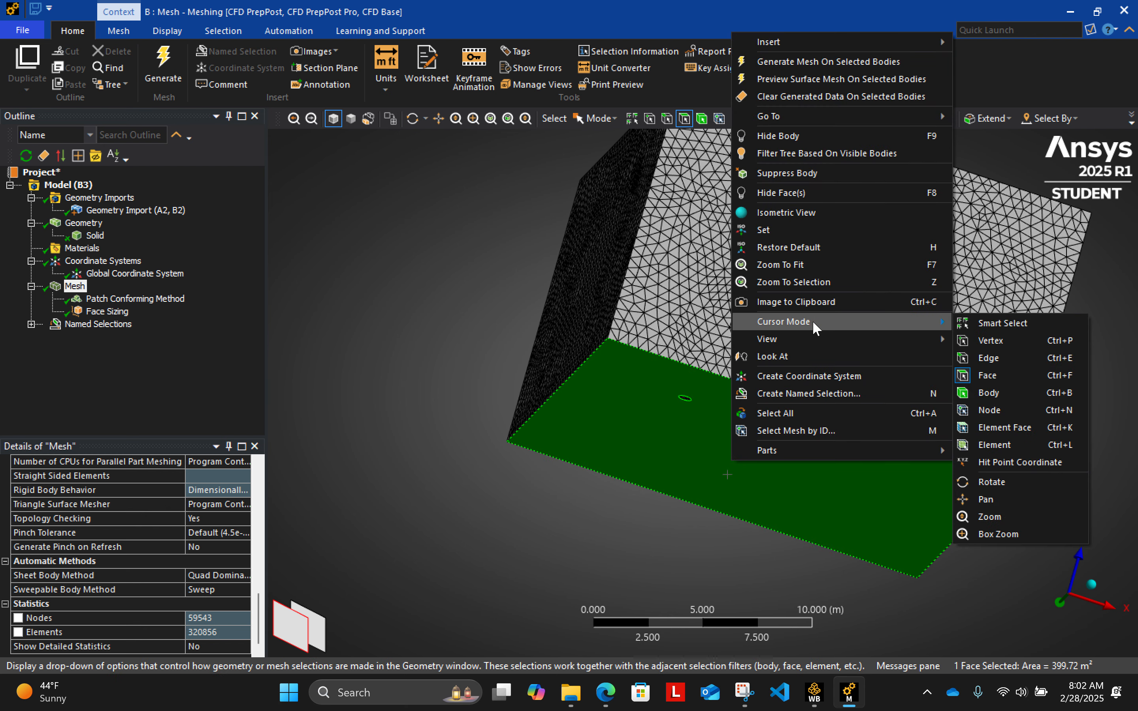
left_click(828, 396)
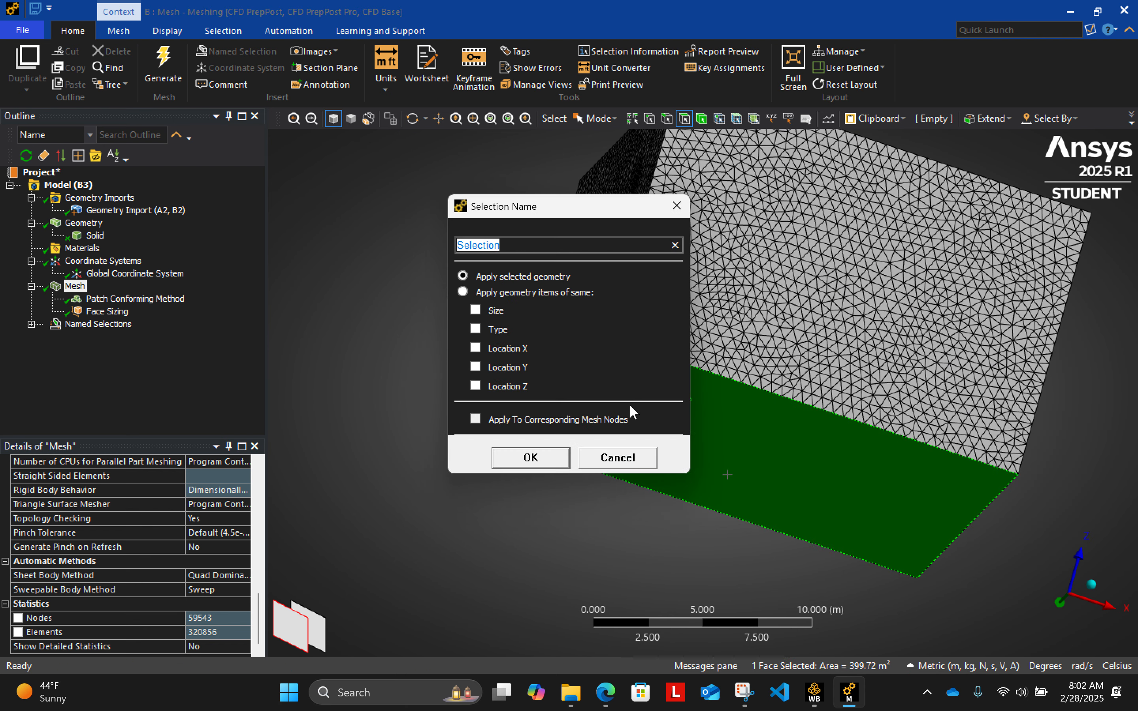
type("wall 1")
left_click(530, 458)
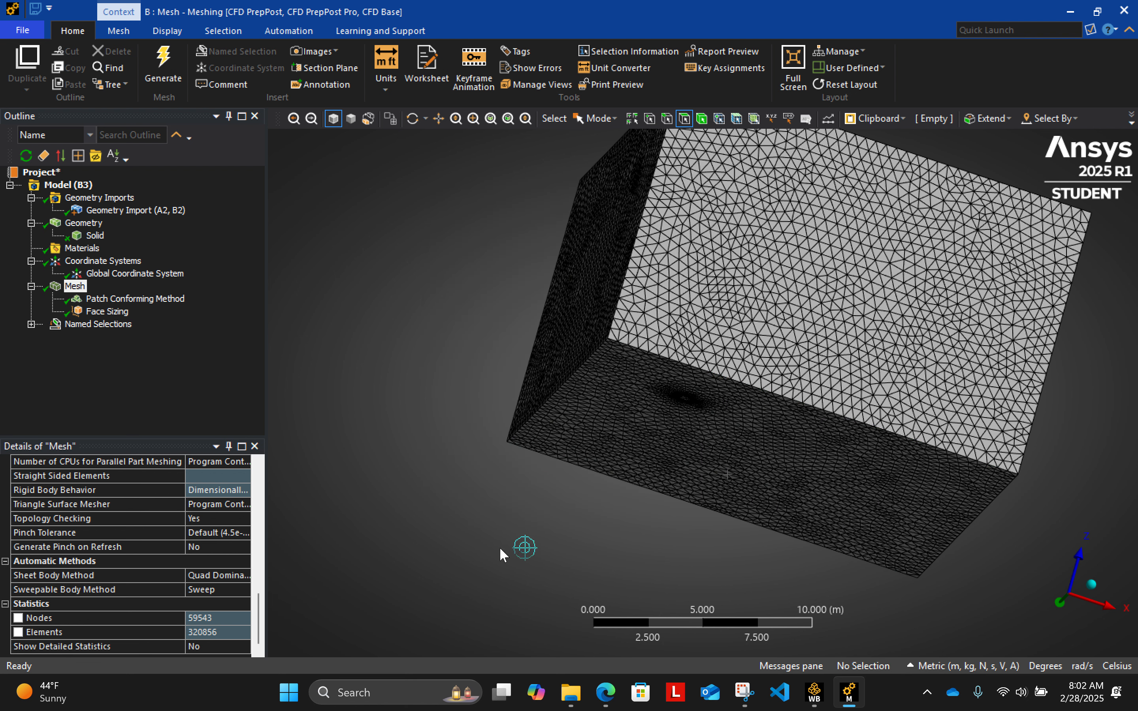
- Create a named selection called outlet_left from the box's side face on the negative X side
middle_click_drag(449, 499, 681, 579)
left_click(691, 383)
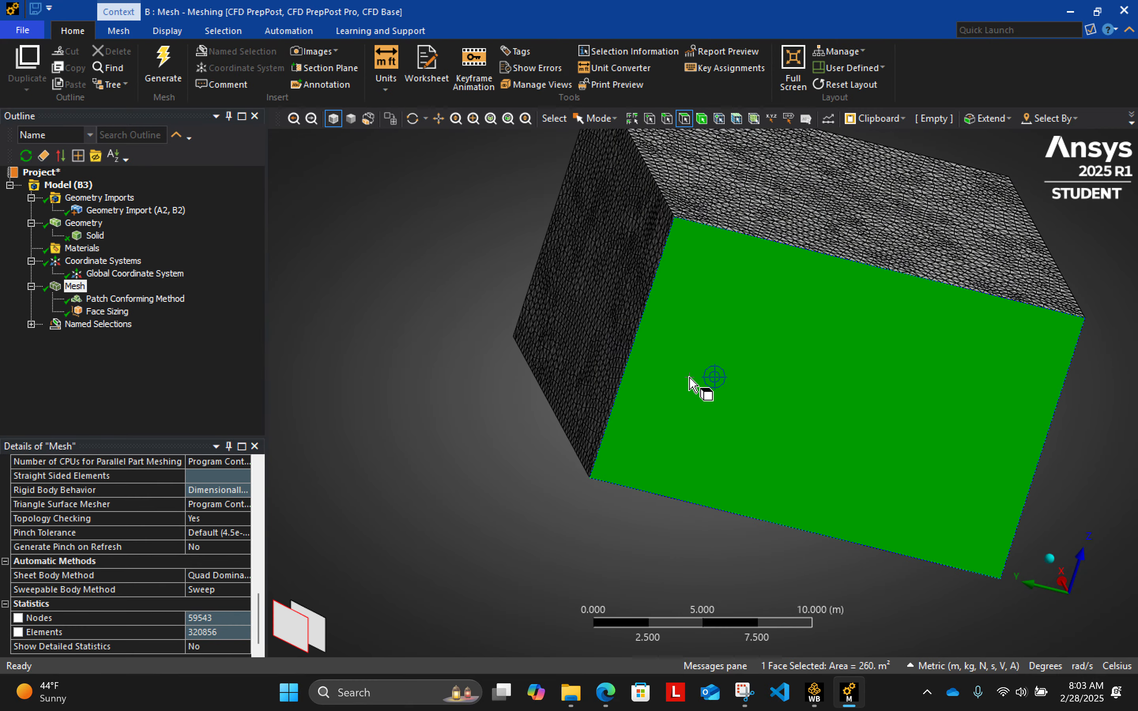
right_click(690, 376)
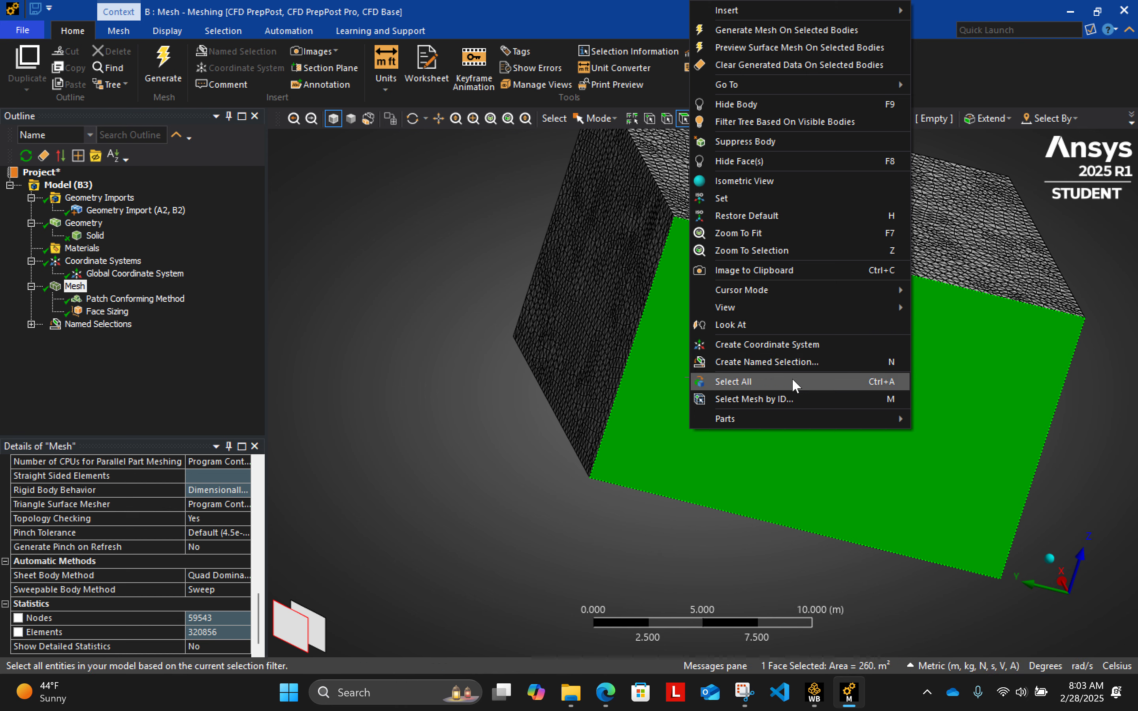
left_click(790, 355)
type("o")
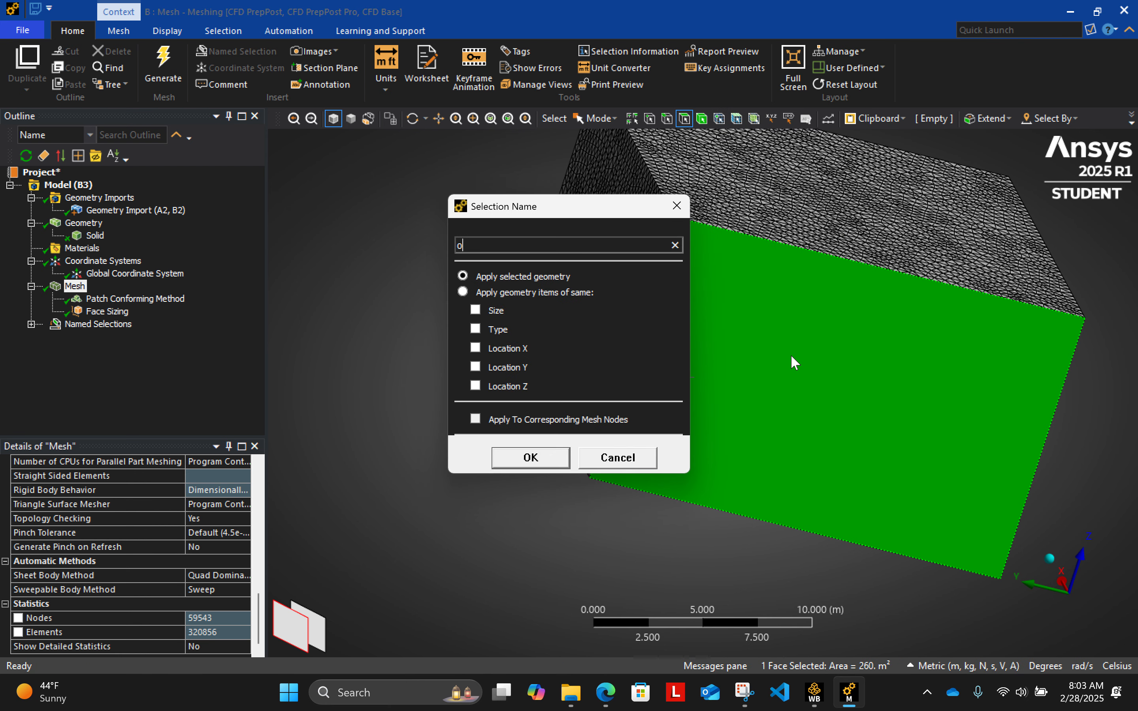
type("utlet_left")
key("Return")
- Create a named selection called outlet_top from the box's top face opposite the pipe opening
left_click(825, 193)
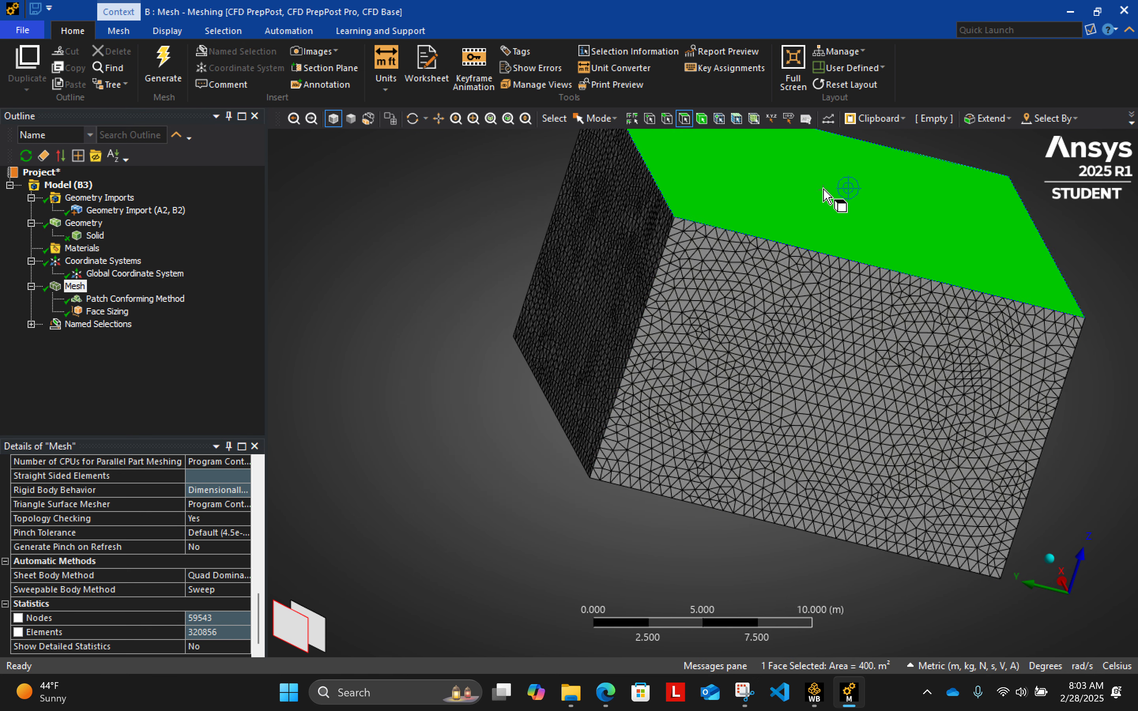
right_click(822, 185)
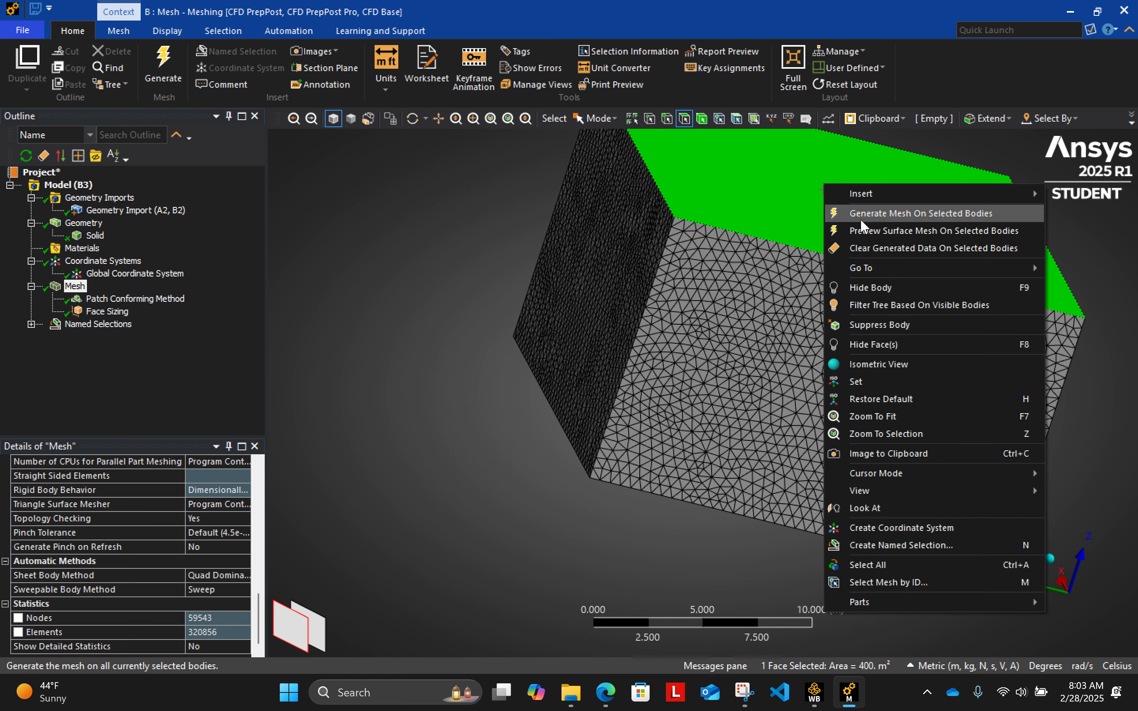
left_click(915, 541)
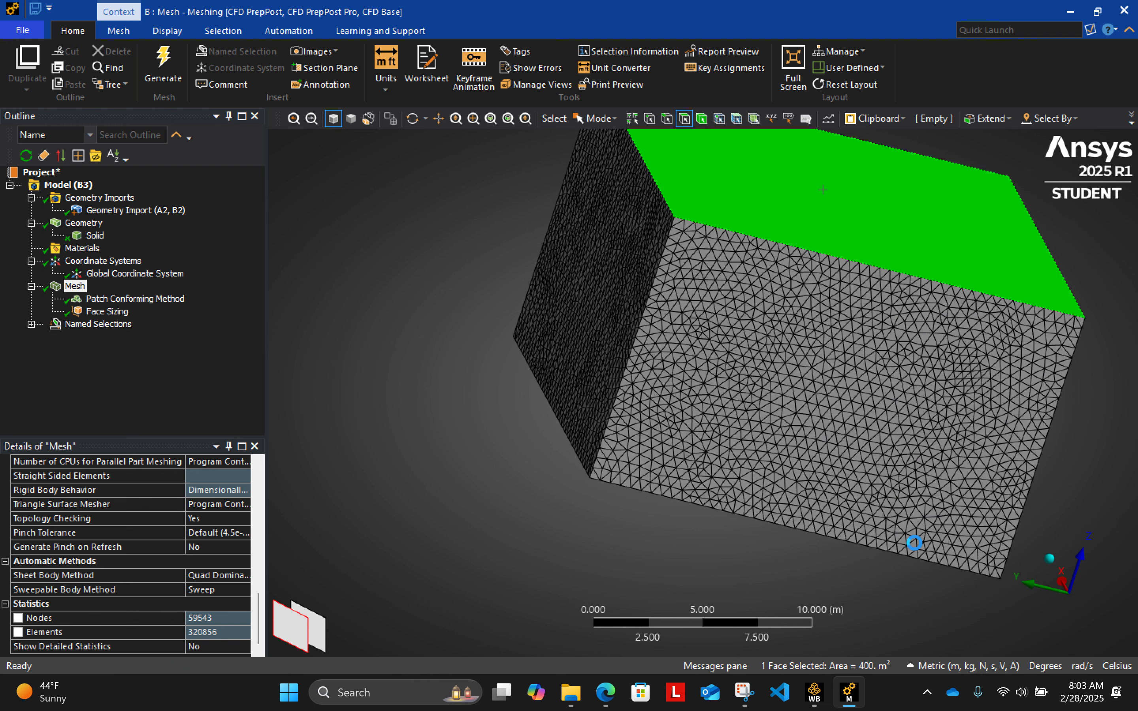
type("outlet")
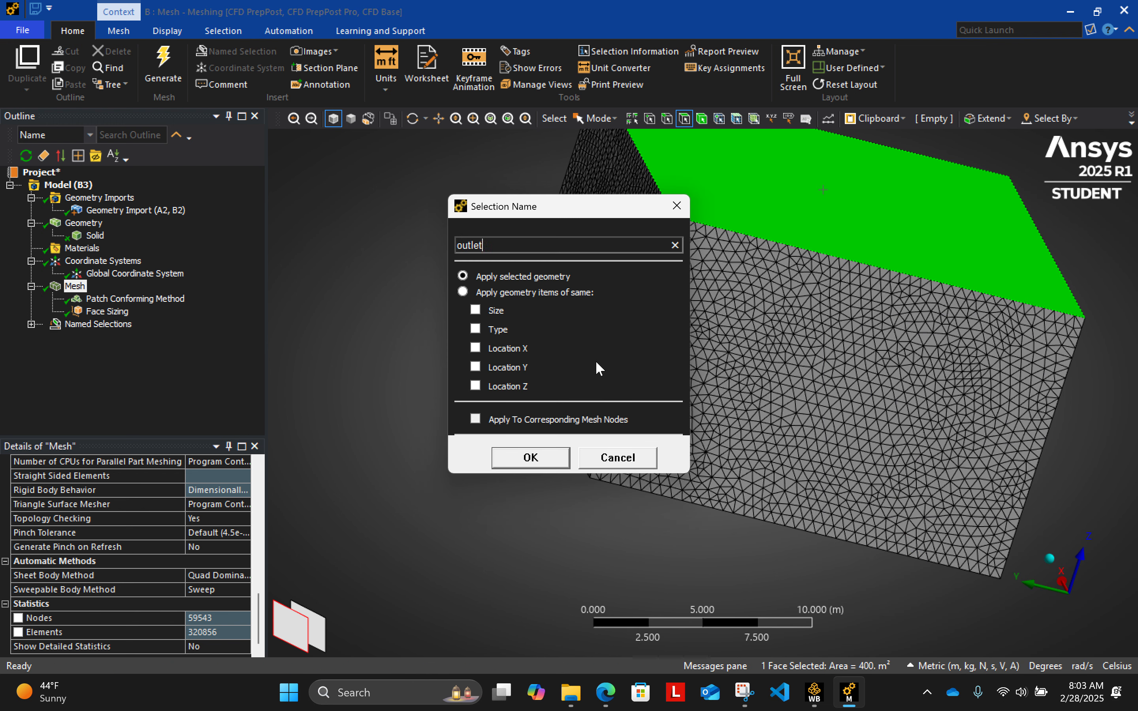
type("_top")
key("Return")
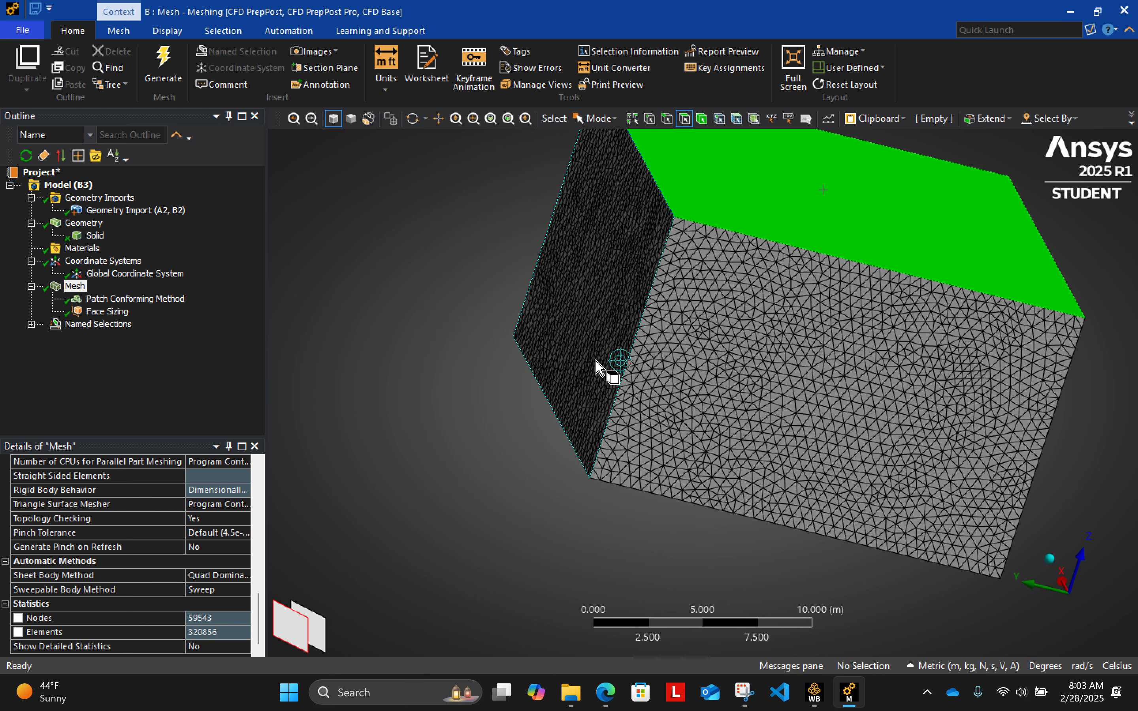
- Create a named selection called outlet_back from the box's side face opposite the inlet
left_click(601, 285)
right_click(591, 230)
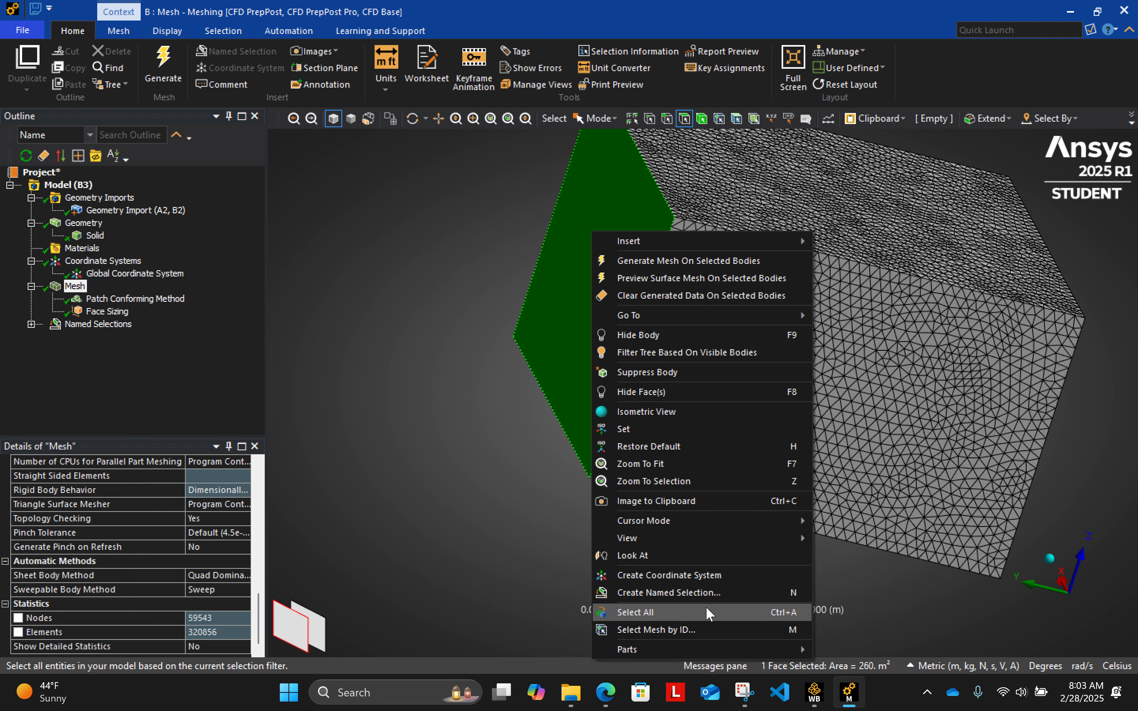
left_click(708, 593)
type("outlet_back")
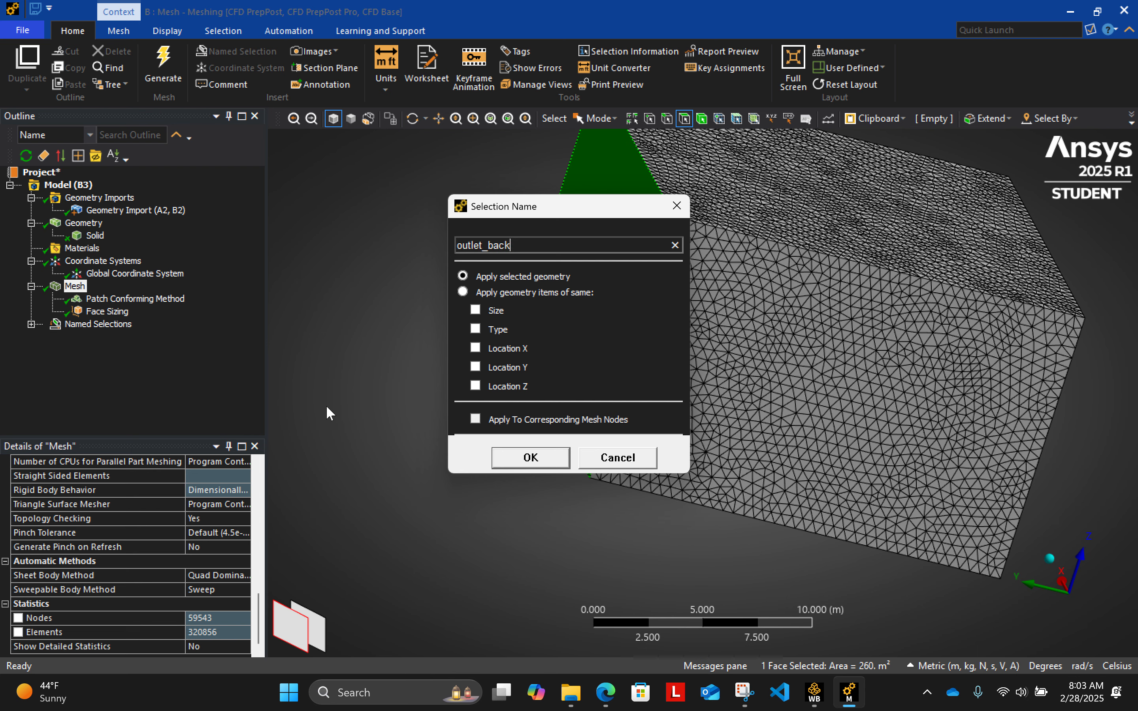
key("Return")
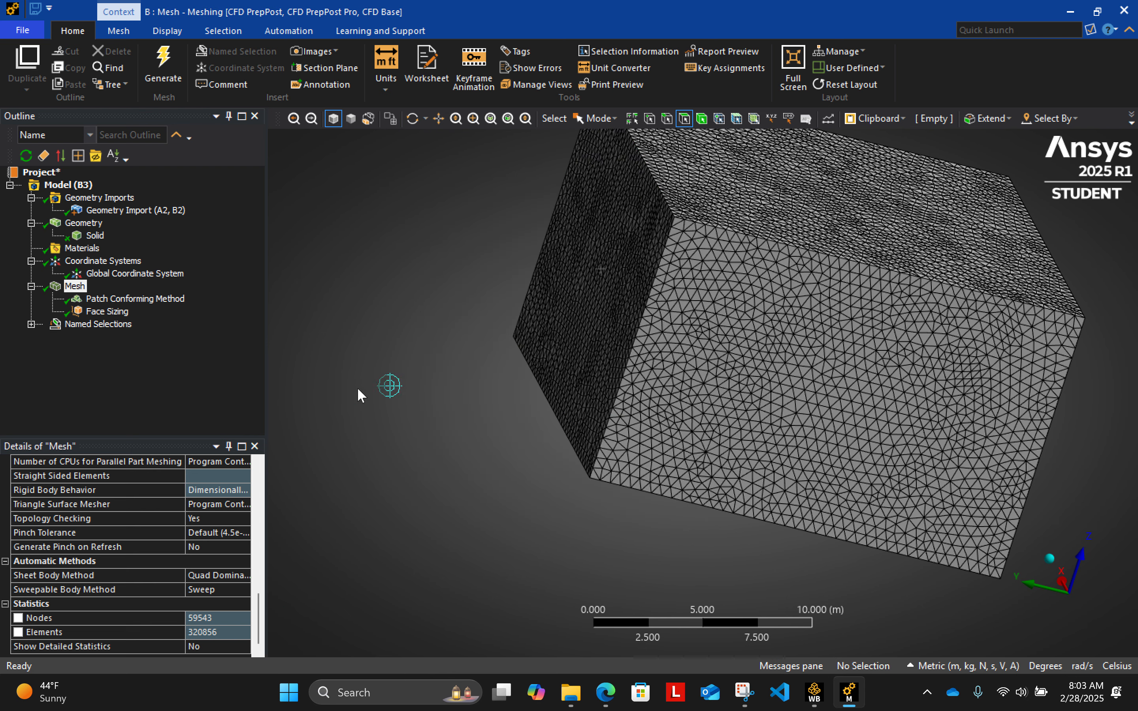
- Review which box face each of the five named selections, from Inlet to outlet_back, covers
middle_click_drag(866, 412, 630, 389)
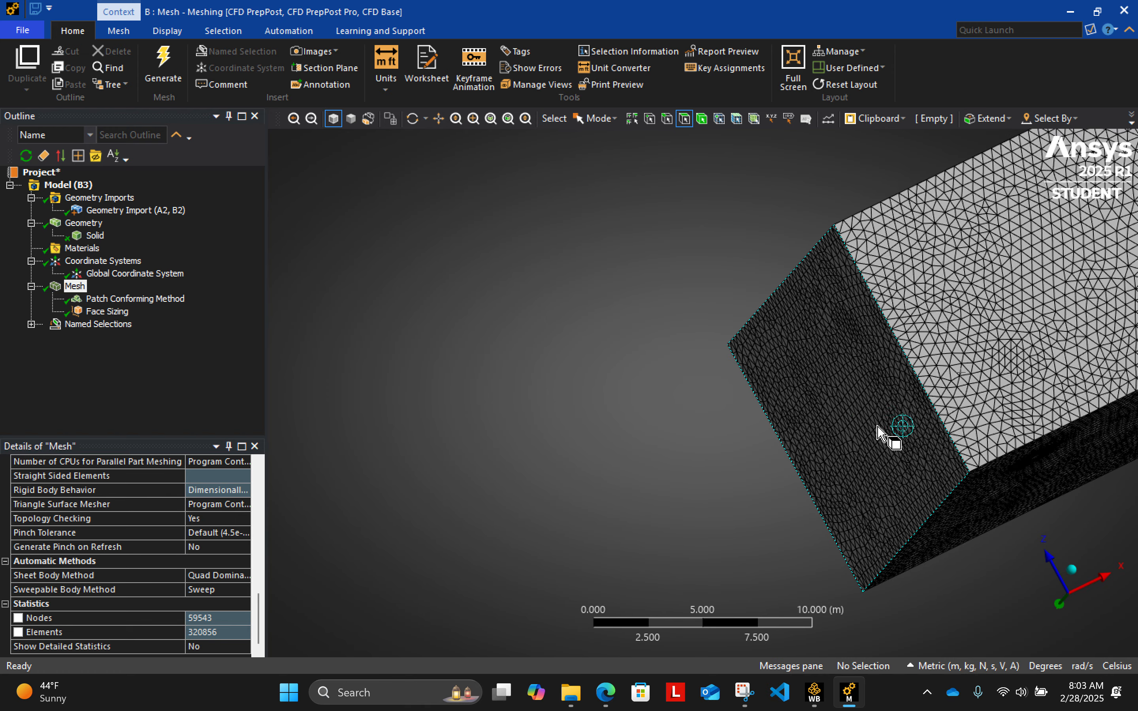
middle_click_drag(908, 346, 743, 176)
left_click(1087, 565)
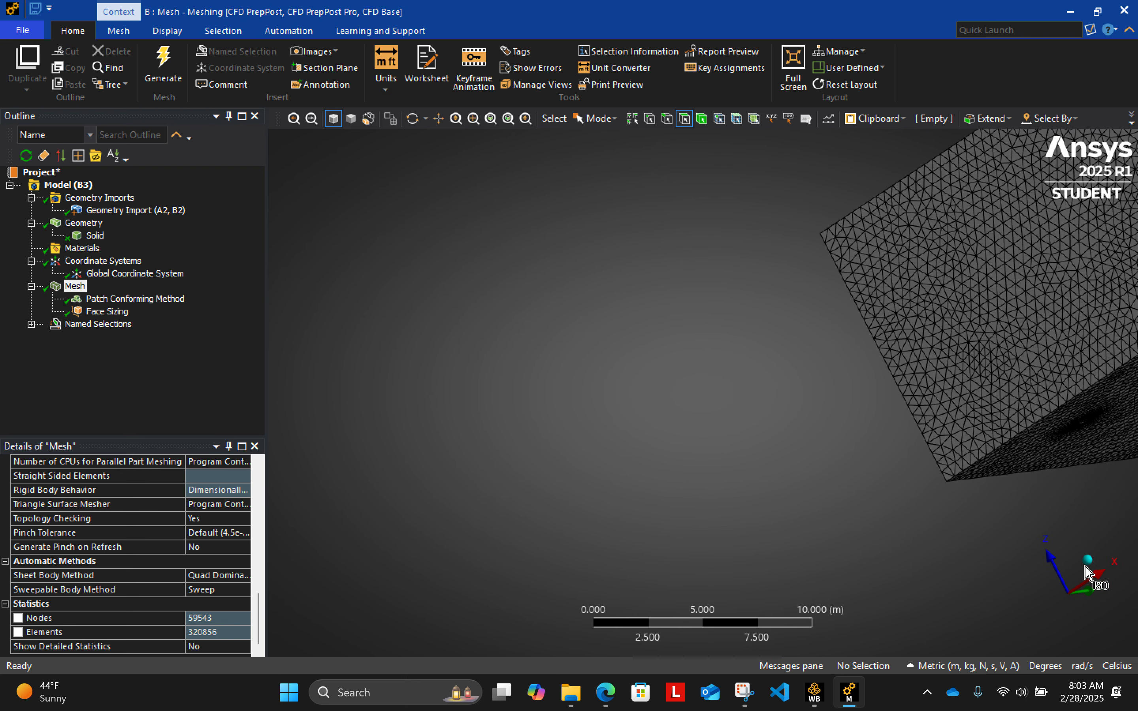
middle_click_drag(827, 186, 826, 335, "shift")
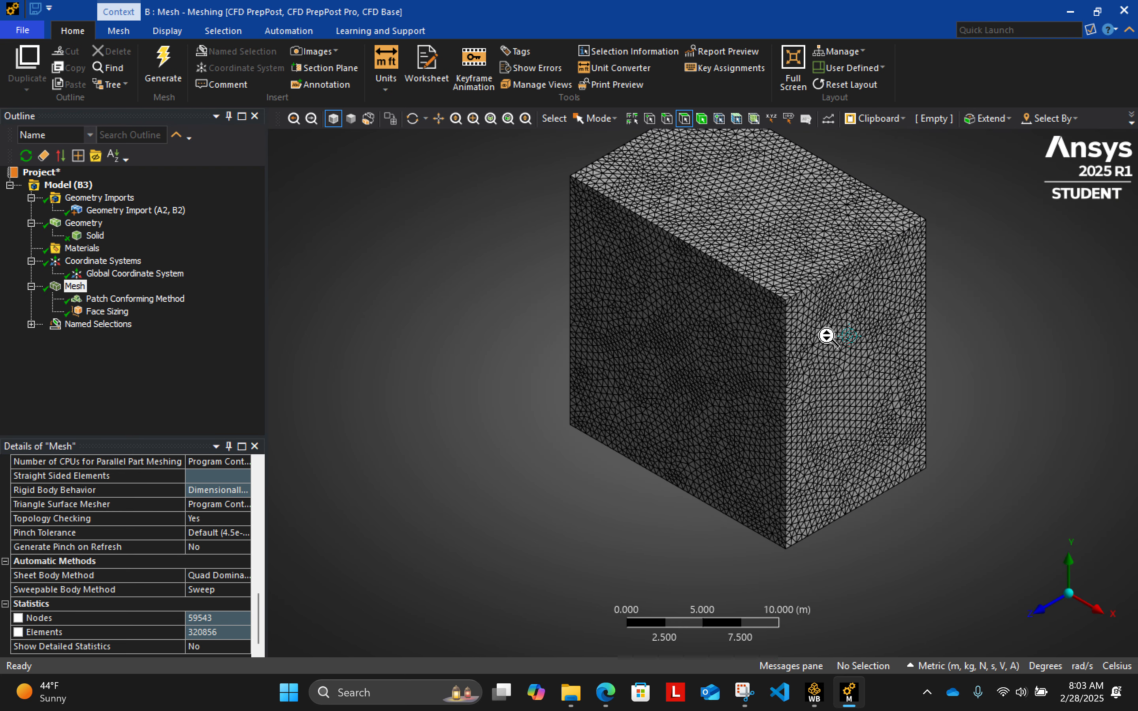
left_click(31, 325)
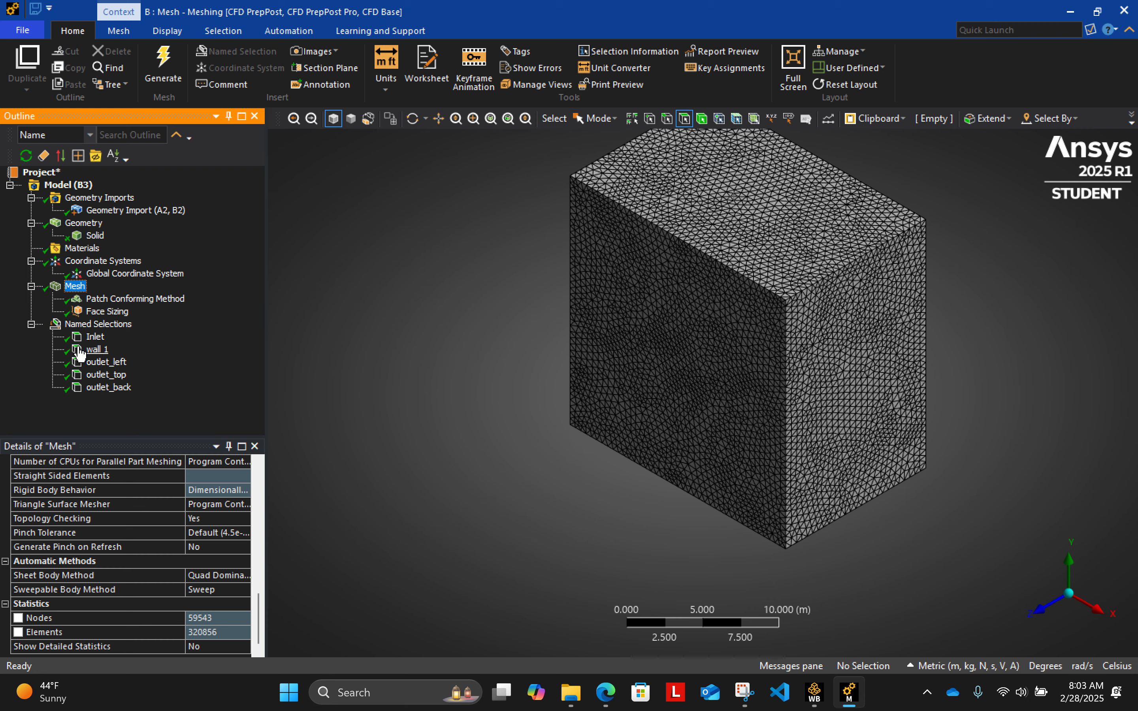
left_click(96, 336)
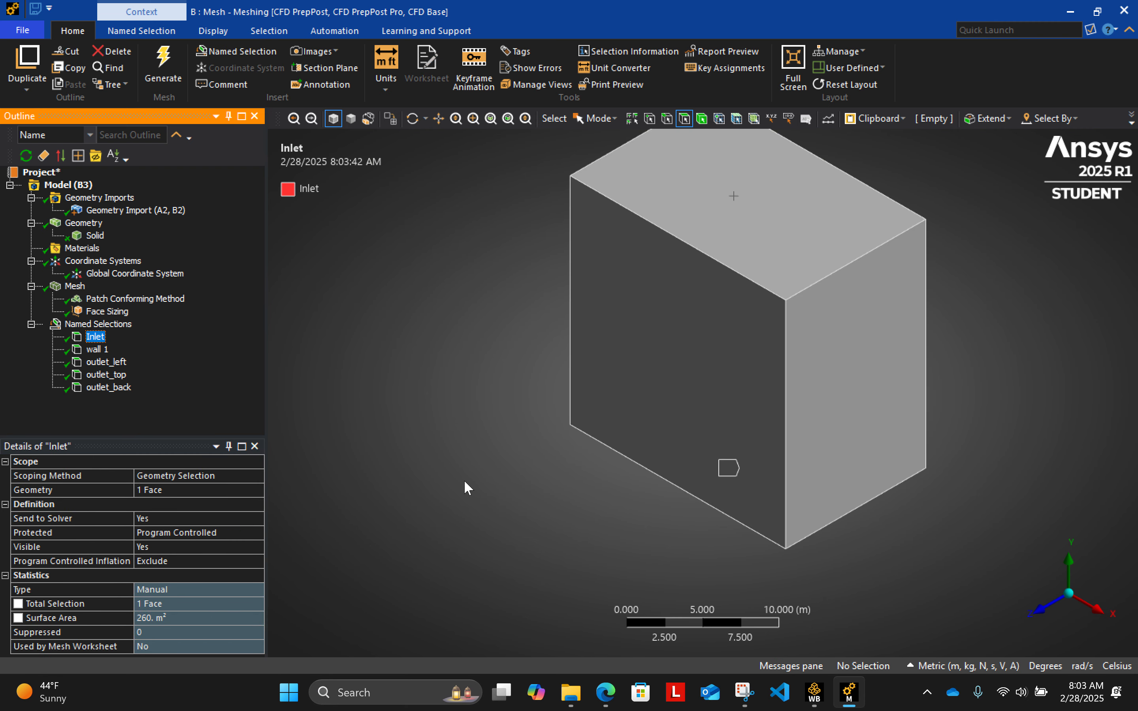
middle_click_drag(465, 482, 475, 450)
left_click(96, 349)
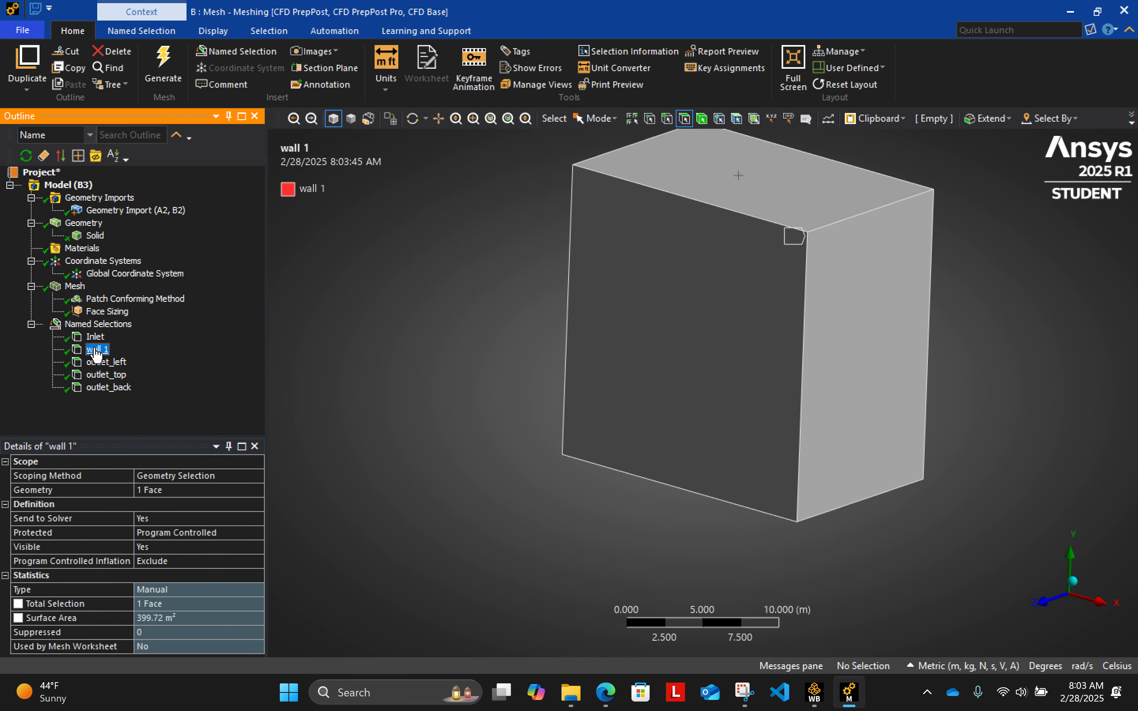
left_click(107, 362)
left_click(107, 375)
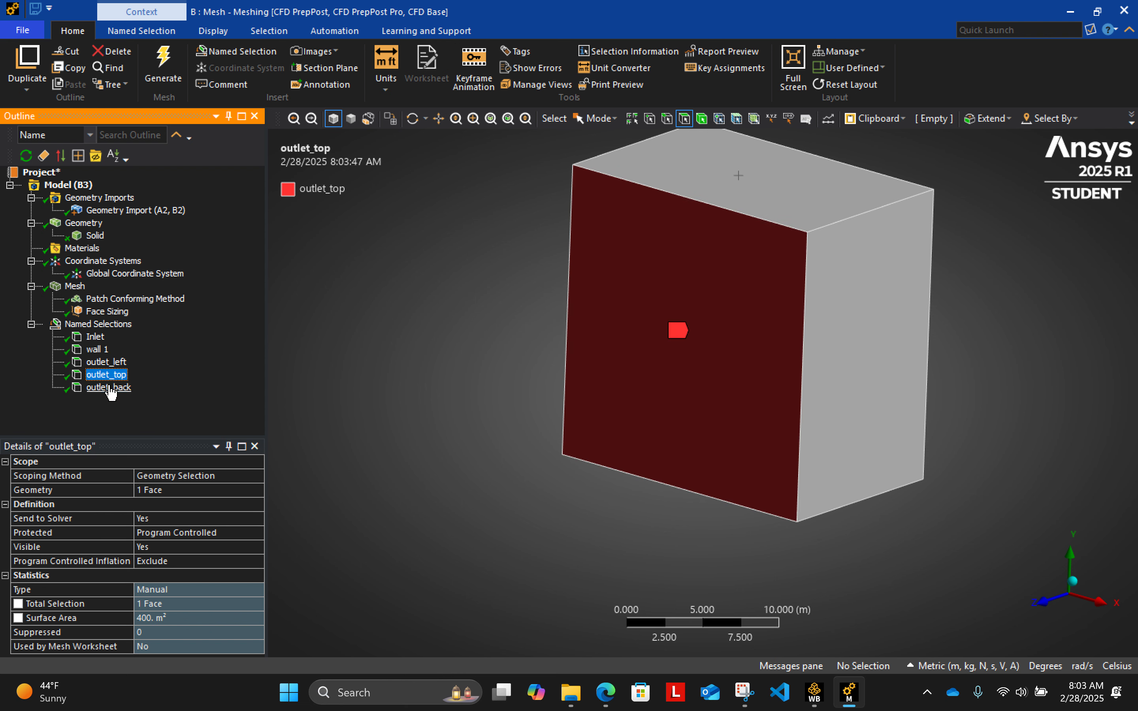
left_click(108, 387)
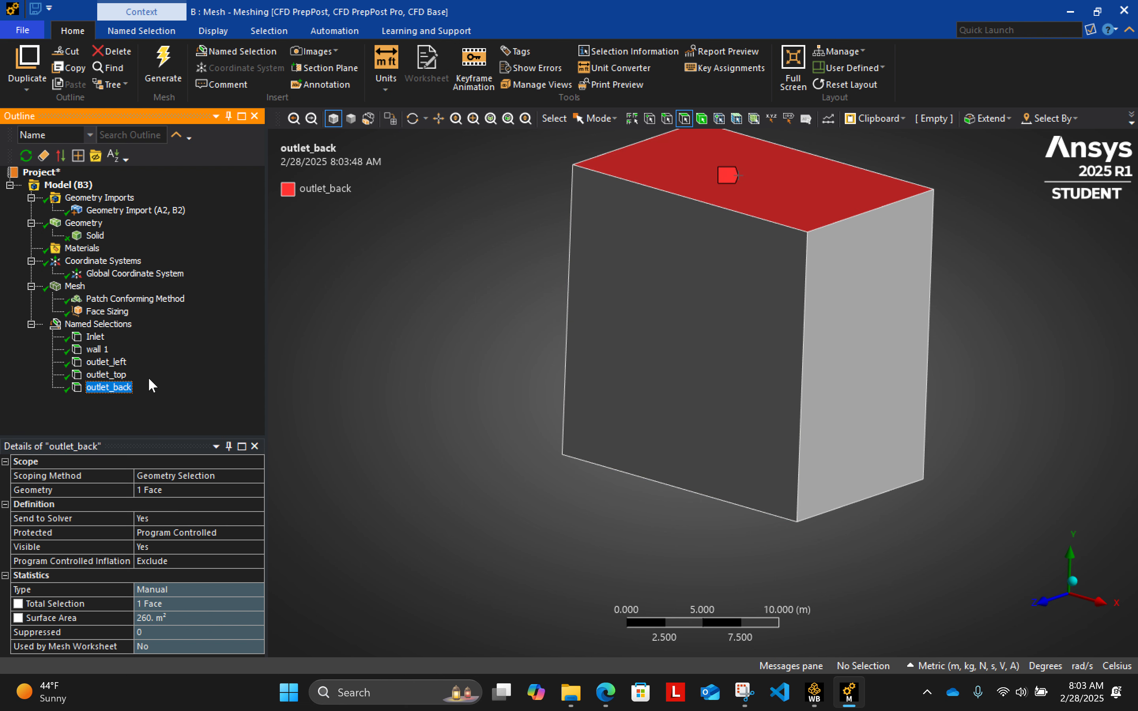
left_click(115, 375)
left_click(118, 363)
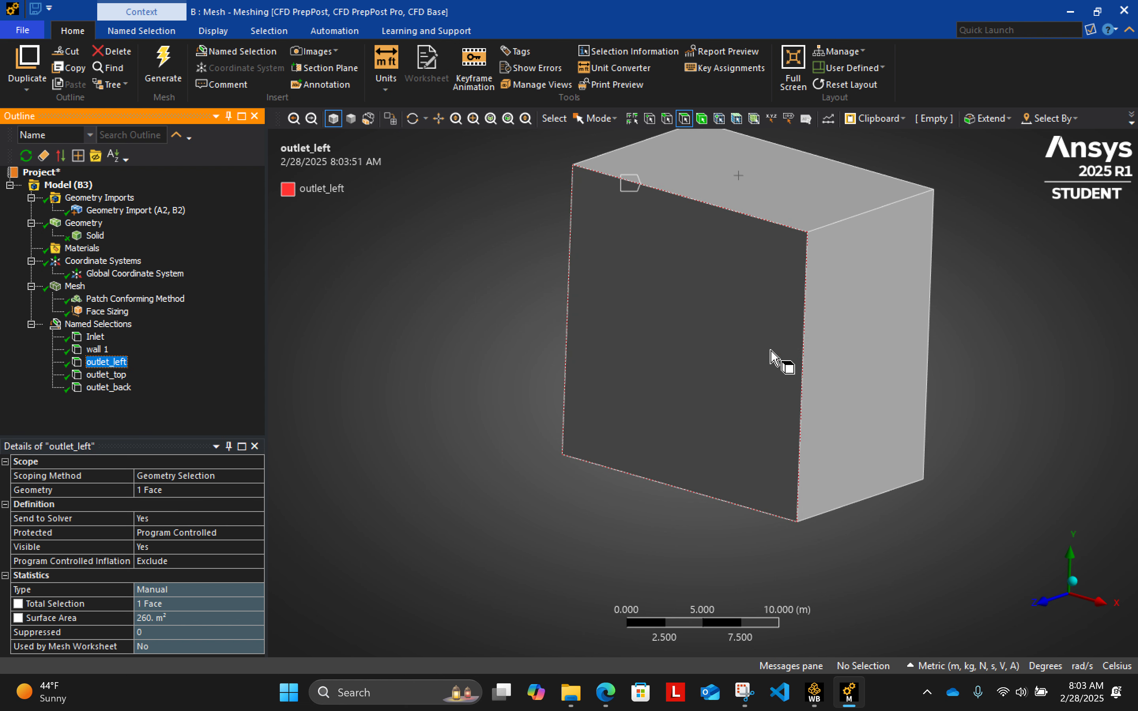
- Create a named selection called outlet_right from the box's side face on the positive X side
left_click(871, 370)
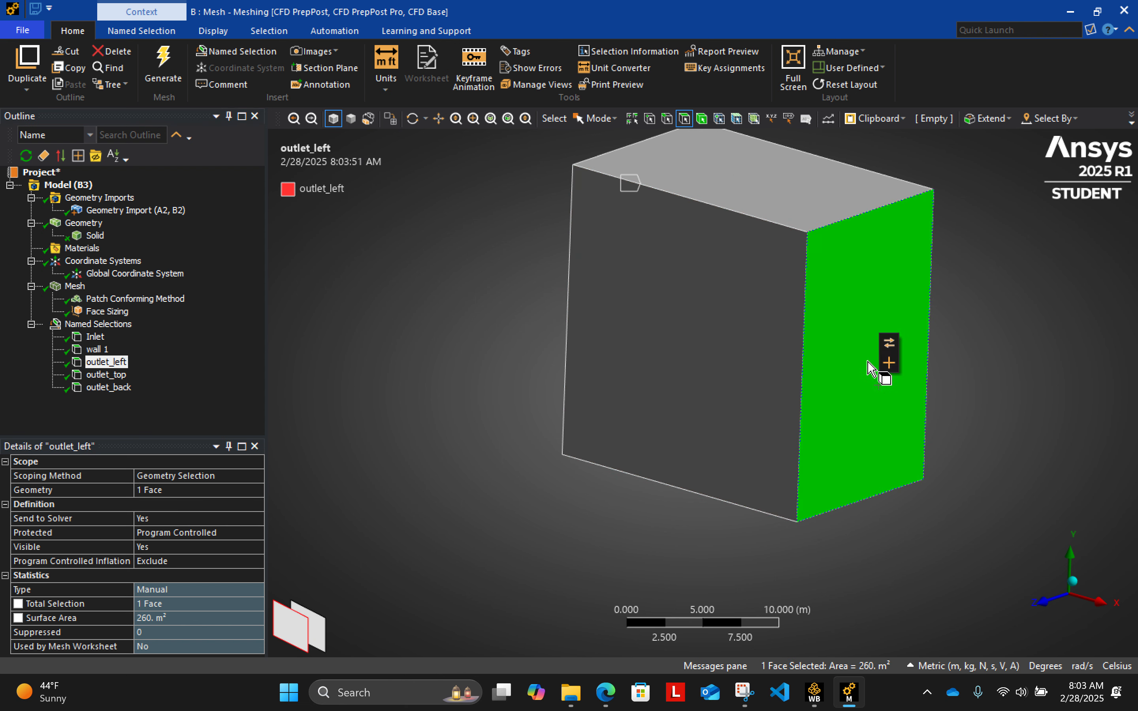
right_click(844, 323)
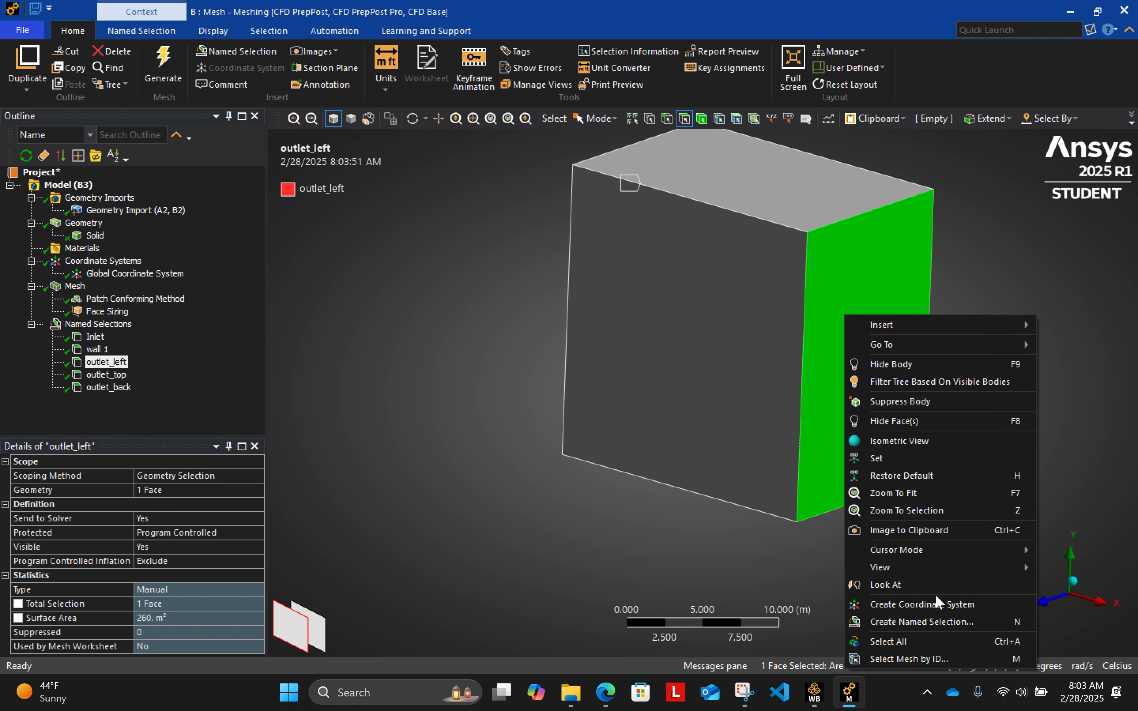
left_click(932, 620)
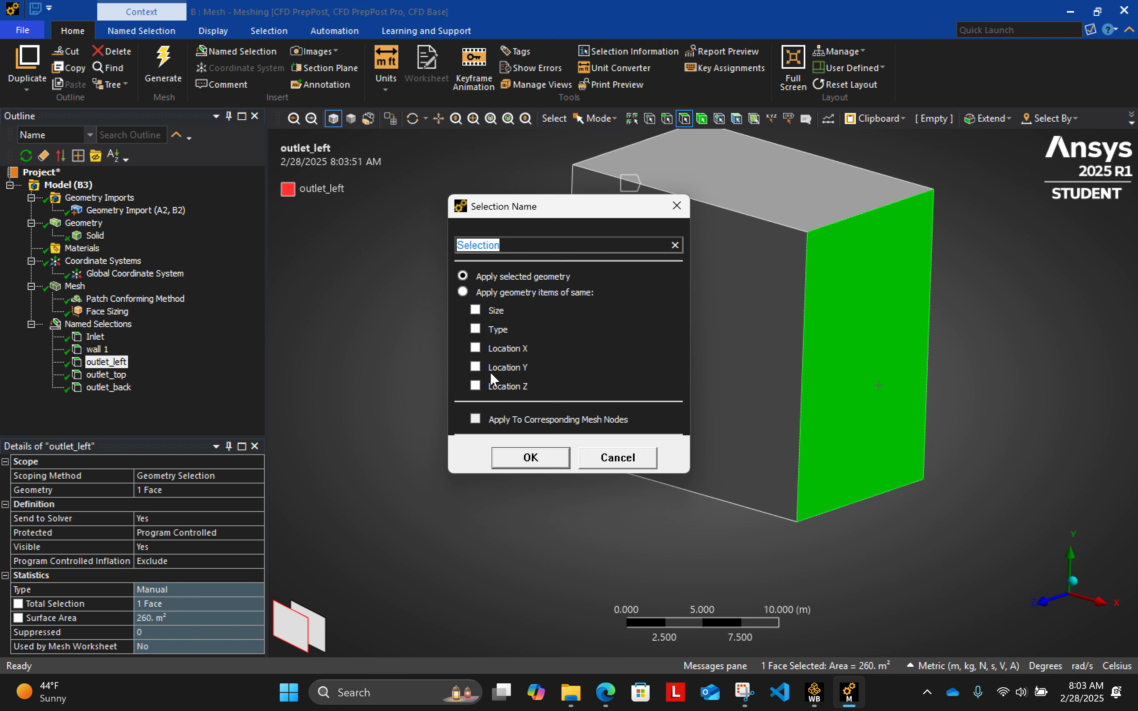
type("outlet_right")
key("Return")
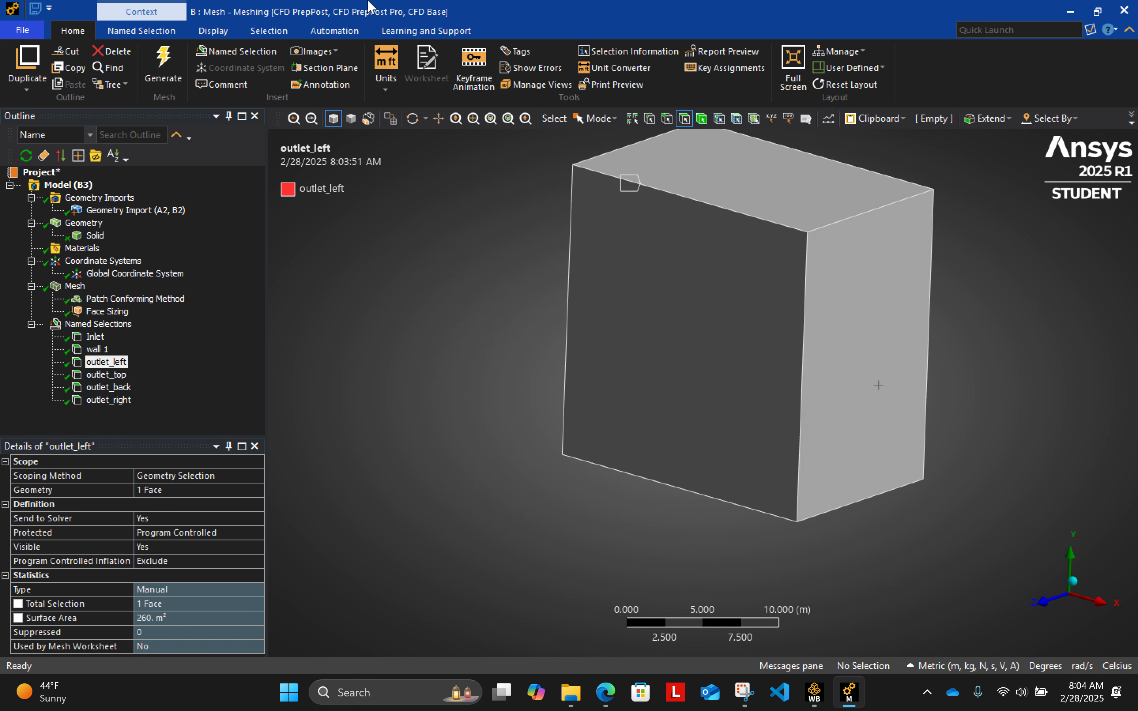
- Create a named selection called wall_trafic_light from the cylindrical faces of the subtracted pipe inside the box
middle_click_drag(569, 569, 473, 435)
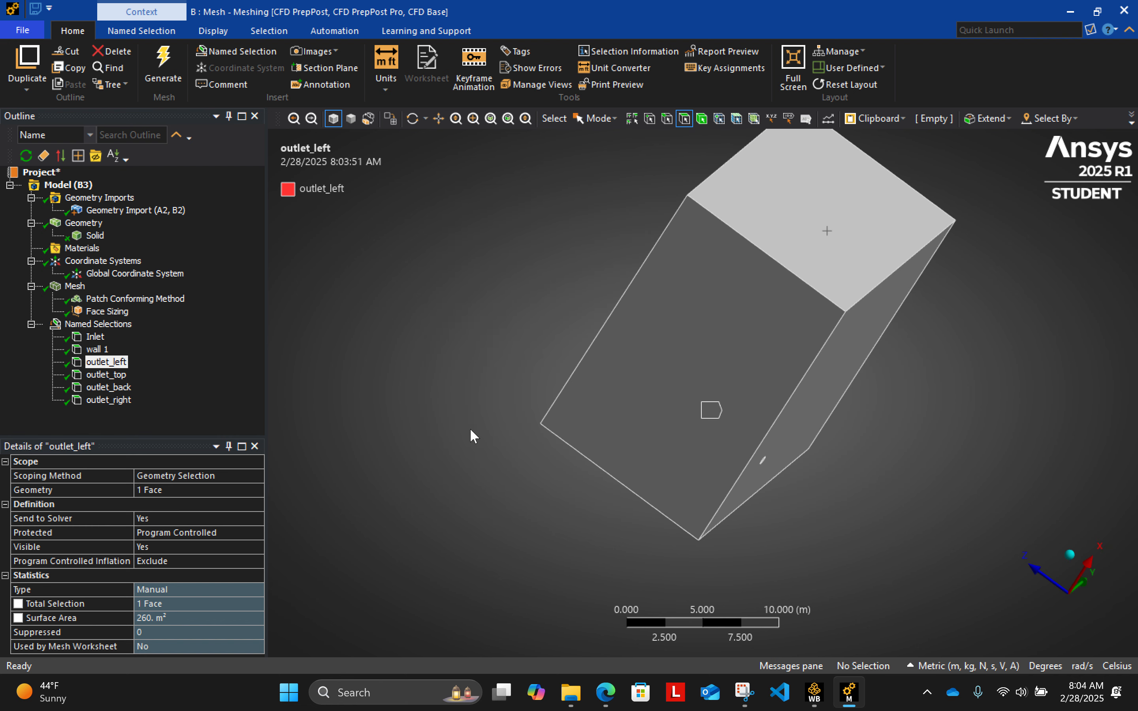
middle_click_drag(821, 487, 711, 426)
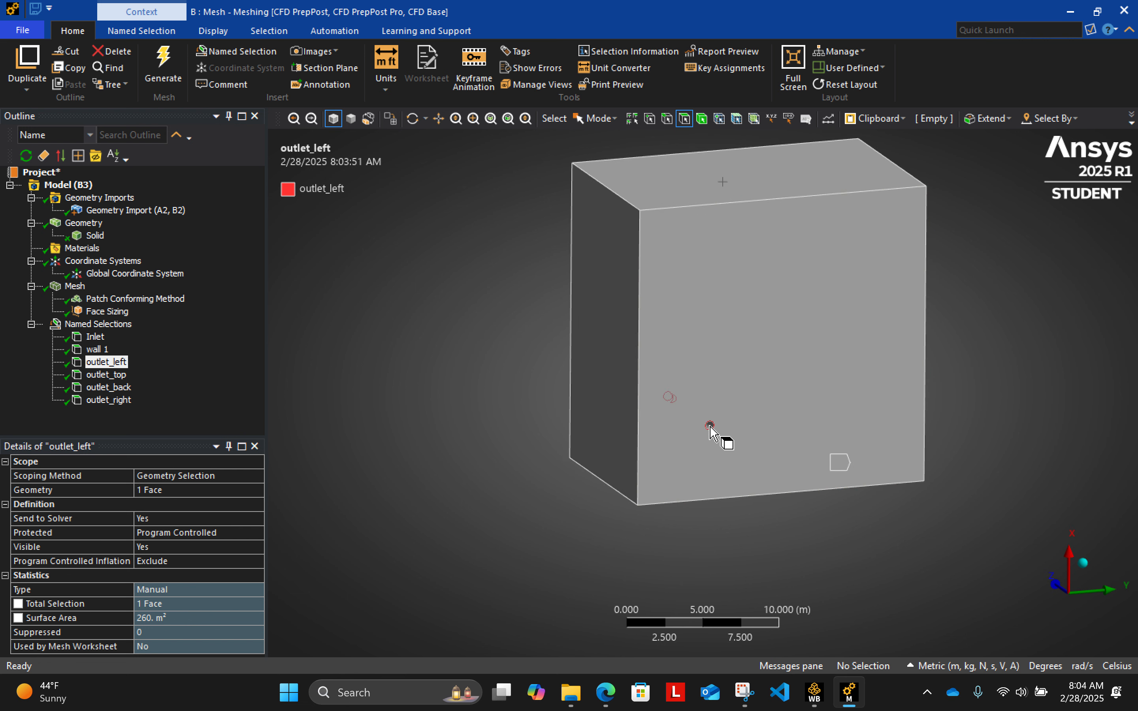
left_click(710, 428)
left_click(710, 428)
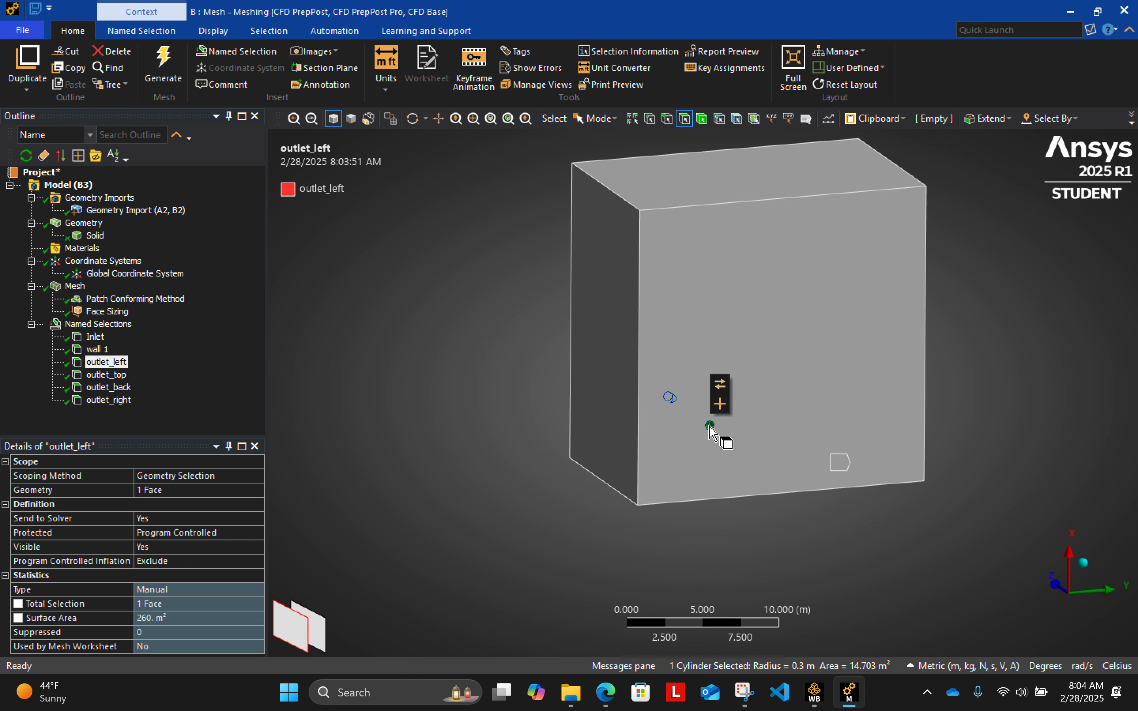
left_click(695, 398, "ctrl")
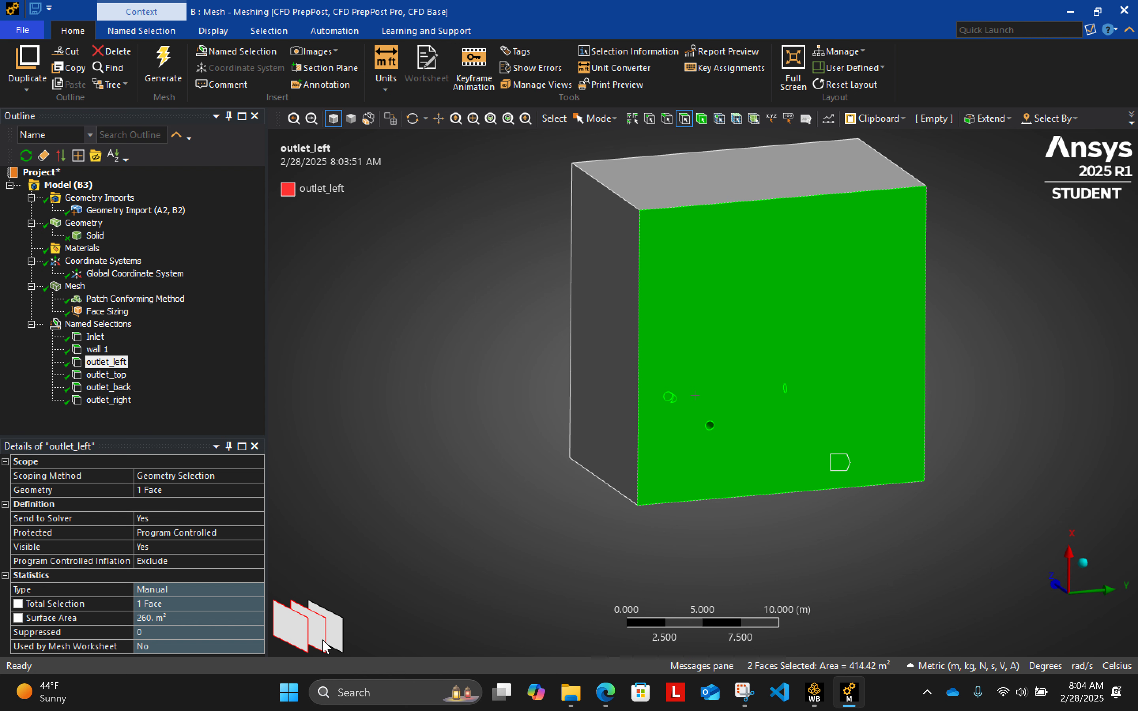
left_click(292, 634, "ctrl")
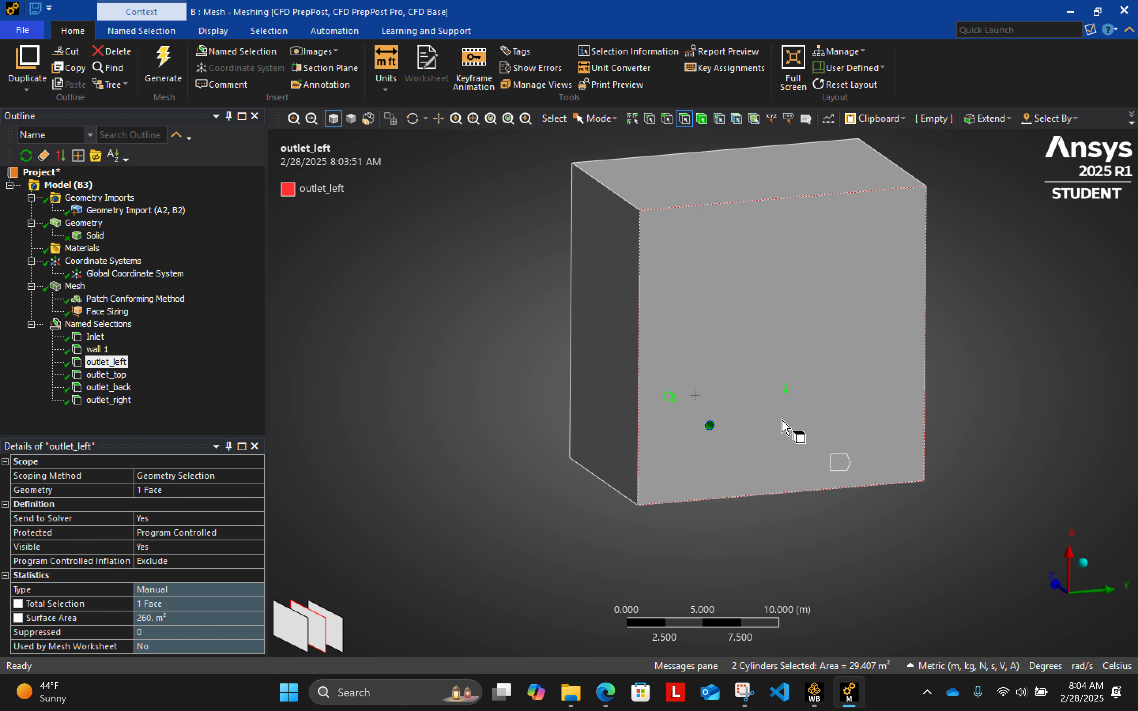
right_click(711, 426)
left_click(786, 378)
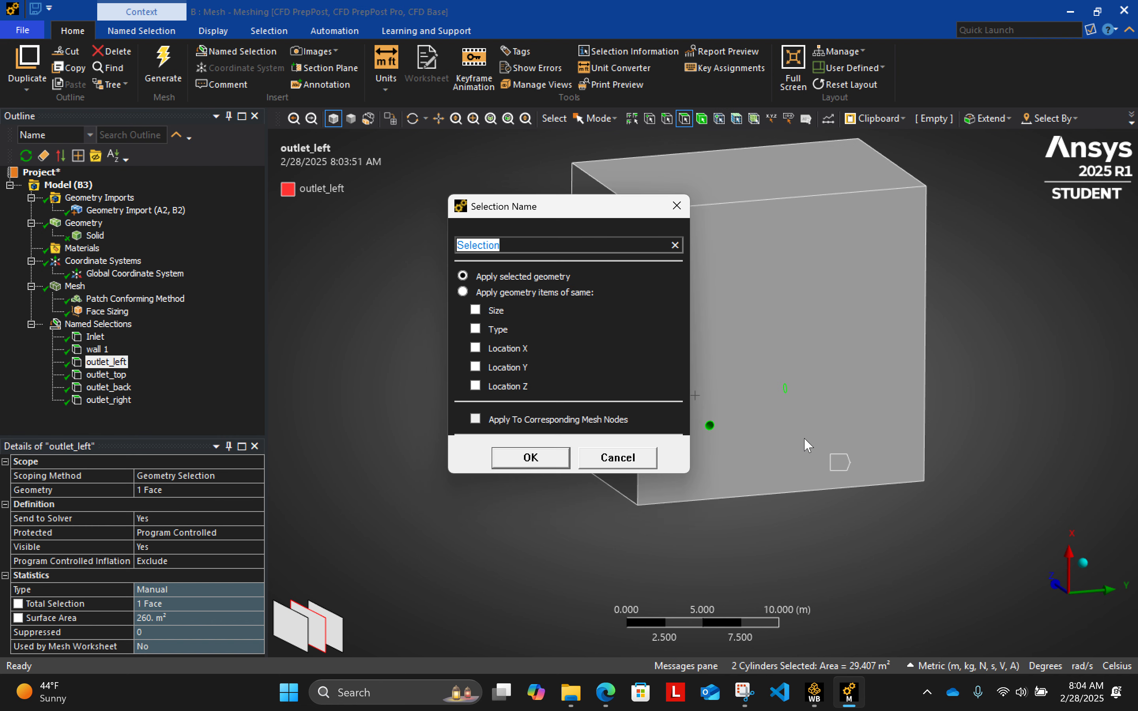
type("wall_trafic_light")
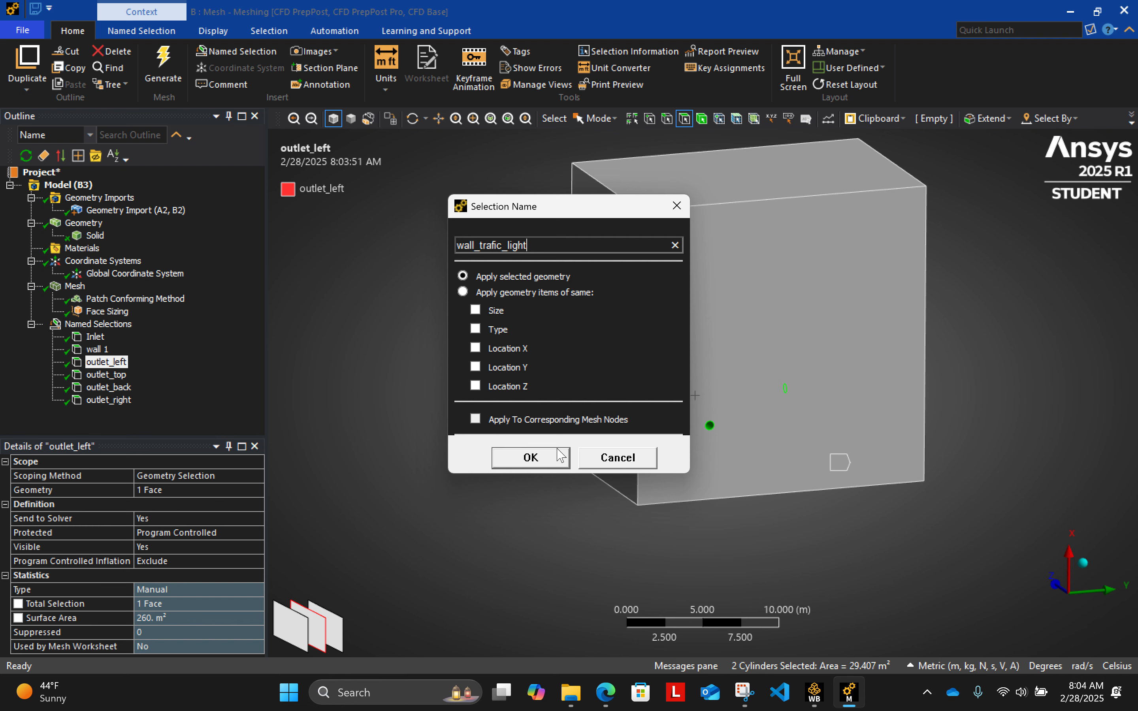
left_click(541, 457)
- Review the faces covered by the named selections from Inlet to wall_trafic_light, and inspect the mesh on the box from several sides
left_click(95, 336)
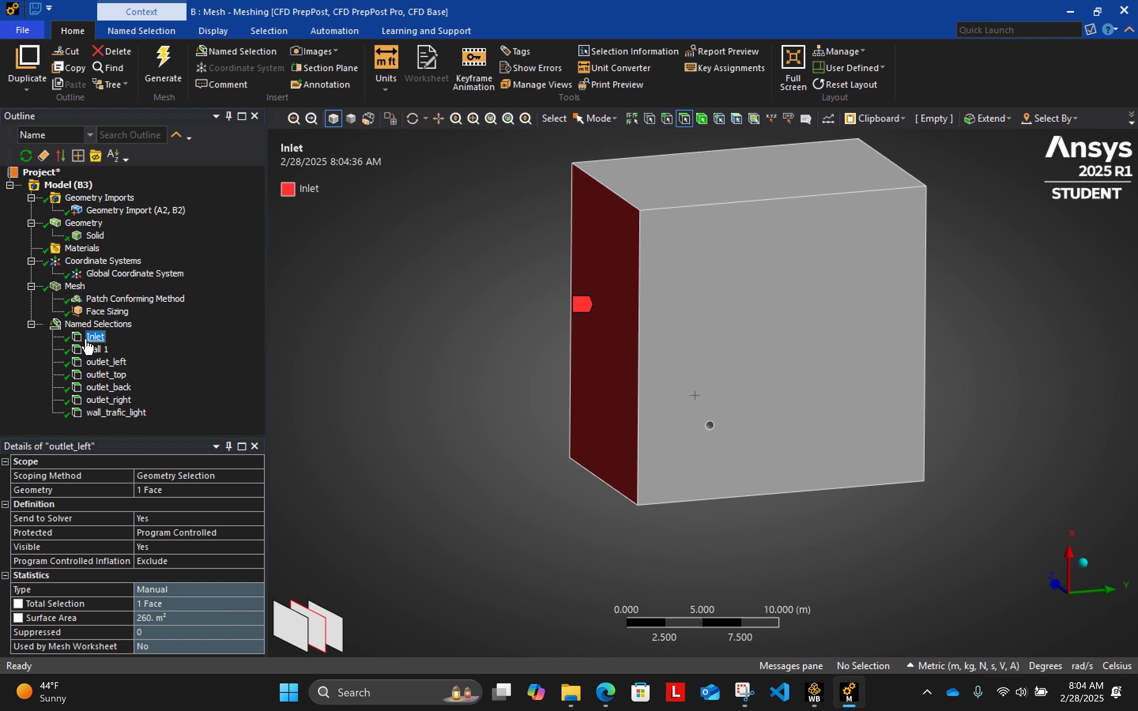
left_click(97, 350)
left_click(105, 362)
left_click(104, 375)
left_click(107, 387)
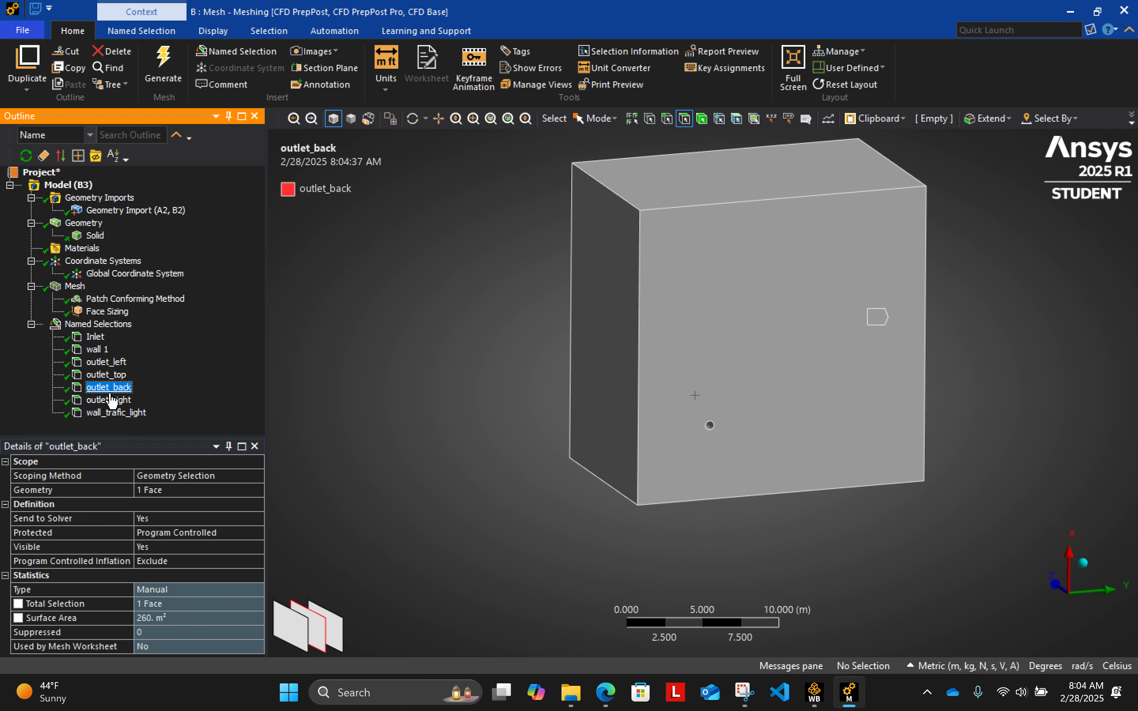
left_click(109, 400)
left_click(113, 412)
left_click(81, 300)
left_click(74, 286)
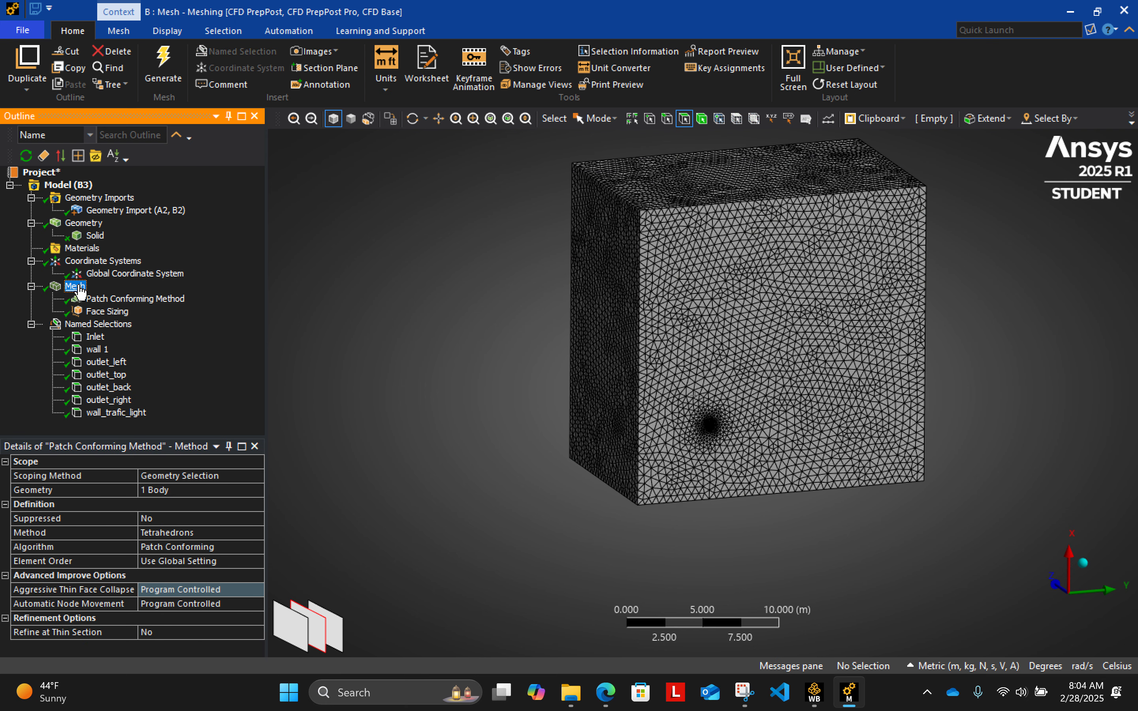
middle_click_drag(1048, 364, 594, 472)
middle_click_drag(996, 407, 965, 361)
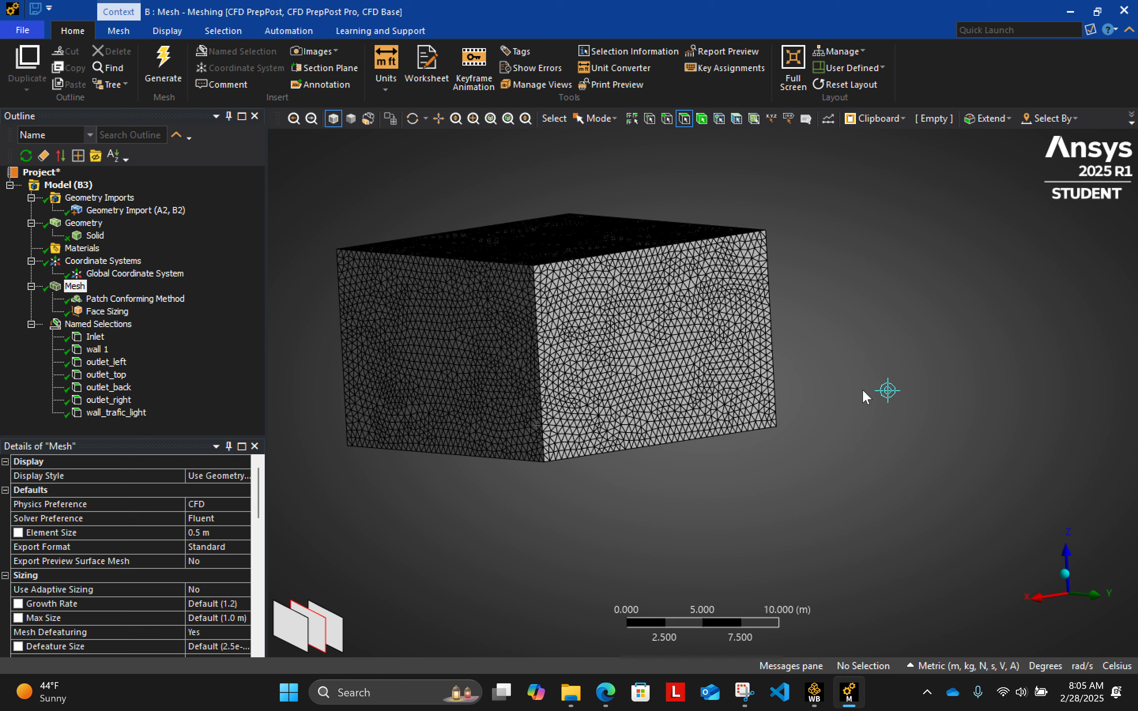
middle_click_drag(861, 393, 747, 440)
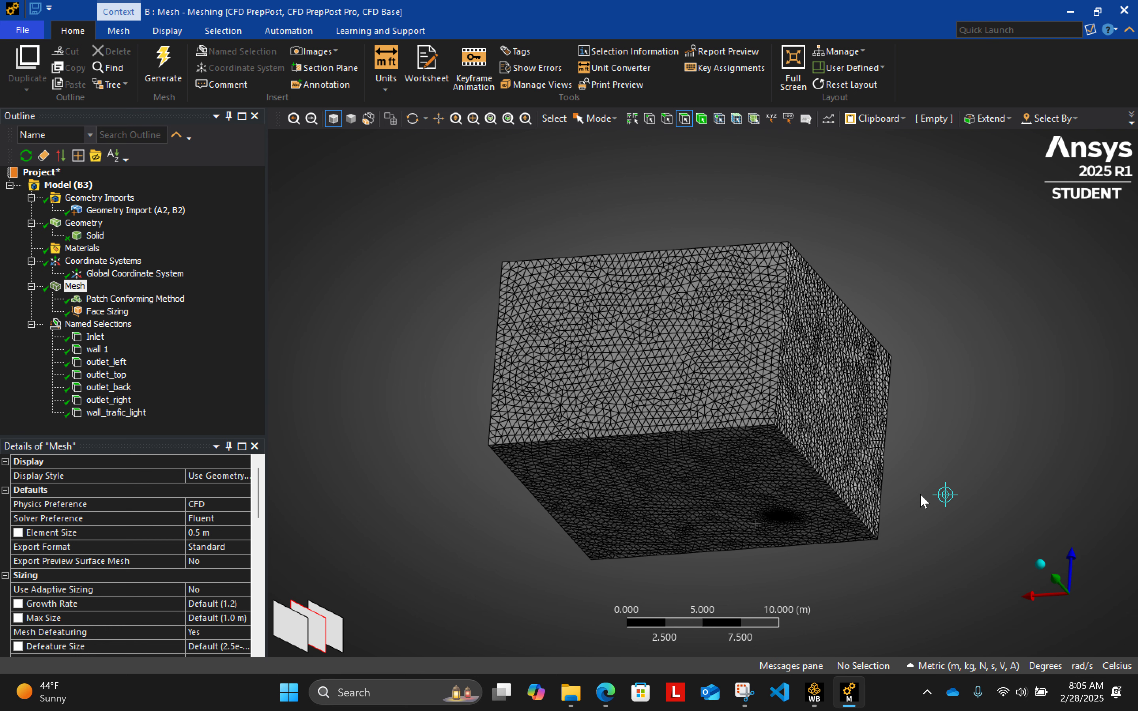
- Close the Meshing window and return to the Workbench project schematic
left_click(22, 30)
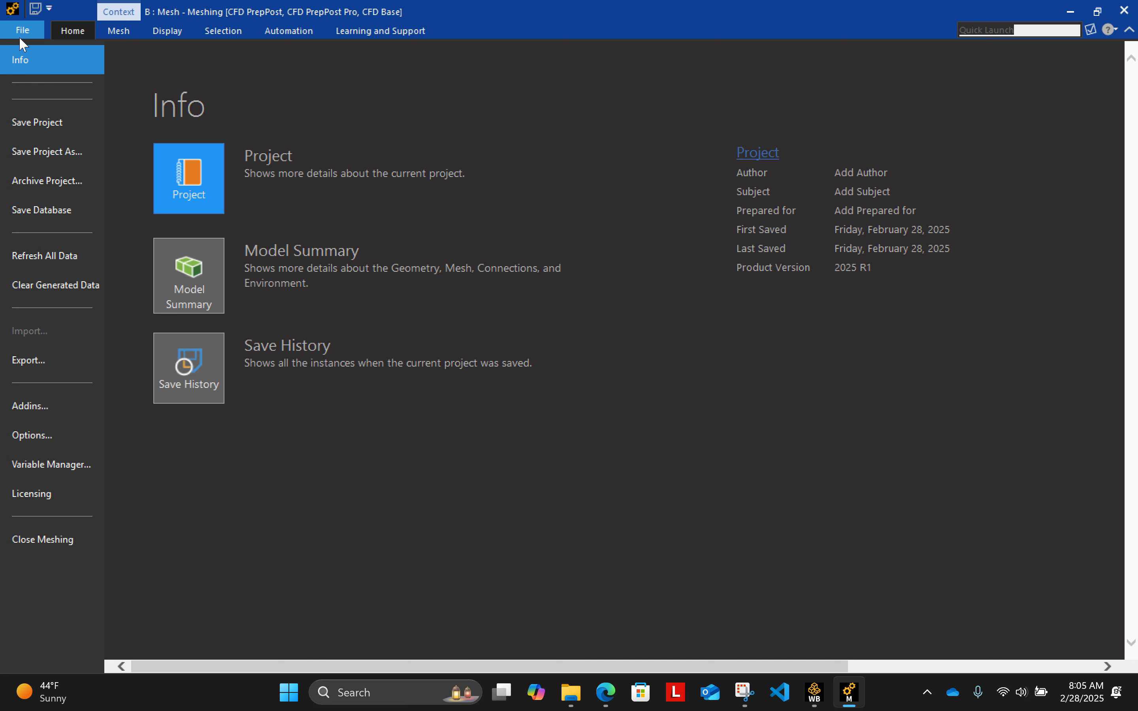
left_click(66, 32)
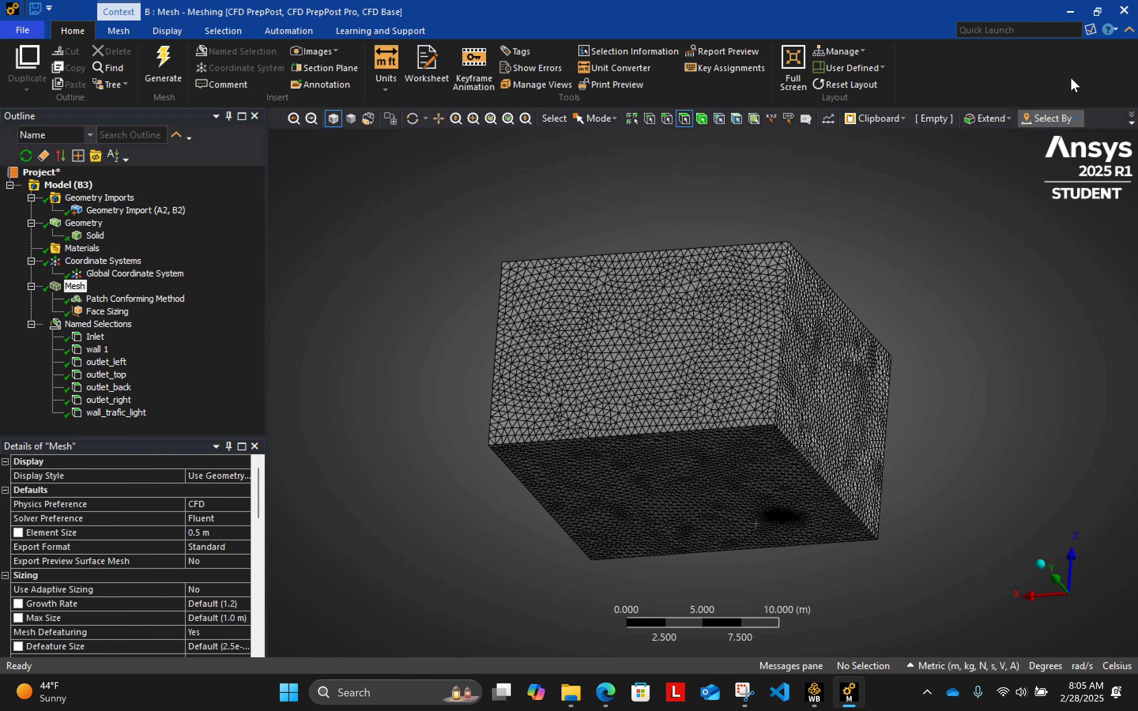
left_click(1126, 10)
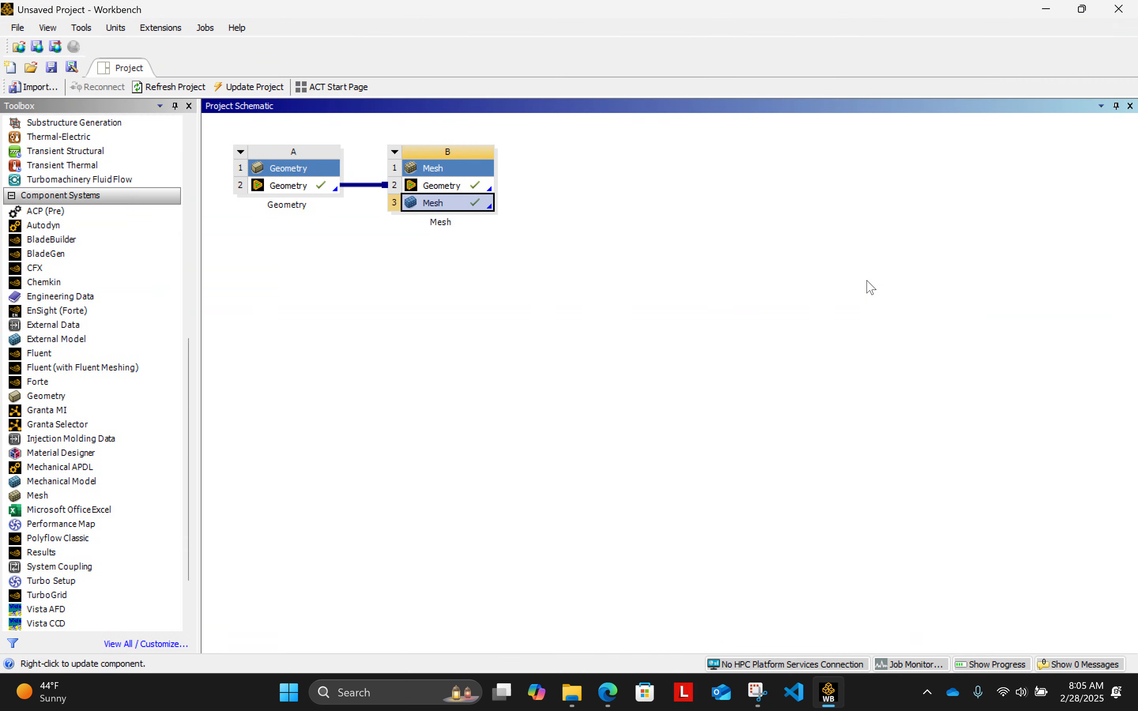
- Save the Workbench project to the Desktop as "lab 6 numerical model" in the Project Files (*.wbpj) format
left_click(487, 342)
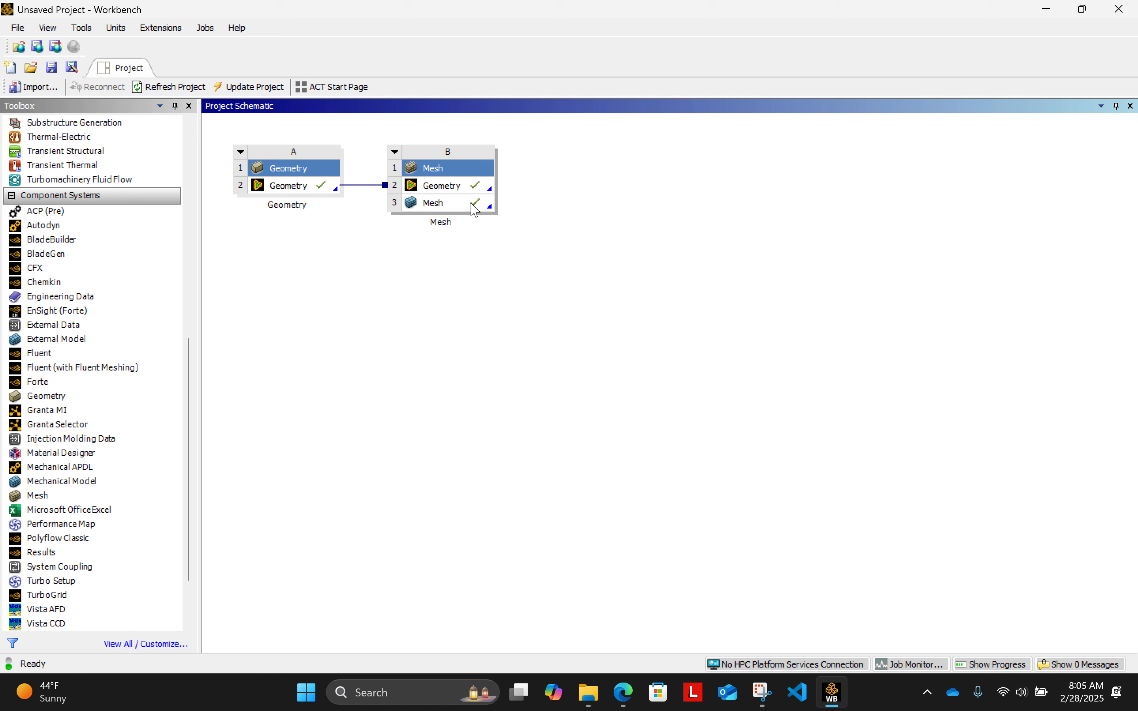
left_click(18, 28)
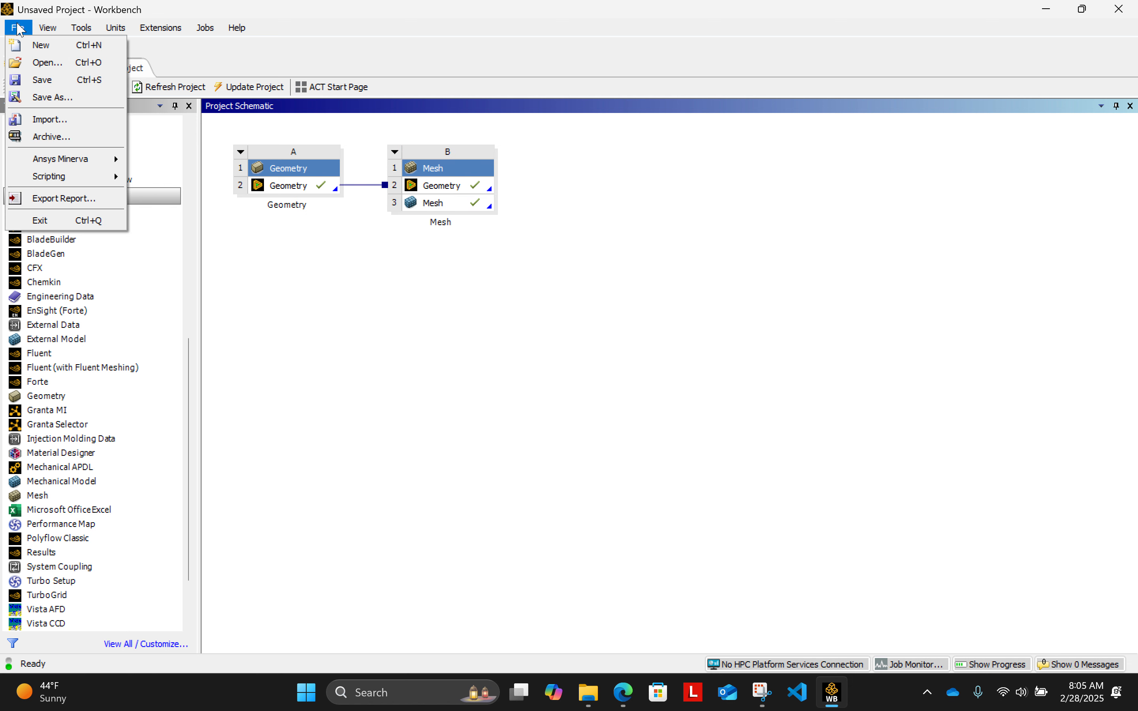
left_click(59, 97)
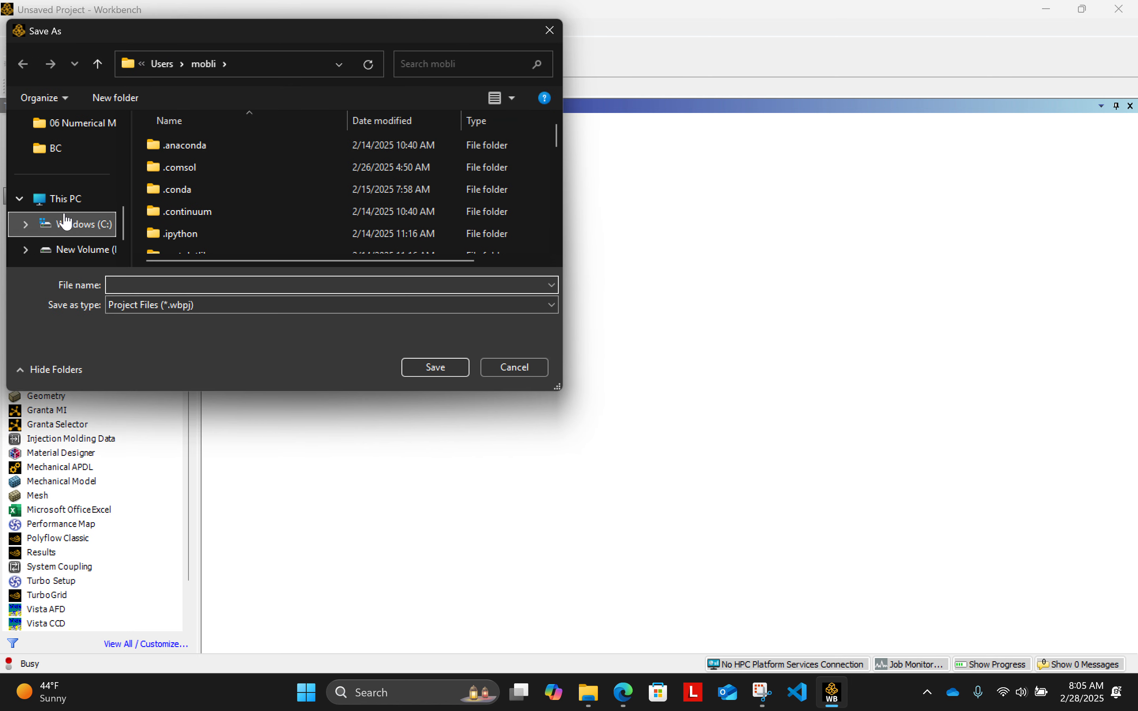
scroll(70, 212, "up", 3)
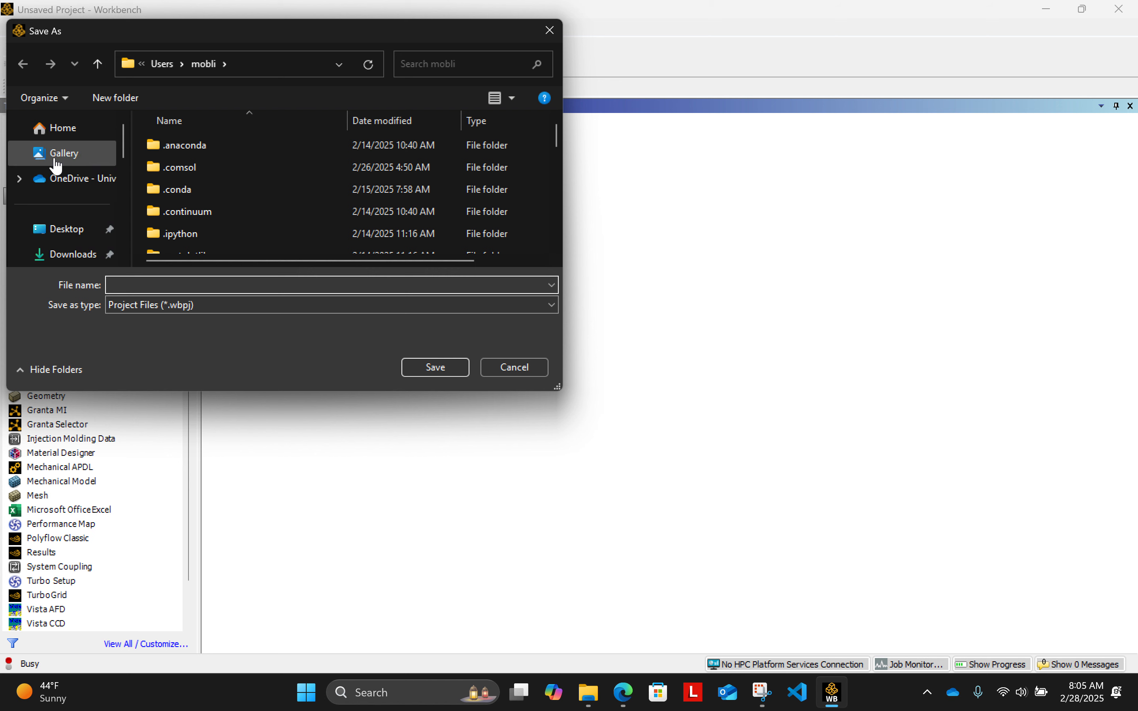
left_click(59, 230)
left_click(185, 279)
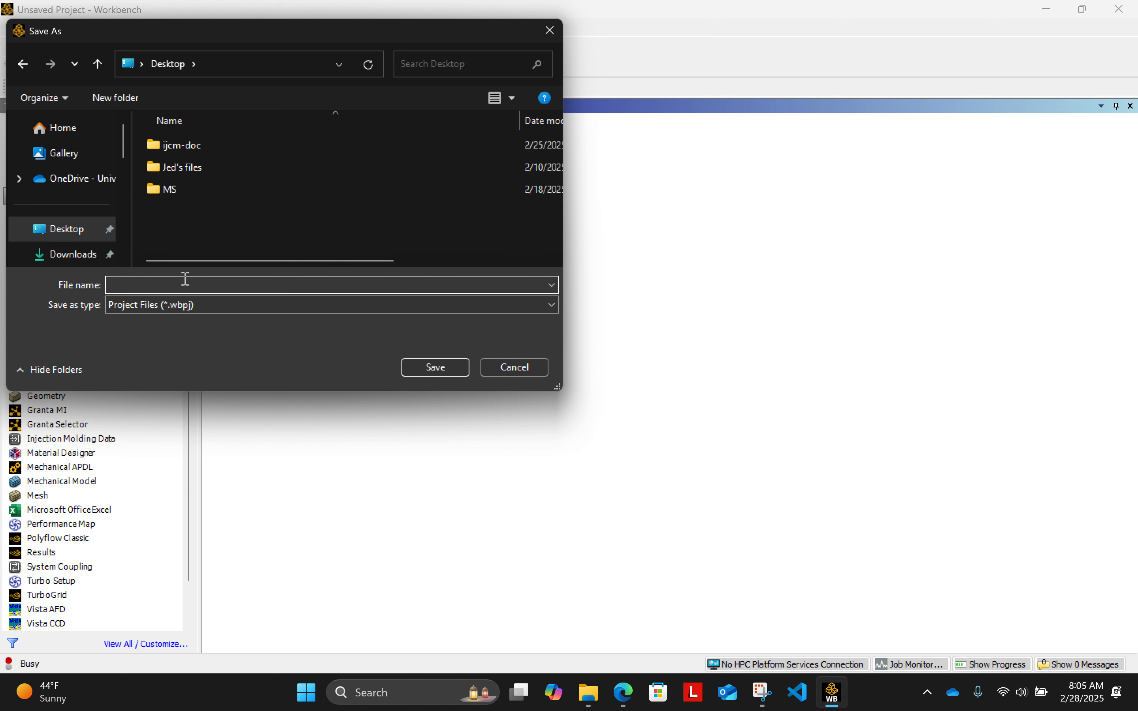
type("numerical")
type("model")
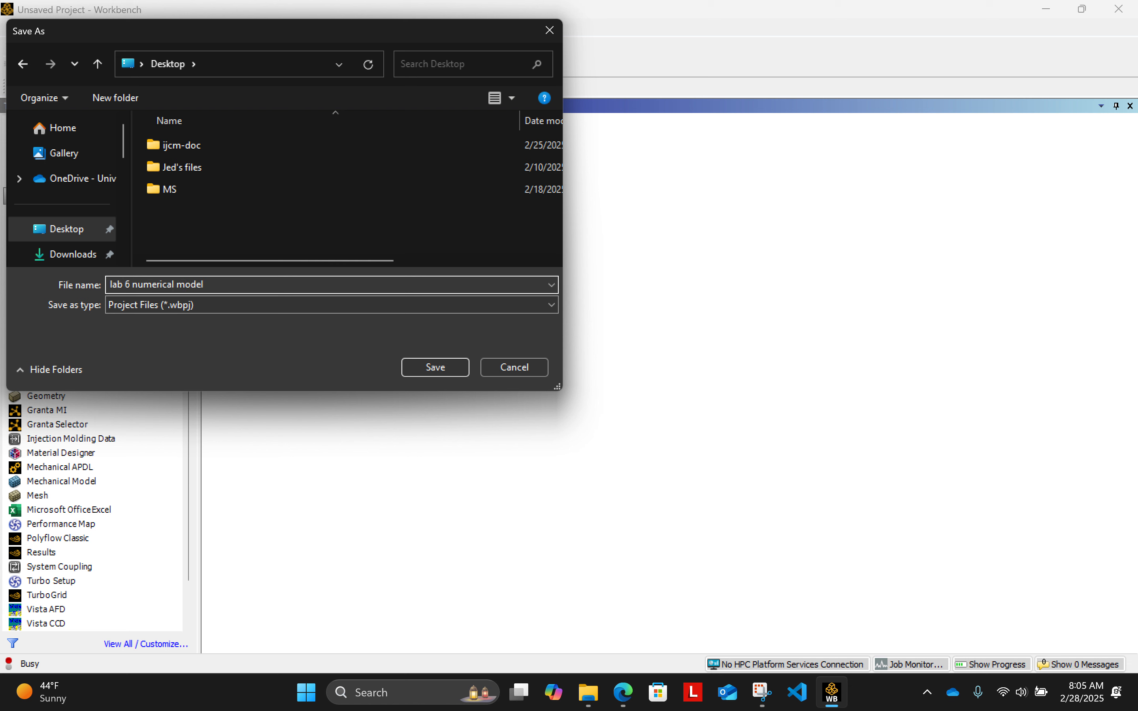
key("Return")
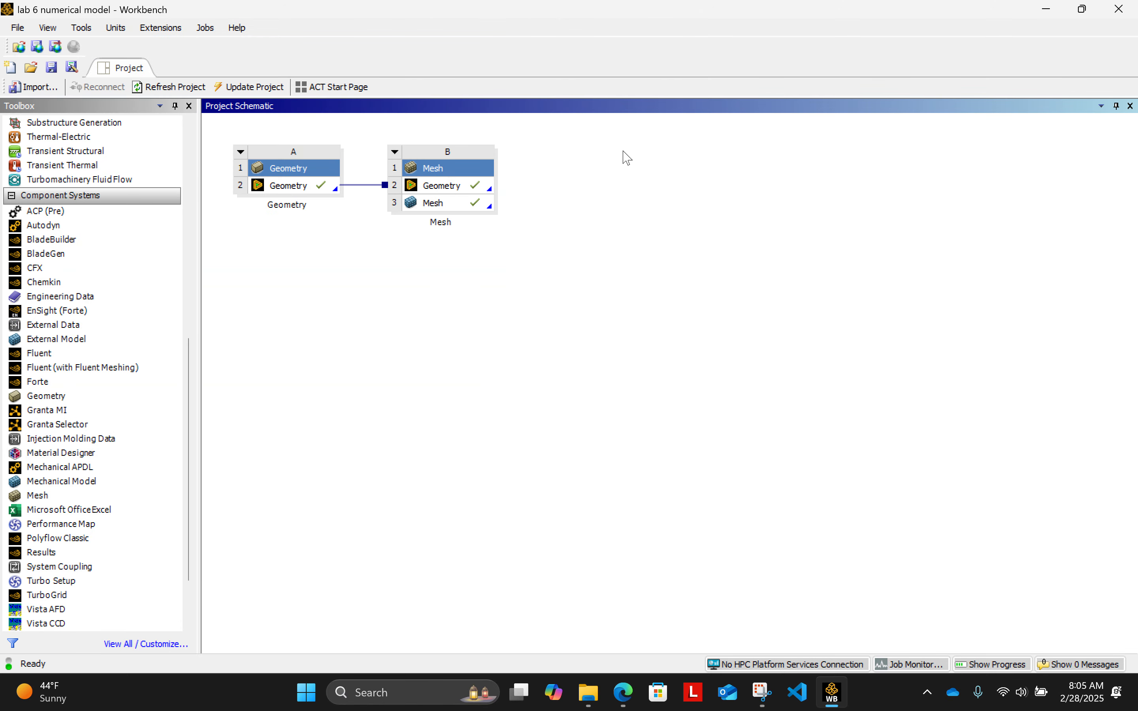